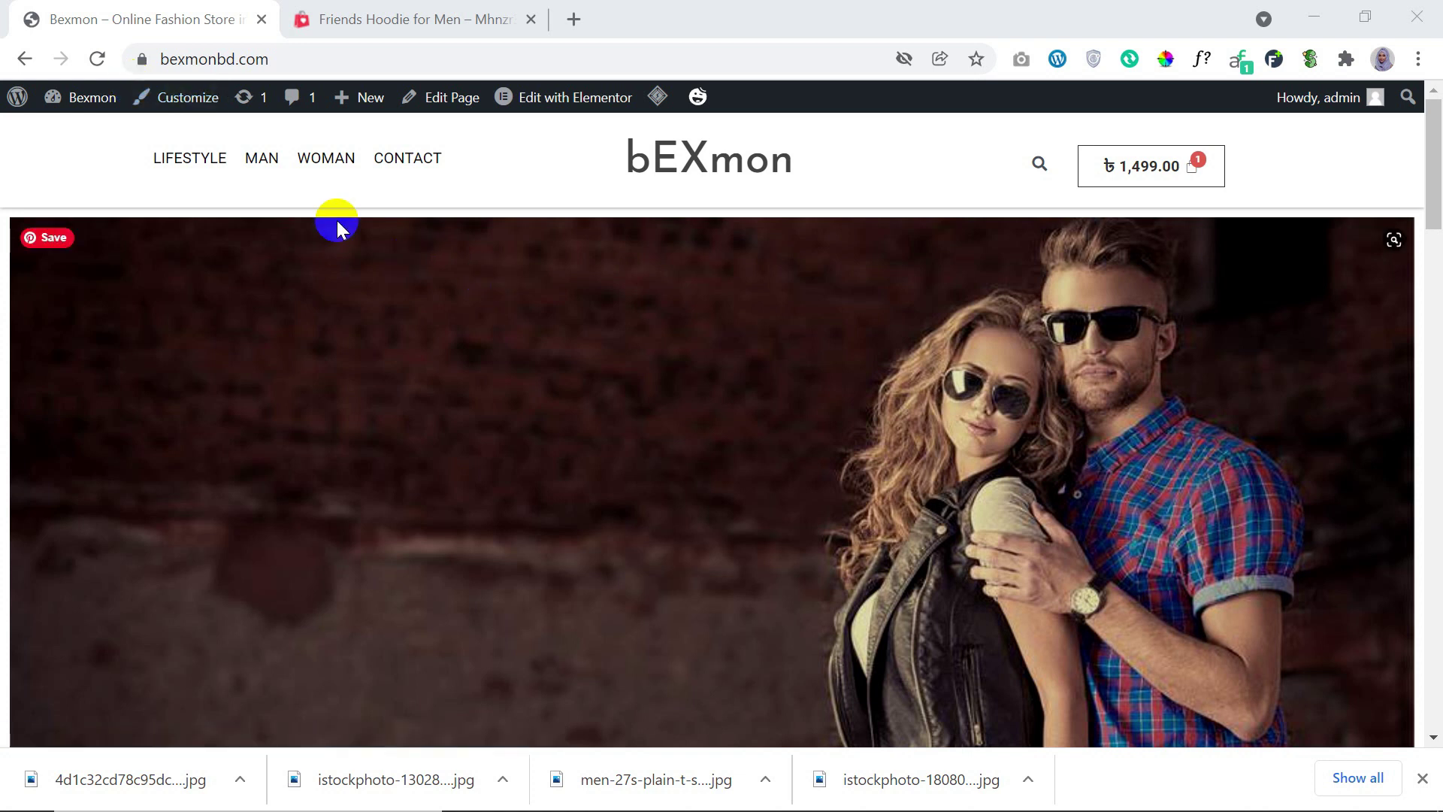
Step: Open the Bexmon site's admin dashboard in a new tab and start adding a new product
{"action": "mouse_move", "coordinate": [100, 109]}
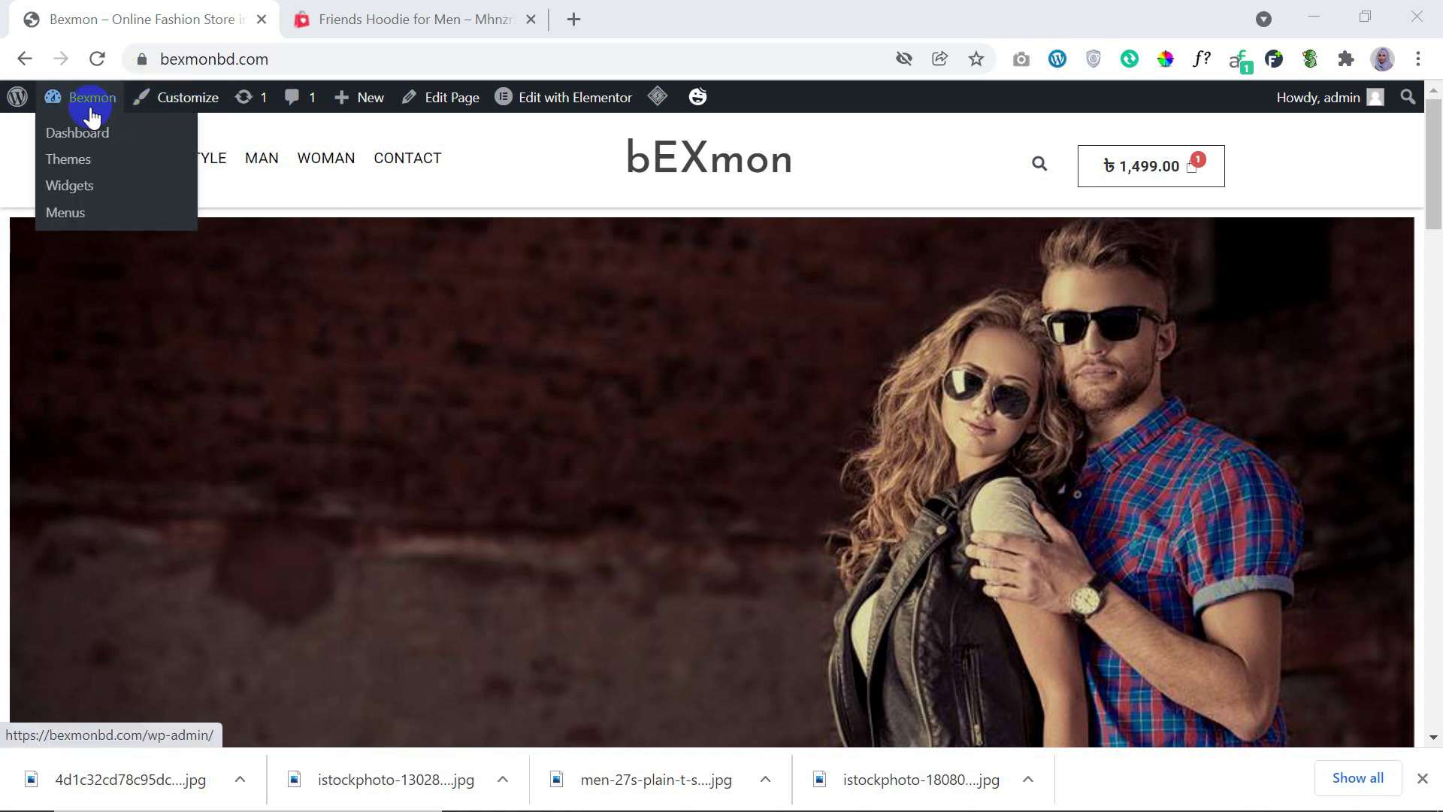
{"action": "middle_click", "coordinate": [88, 141]}
{"action": "left_click", "coordinate": [360, 9]}
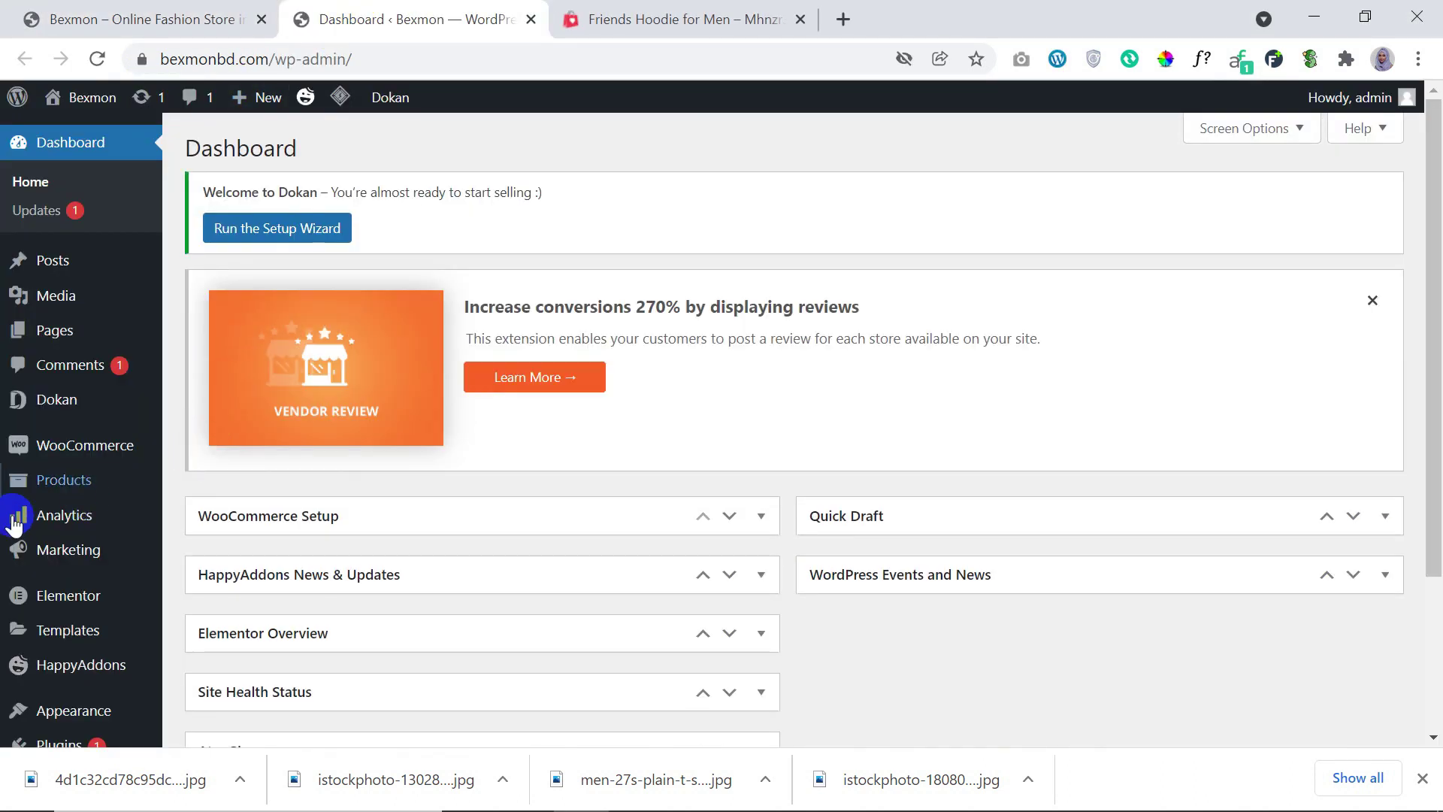
{"action": "mouse_move", "coordinate": [19, 512]}
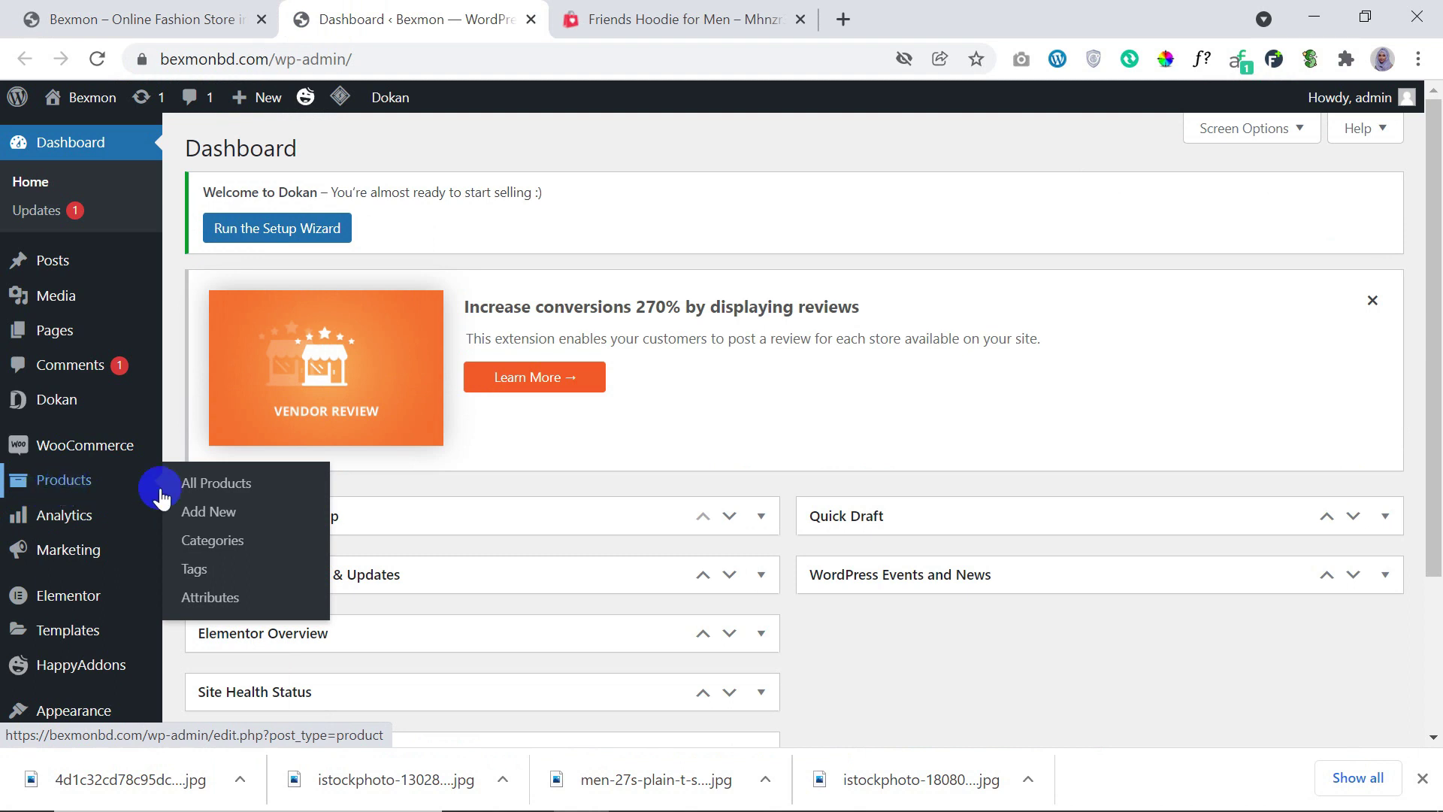
{"action": "left_click", "coordinate": [217, 517]}
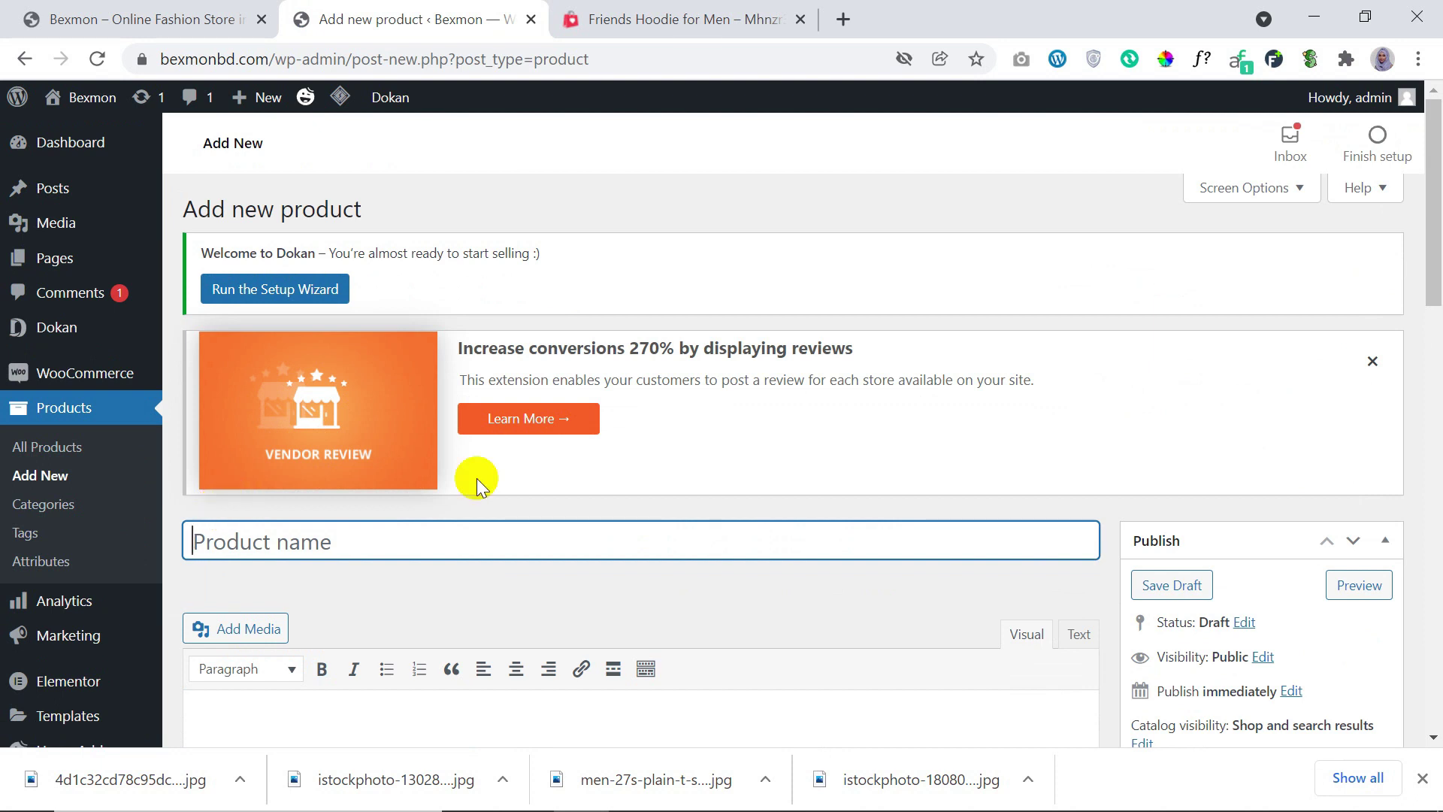
{"action": "scroll", "coordinate": [484, 478], "scroll_direction": "down", "scroll_amount": 1}
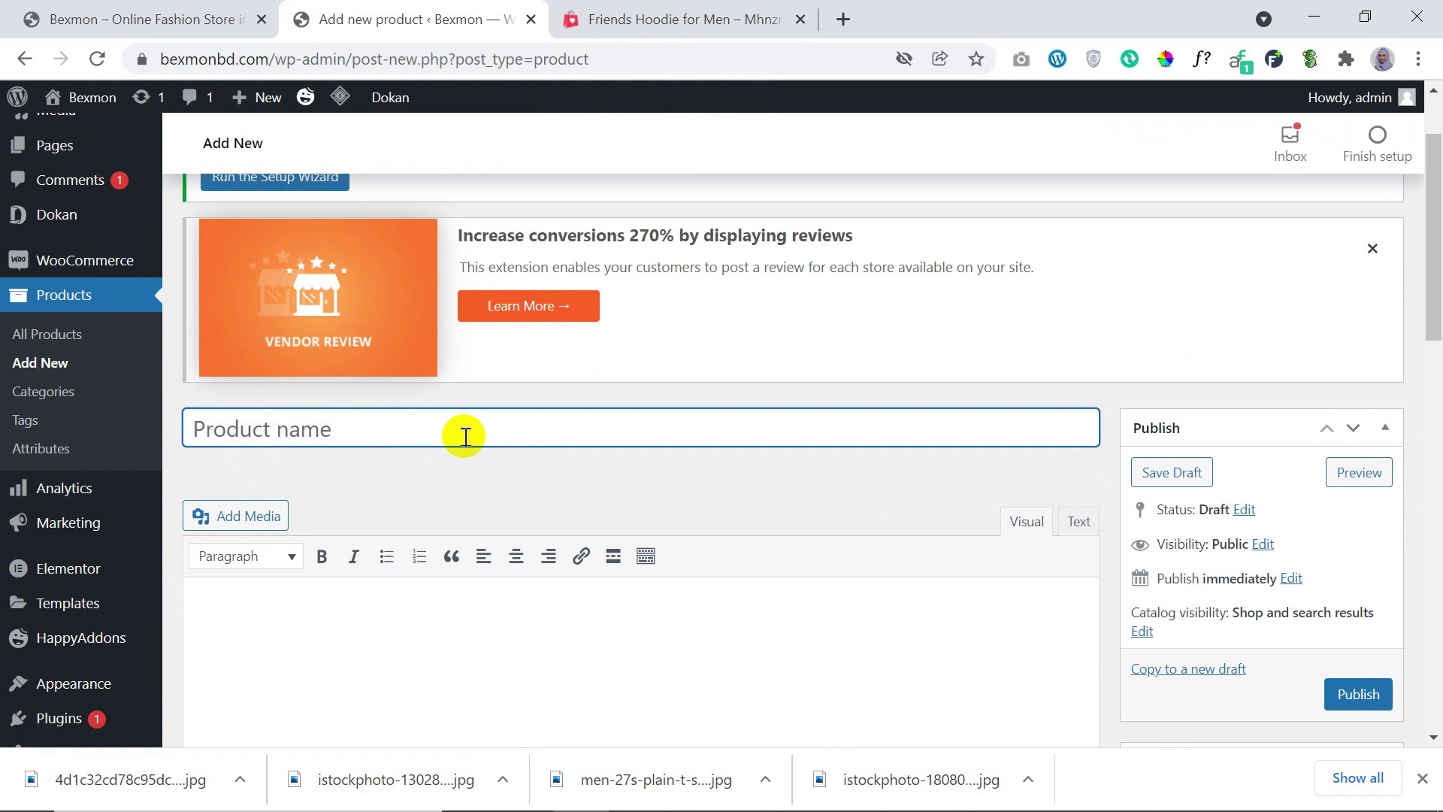
Step: Copy the product title, the price 820 and the bulleted description from the PriyoShop page for Friends Hoodie for Men – Mhnzr36DA
{"action": "left_click", "coordinate": [707, 9]}
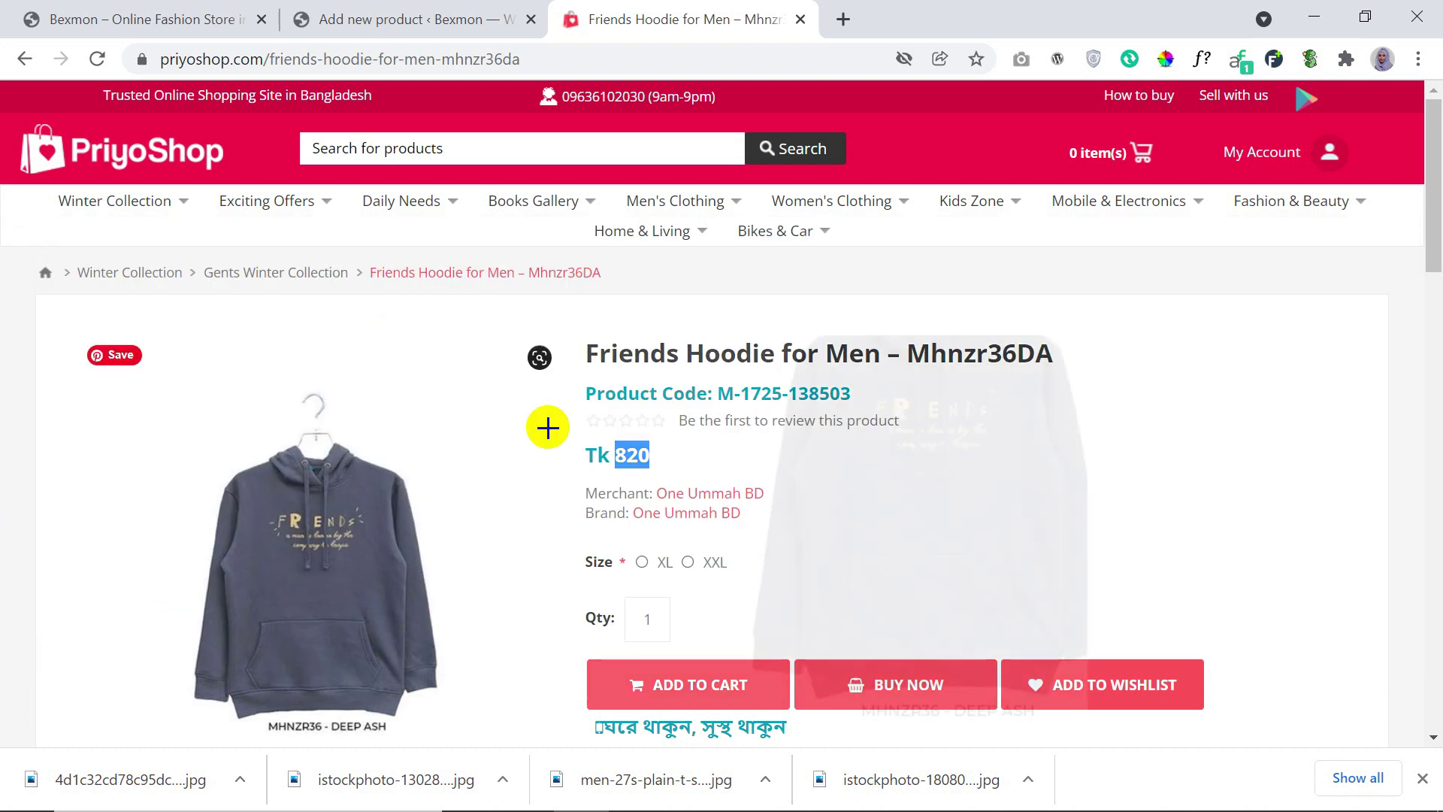
{"action": "left_click_drag", "start_coordinate": [583, 353], "coordinate": [1053, 354]}
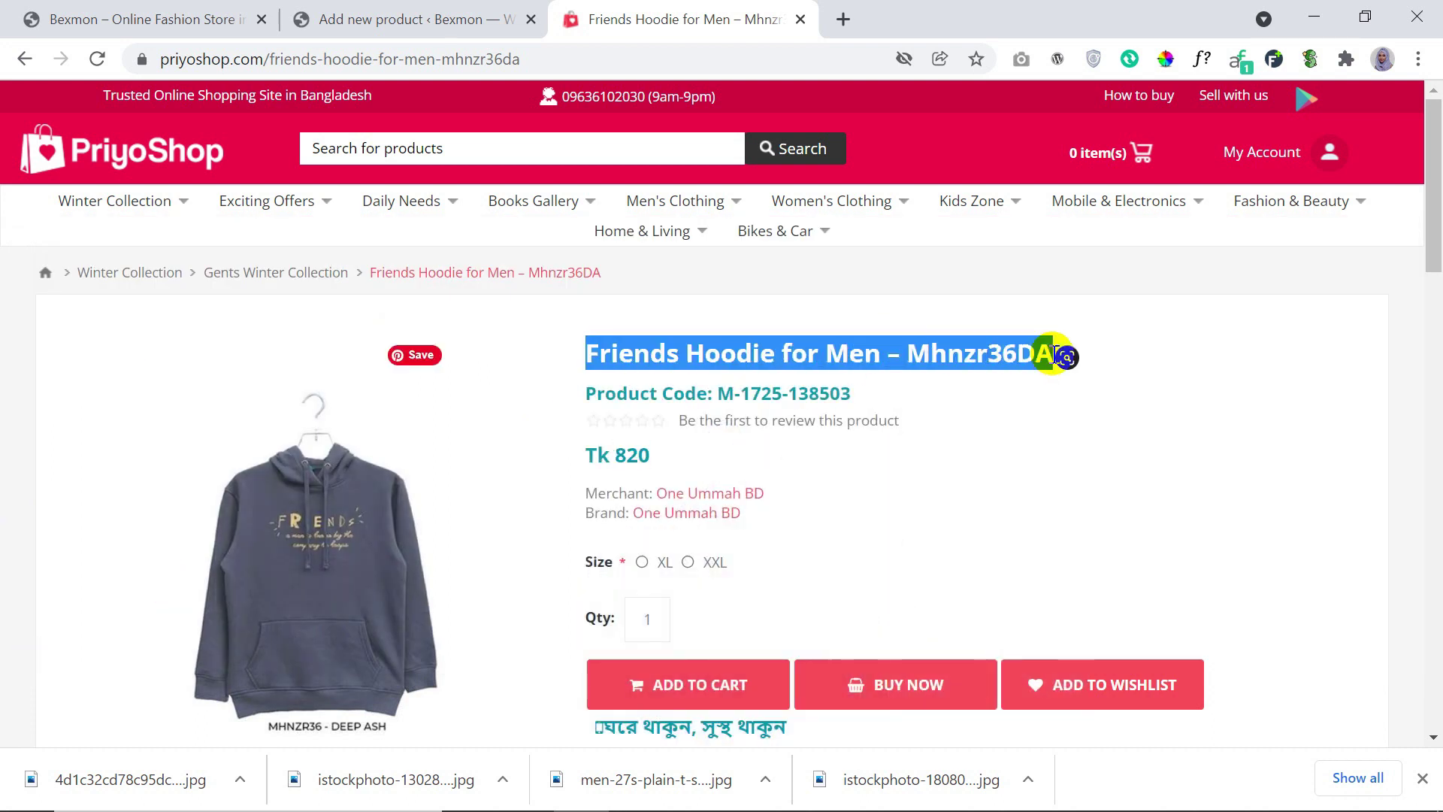
{"action": "left_click_drag", "start_coordinate": [614, 455], "coordinate": [653, 460]}
{"action": "key", "text": "super+c"}
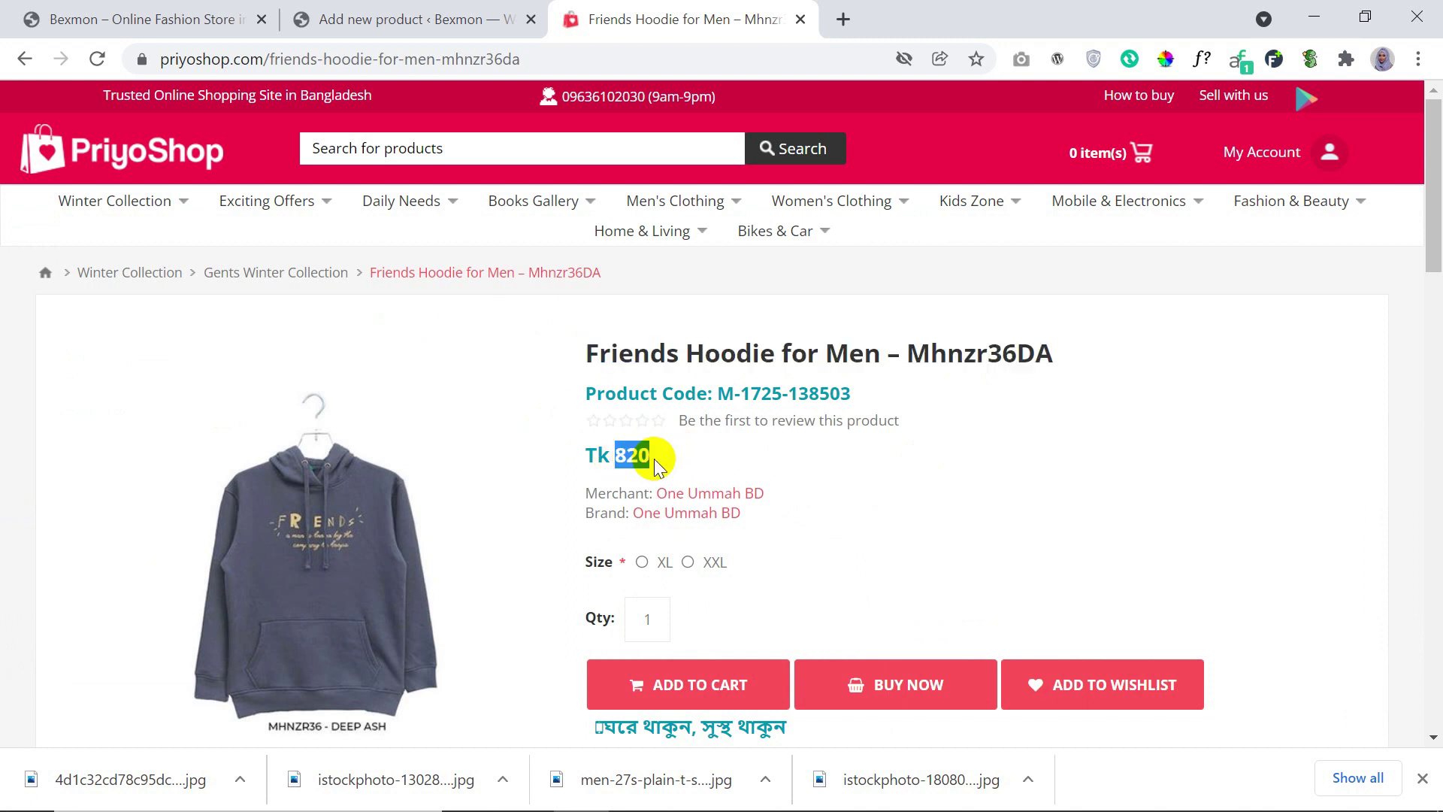
{"action": "scroll", "coordinate": [893, 544], "scroll_direction": "down", "scroll_amount": 7}
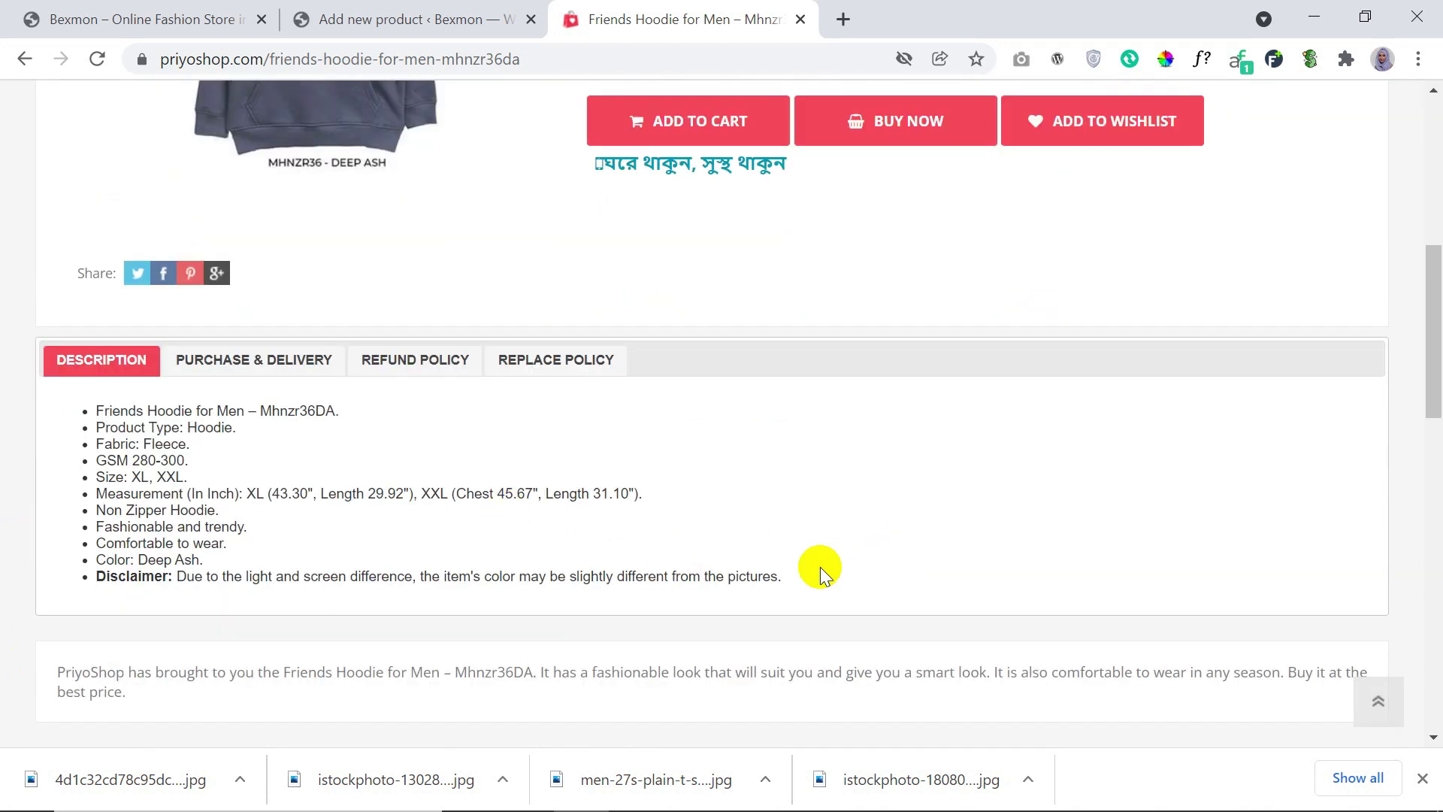
{"action": "left_click_drag", "start_coordinate": [795, 580], "coordinate": [95, 307]}
{"action": "scroll", "coordinate": [93, 413], "scroll_direction": "down", "scroll_amount": 1}
Step: Return to the new product form and paste "Friends Hoodie for Men – Mhnzr36DA" as the product name
{"action": "left_click", "coordinate": [364, 27]}
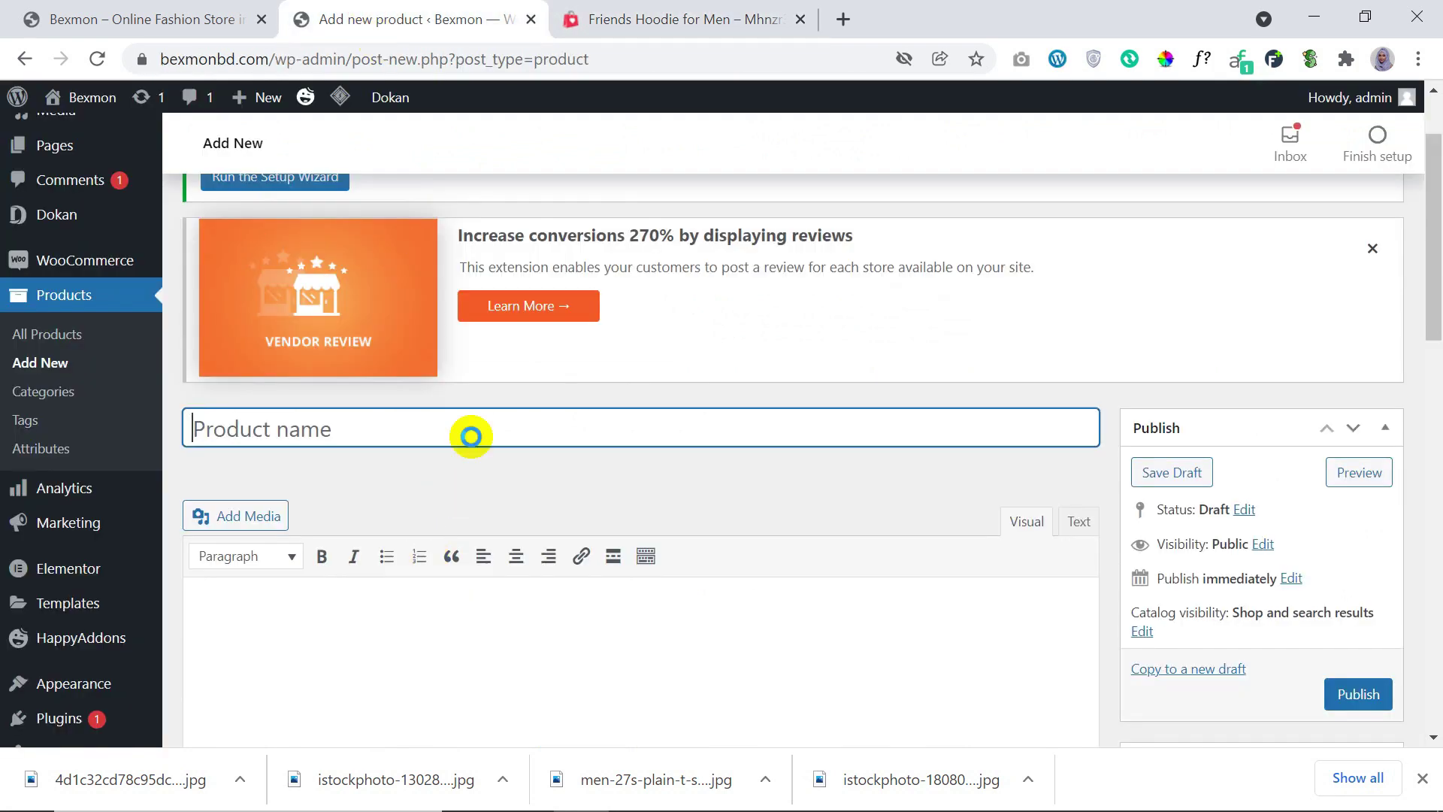
{"action": "key", "text": "super+v"}
{"action": "left_click", "coordinate": [331, 248]}
Step: Paste the copied bulleted hoodie description into the product short description
{"action": "scroll", "coordinate": [915, 403], "scroll_direction": "down", "scroll_amount": 5}
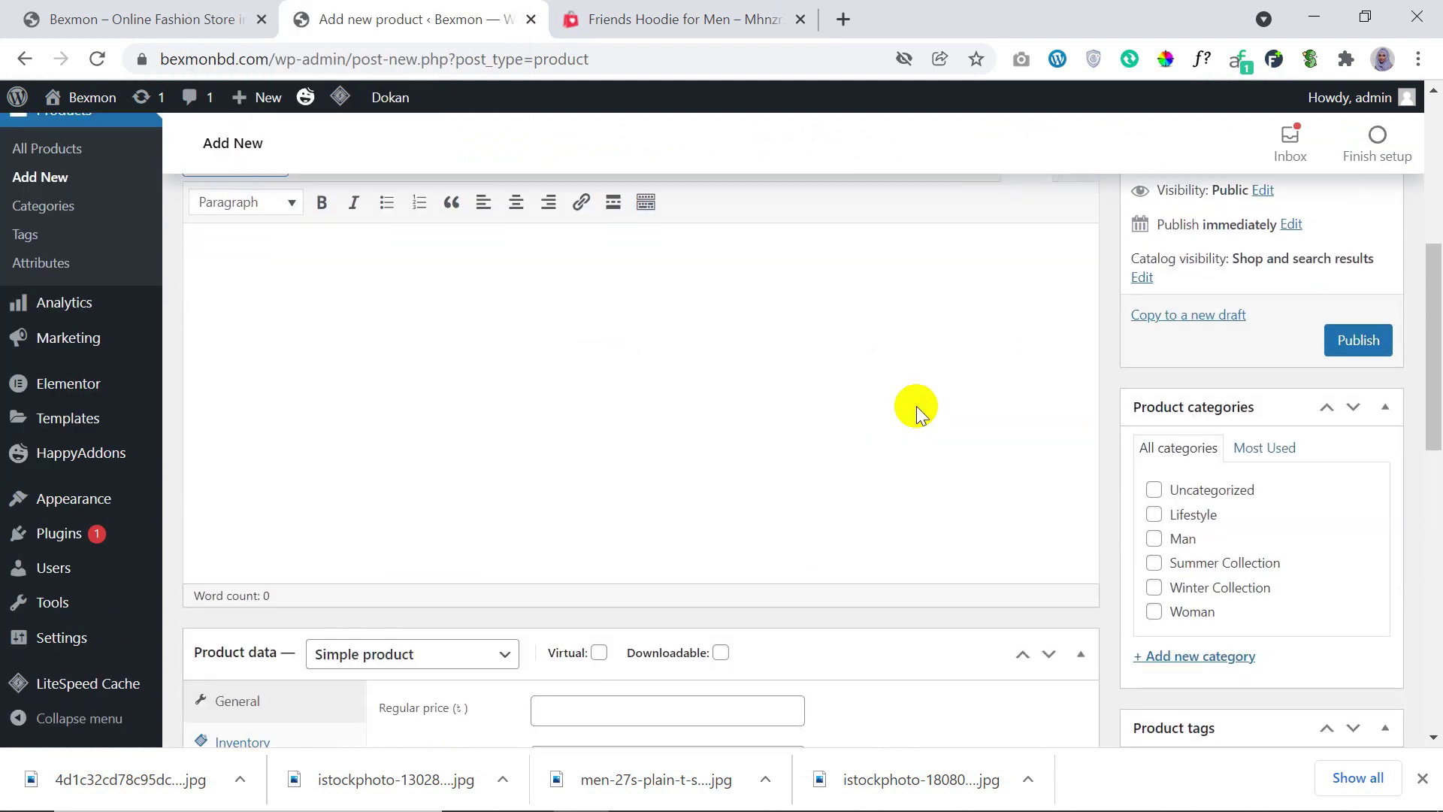
{"action": "scroll", "coordinate": [917, 406], "scroll_direction": "down", "scroll_amount": 8}
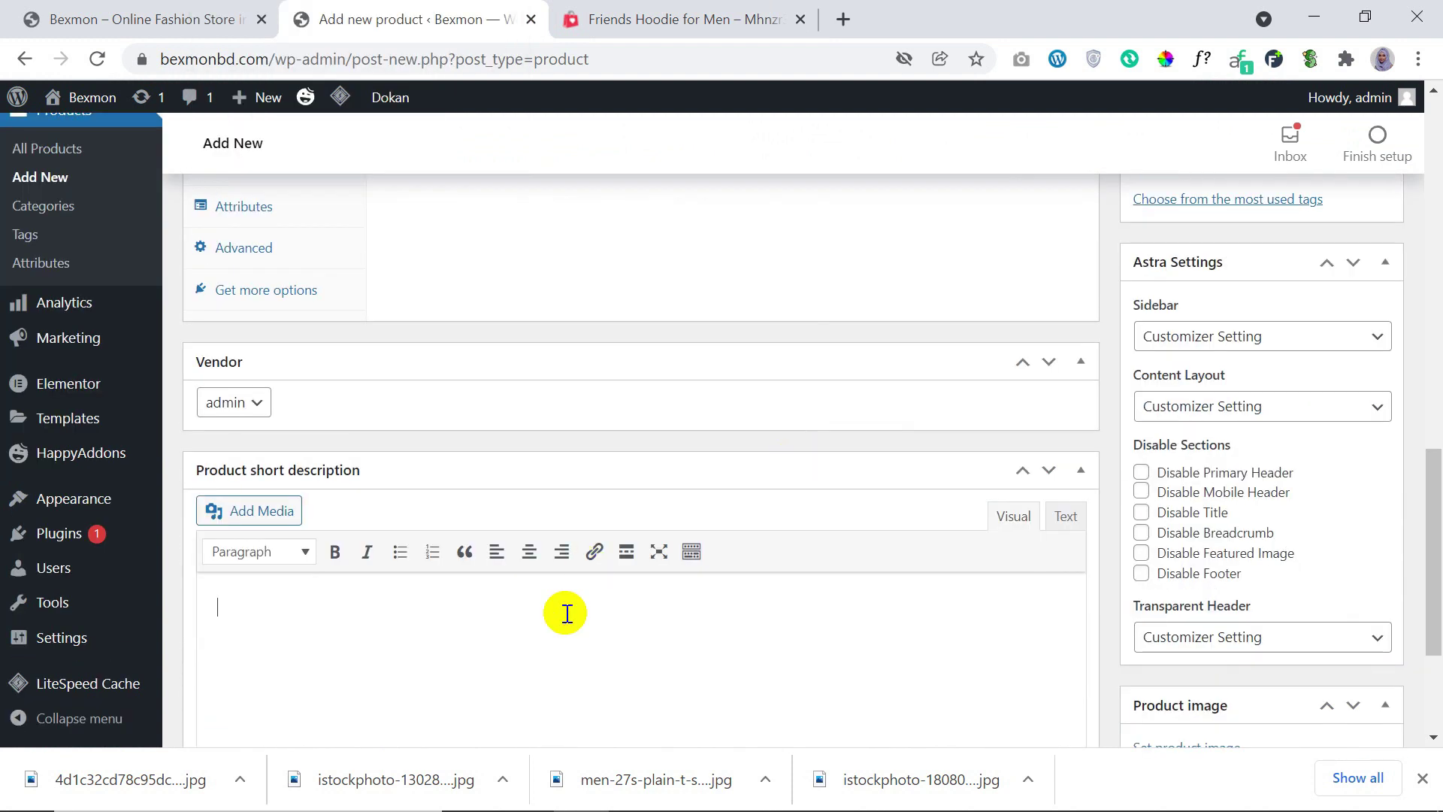
{"action": "left_click", "coordinate": [565, 613]}
{"action": "key", "text": "super+v"}
{"action": "left_click", "coordinate": [458, 280]}
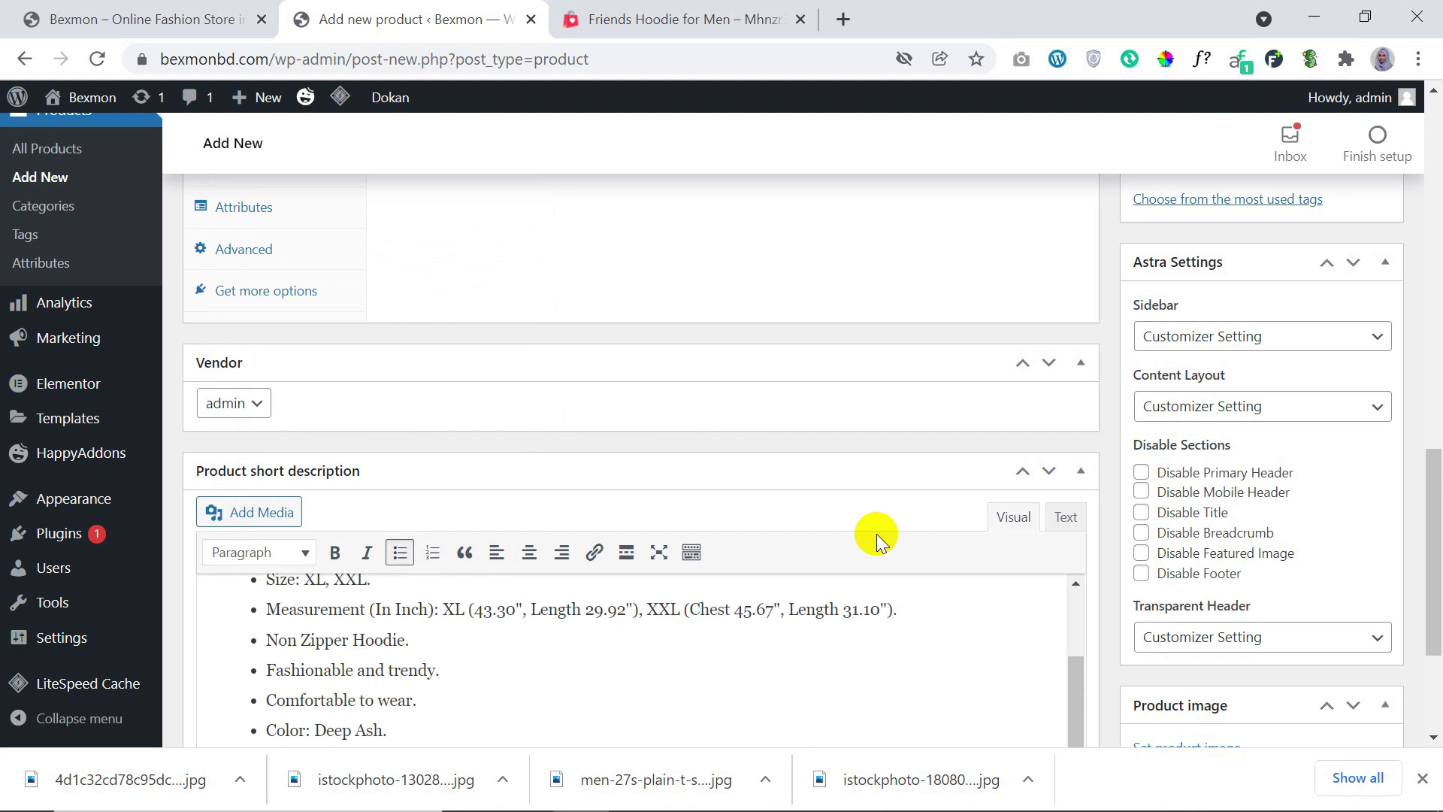
Step: Set the product's regular price to 820 using the copied price
{"action": "scroll", "coordinate": [877, 538], "scroll_direction": "up", "scroll_amount": 6}
{"action": "left_click", "coordinate": [689, 501]}
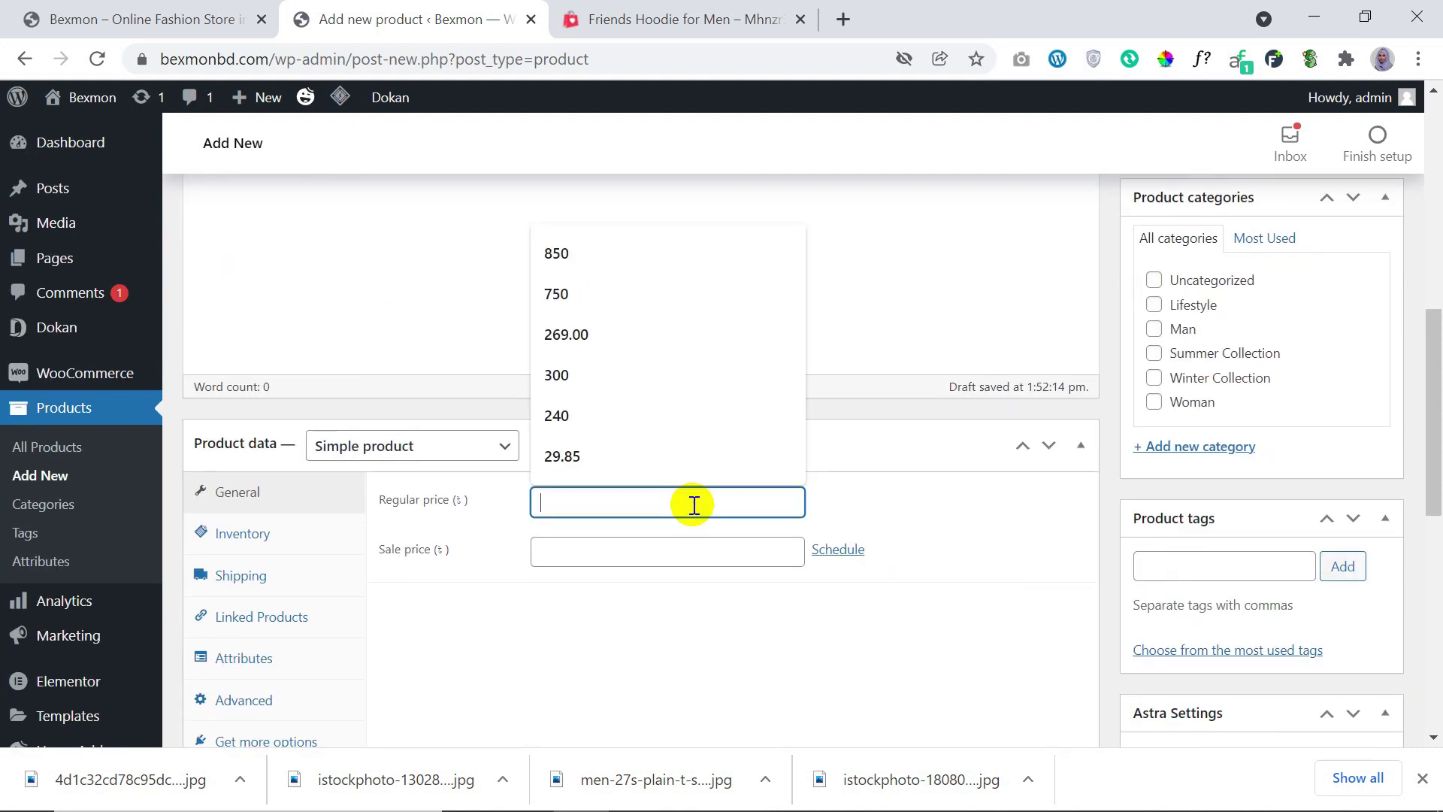
{"action": "key", "text": "super+v"}
{"action": "left_click", "coordinate": [636, 267]}
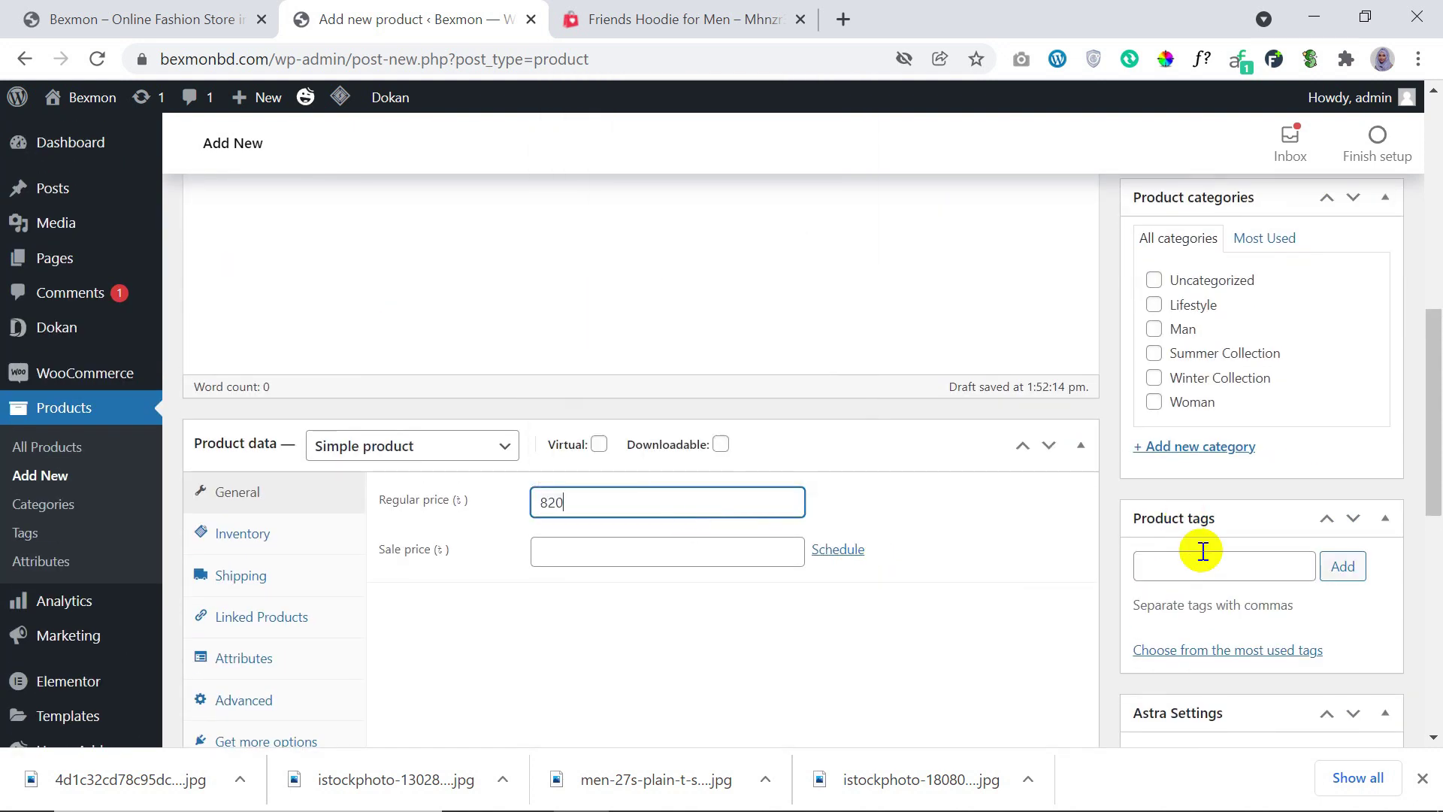
Step: Set the media library photo of the dark-haired man in a black T-shirt as the product image
{"action": "scroll", "coordinate": [1201, 556], "scroll_direction": "down", "scroll_amount": 5}
{"action": "scroll", "coordinate": [1201, 556], "scroll_direction": "down", "scroll_amount": 5}
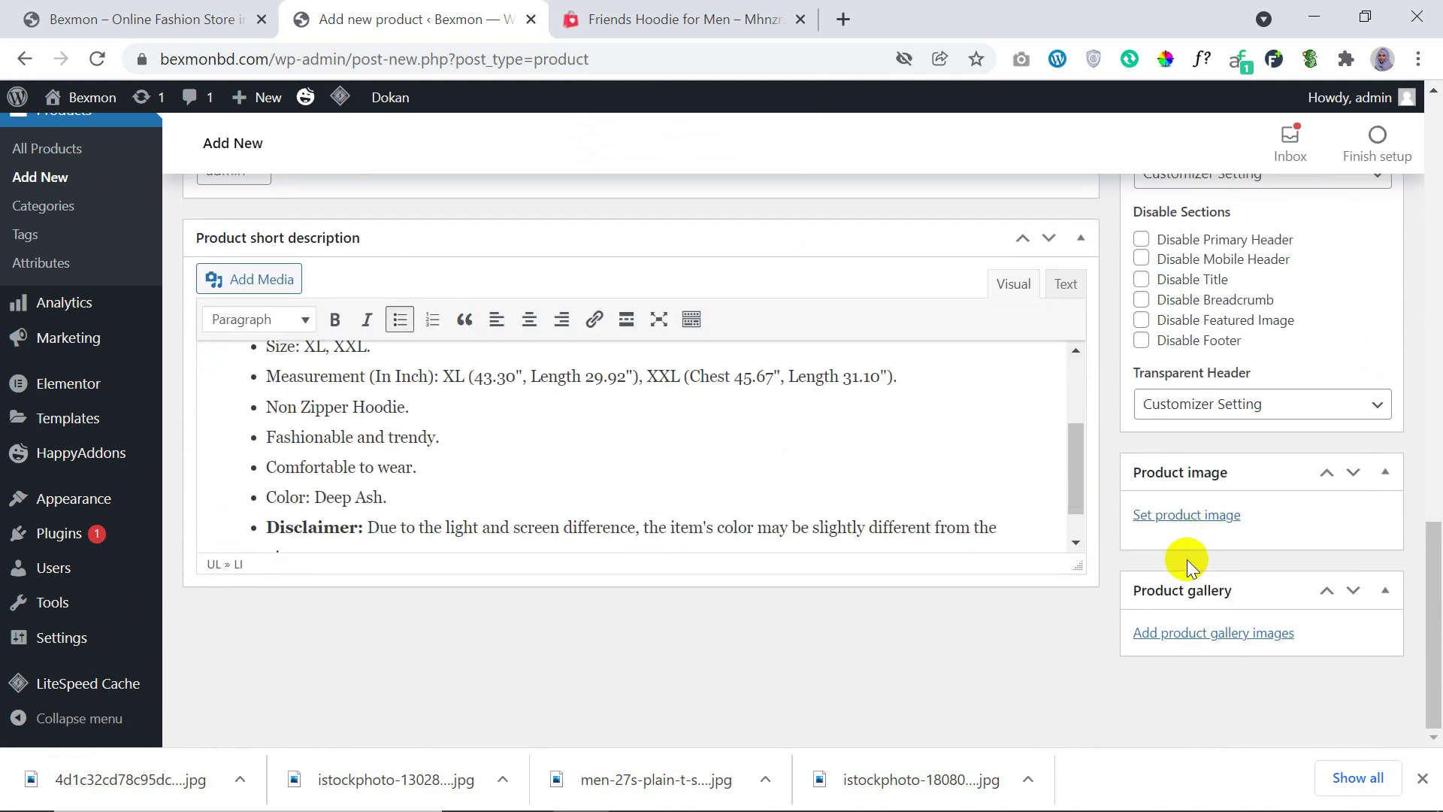
{"action": "left_click", "coordinate": [1193, 519]}
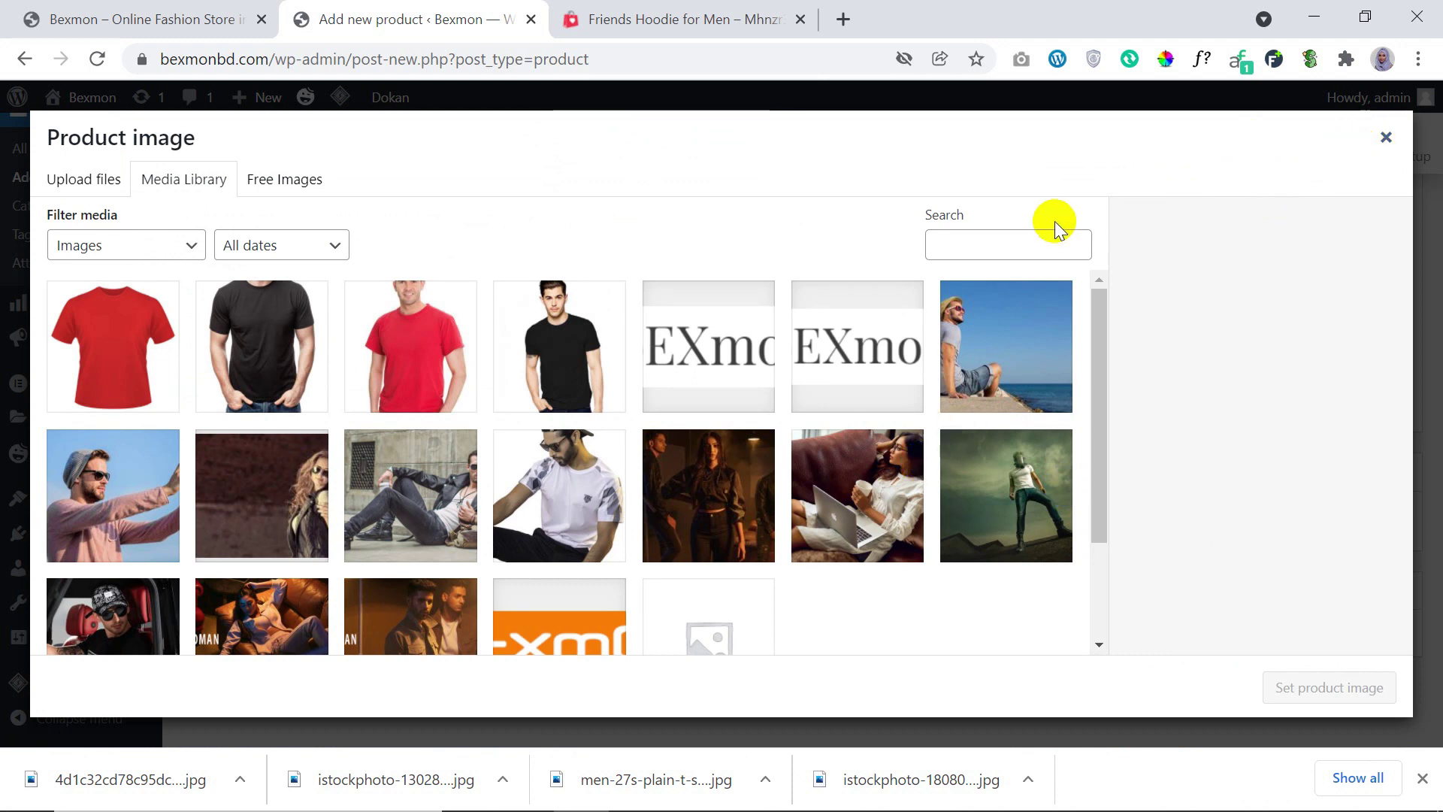
{"action": "left_click", "coordinate": [602, 351]}
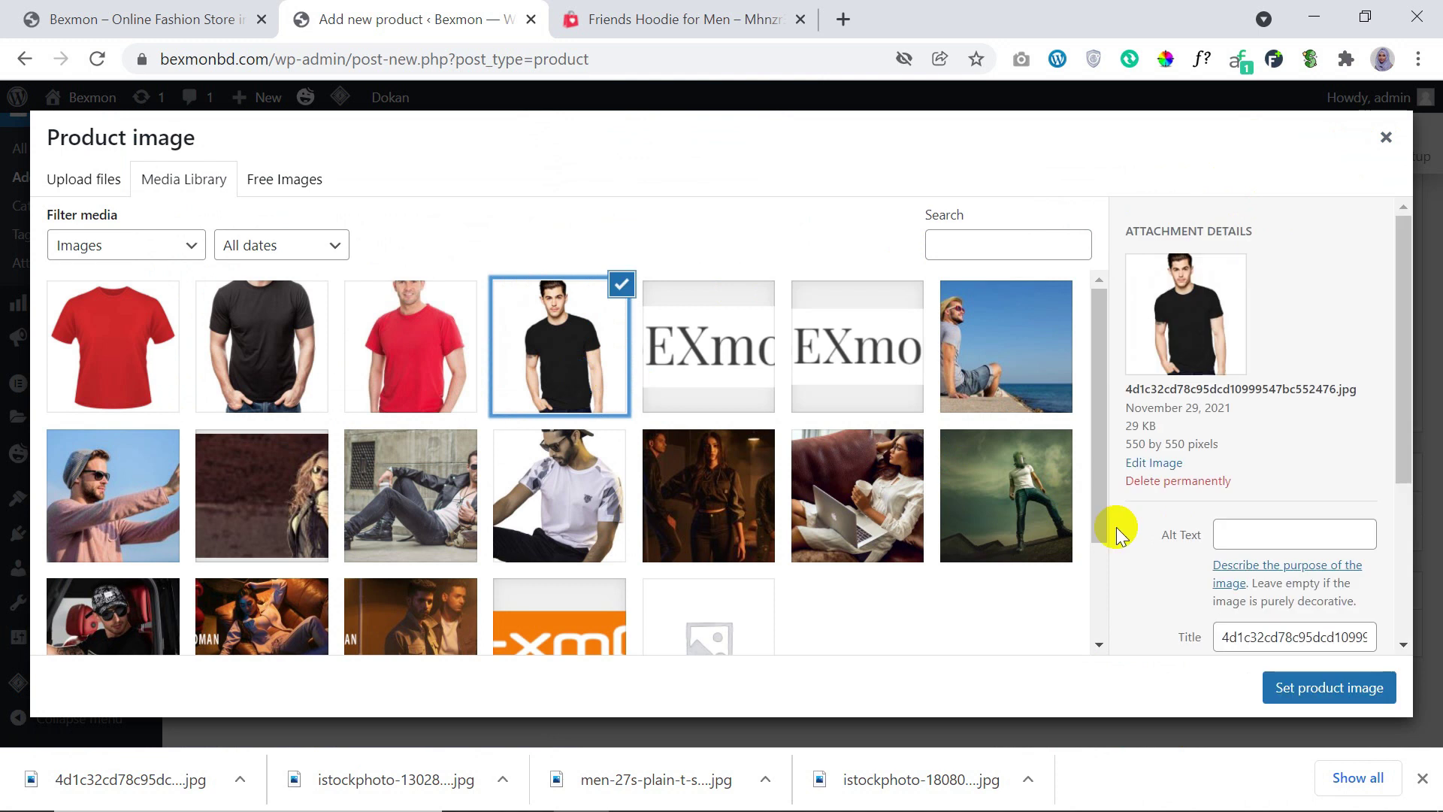
{"action": "left_click", "coordinate": [1385, 688]}
Step: Add the plain red T-shirt, the cropped black T-shirt and the man in a red T-shirt to the product gallery
{"action": "scroll", "coordinate": [1182, 628], "scroll_direction": "down", "scroll_amount": 4}
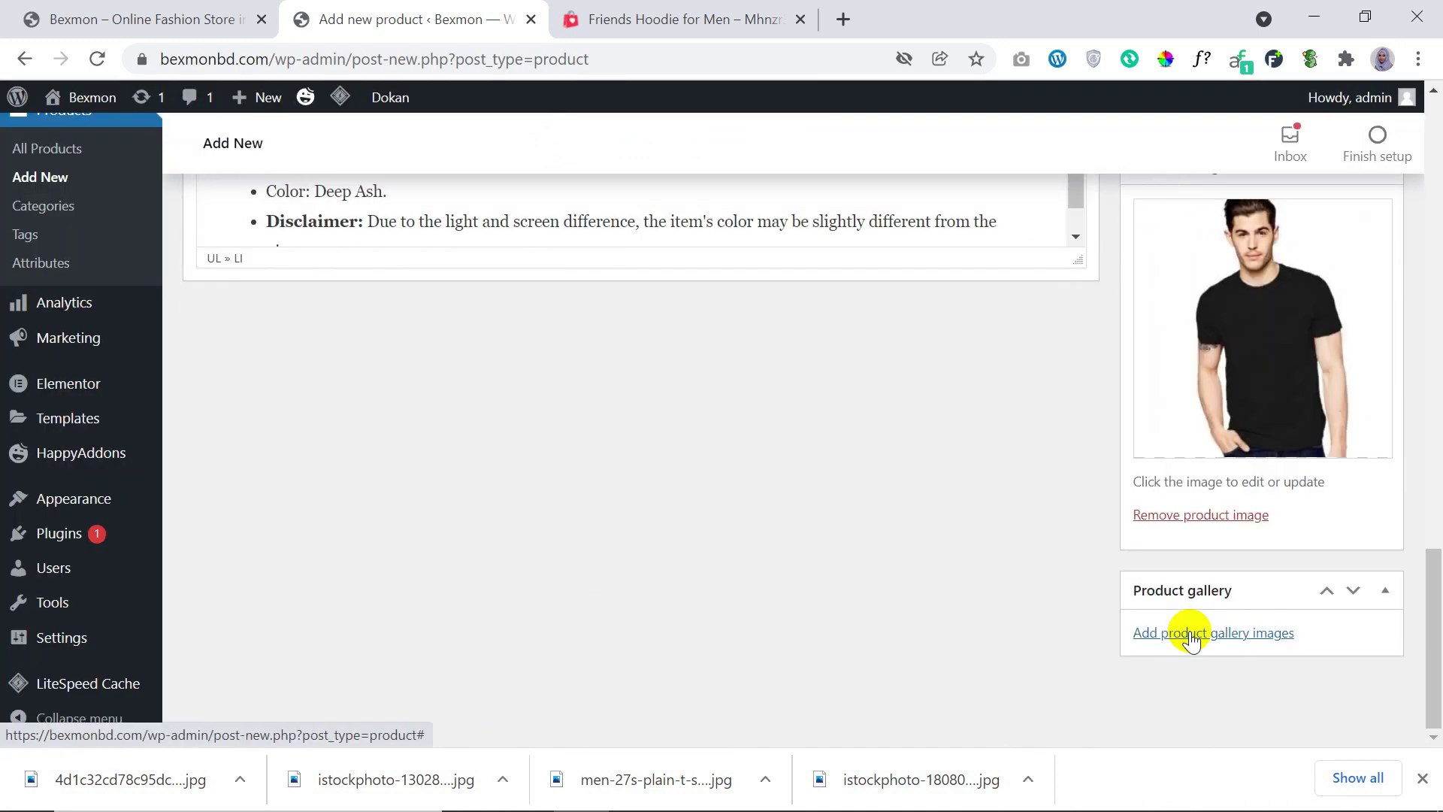
{"action": "left_click", "coordinate": [1212, 636]}
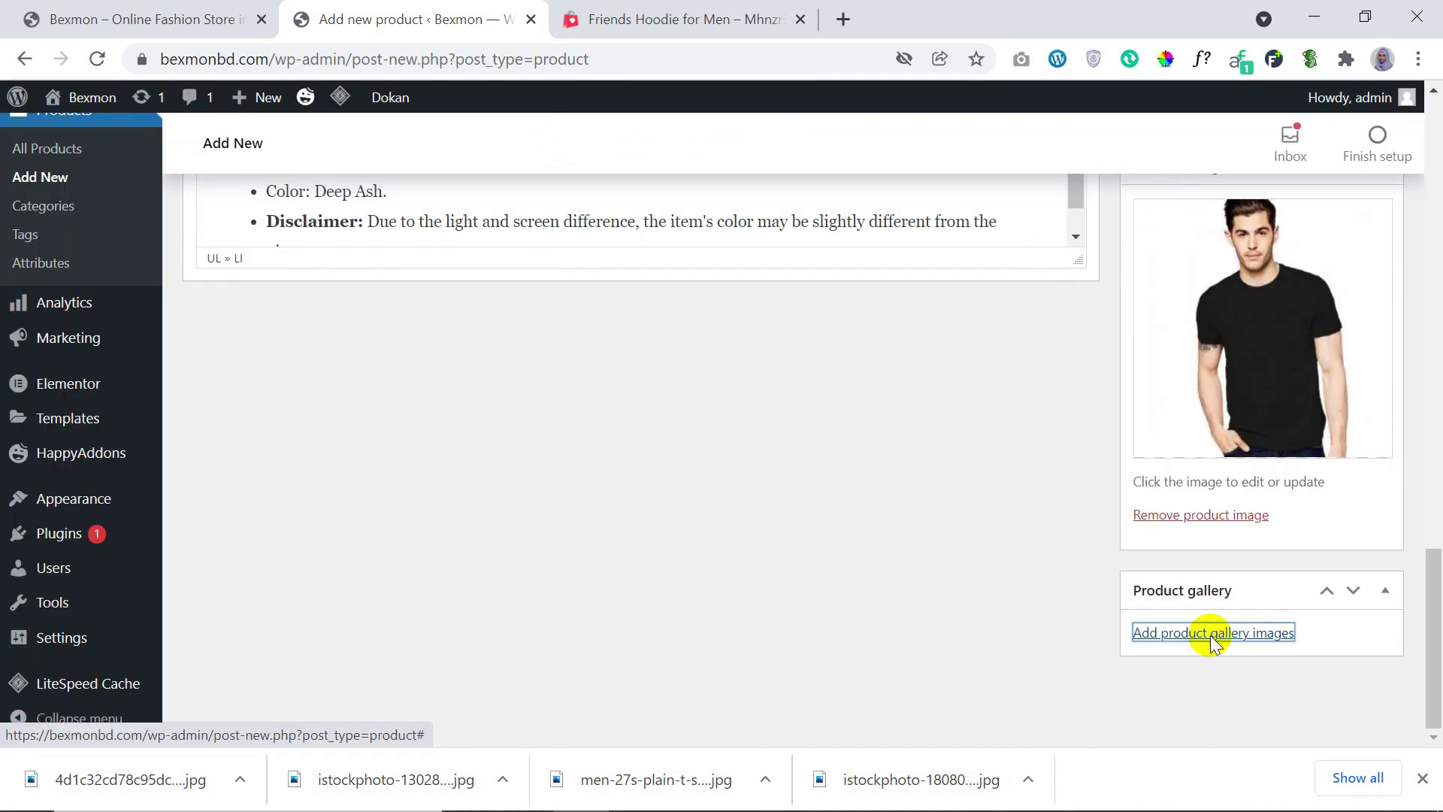
{"action": "left_click", "coordinate": [172, 364]}
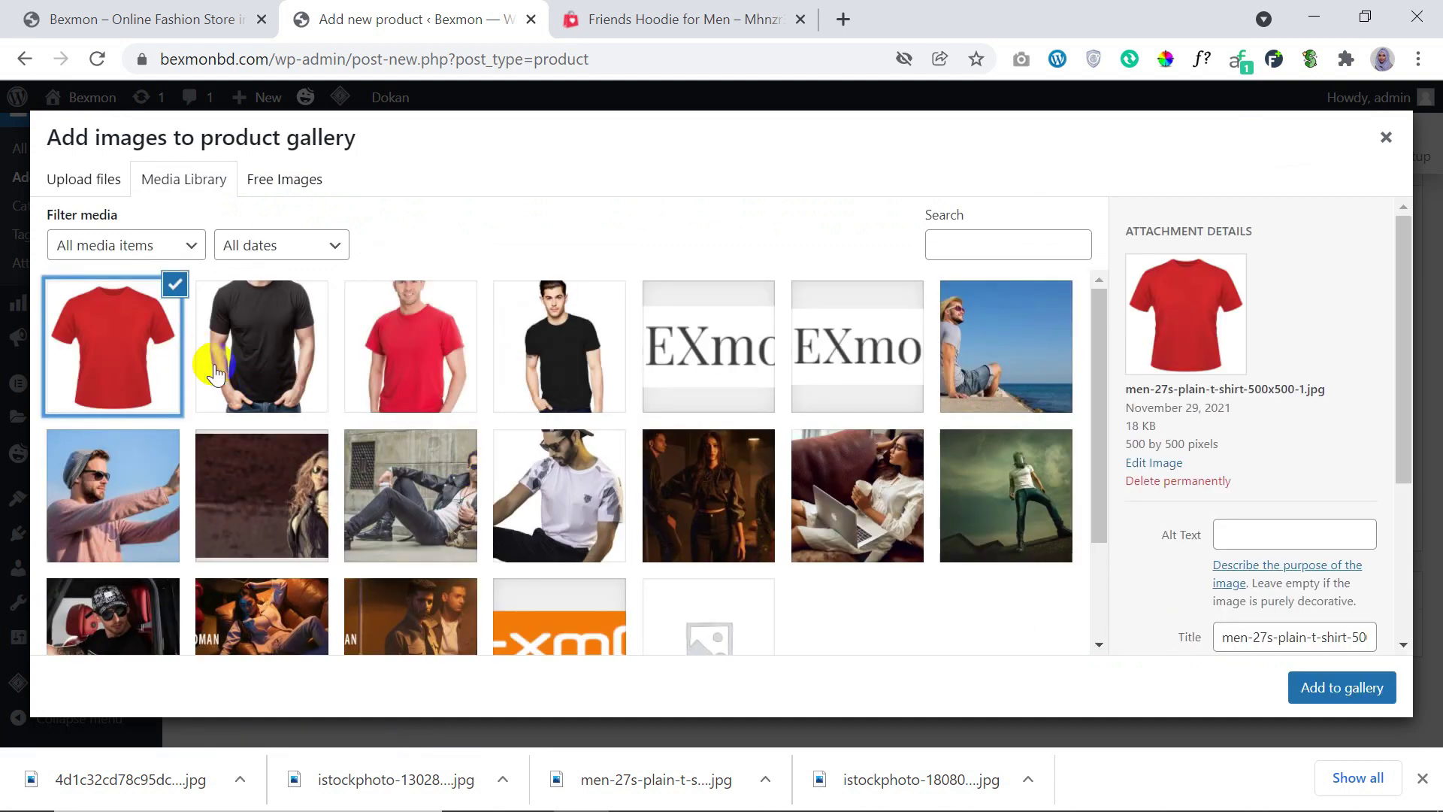
{"action": "left_click", "coordinate": [222, 372]}
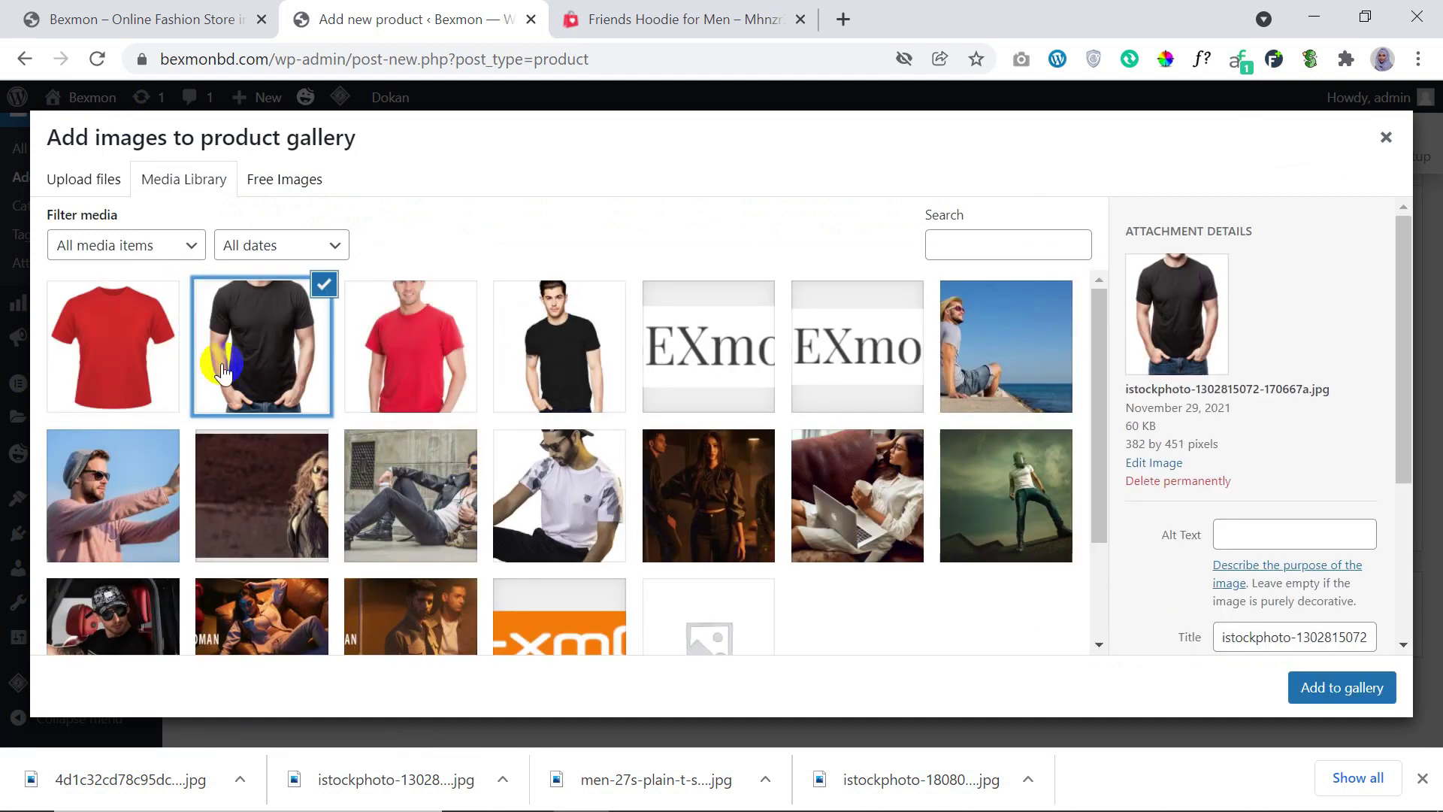
{"action": "left_click", "coordinate": [98, 342]}
{"action": "left_click", "coordinate": [397, 336]}
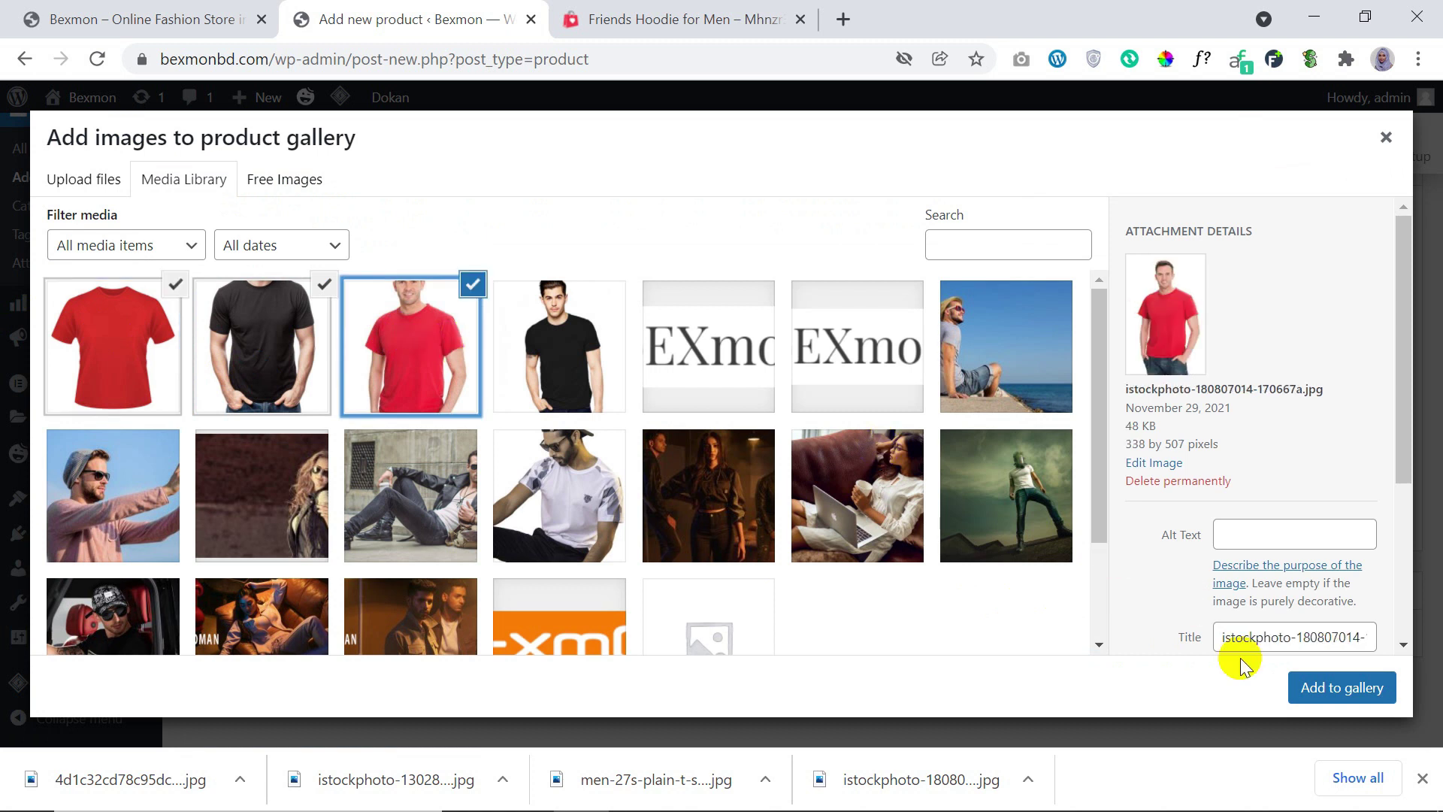
{"action": "left_click", "coordinate": [1288, 688]}
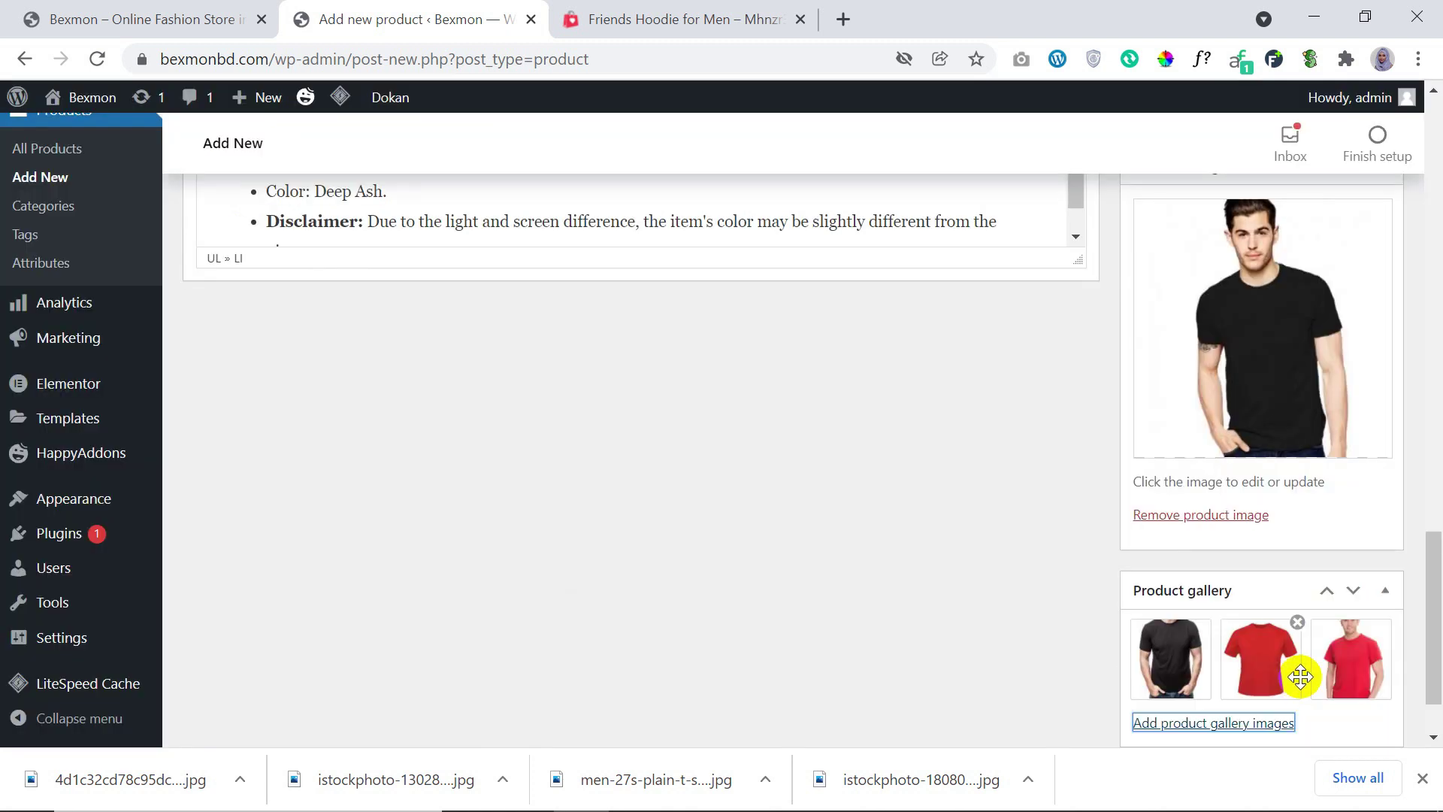
Step: Assign the product to the Man category and publish it
{"action": "scroll", "coordinate": [570, 399], "scroll_direction": "up", "scroll_amount": 10}
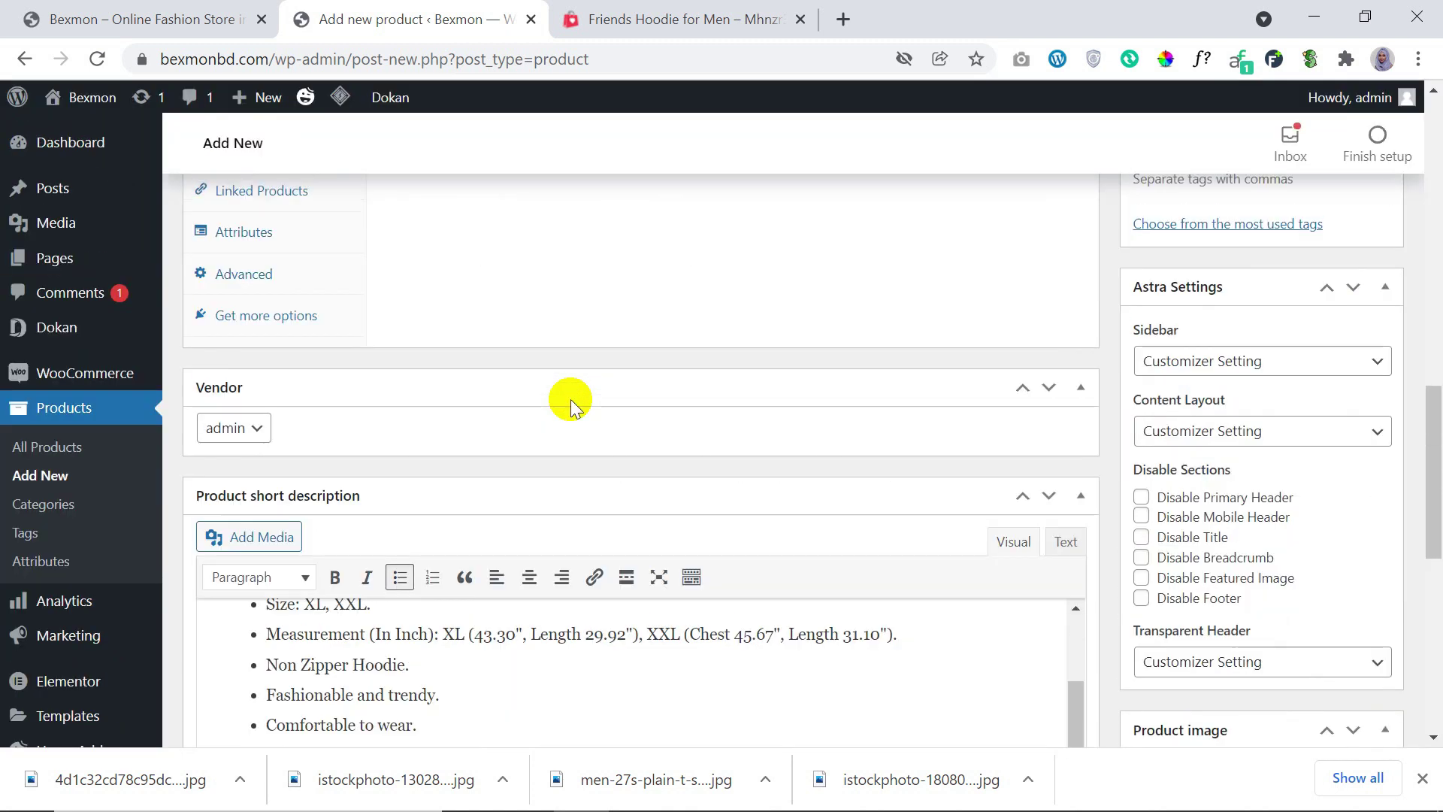
{"action": "scroll", "coordinate": [1025, 385], "scroll_direction": "up", "scroll_amount": 1}
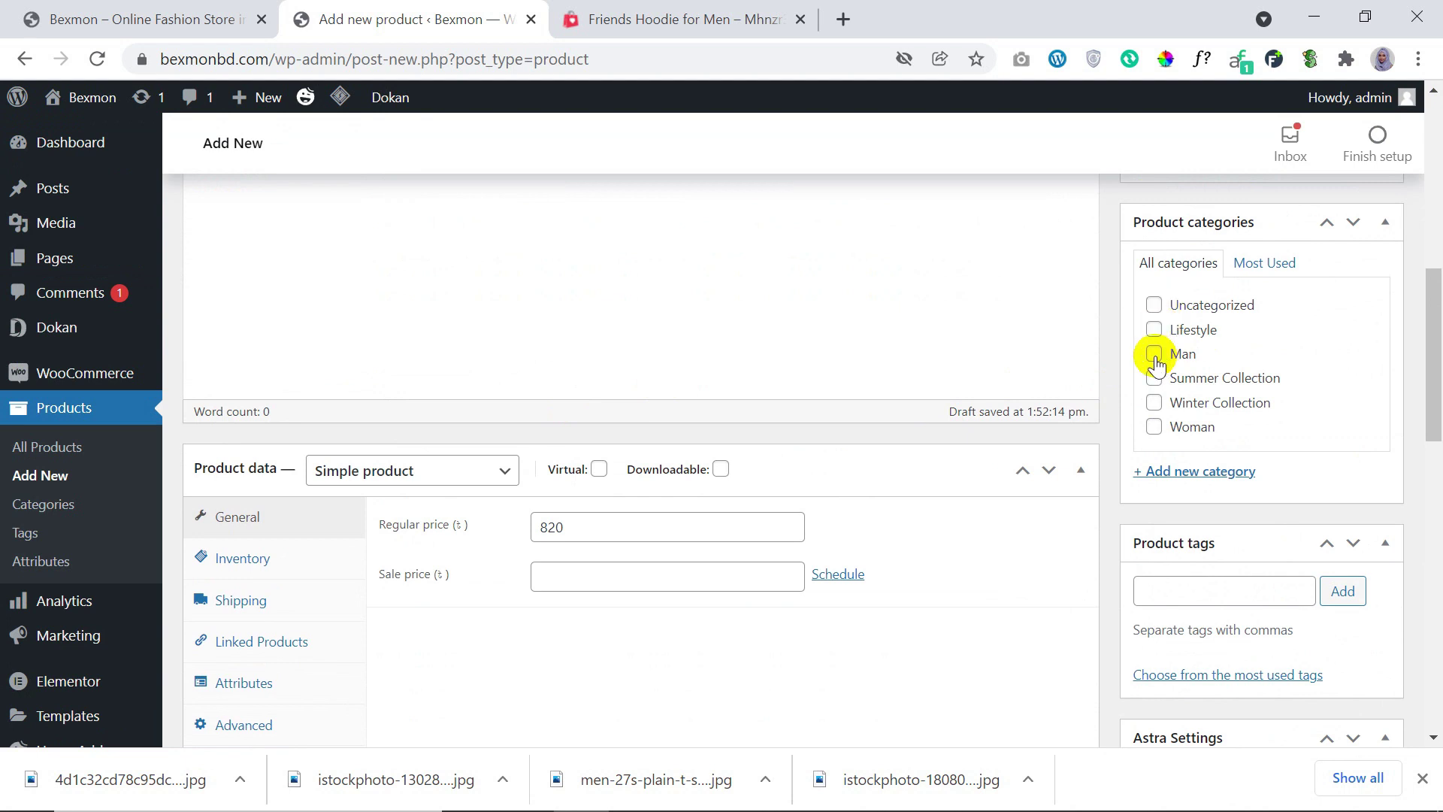
{"action": "scroll", "coordinate": [944, 377], "scroll_direction": "up", "scroll_amount": 8}
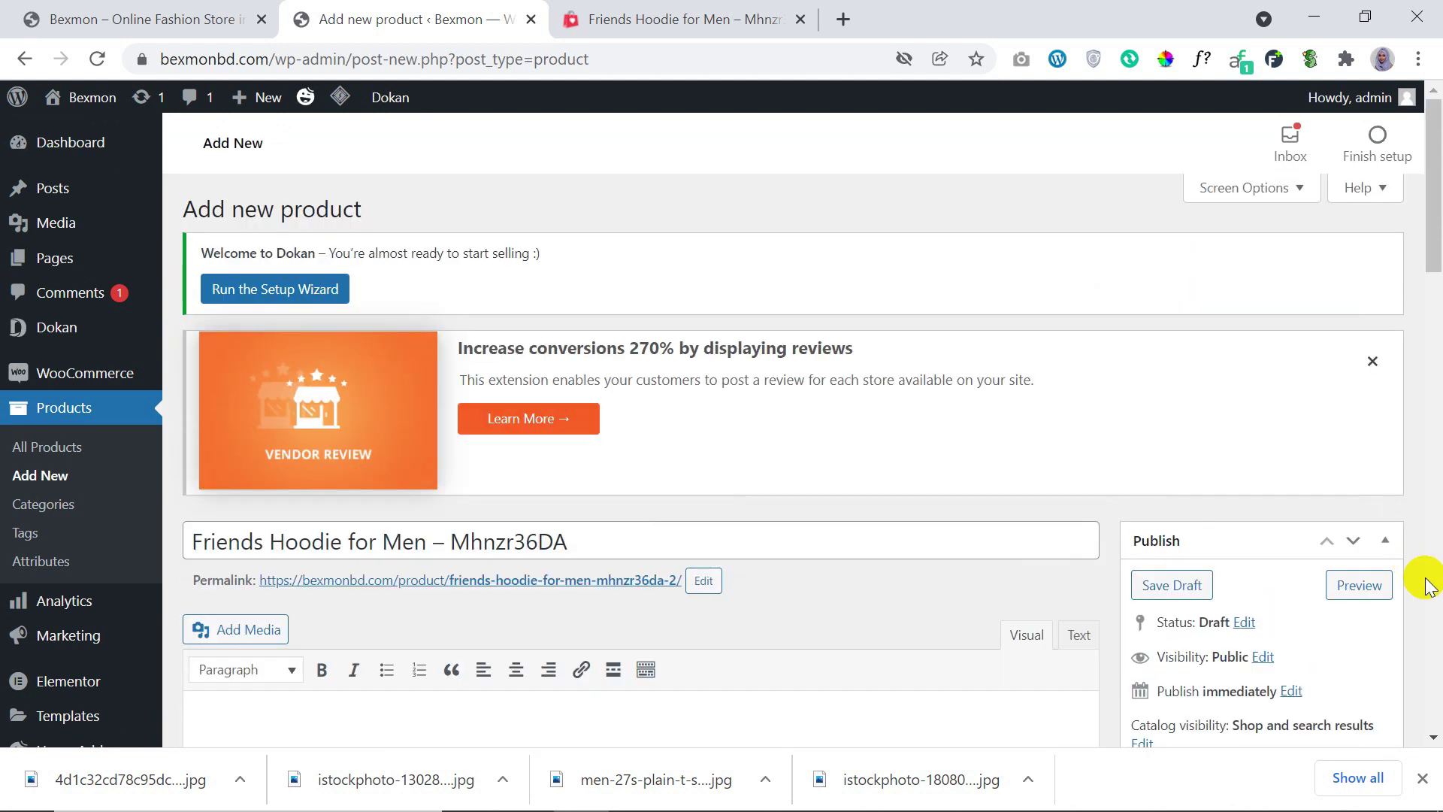
{"action": "scroll", "coordinate": [1320, 478], "scroll_direction": "down", "scroll_amount": 4}
{"action": "left_click", "coordinate": [1347, 482]}
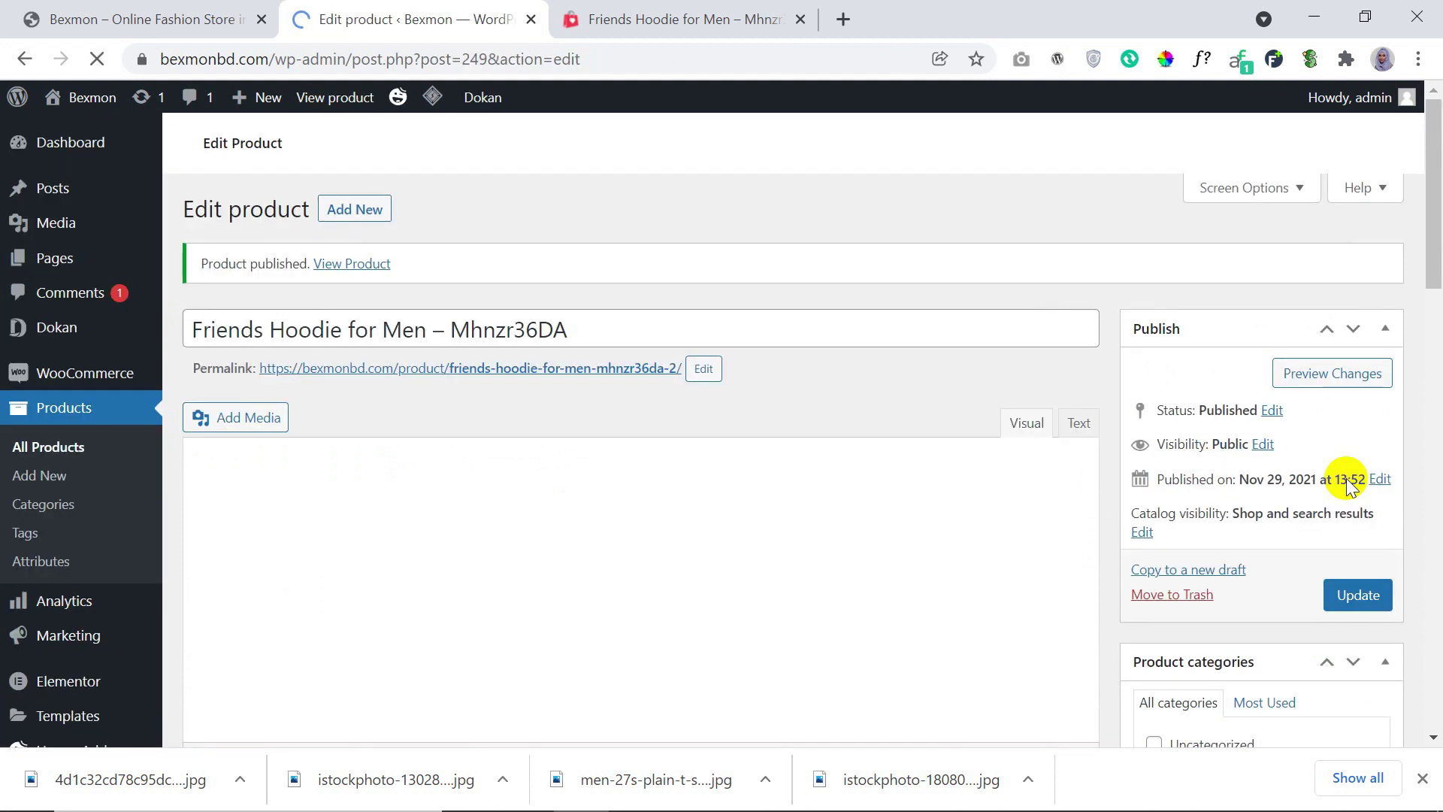
Step: Preview the published product and examine its title, description, price and image thumbnails on the storefront page
{"action": "scroll", "coordinate": [1315, 436], "scroll_direction": "down", "scroll_amount": 1}
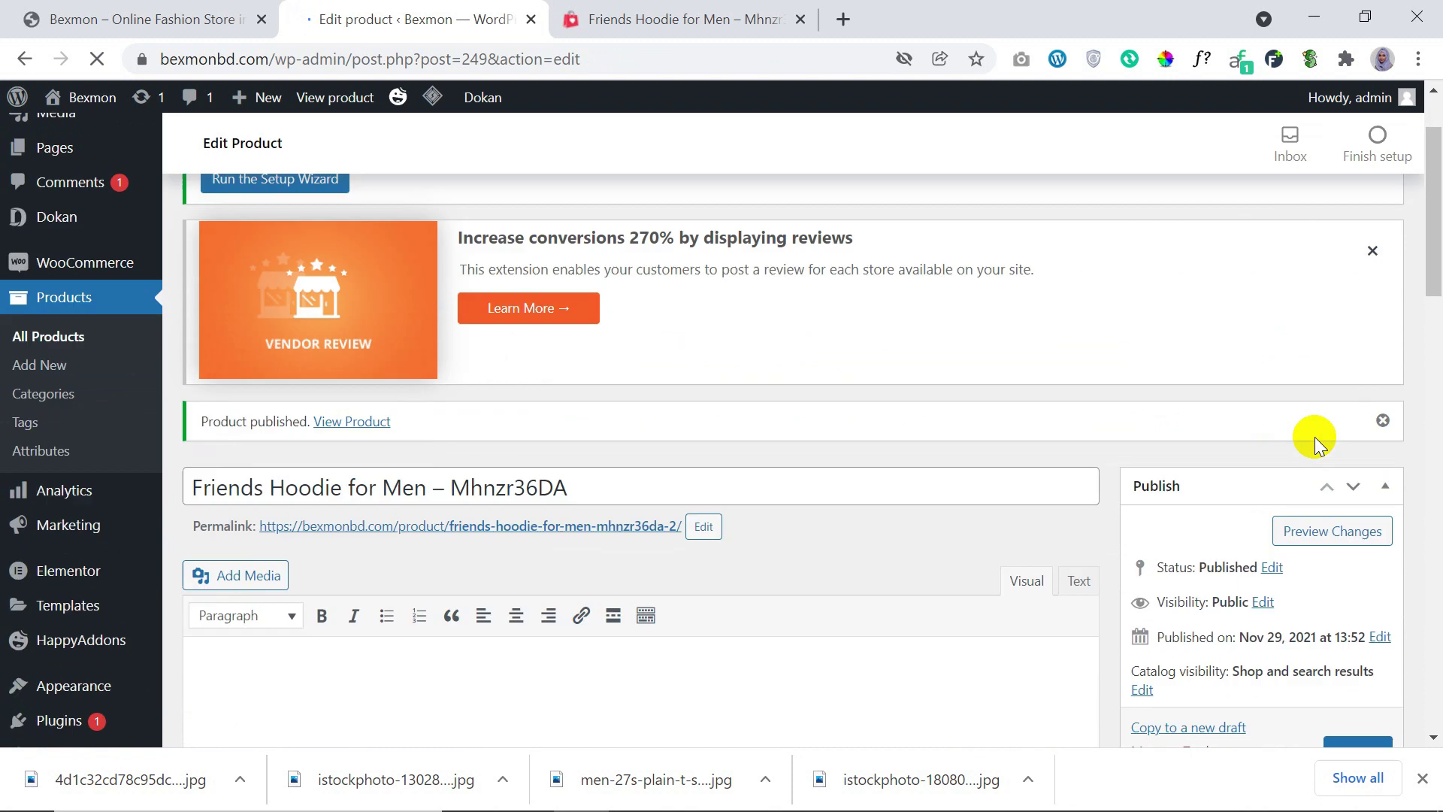
{"action": "left_click", "coordinate": [1315, 538]}
{"action": "left_click", "coordinate": [639, 9]}
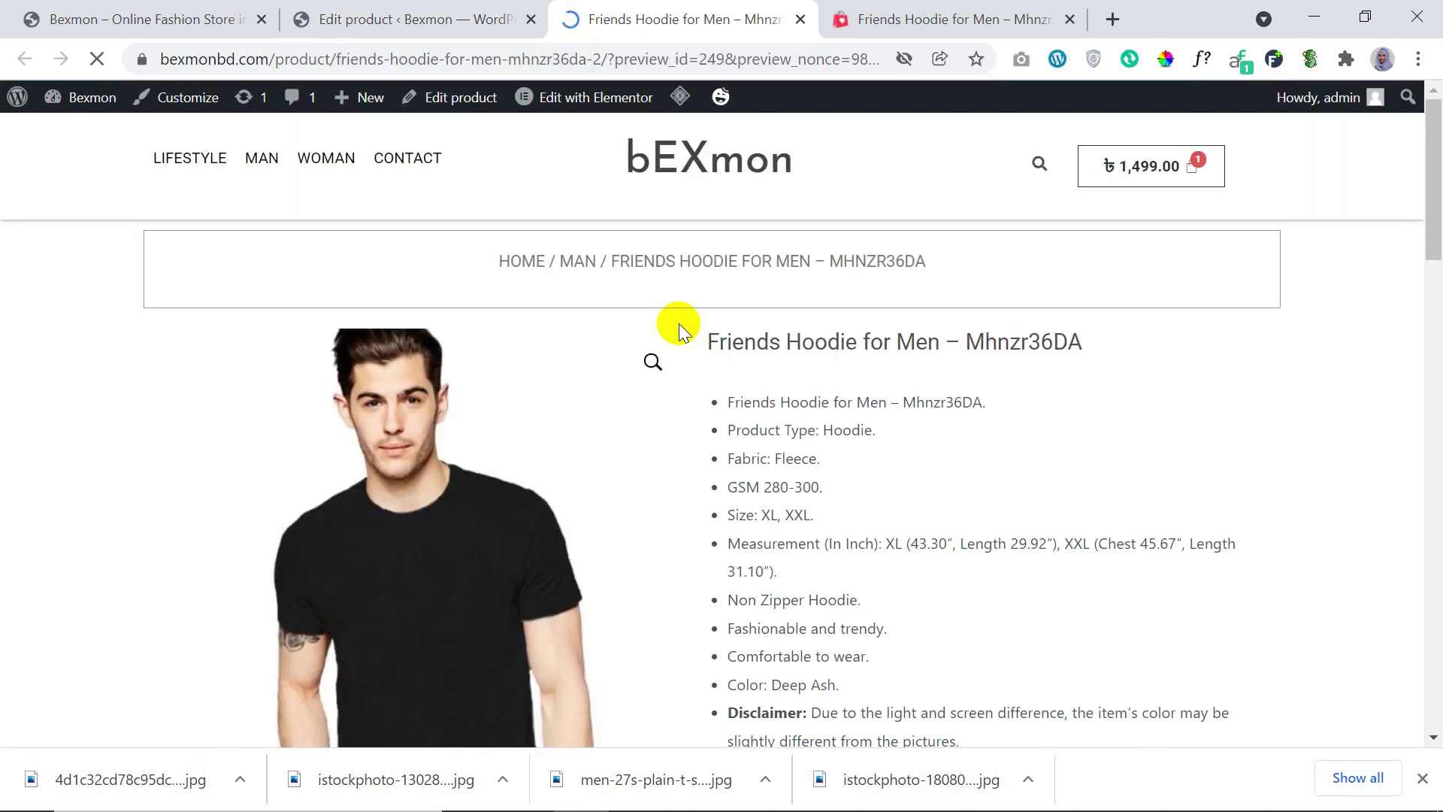
{"action": "scroll", "coordinate": [678, 324], "scroll_direction": "down", "scroll_amount": 6}
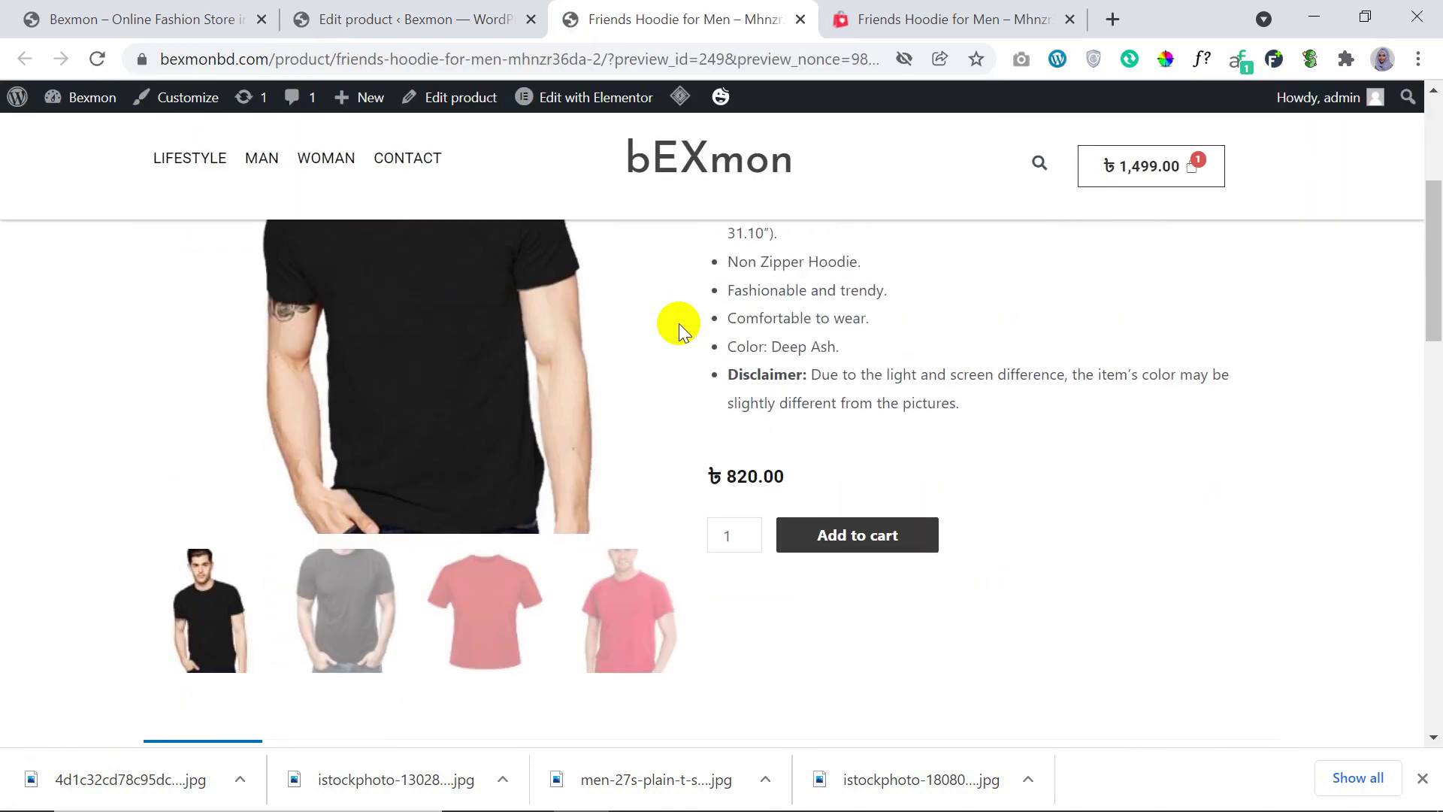
{"action": "scroll", "coordinate": [679, 323], "scroll_direction": "up", "scroll_amount": 6}
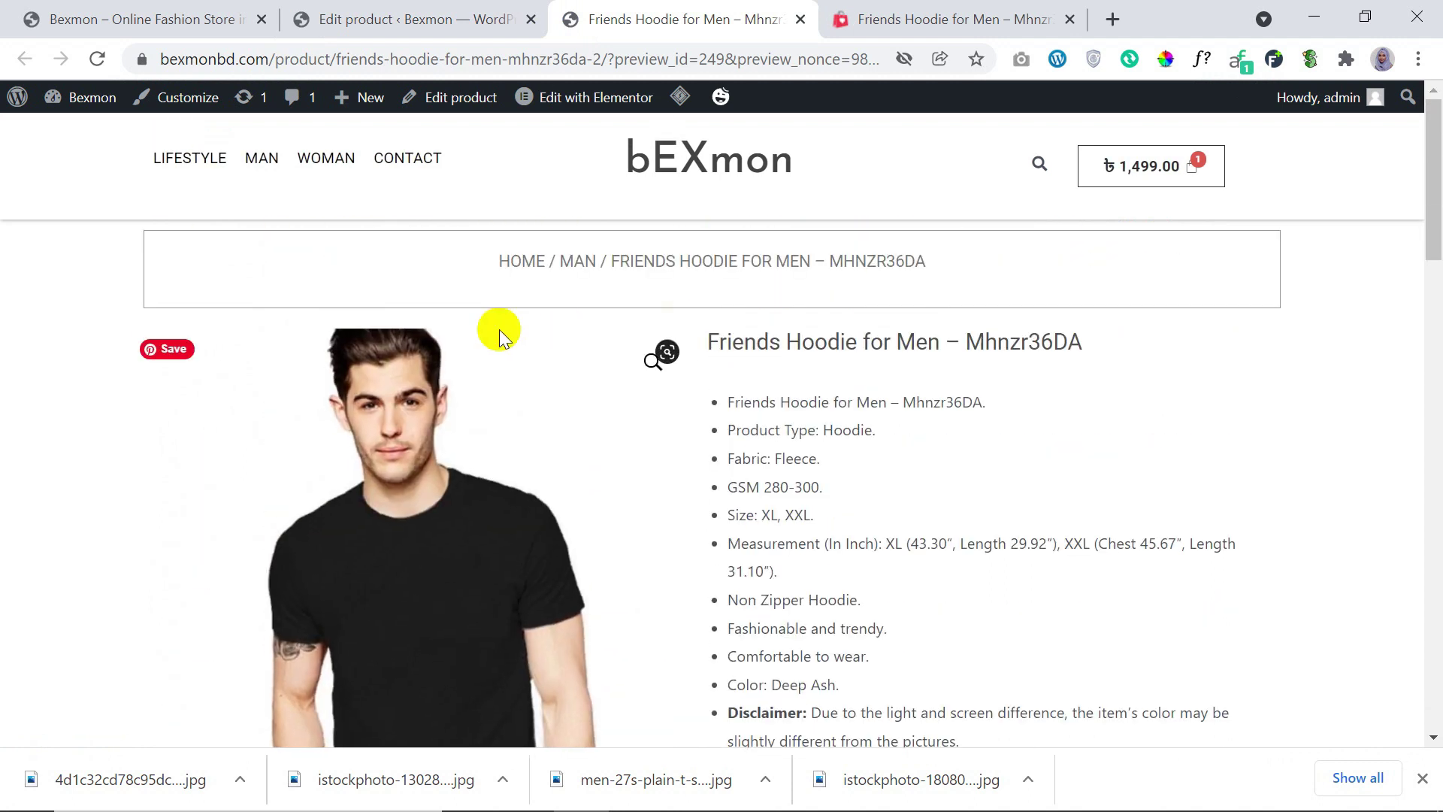
{"action": "scroll", "coordinate": [990, 331], "scroll_direction": "down", "scroll_amount": 6}
{"action": "scroll", "coordinate": [683, 363], "scroll_direction": "up", "scroll_amount": 2}
{"action": "scroll", "coordinate": [683, 364], "scroll_direction": "down", "scroll_amount": 2}
Step: View the black and red T-shirt gallery images enlarged on the product page
{"action": "left_click", "coordinate": [312, 489]}
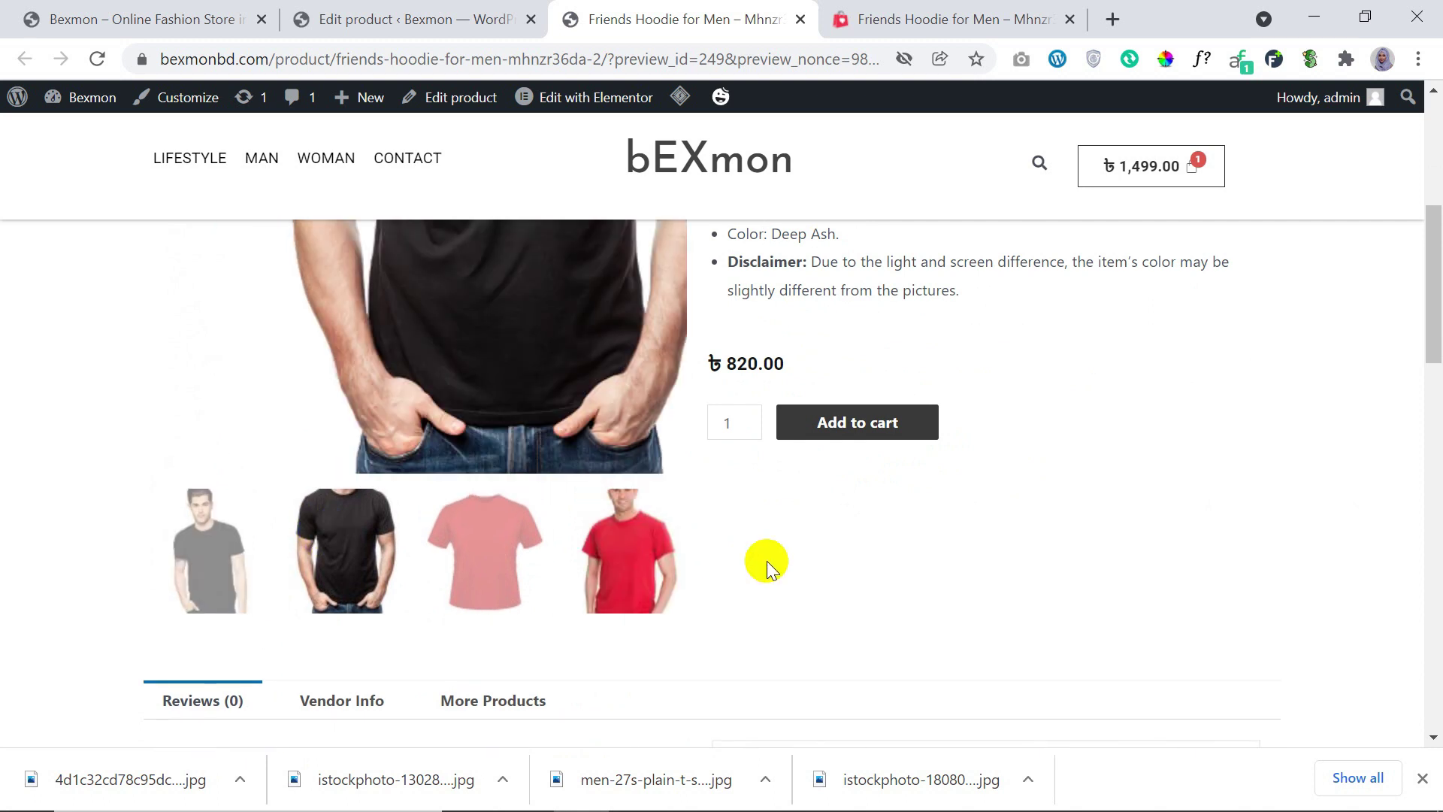
{"action": "scroll", "coordinate": [767, 561], "scroll_direction": "up", "scroll_amount": 3}
{"action": "scroll", "coordinate": [767, 560], "scroll_direction": "up", "scroll_amount": 3}
{"action": "scroll", "coordinate": [767, 564], "scroll_direction": "down", "scroll_amount": 7}
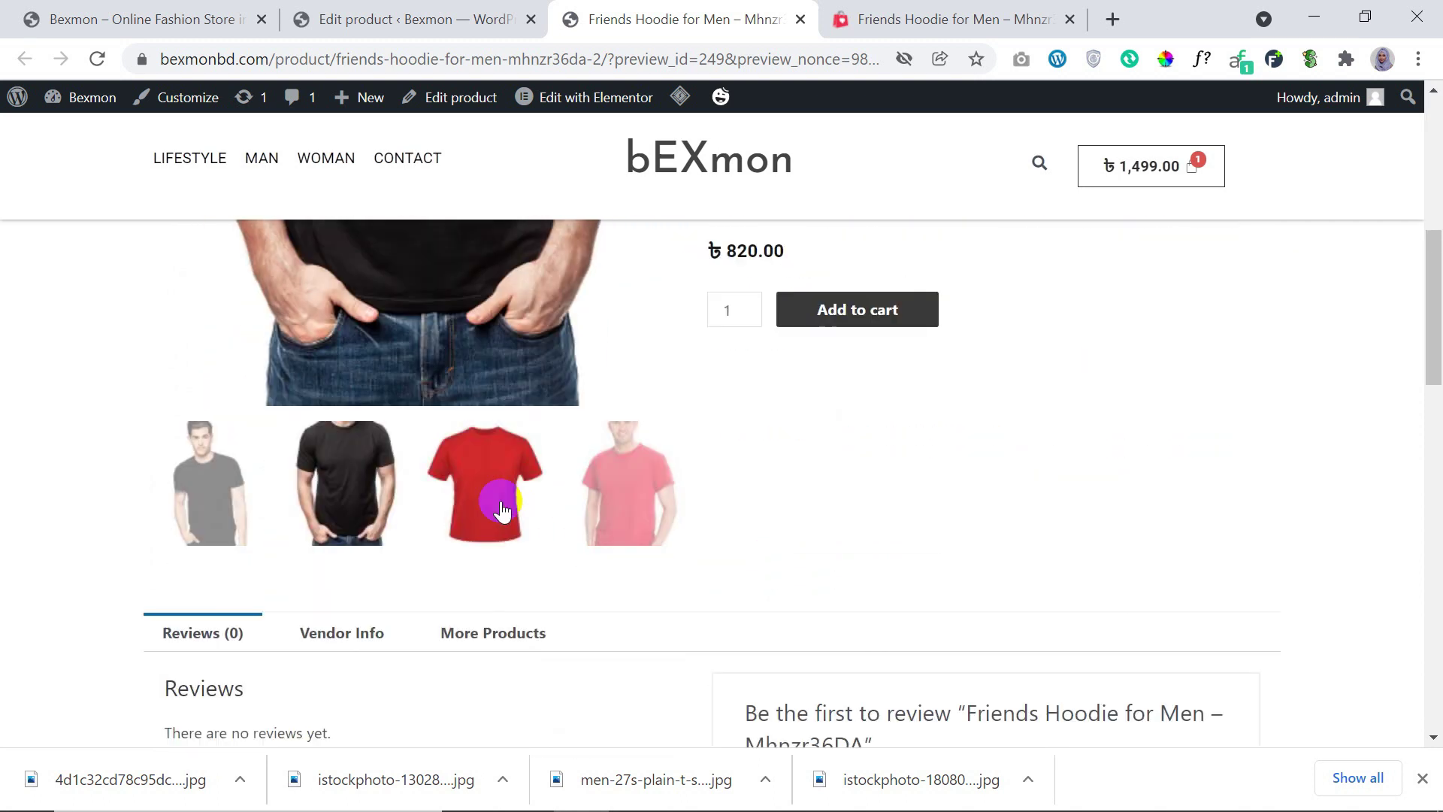
{"action": "scroll", "coordinate": [869, 501], "scroll_direction": "up", "scroll_amount": 6}
{"action": "scroll", "coordinate": [804, 489], "scroll_direction": "down", "scroll_amount": 4}
{"action": "left_click", "coordinate": [617, 518]}
{"action": "scroll", "coordinate": [396, 380], "scroll_direction": "up", "scroll_amount": 3}
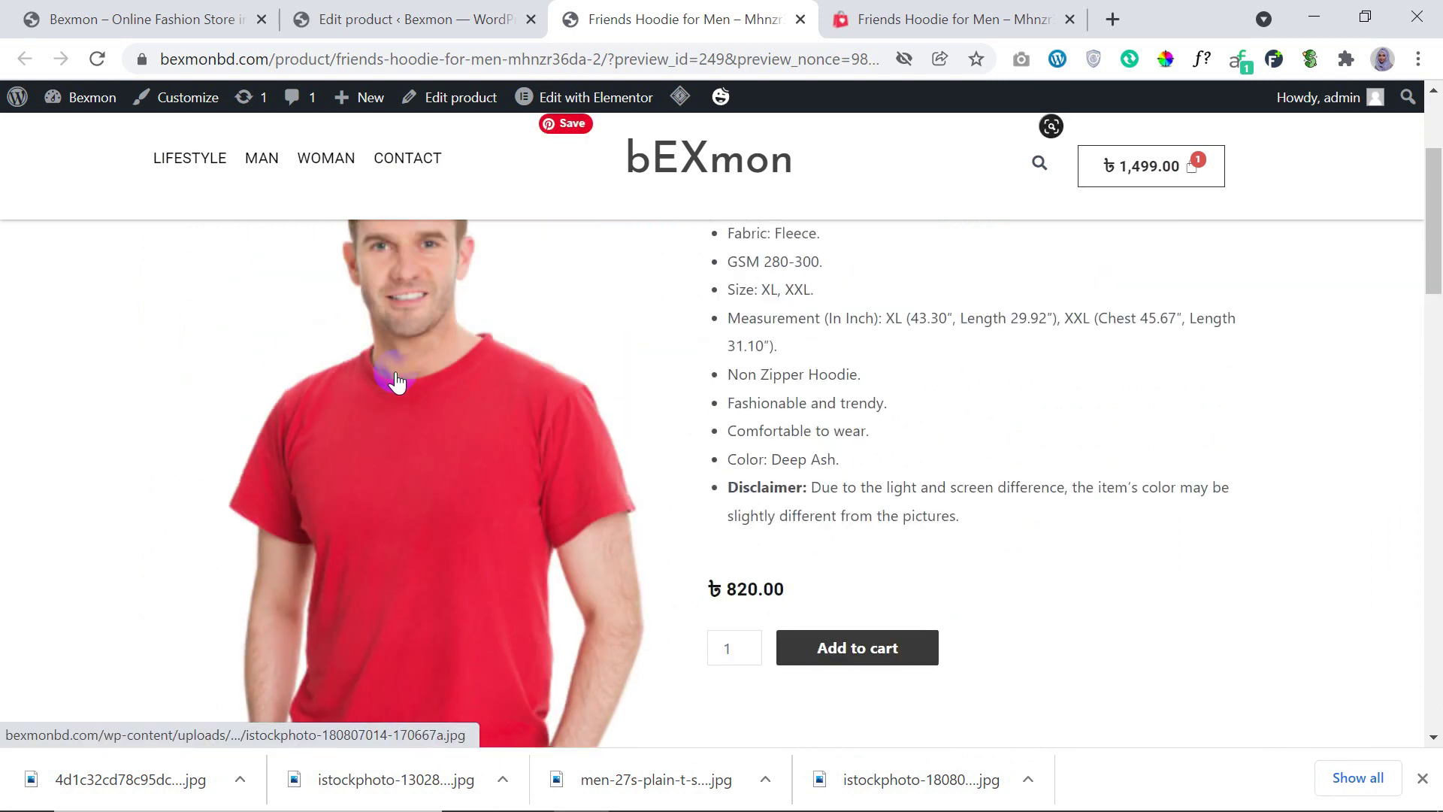
Step: Close the storefront preview of the hoodie product and its product edit page
{"action": "scroll", "coordinate": [440, 373], "scroll_direction": "up", "scroll_amount": 3}
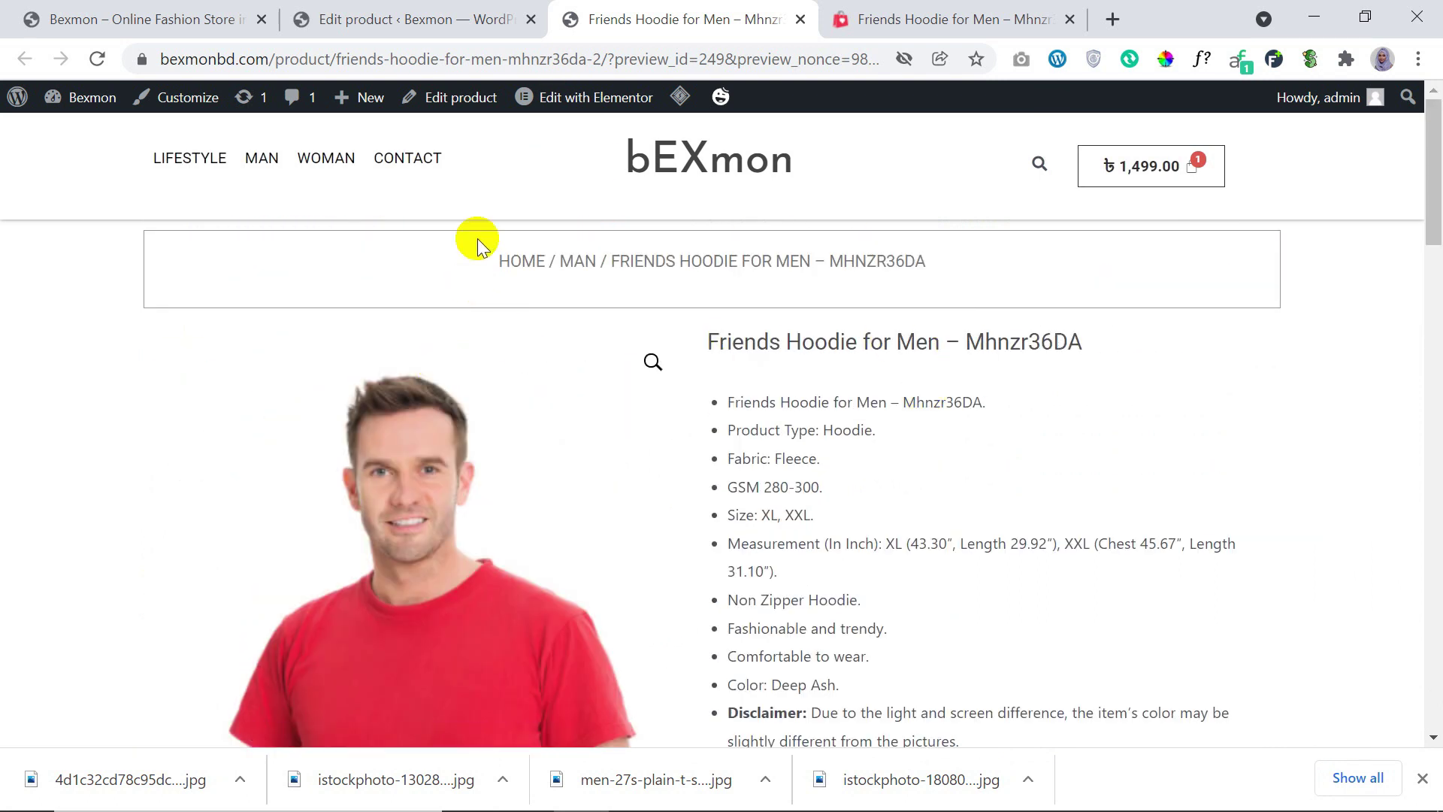
{"action": "left_click", "coordinate": [802, 20]}
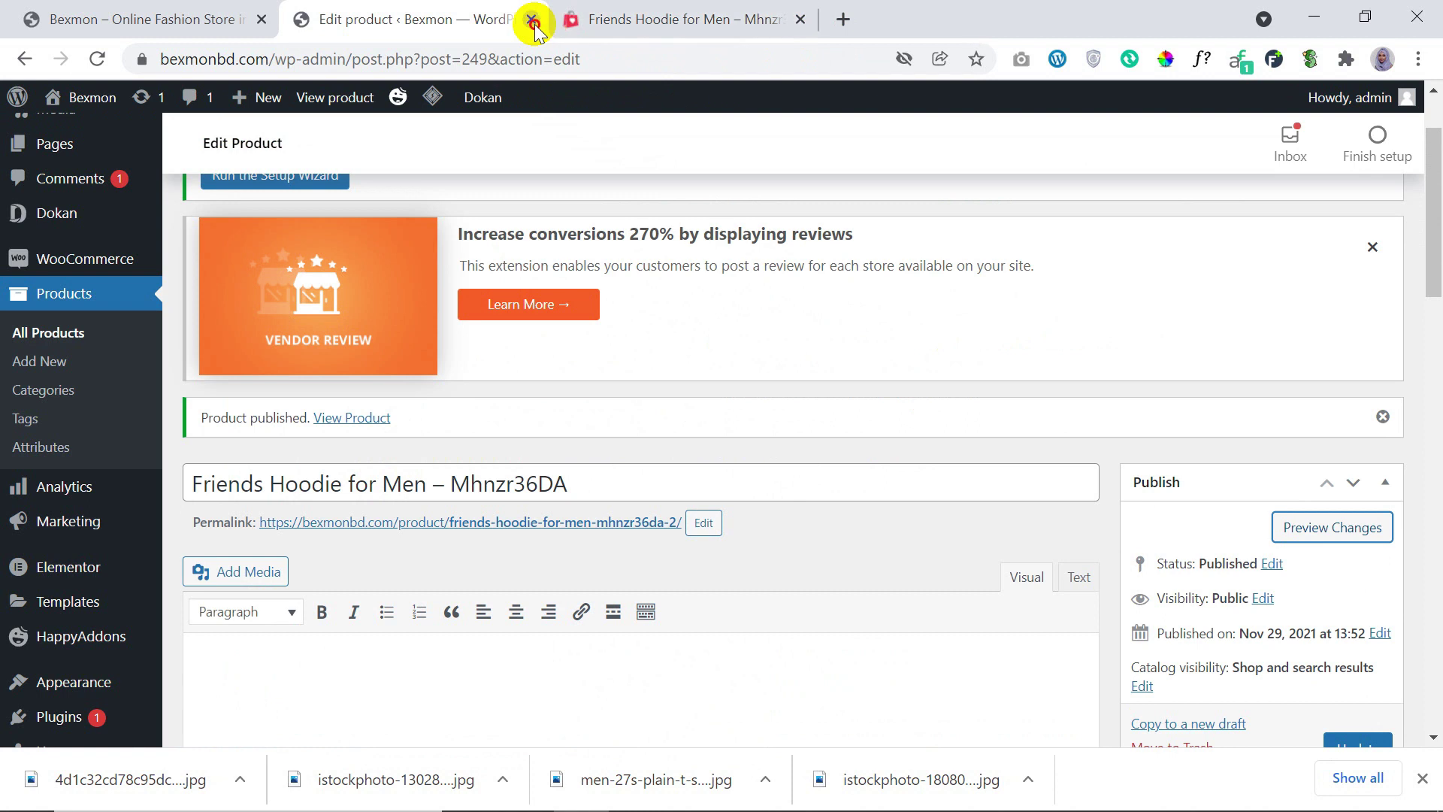
{"action": "left_click", "coordinate": [532, 20]}
Step: Open the Bexmon home page for editing in Elementor
{"action": "left_click", "coordinate": [158, 12]}
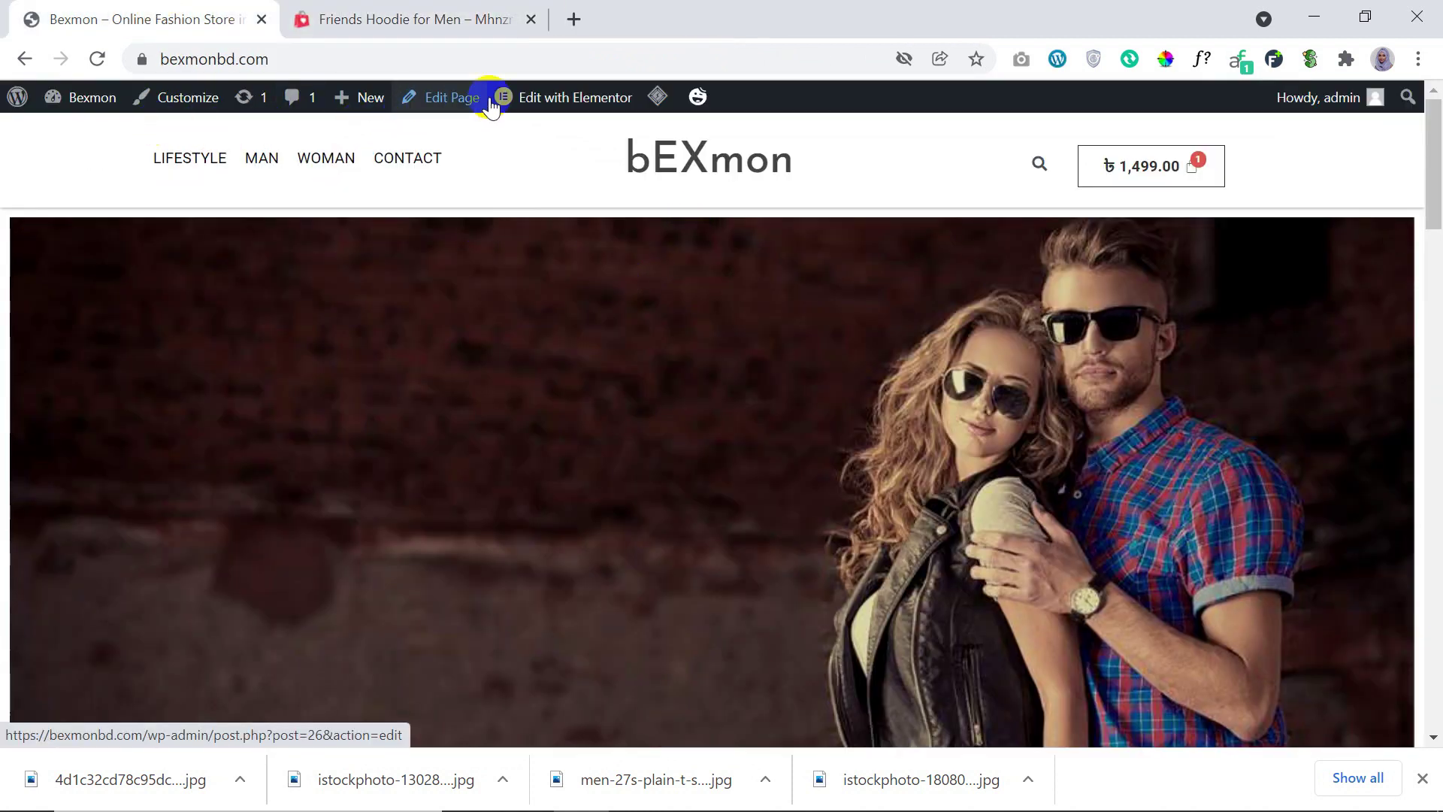
{"action": "mouse_move", "coordinate": [534, 101]}
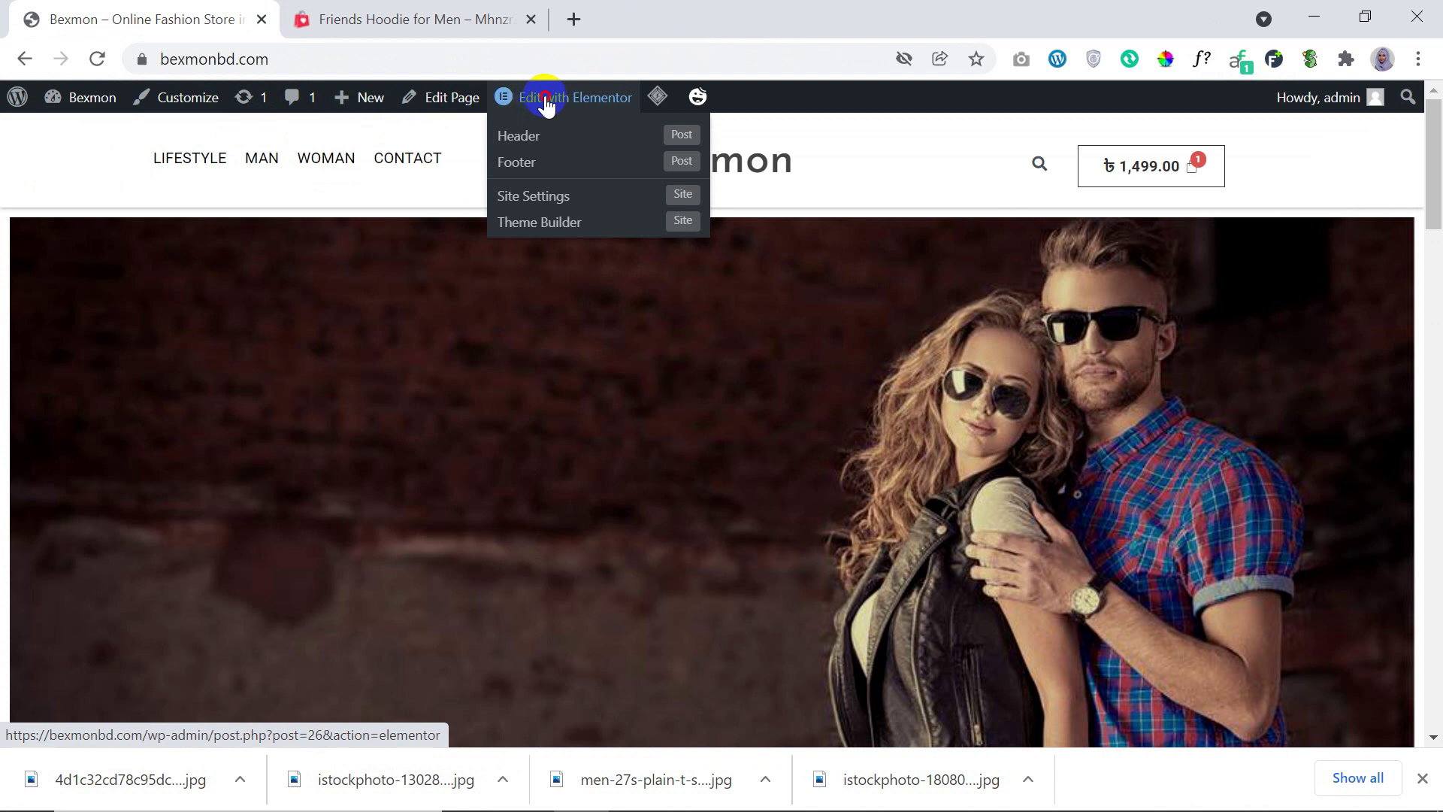
{"action": "left_click", "coordinate": [547, 103]}
{"action": "left_click", "coordinate": [359, 11]}
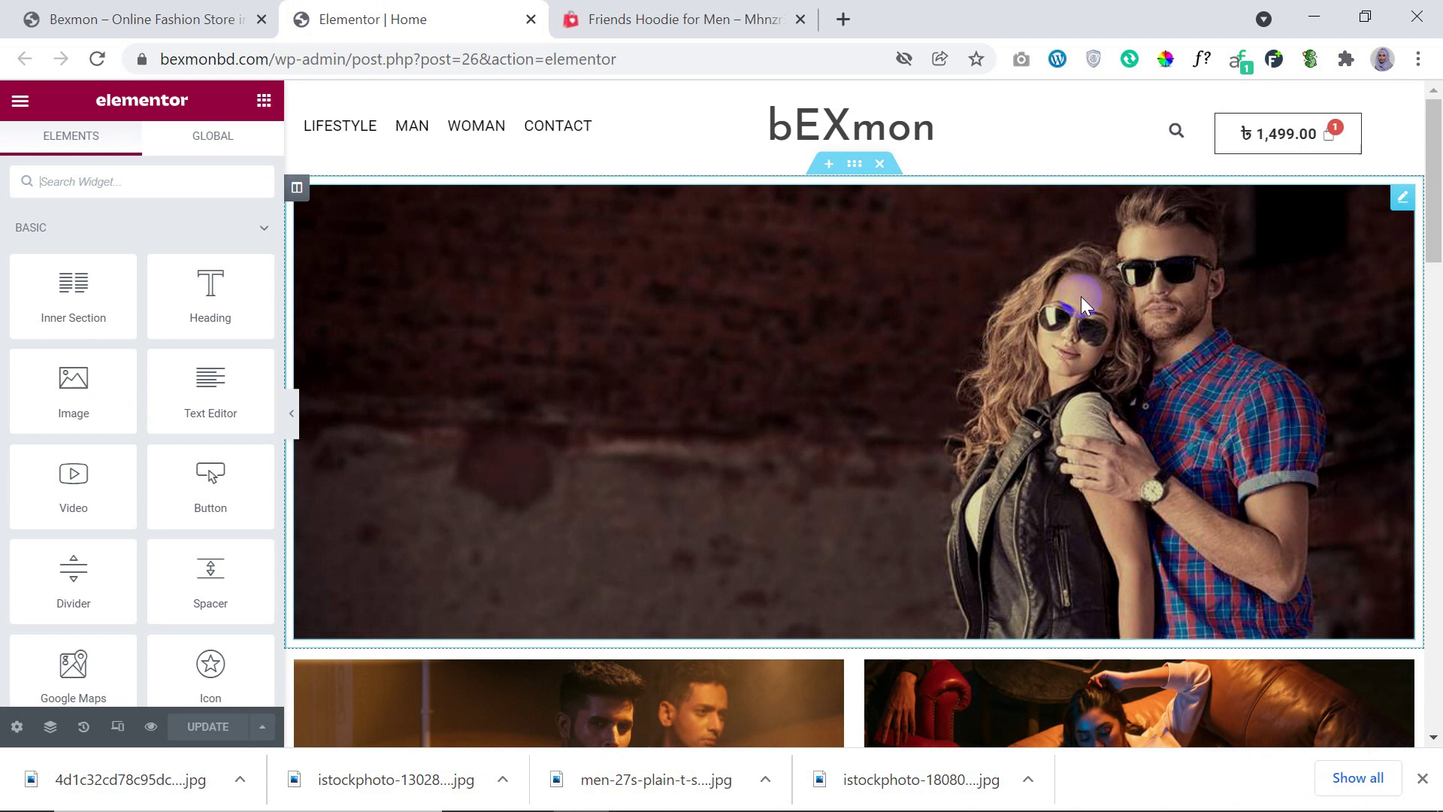
Step: Replace the home page's hero banner image with Fashion-photography-Poses-for-men-11.png from the media library
{"action": "left_click", "coordinate": [1402, 197]}
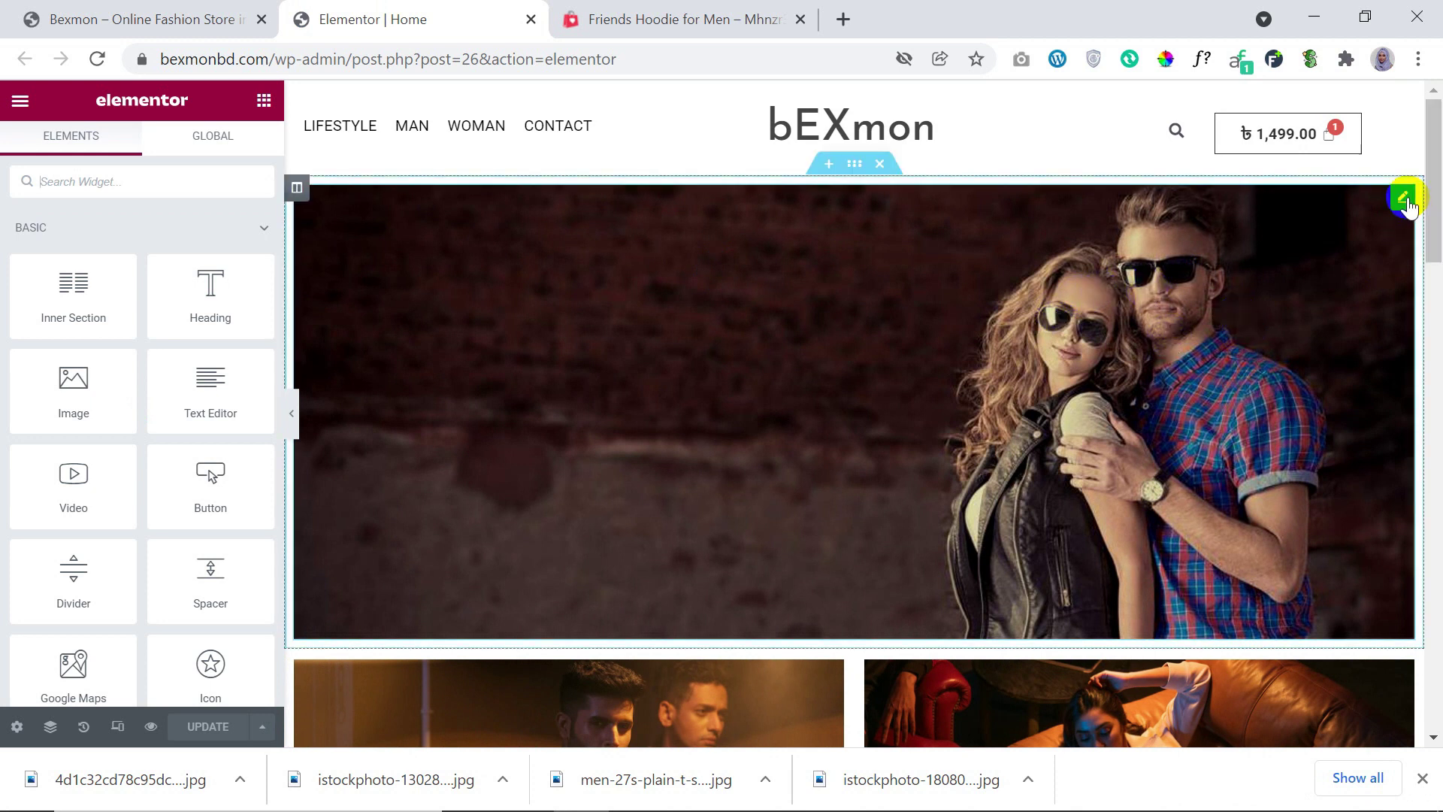
{"action": "left_click", "coordinate": [104, 320]}
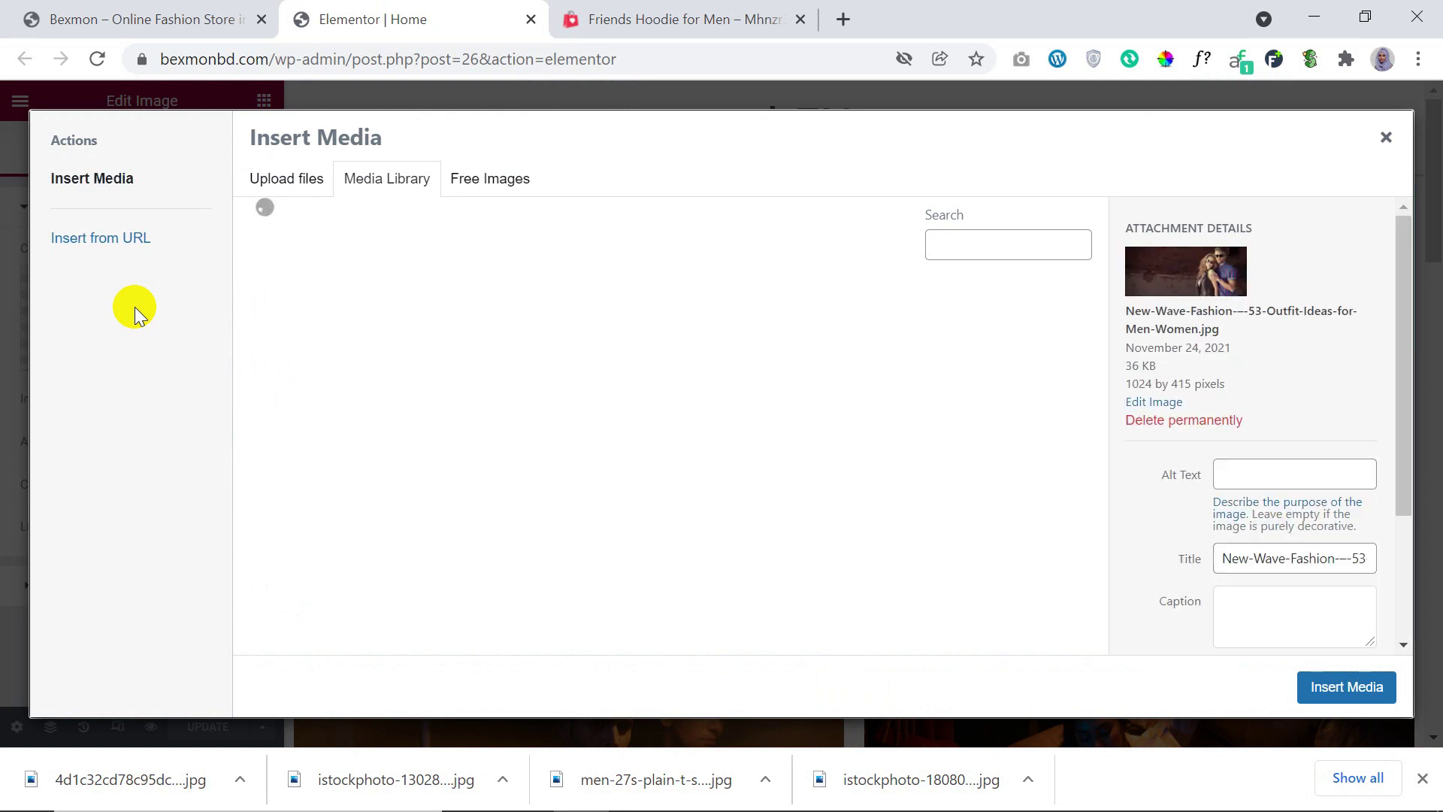
{"action": "scroll", "coordinate": [782, 377], "scroll_direction": "down", "scroll_amount": 2}
{"action": "left_click", "coordinate": [735, 370]}
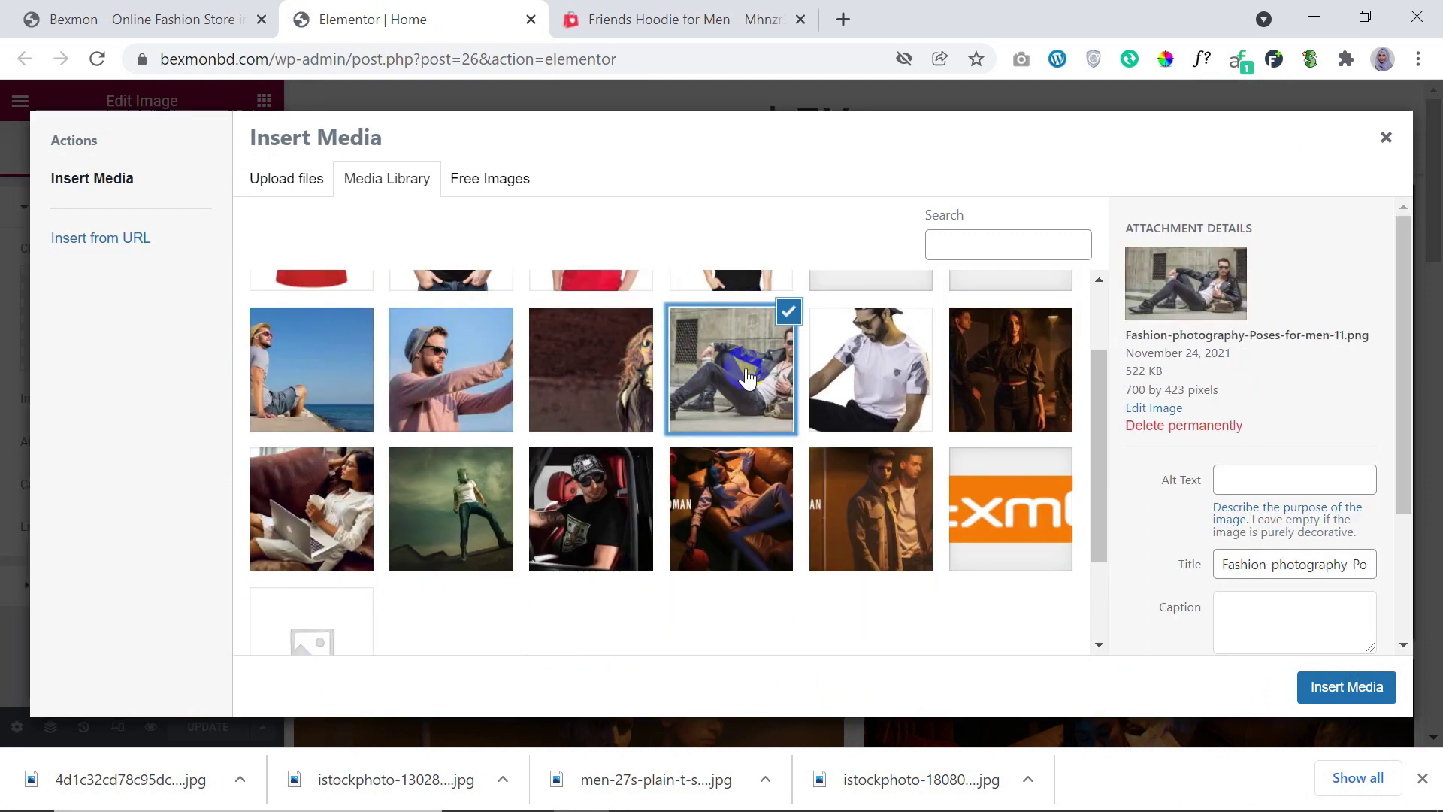
{"action": "left_click", "coordinate": [1347, 687]}
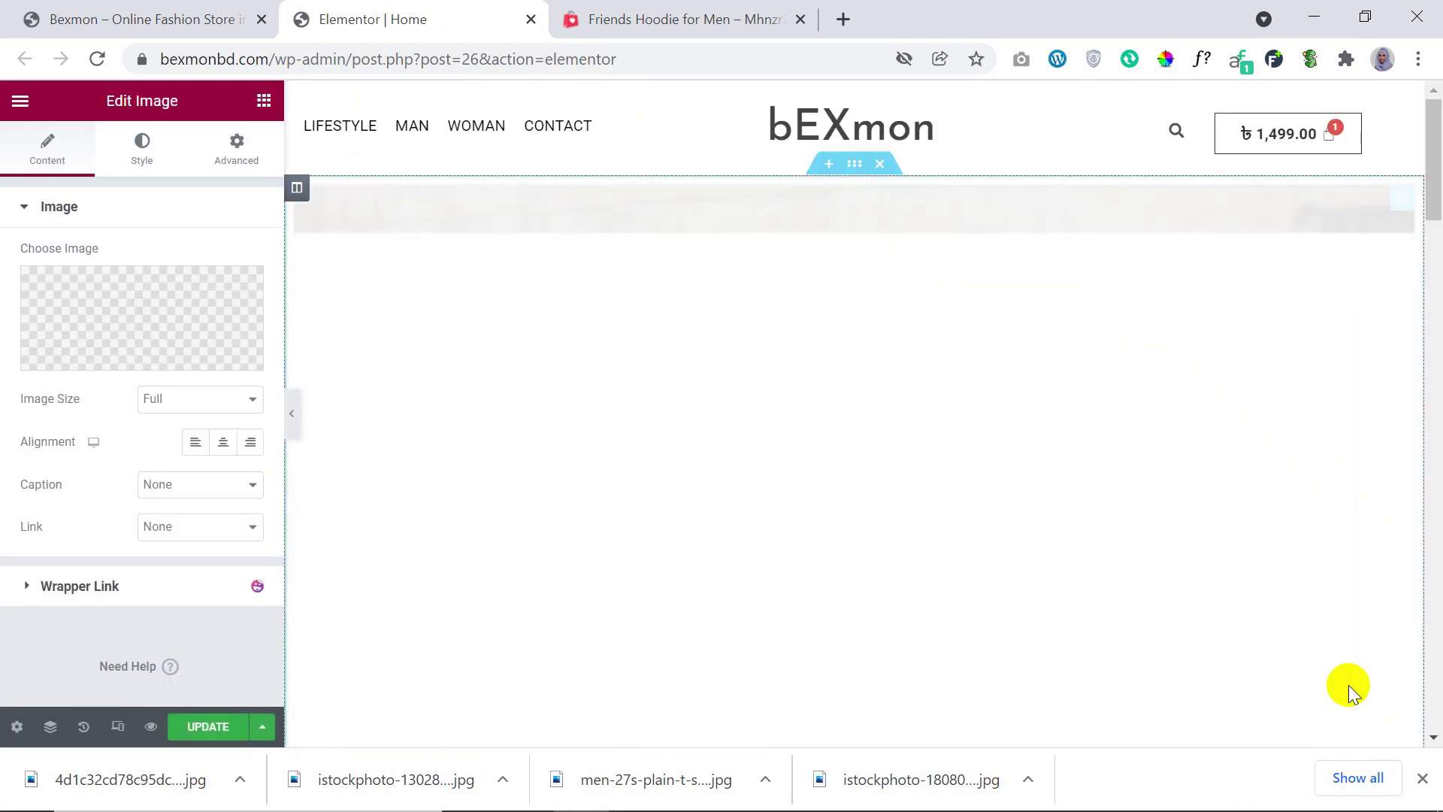
Step: Open the MAN banner image for editing below the hero and examine its custom link URL
{"action": "scroll", "coordinate": [1219, 566], "scroll_direction": "down", "scroll_amount": 6}
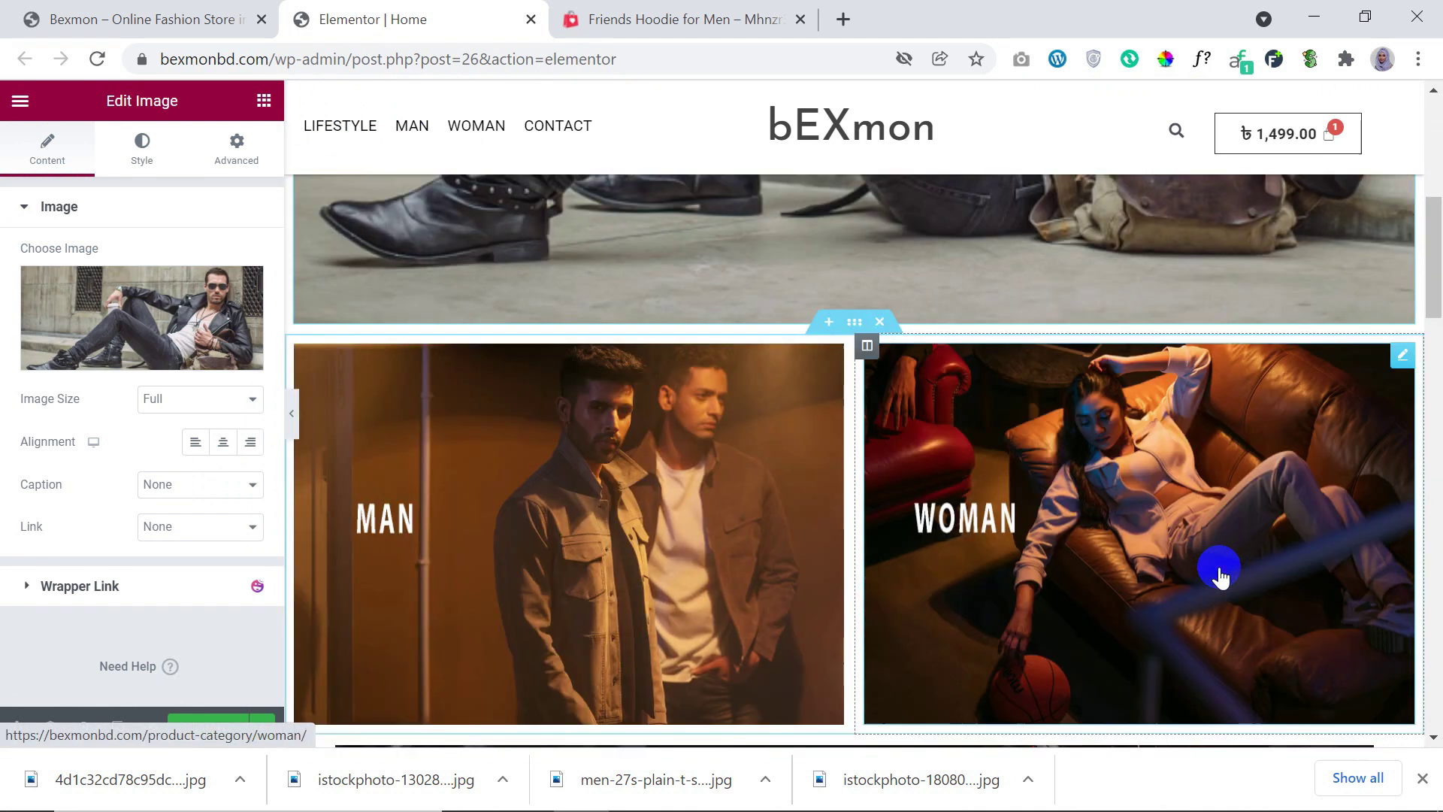
{"action": "left_click", "coordinate": [832, 329]}
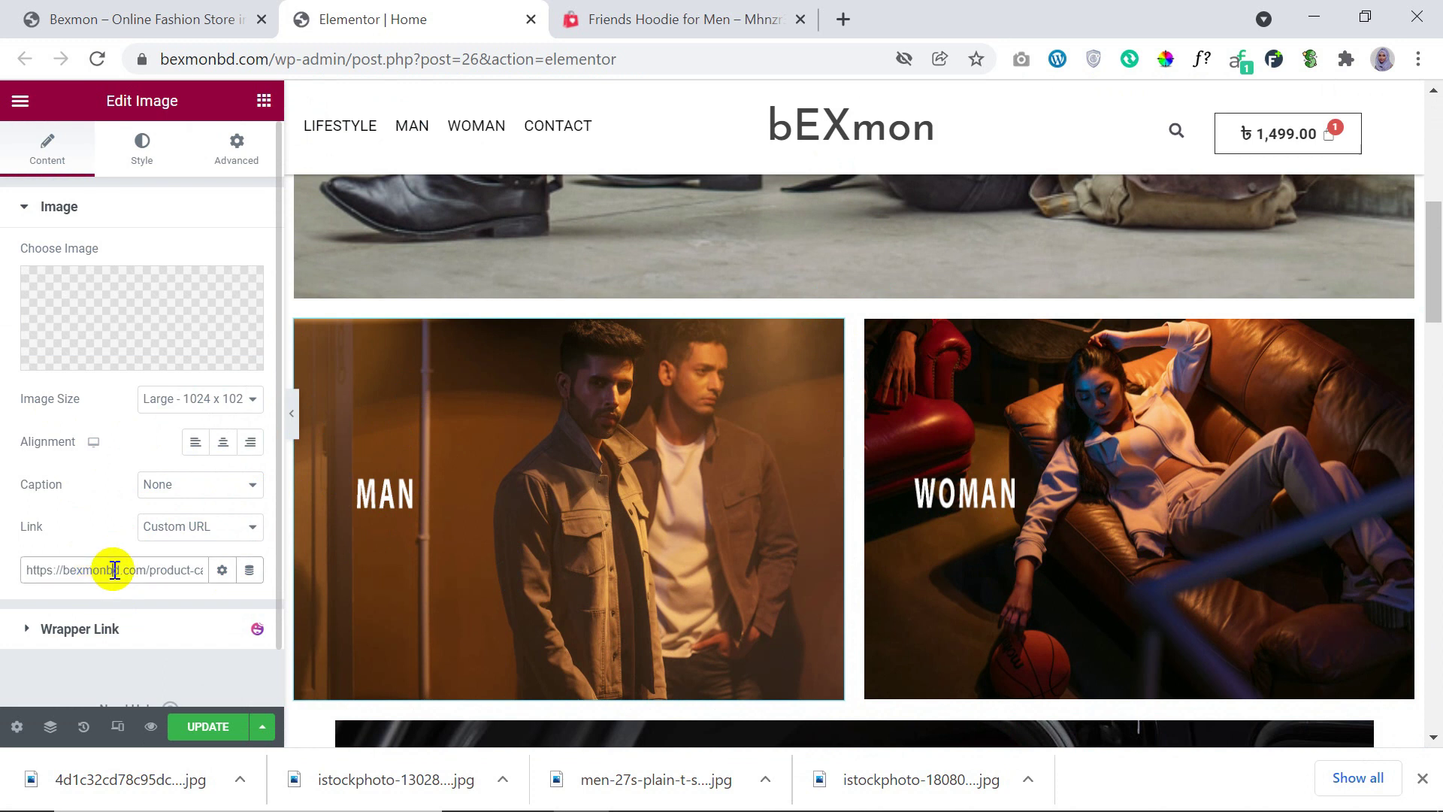
{"action": "left_click", "coordinate": [180, 565]}
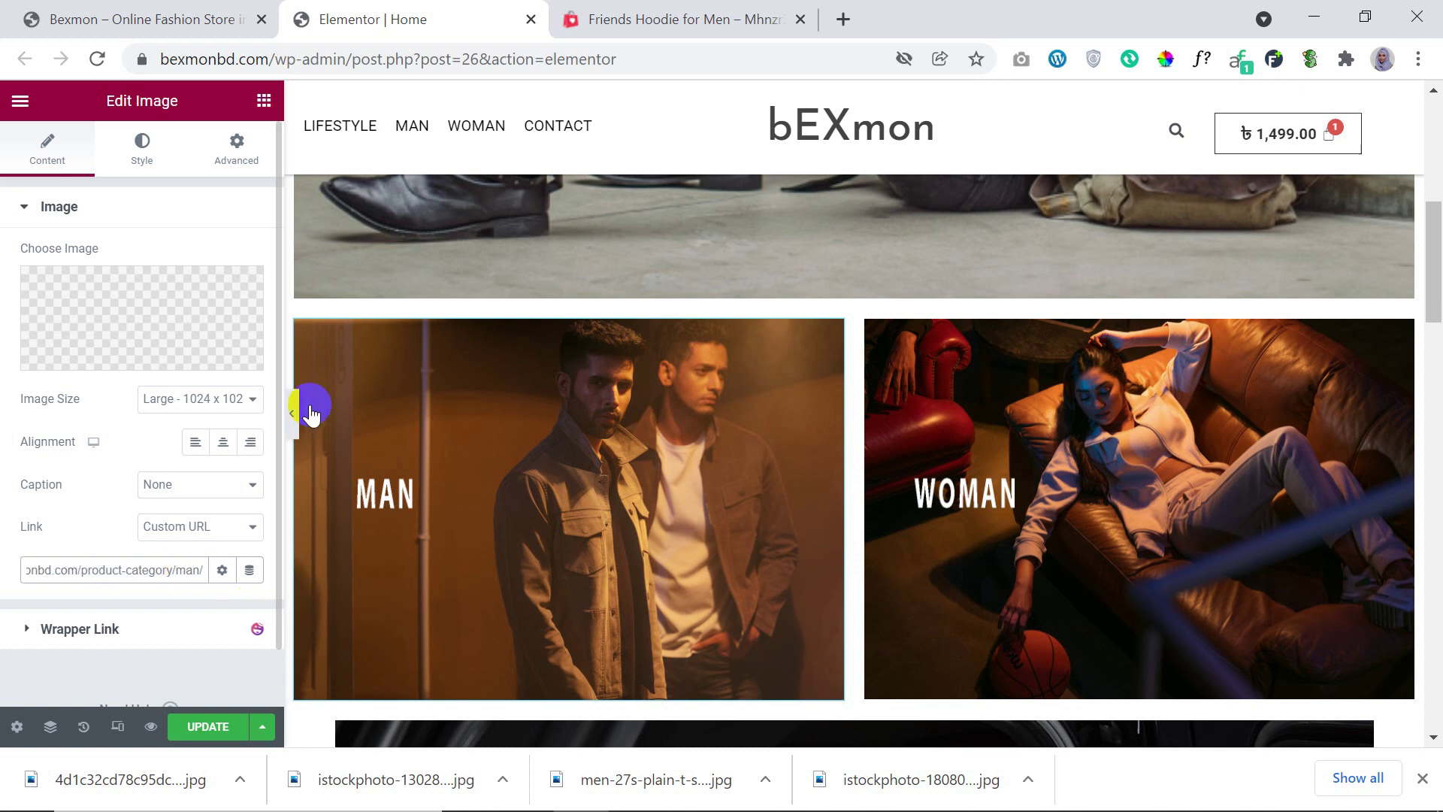
{"action": "left_click", "coordinate": [117, 9]}
{"action": "left_click", "coordinate": [334, 17]}
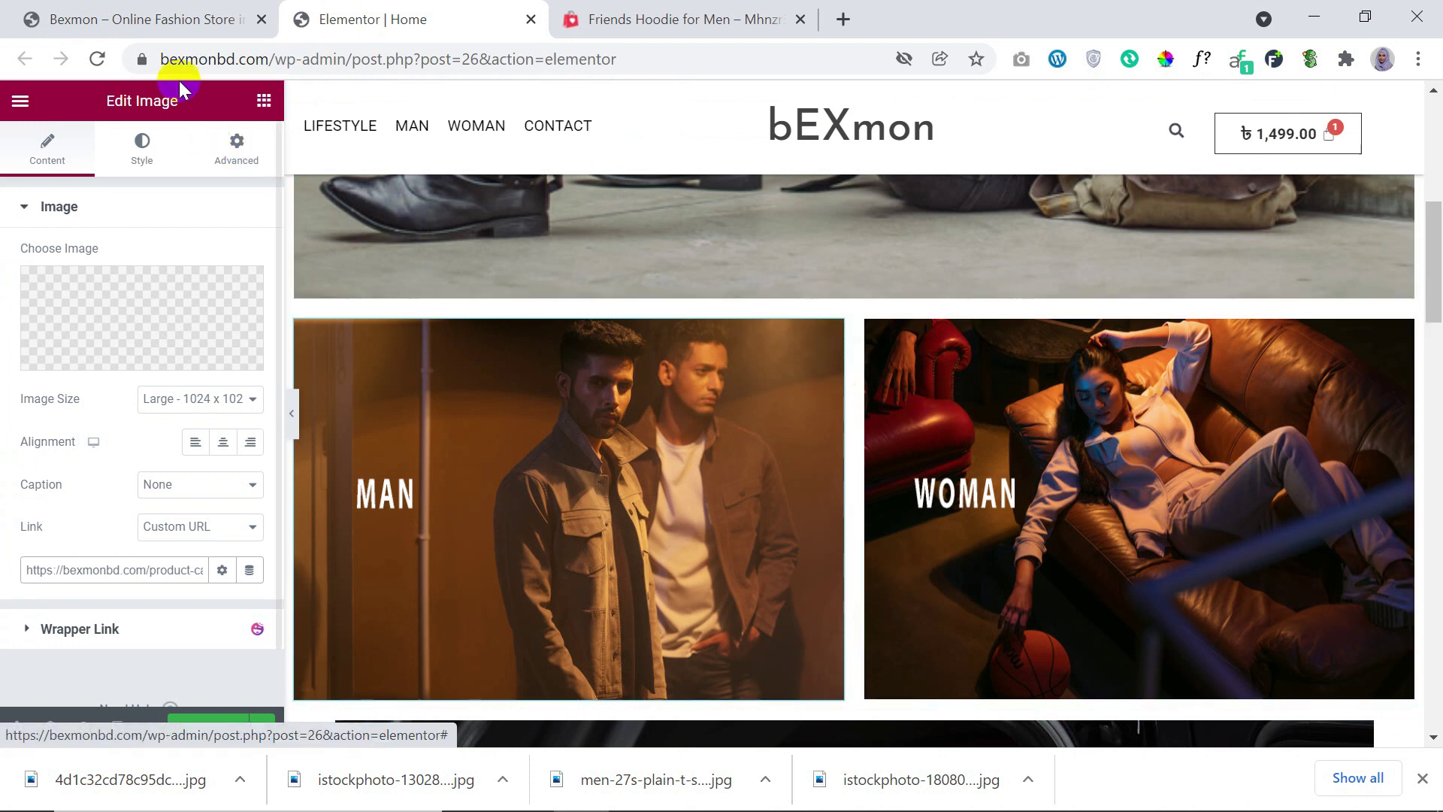
Step: Open the WordPress dashboard and the product categories page in separate tabs and look through the category list
{"action": "left_click", "coordinate": [107, 10]}
{"action": "mouse_move", "coordinate": [90, 103]}
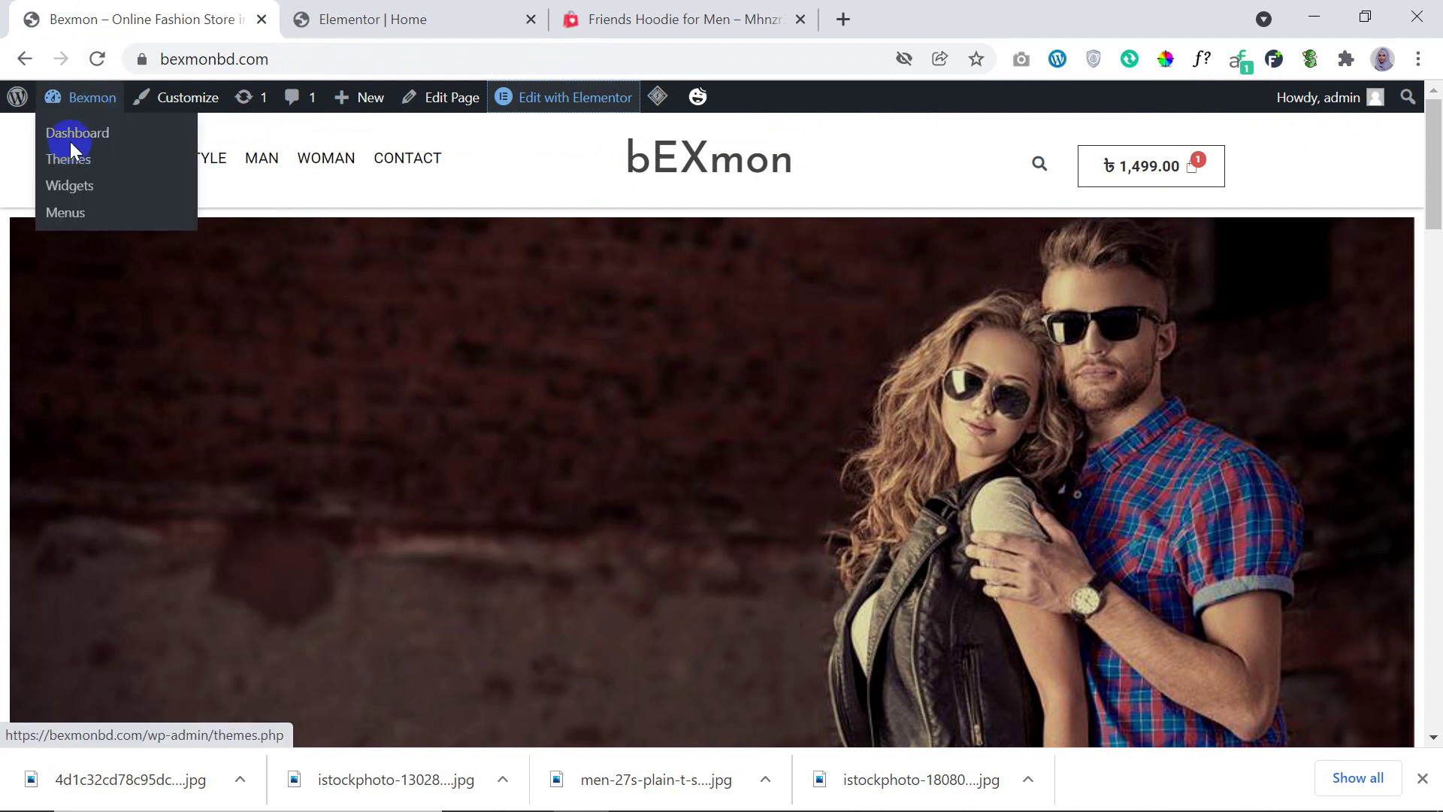
{"action": "middle_click", "coordinate": [71, 134]}
{"action": "left_click", "coordinate": [396, 9]}
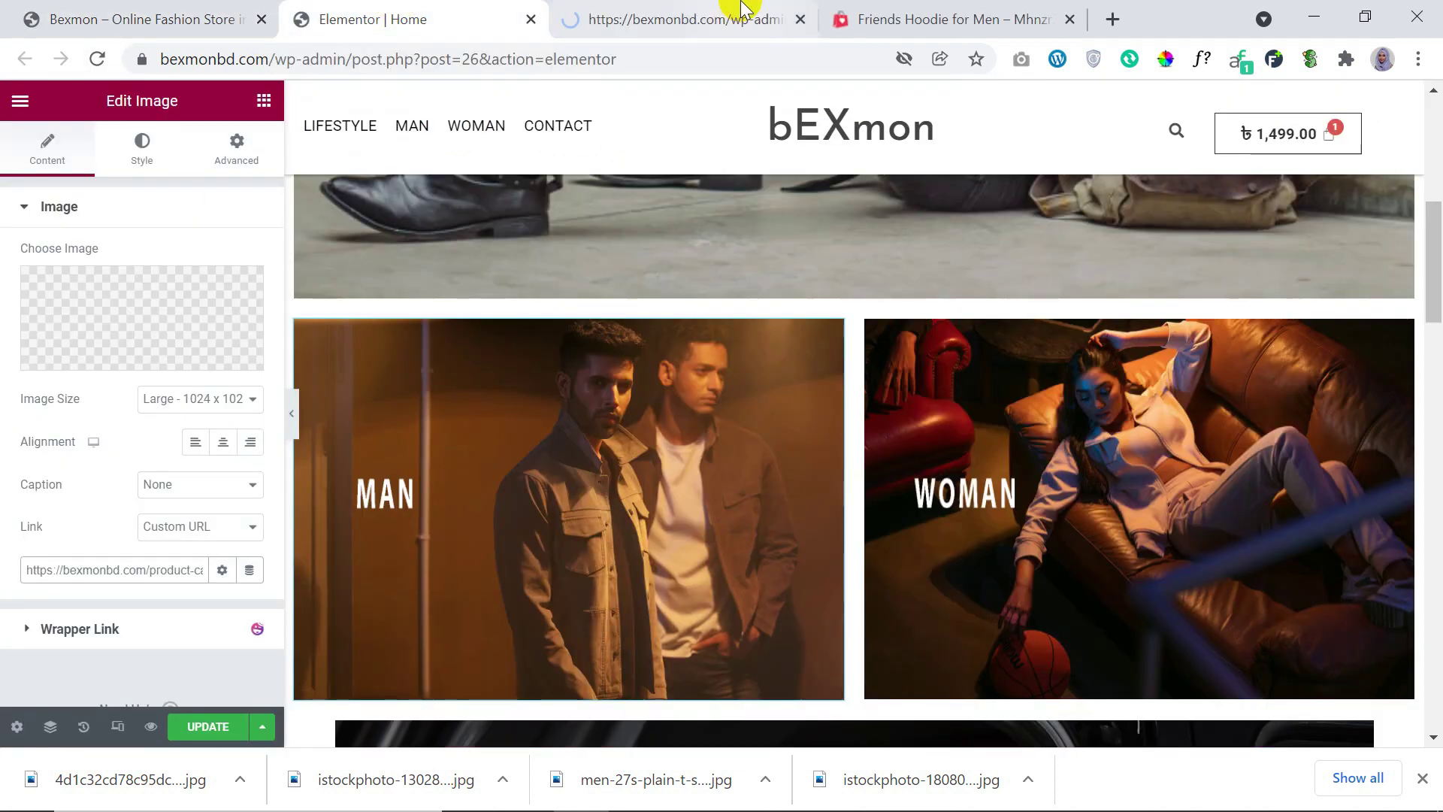
{"action": "left_click", "coordinate": [736, 11]}
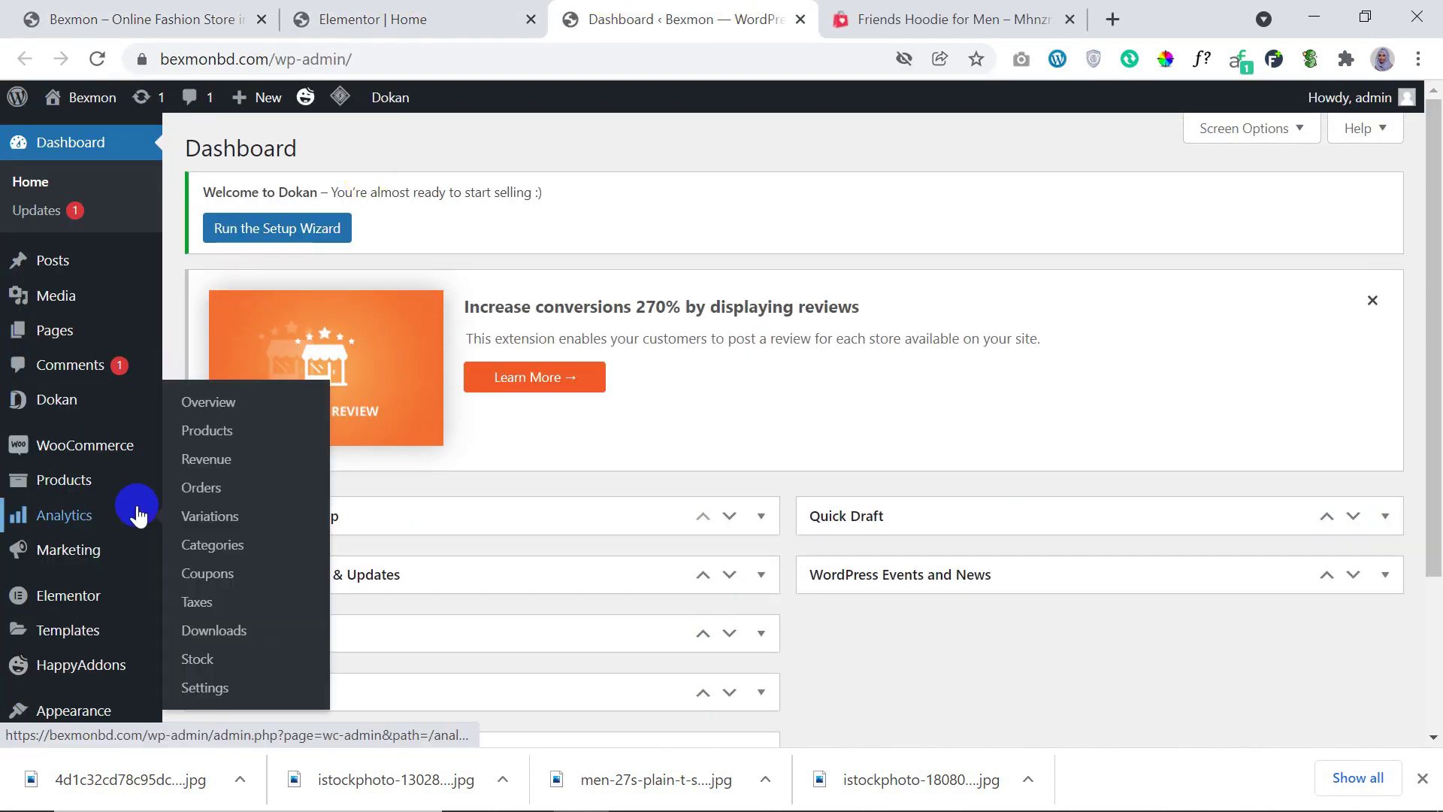
{"action": "scroll", "coordinate": [136, 509], "scroll_direction": "down", "scroll_amount": 3}
{"action": "mouse_move", "coordinate": [137, 515]}
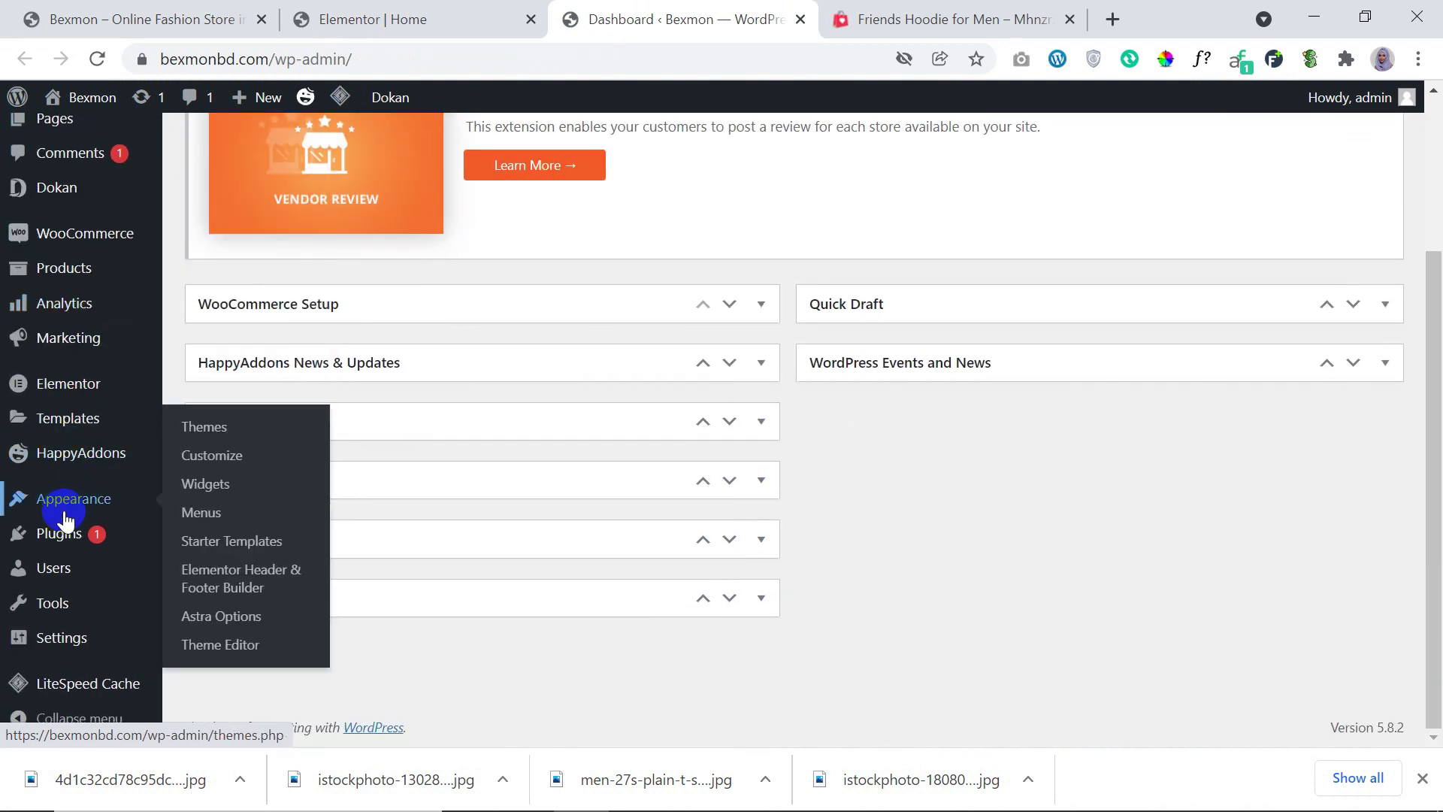
{"action": "mouse_move", "coordinate": [68, 502]}
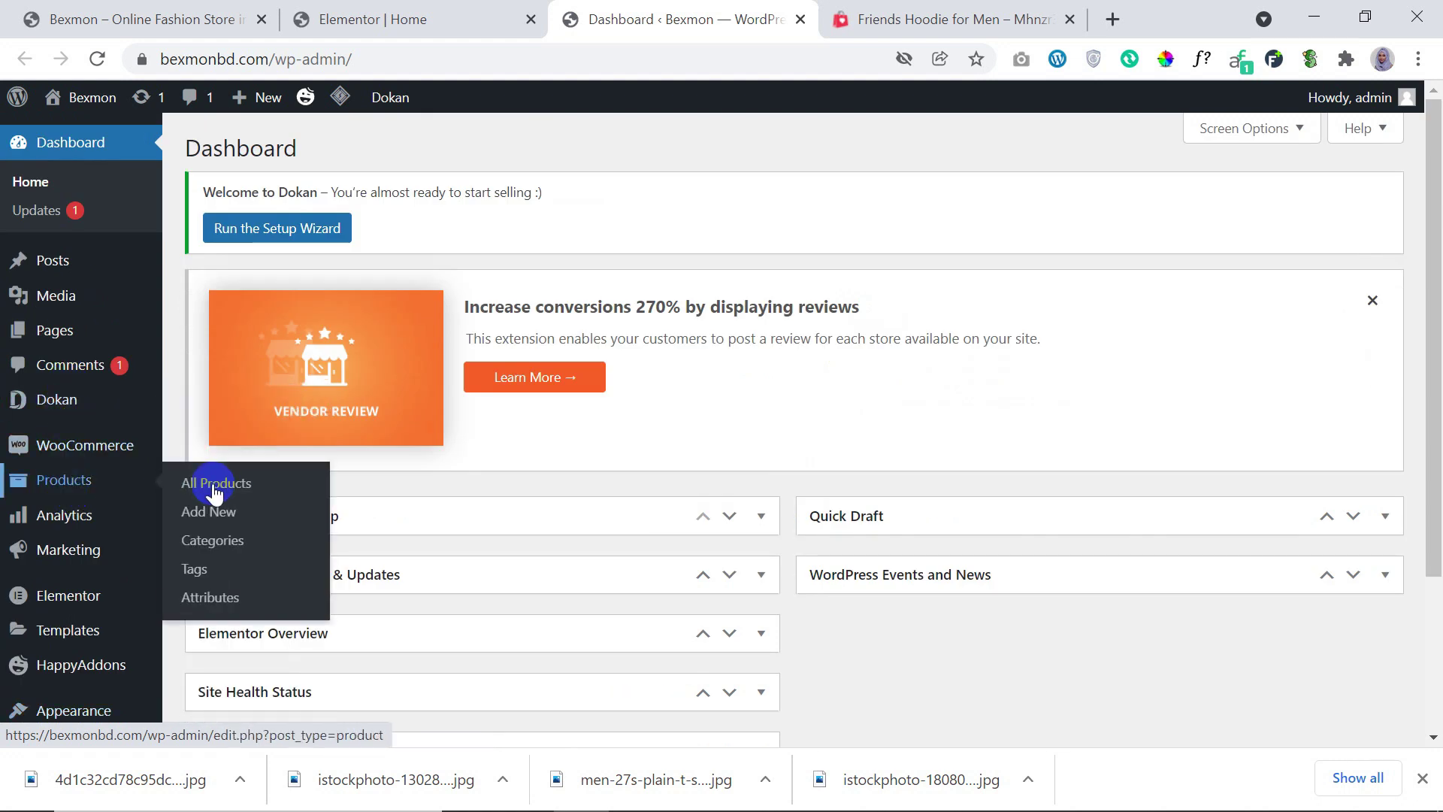
{"action": "middle_click", "coordinate": [213, 545]}
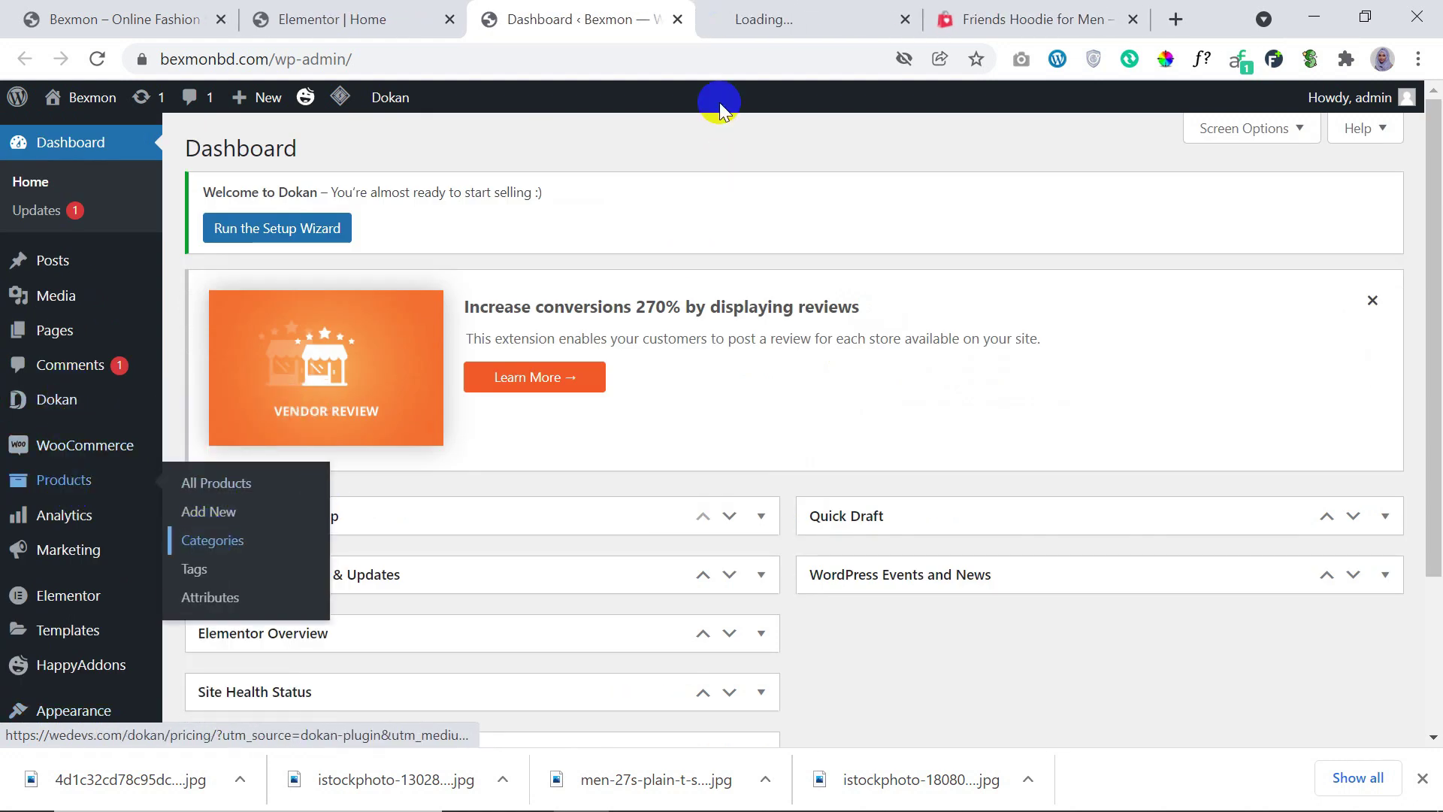
{"action": "left_click", "coordinate": [775, 16]}
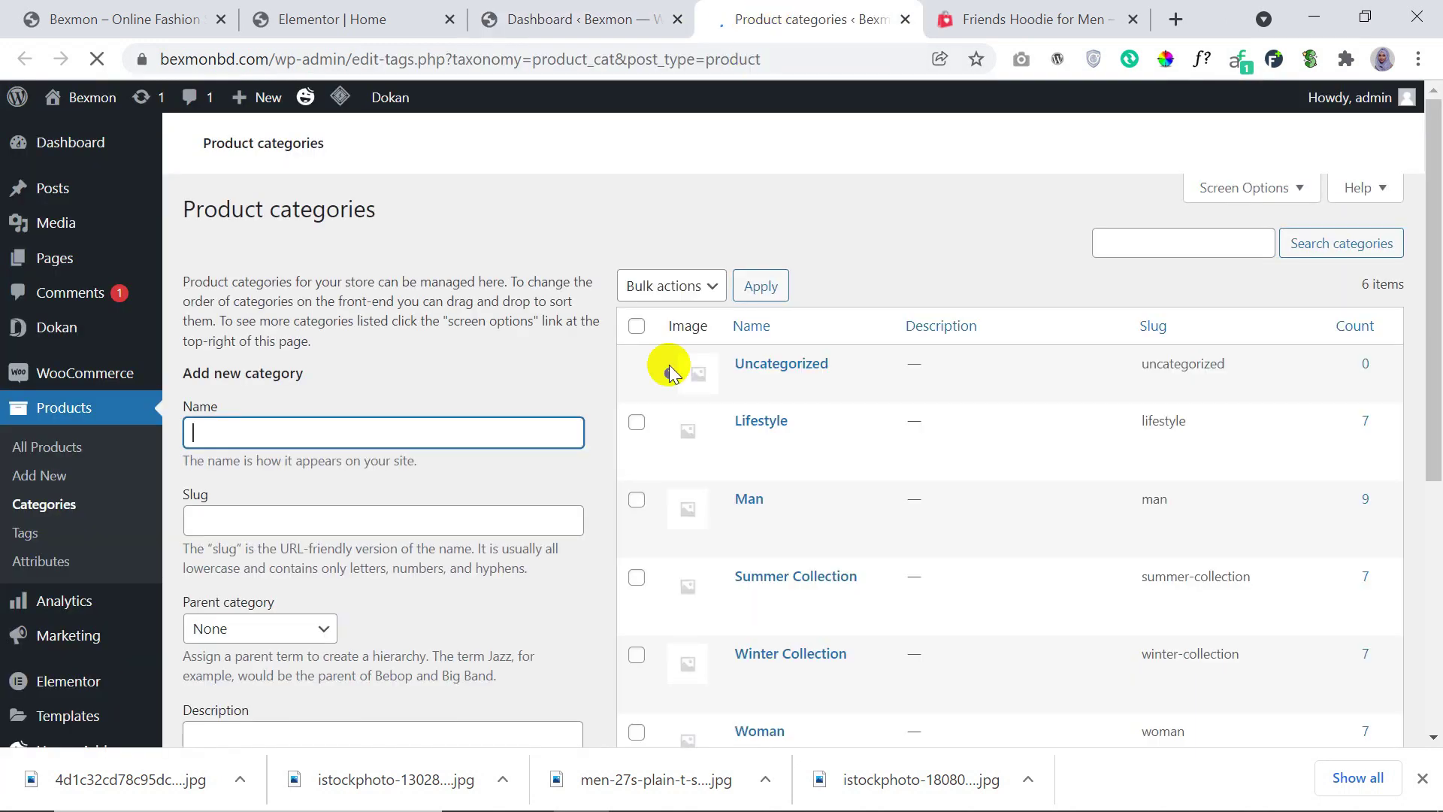
{"action": "scroll", "coordinate": [760, 526], "scroll_direction": "down", "scroll_amount": 3}
{"action": "scroll", "coordinate": [759, 410], "scroll_direction": "down", "scroll_amount": 3}
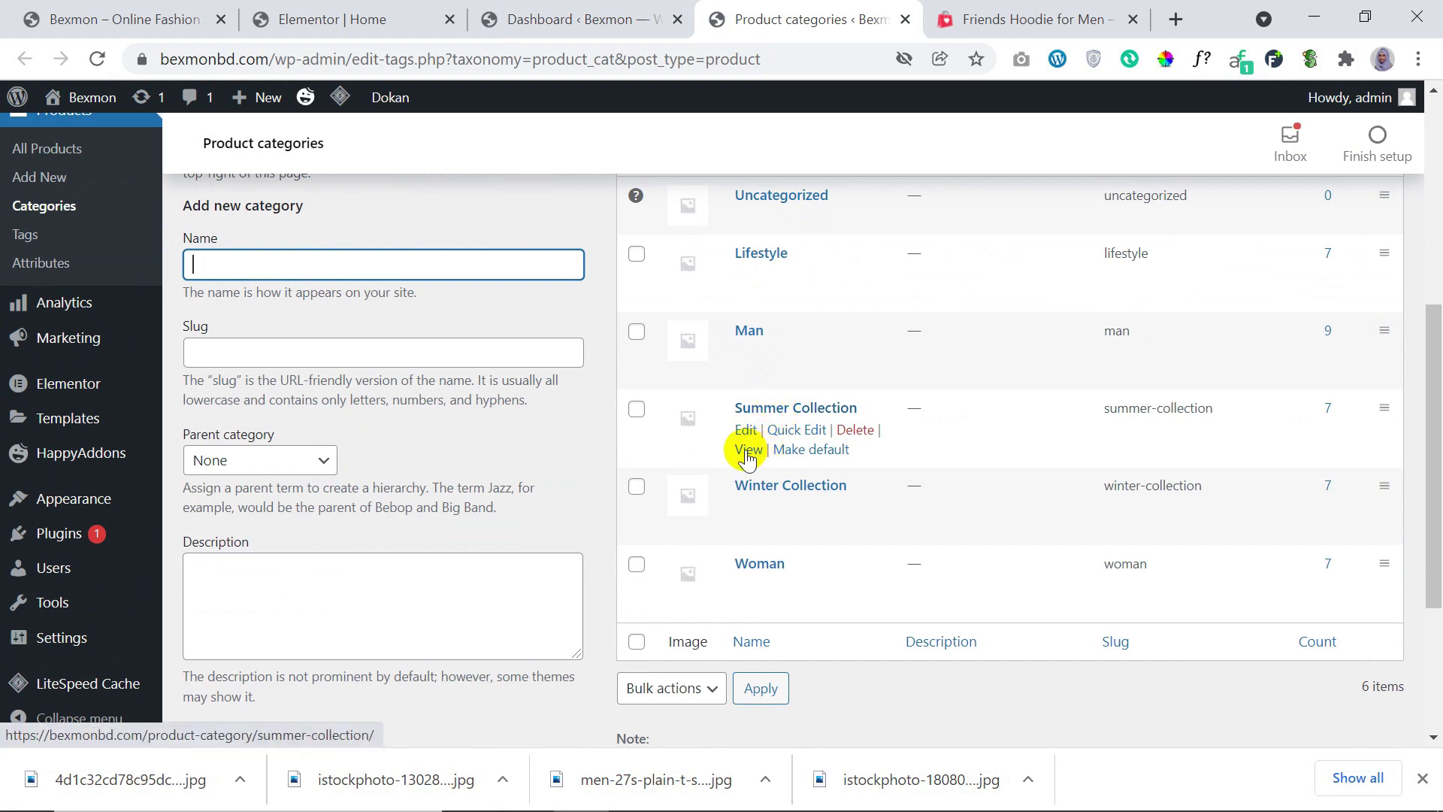
Step: Open the Summer Collection category page, copy its URL and close the page again
{"action": "left_click", "coordinate": [748, 450], "text": "ctrl"}
{"action": "left_click", "coordinate": [789, 15]}
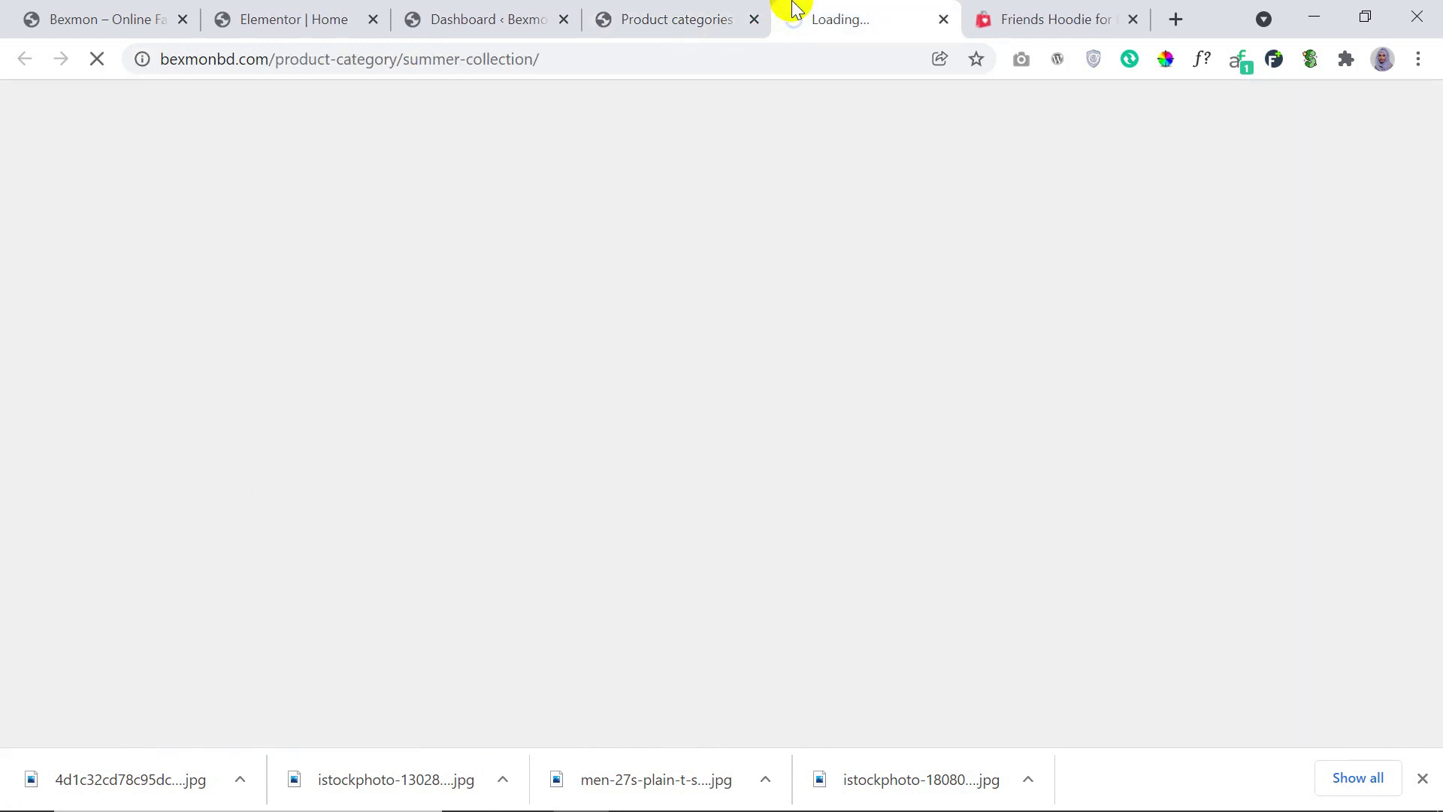
{"action": "left_click", "coordinate": [609, 63]}
{"action": "key", "text": "ctrl+c"}
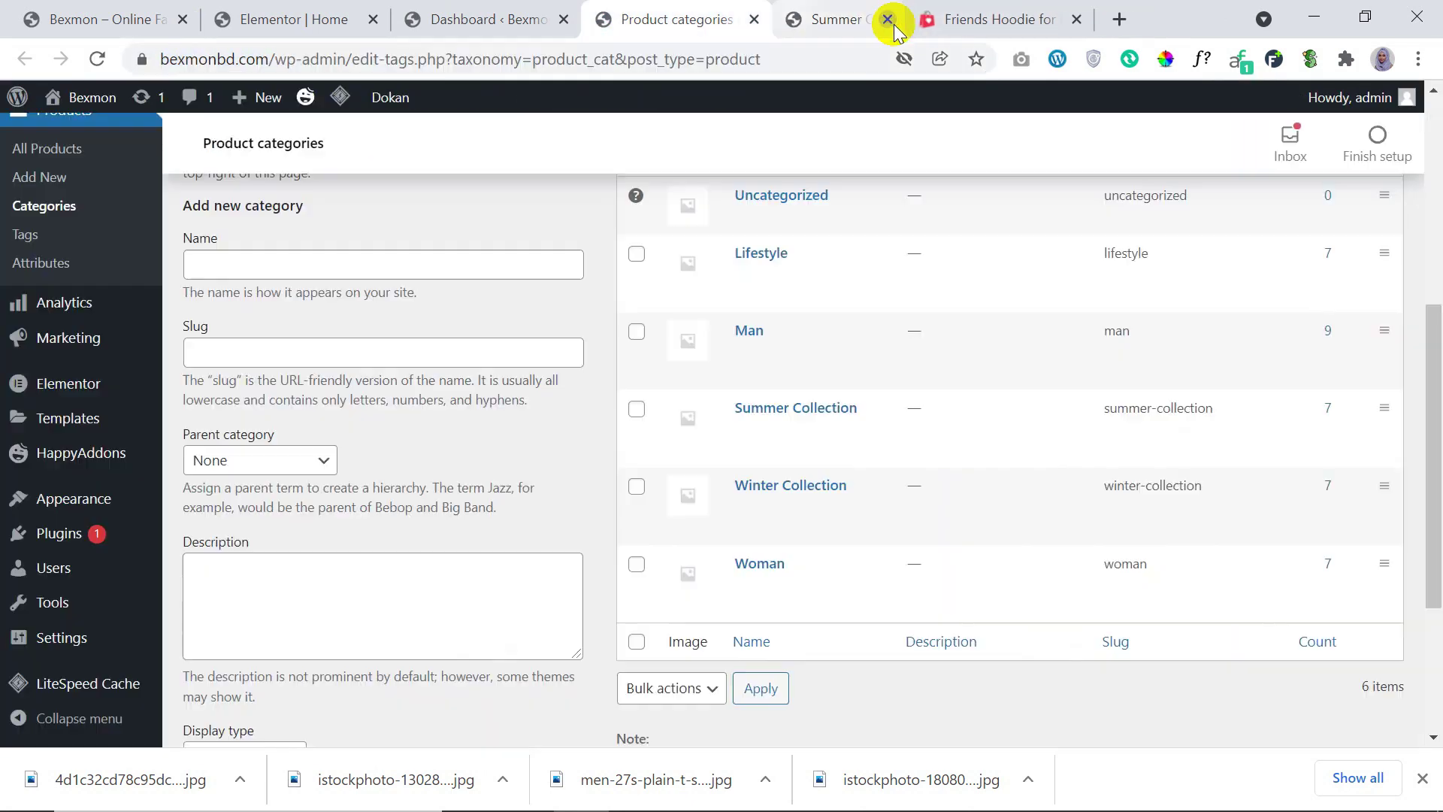
{"action": "left_click", "coordinate": [944, 19]}
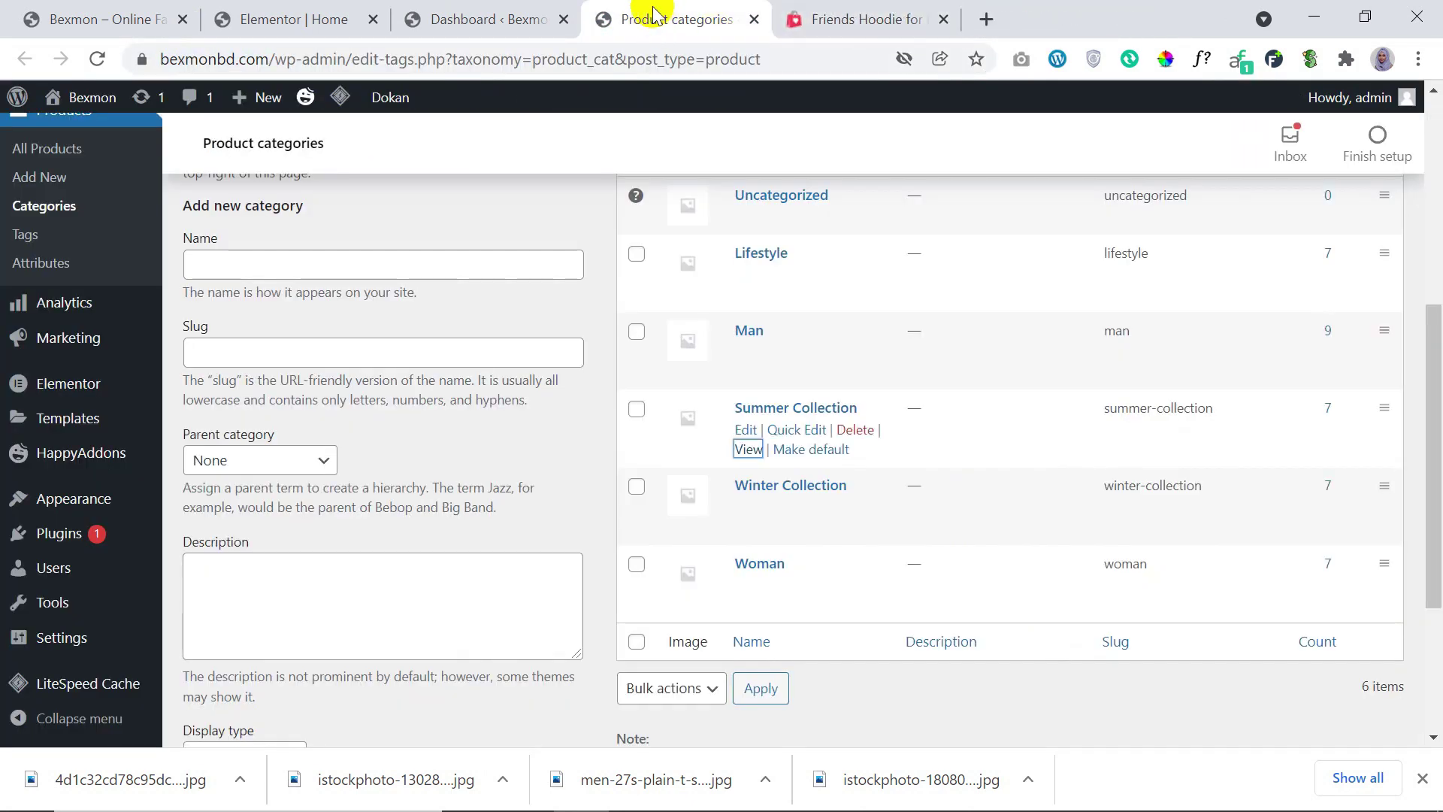
Step: Try the copied Summer Collection category URL as the MAN banner's custom link in Elementor, and undo the change
{"action": "left_click", "coordinate": [489, 15]}
{"action": "left_click", "coordinate": [296, 9]}
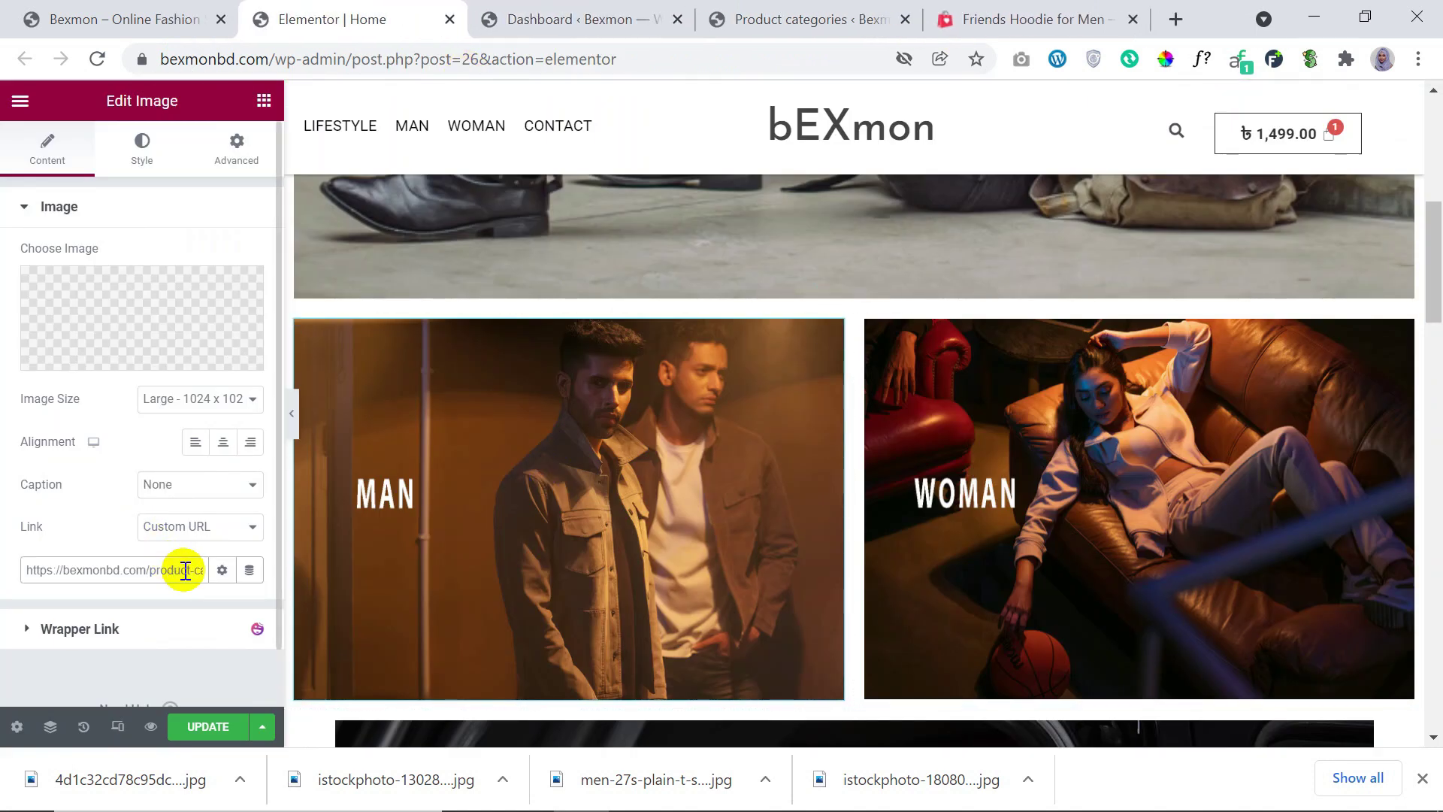
{"action": "key", "text": "ctrl+v"}
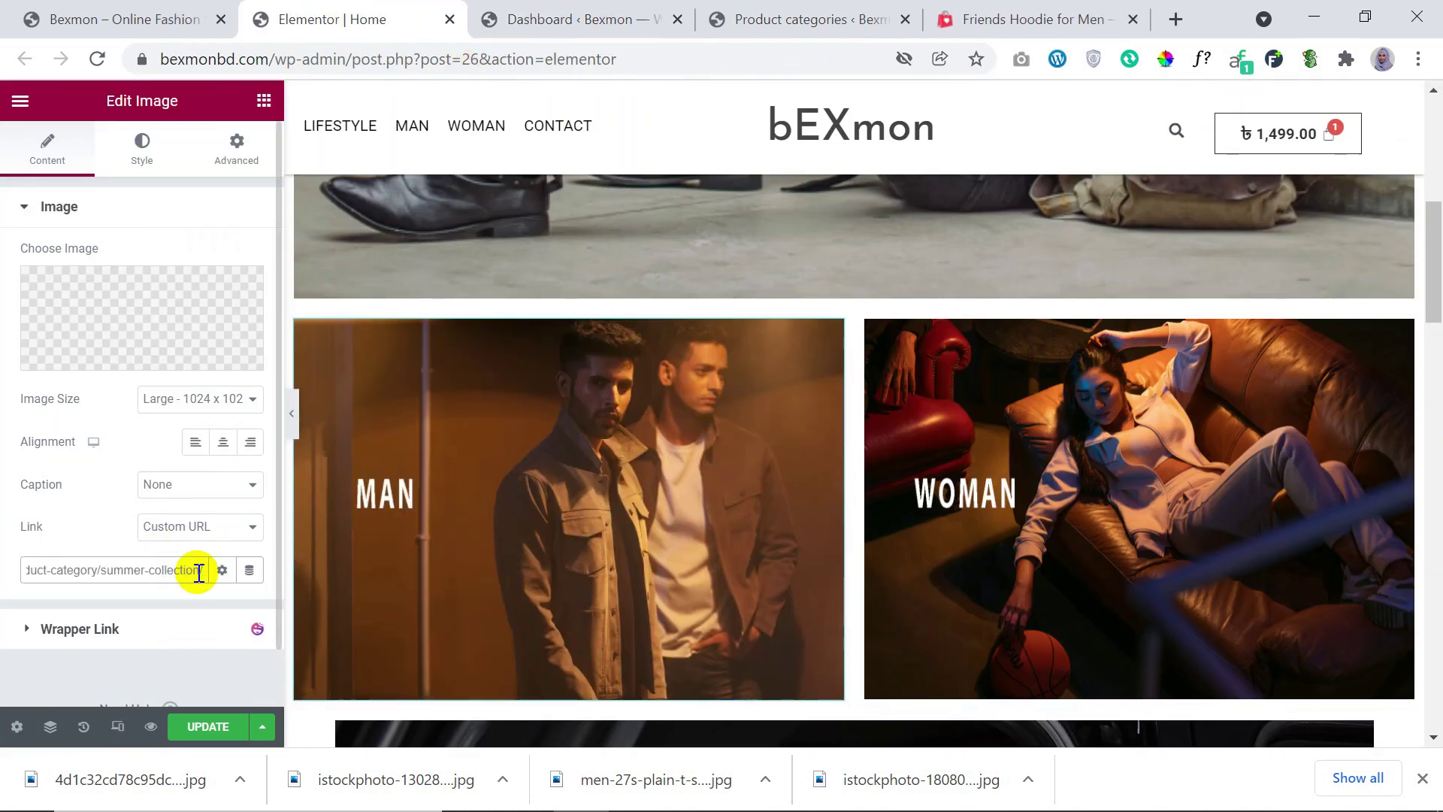
{"action": "type", "text": "/"}
{"action": "key", "text": "ctrl+z"}
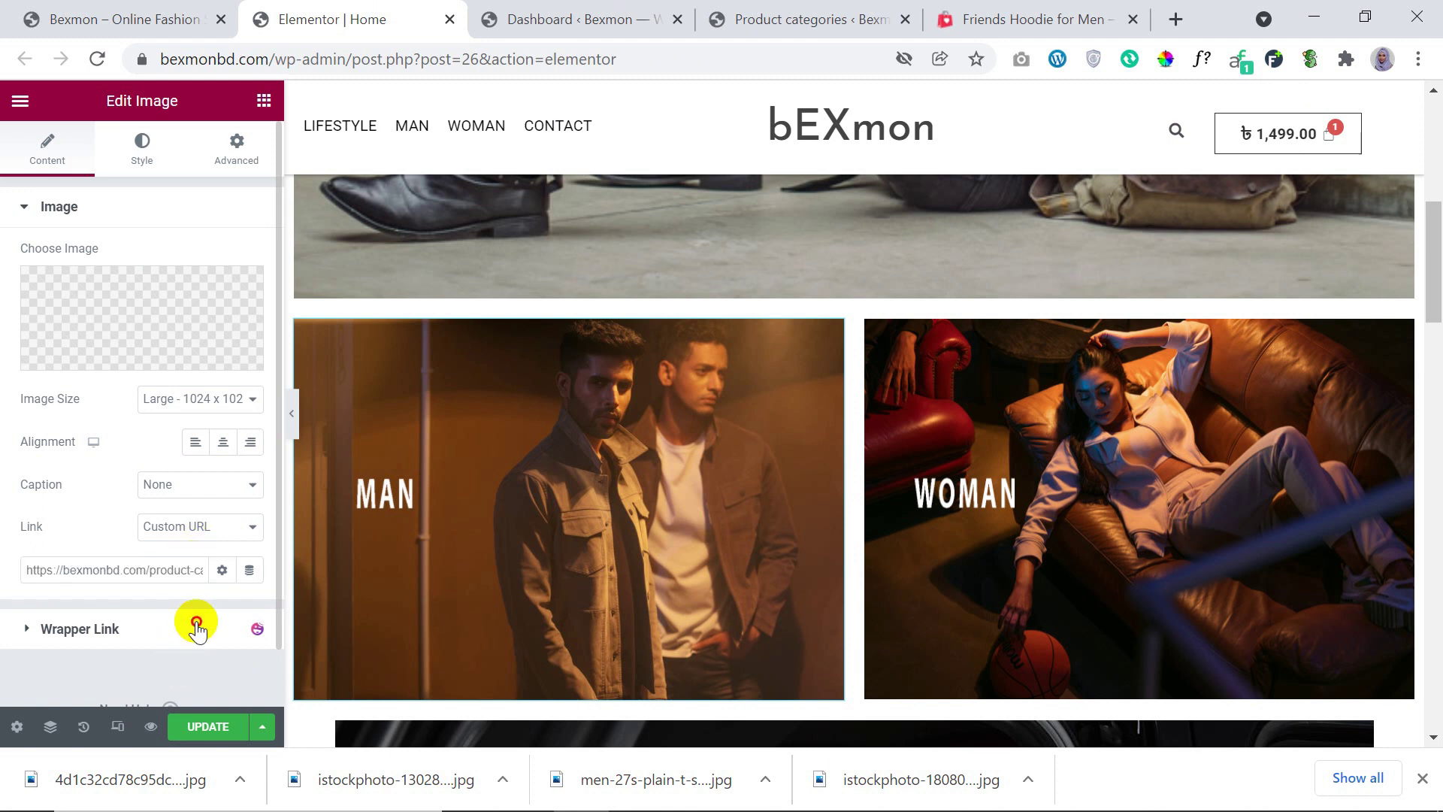
Step: Update the home page in Elementor to save the new hero banner image
{"action": "left_click", "coordinate": [193, 624]}
{"action": "left_click", "coordinate": [74, 213]}
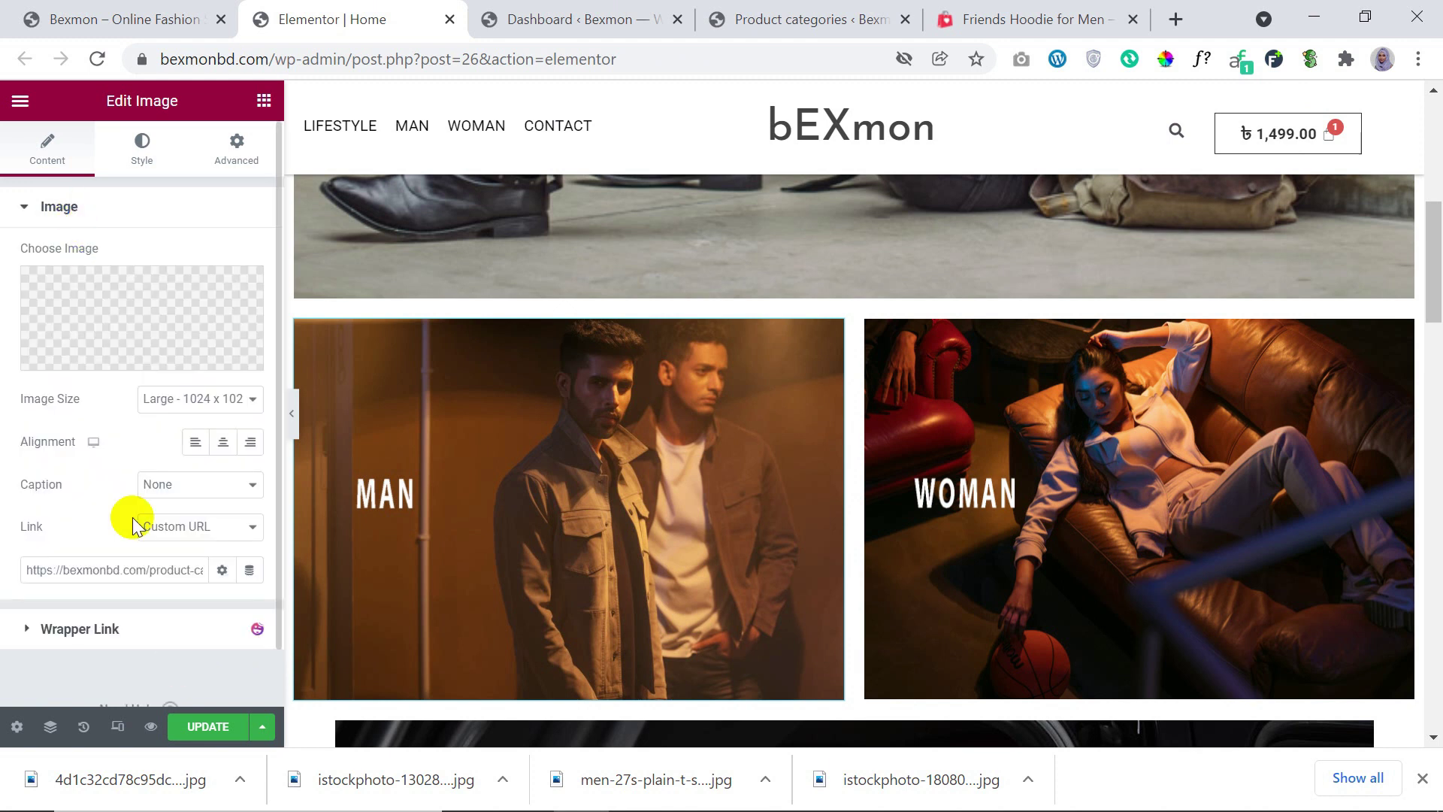
{"action": "left_click", "coordinate": [204, 731]}
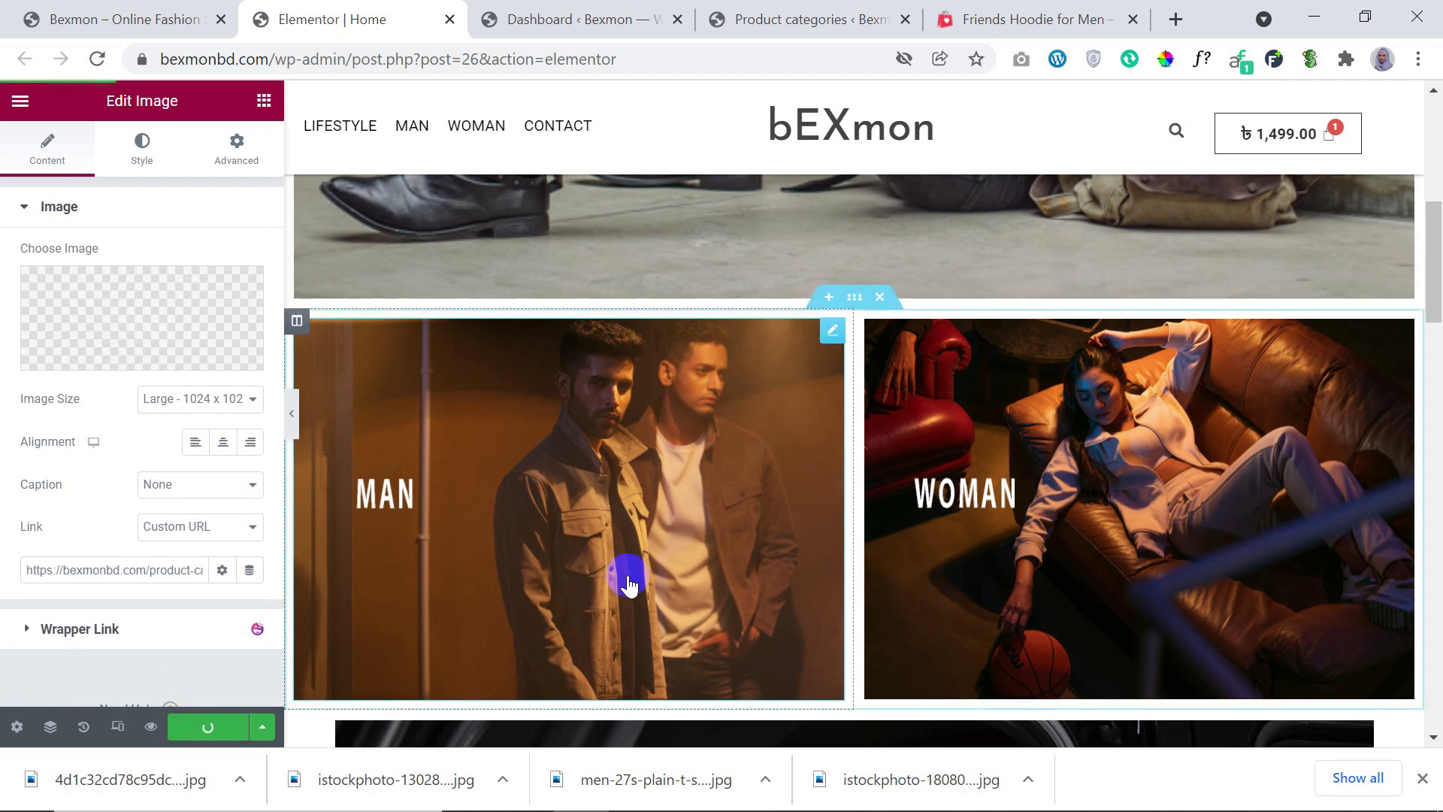
Step: Restyle the "Best Exclusive Collection" heading below the car banner with a dark brown text colour
{"action": "scroll", "coordinate": [628, 577], "scroll_direction": "down", "scroll_amount": 2}
{"action": "scroll", "coordinate": [628, 573], "scroll_direction": "up", "scroll_amount": 2}
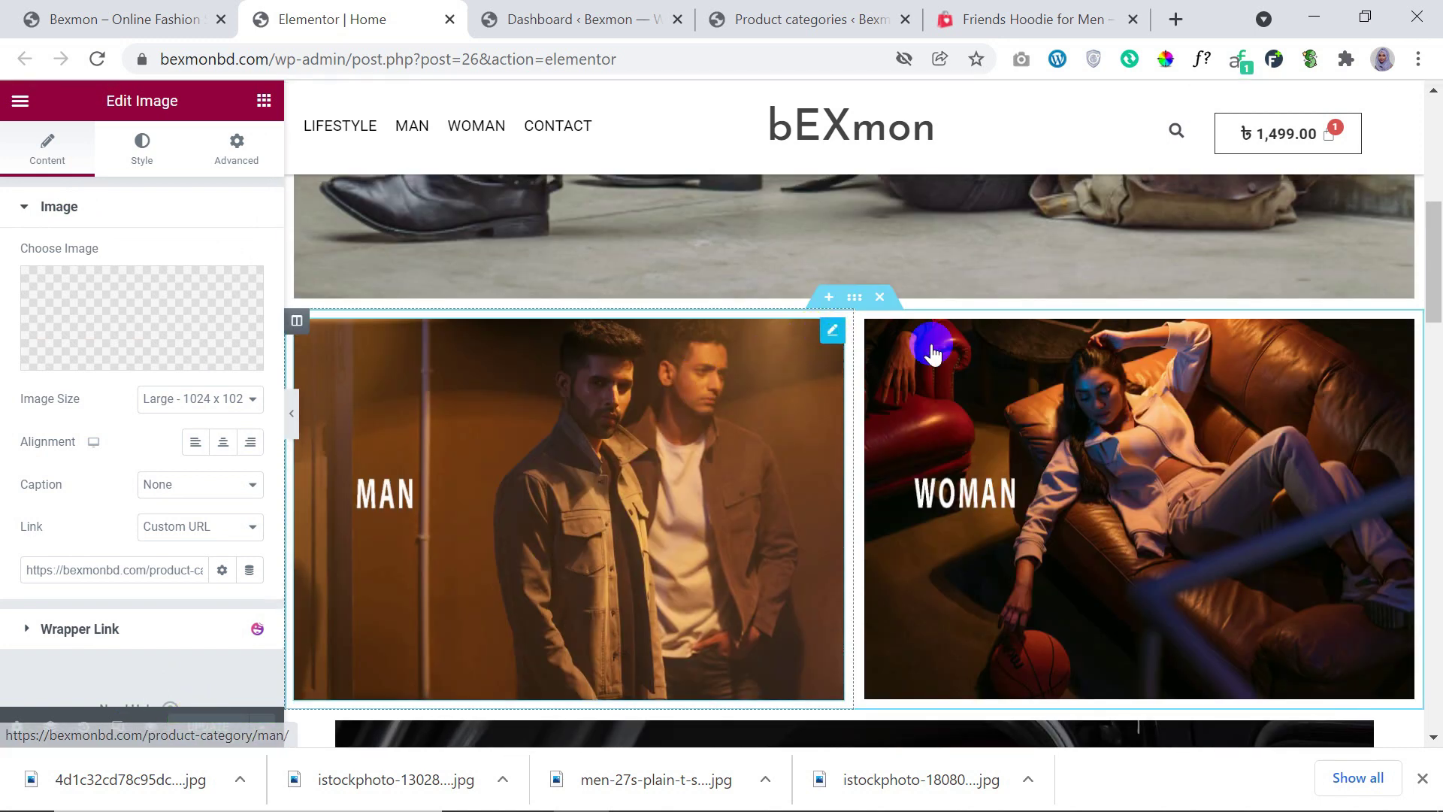
{"action": "scroll", "coordinate": [931, 347], "scroll_direction": "down", "scroll_amount": 10}
{"action": "scroll", "coordinate": [932, 351], "scroll_direction": "down", "scroll_amount": 4}
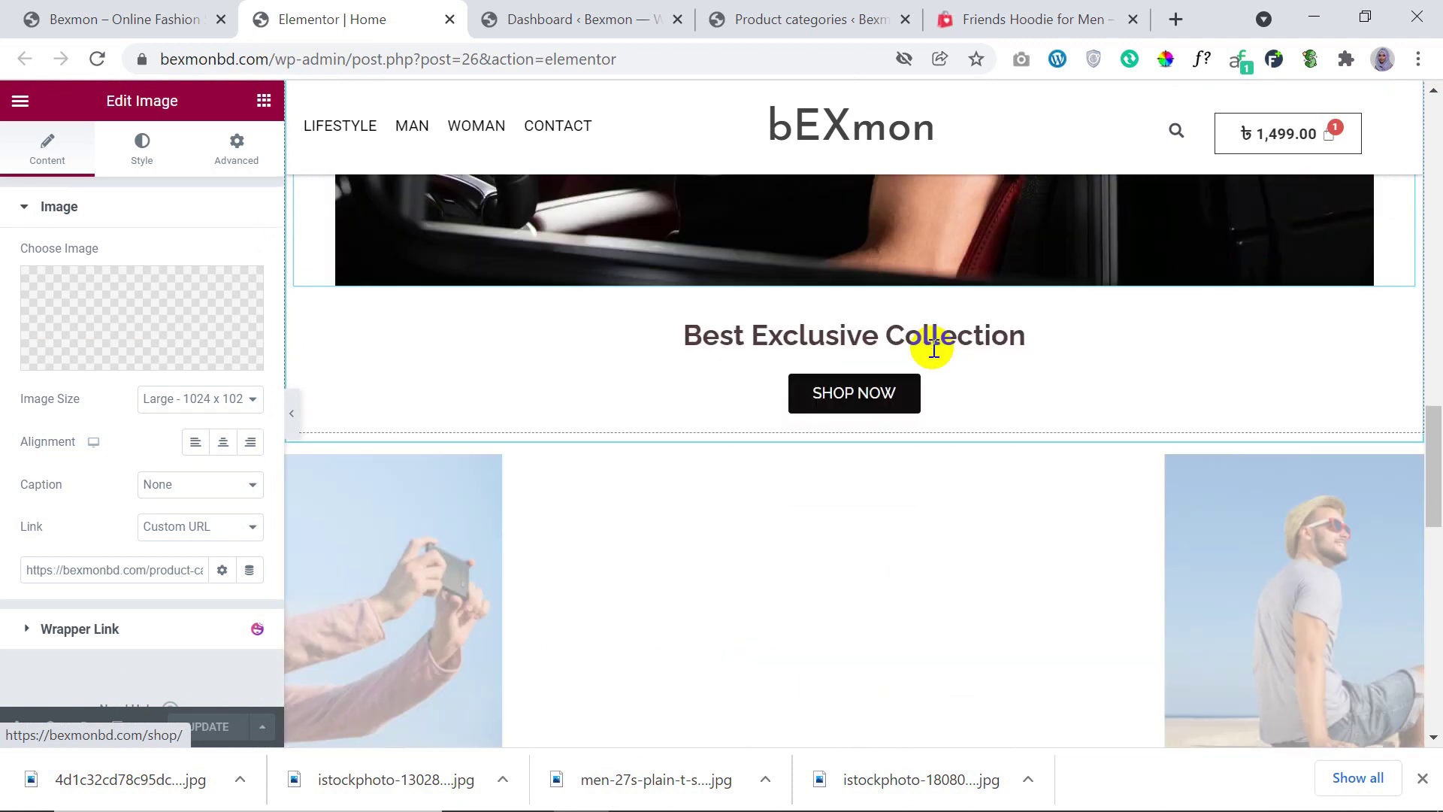
{"action": "scroll", "coordinate": [944, 300], "scroll_direction": "up", "scroll_amount": 3}
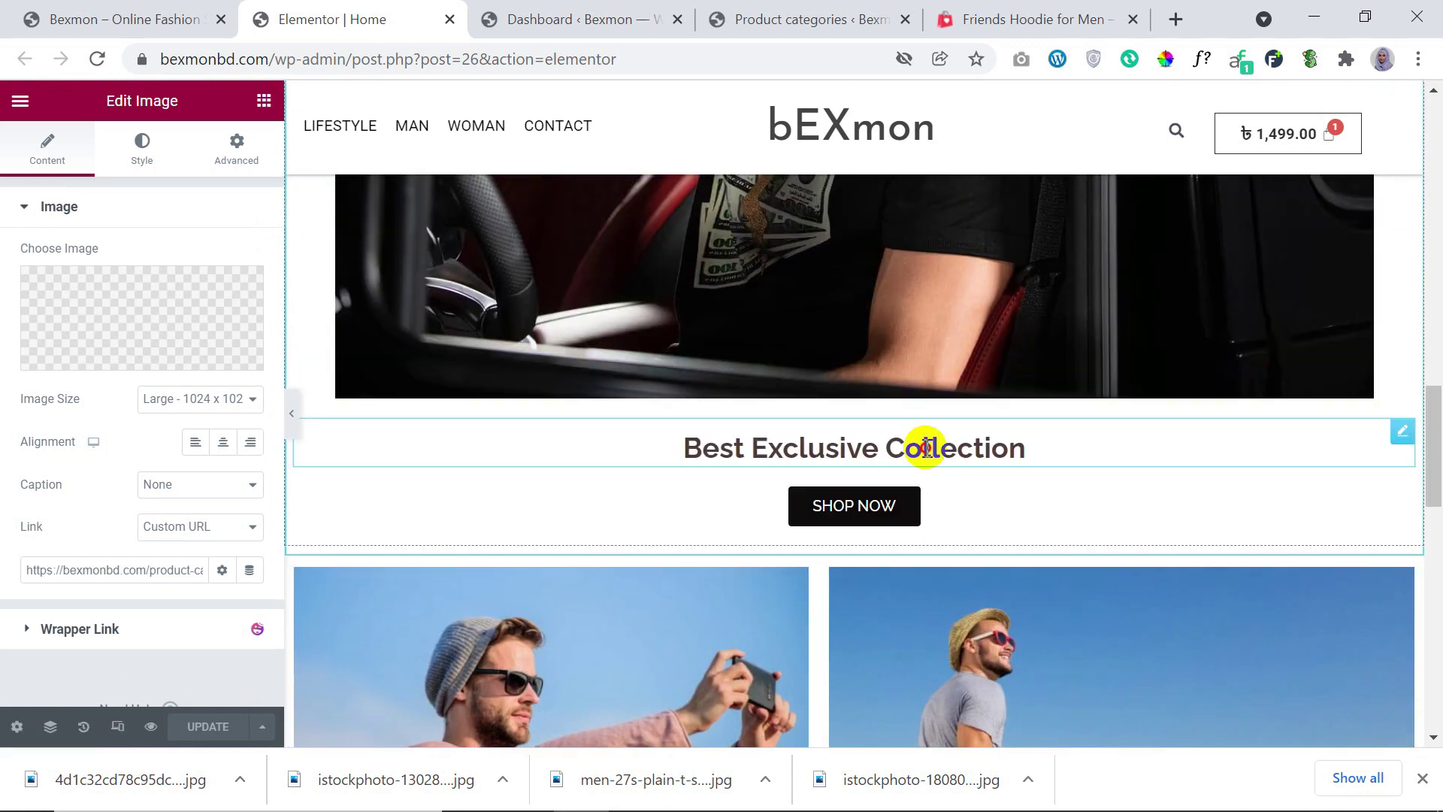
{"action": "left_click", "coordinate": [923, 450]}
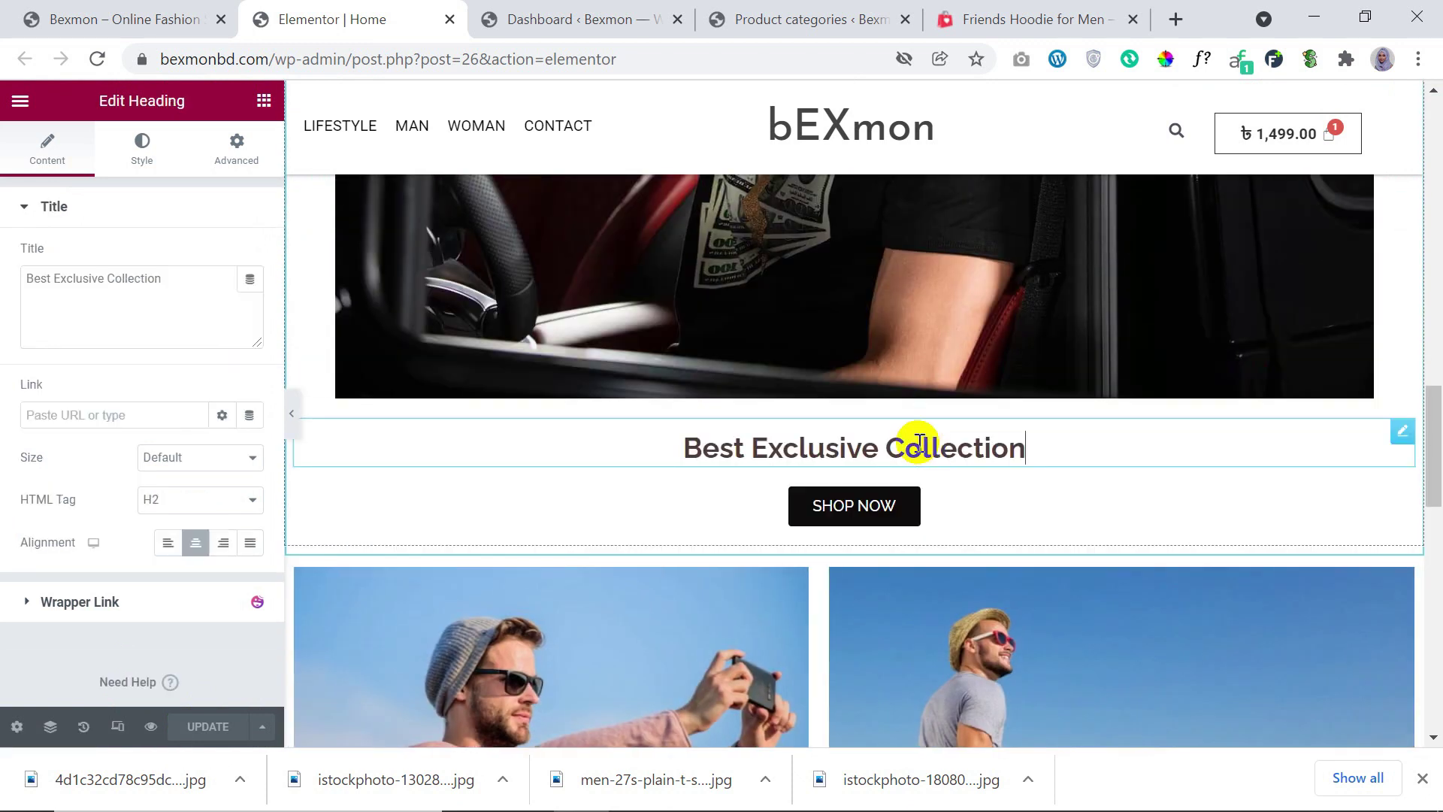
{"action": "left_click", "coordinate": [101, 280]}
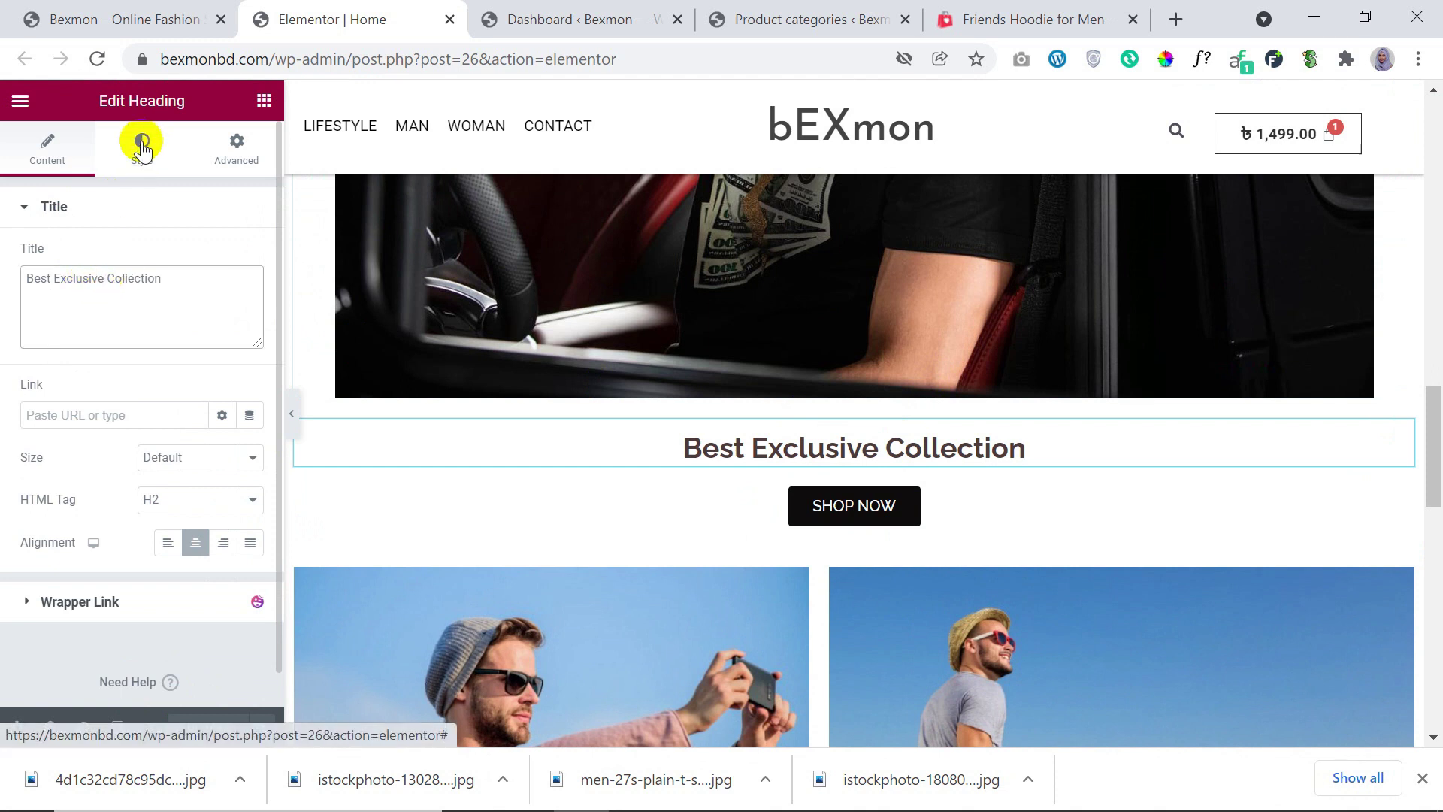
{"action": "left_click", "coordinate": [142, 148]}
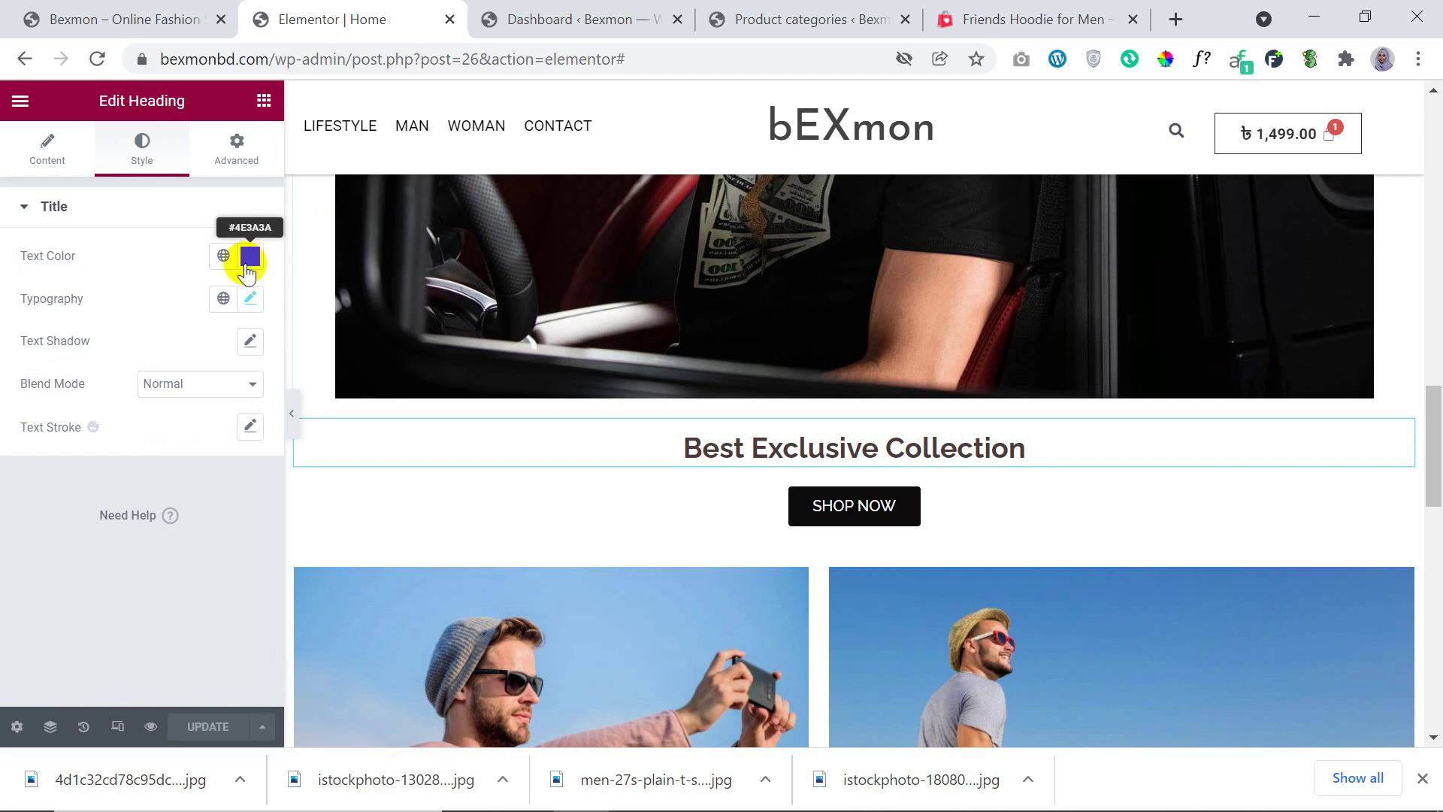
{"action": "left_click", "coordinate": [247, 265]}
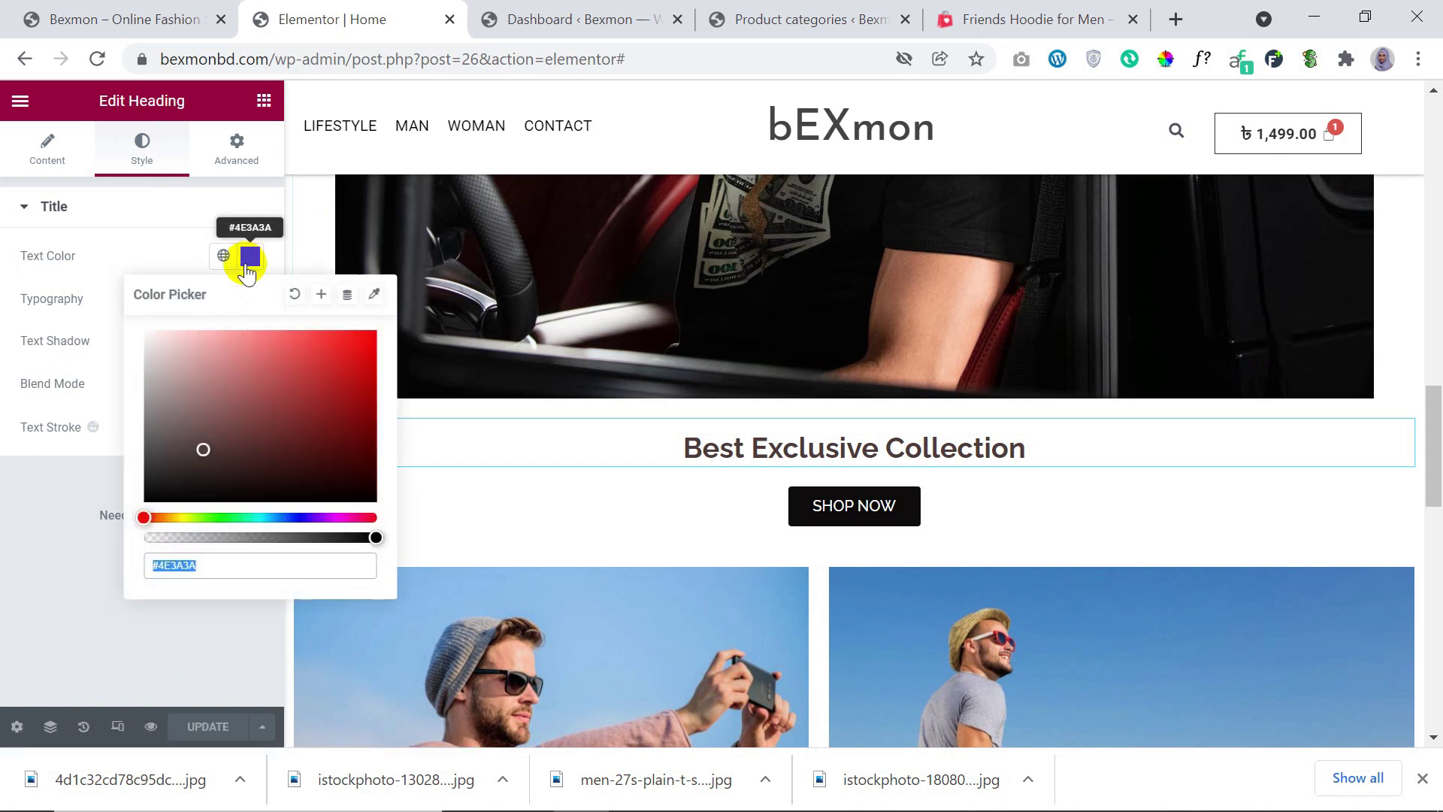
{"action": "left_click", "coordinate": [236, 427]}
{"action": "left_click", "coordinate": [174, 361]}
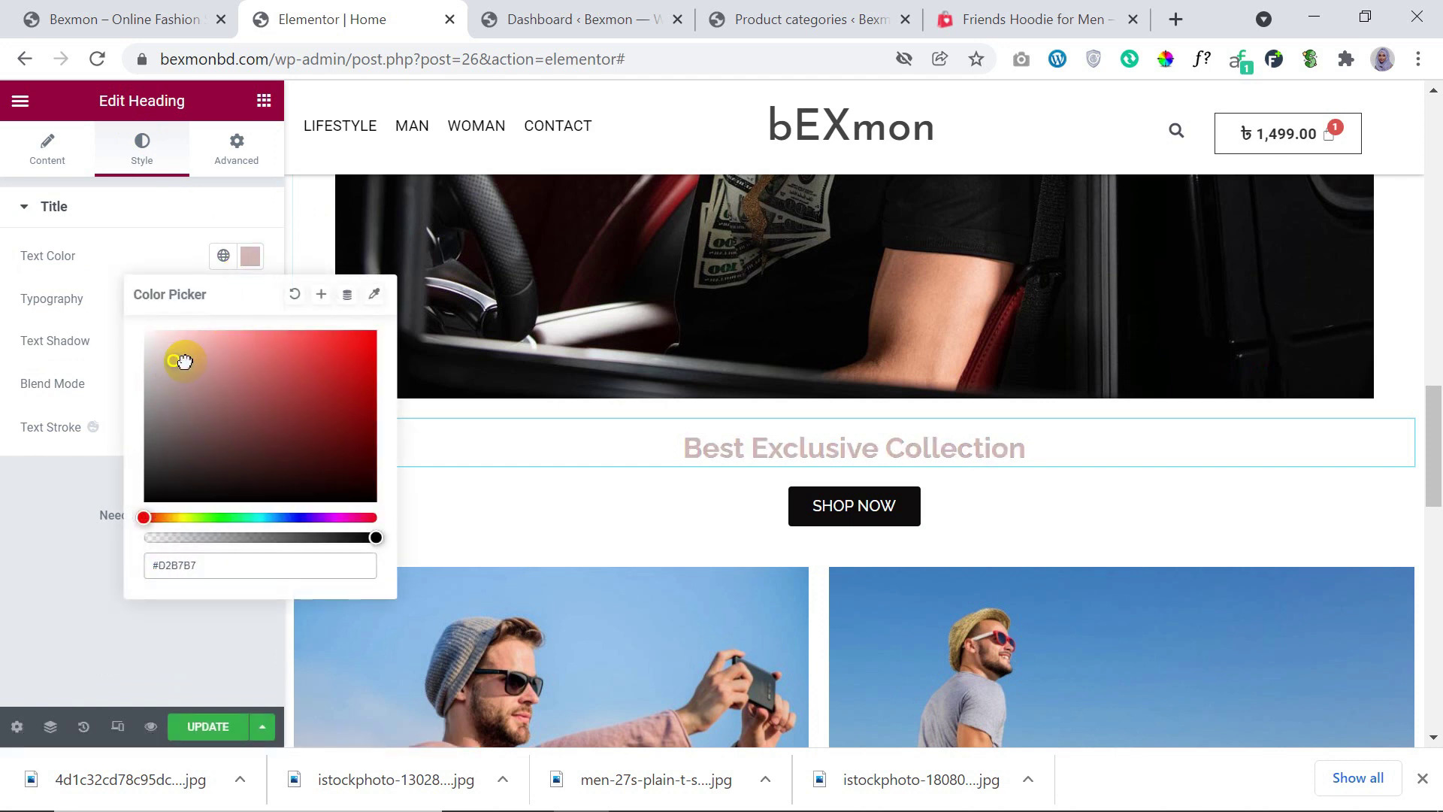
{"action": "left_click_drag", "start_coordinate": [185, 361], "coordinate": [193, 449]}
{"action": "left_click", "coordinate": [65, 594]}
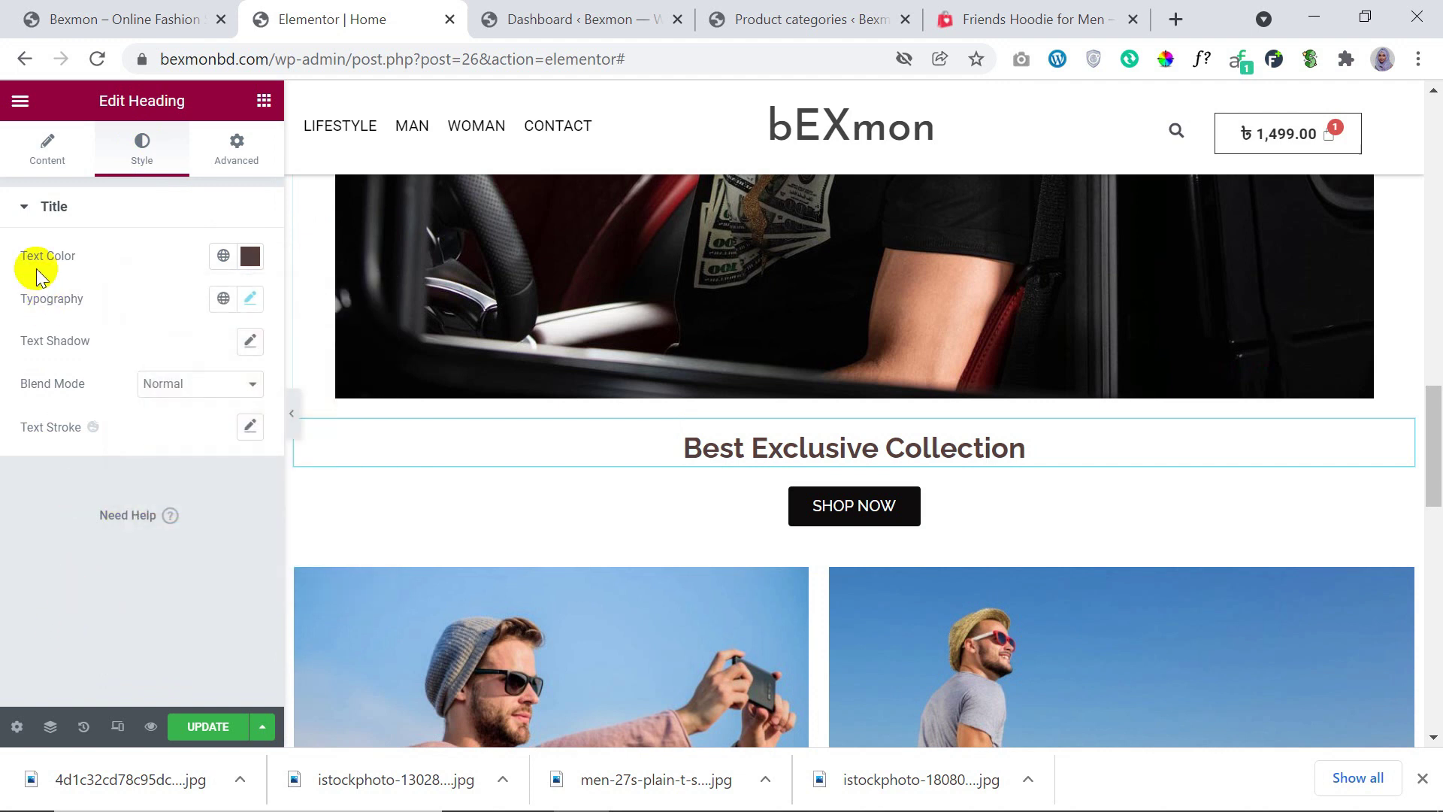
Step: Set the heading's typography to the Rakkas font family, size 33 px and weight 800
{"action": "left_click", "coordinate": [253, 301]}
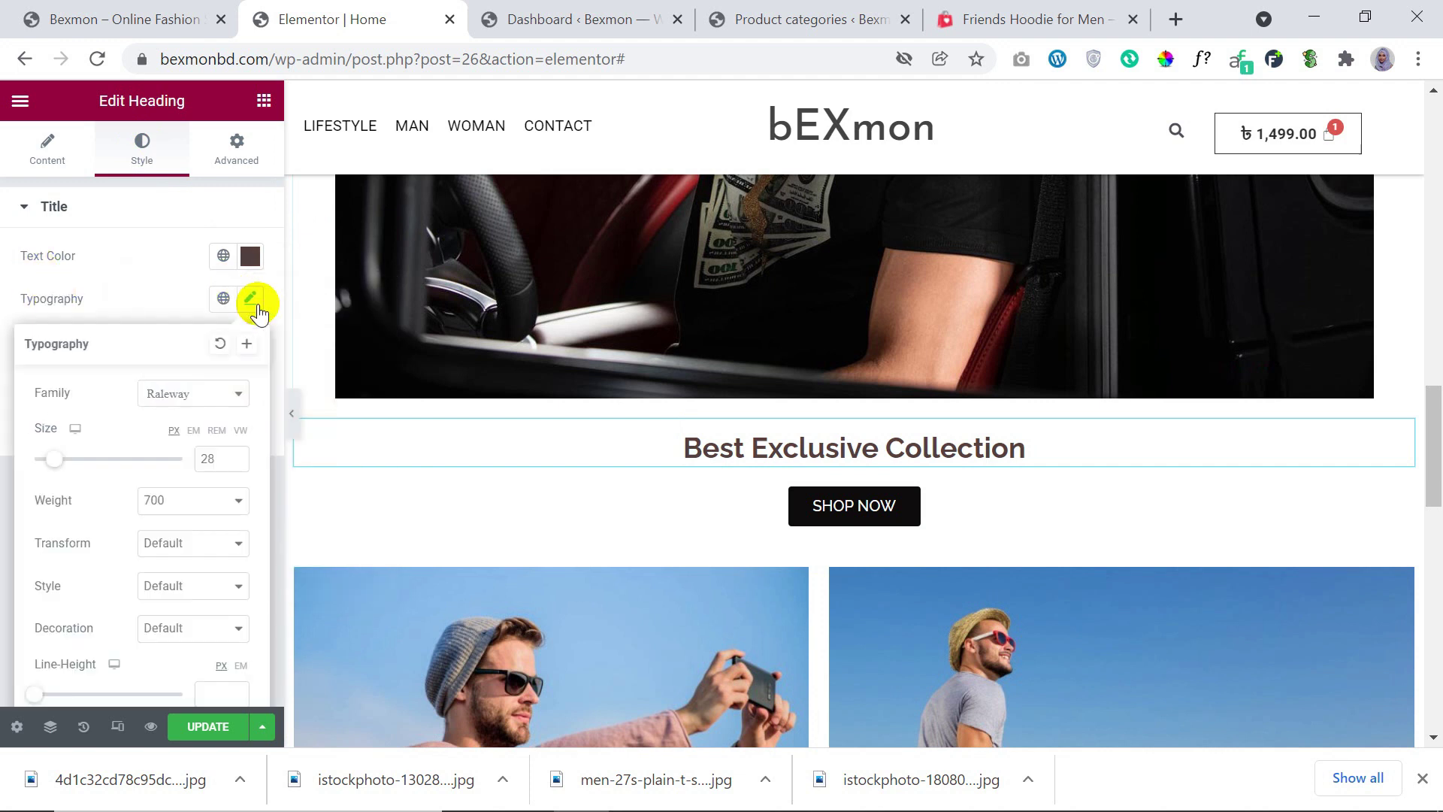
{"action": "left_click", "coordinate": [181, 406]}
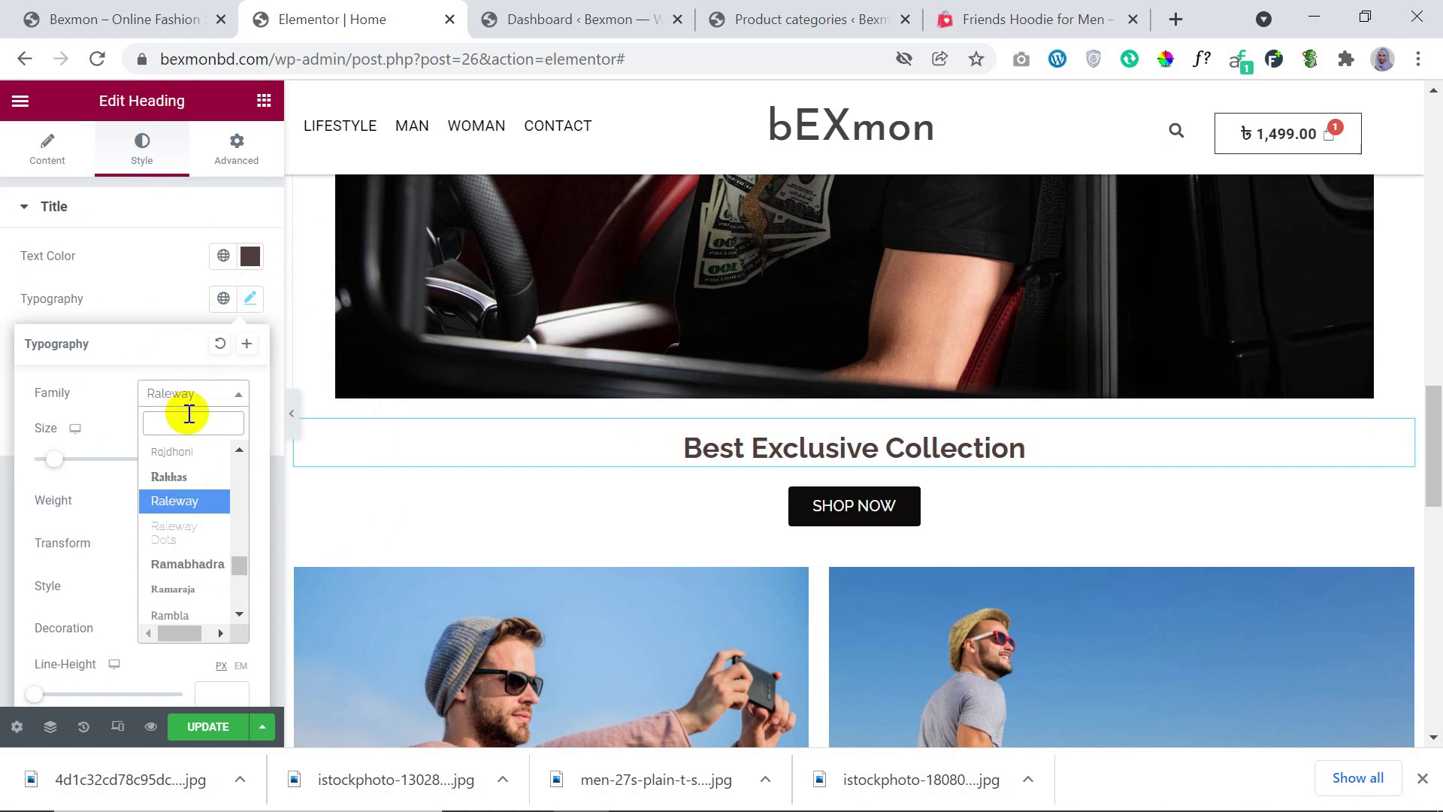
{"action": "left_click", "coordinate": [191, 471]}
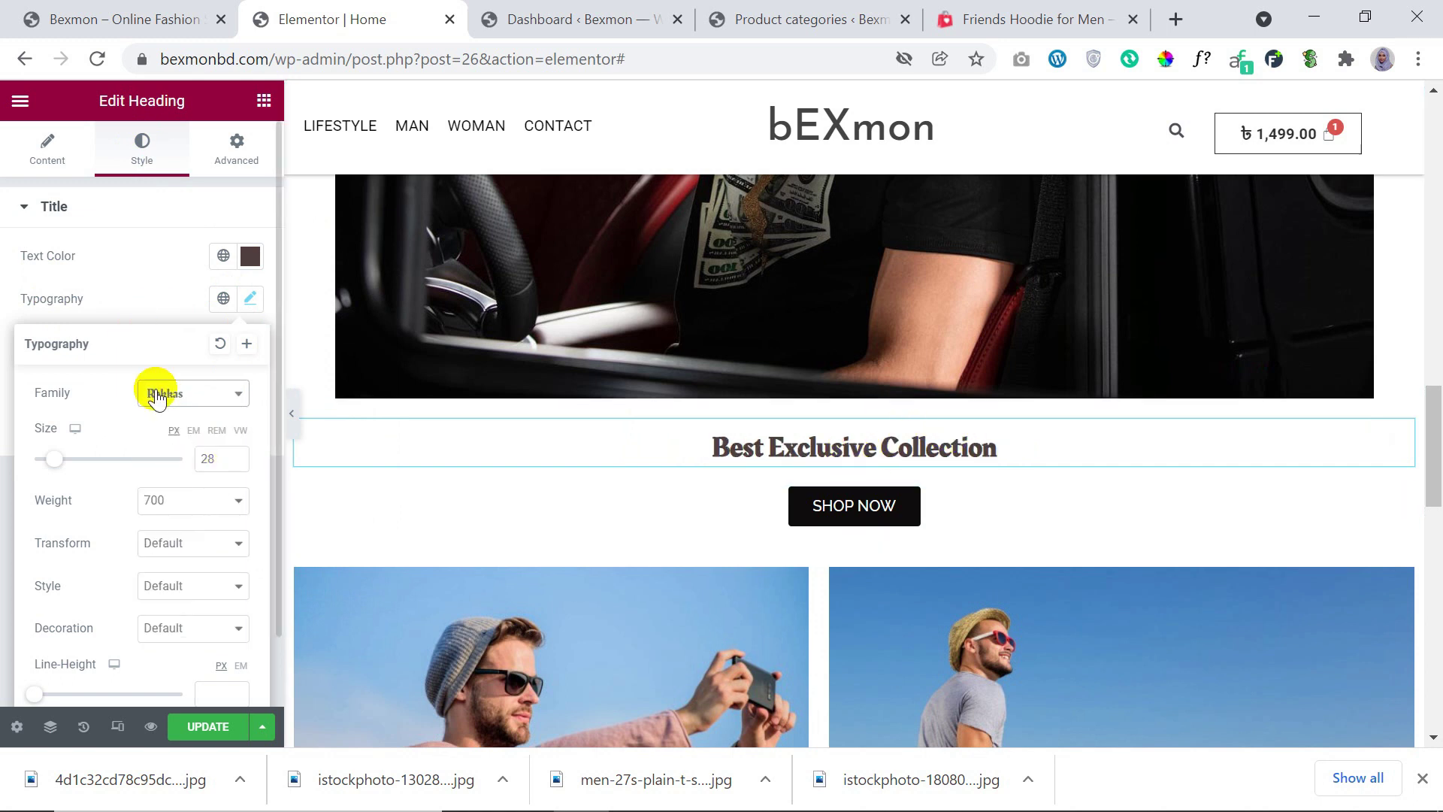
{"action": "left_click", "coordinate": [235, 454]}
{"action": "left_click", "coordinate": [235, 454]}
{"action": "left_click", "coordinate": [235, 454]}
{"action": "left_click", "coordinate": [236, 454]}
{"action": "left_click", "coordinate": [235, 454]}
{"action": "left_click", "coordinate": [200, 499]}
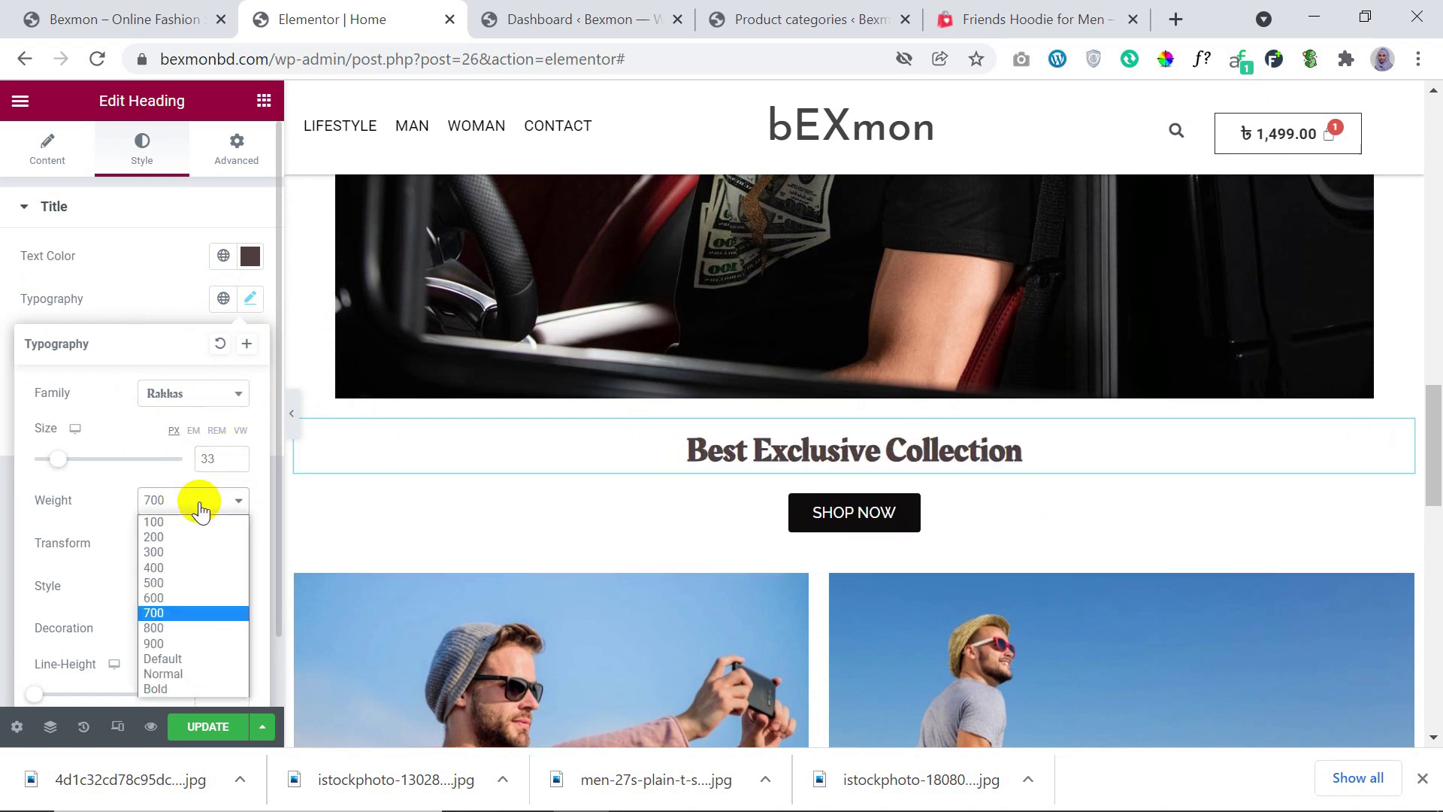
{"action": "left_click", "coordinate": [205, 633]}
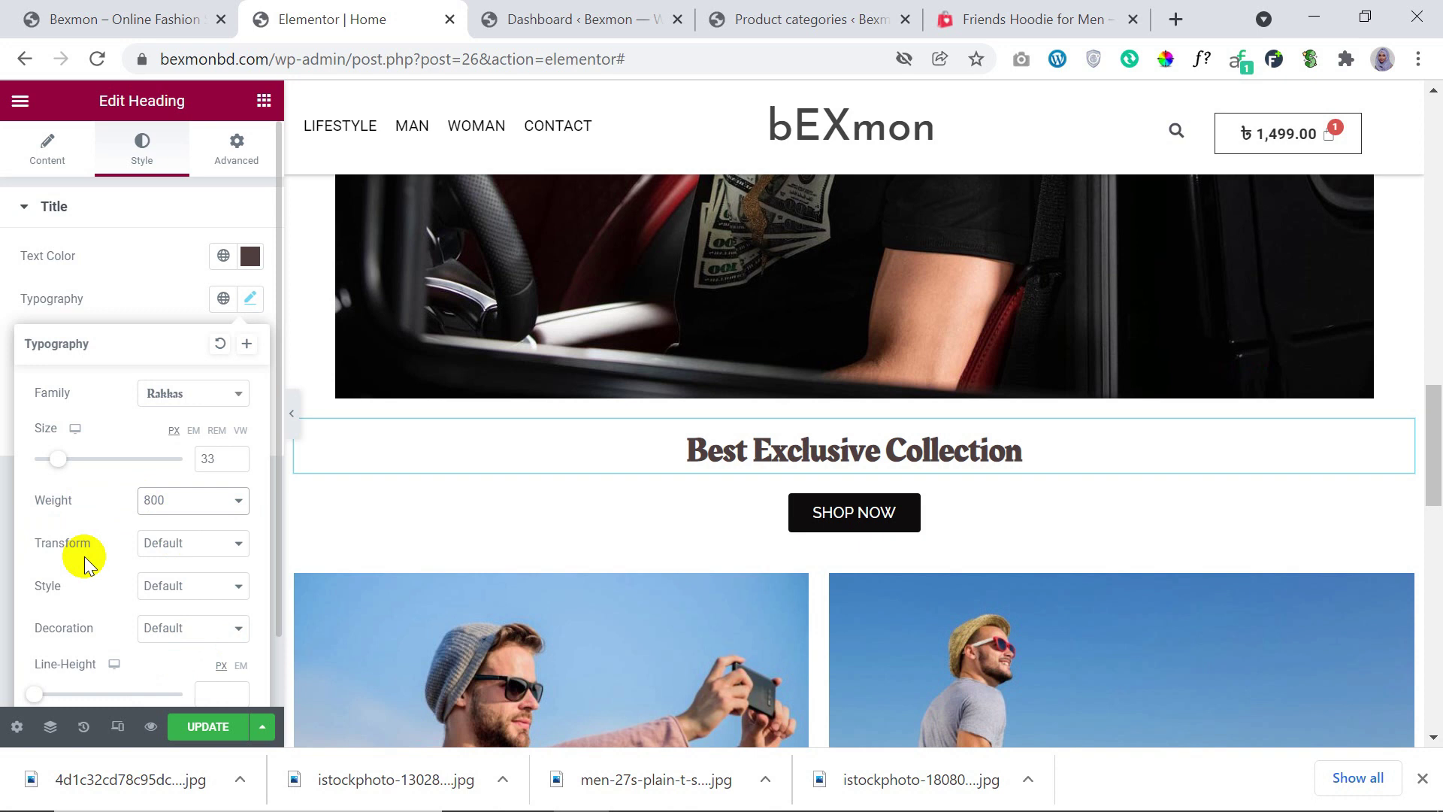
Step: Try the Uppercase text transform on the heading and return it to Default
{"action": "left_click", "coordinate": [171, 550]}
{"action": "left_click", "coordinate": [174, 581]}
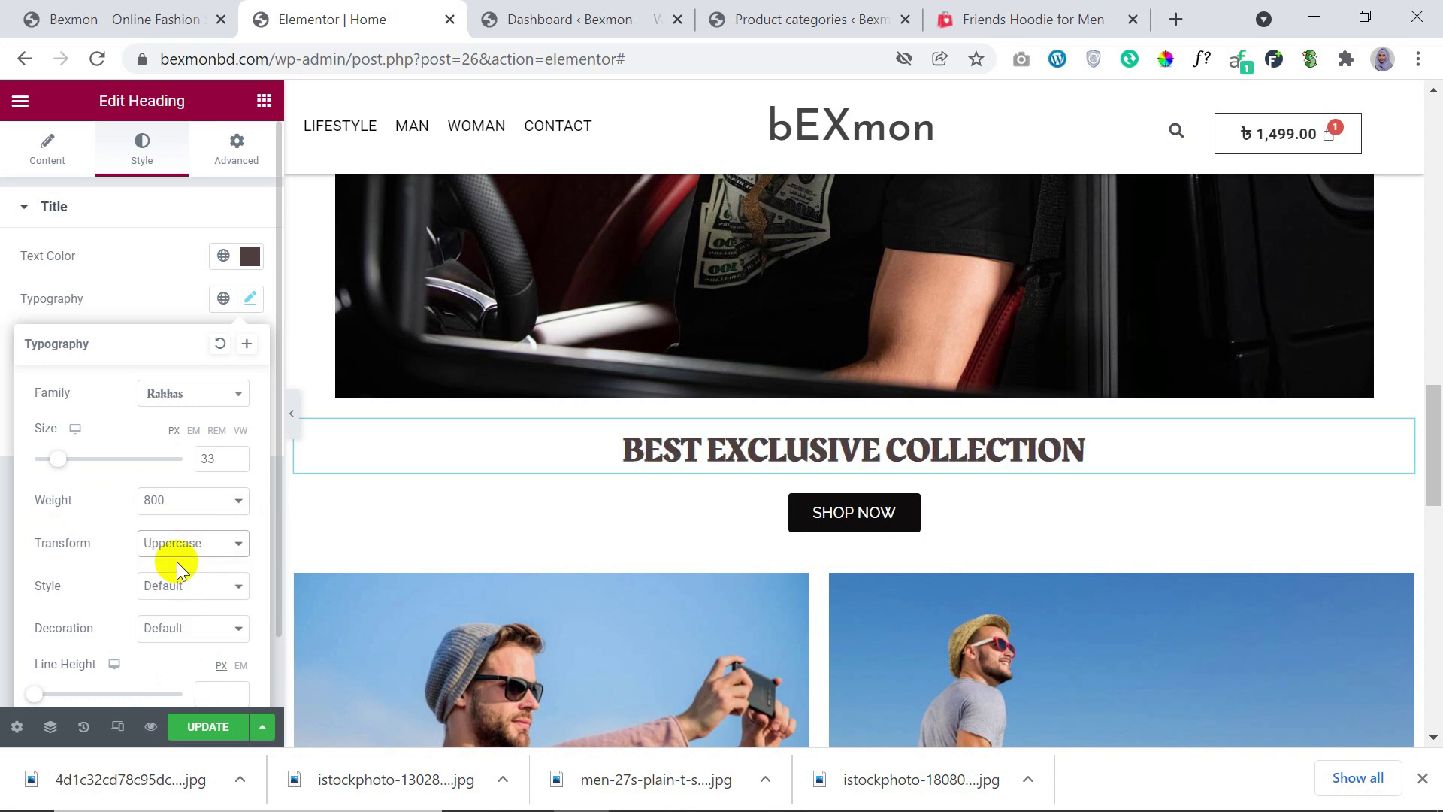
{"action": "left_click", "coordinate": [189, 557]}
{"action": "left_click", "coordinate": [191, 565]}
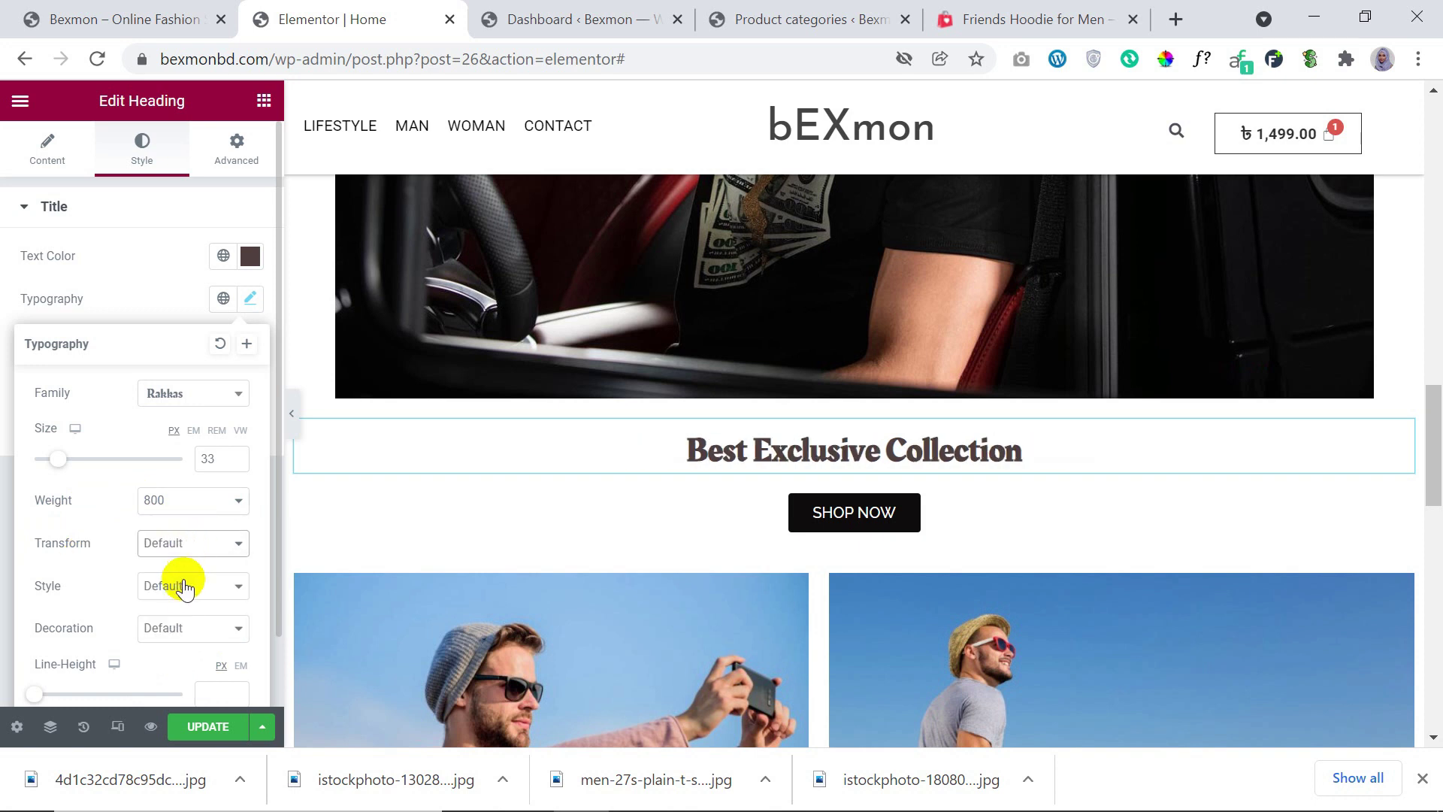
{"action": "scroll", "coordinate": [177, 602], "scroll_direction": "down", "scroll_amount": 1}
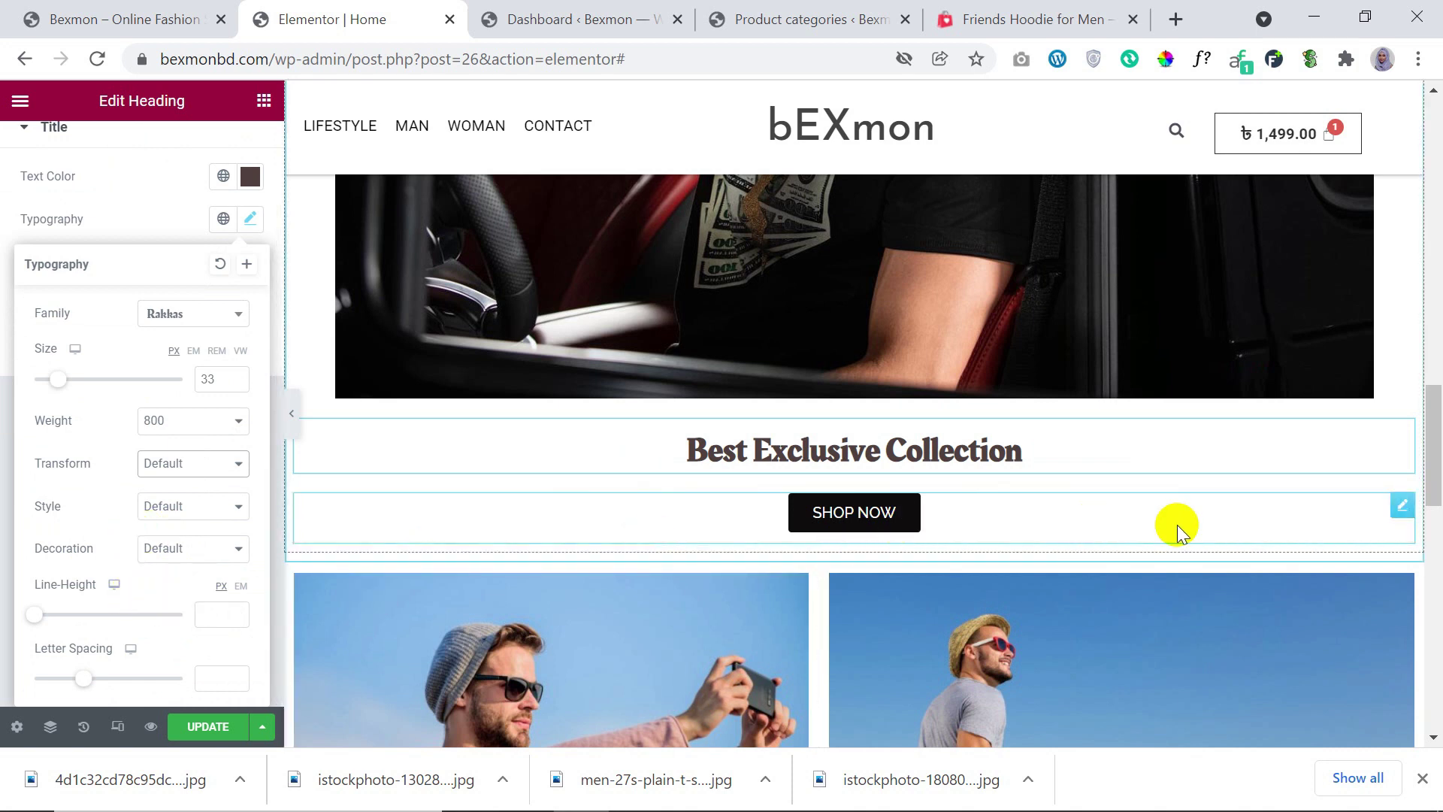
Step: Select the Shop Now button under the heading, and open the list of all pages in the WordPress admin tab
{"action": "left_click", "coordinate": [1177, 525]}
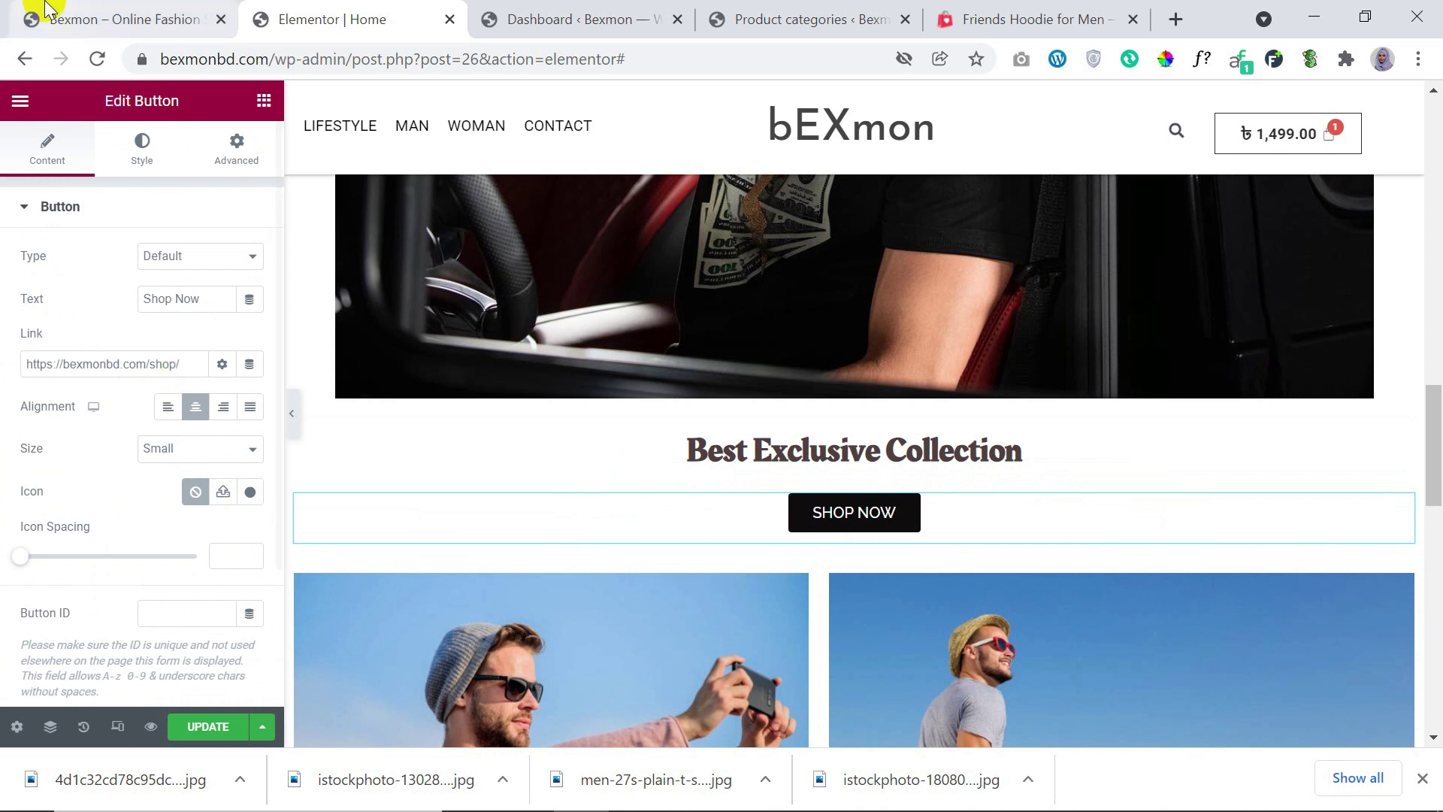
{"action": "left_click", "coordinate": [97, 18]}
{"action": "left_click", "coordinate": [855, 9]}
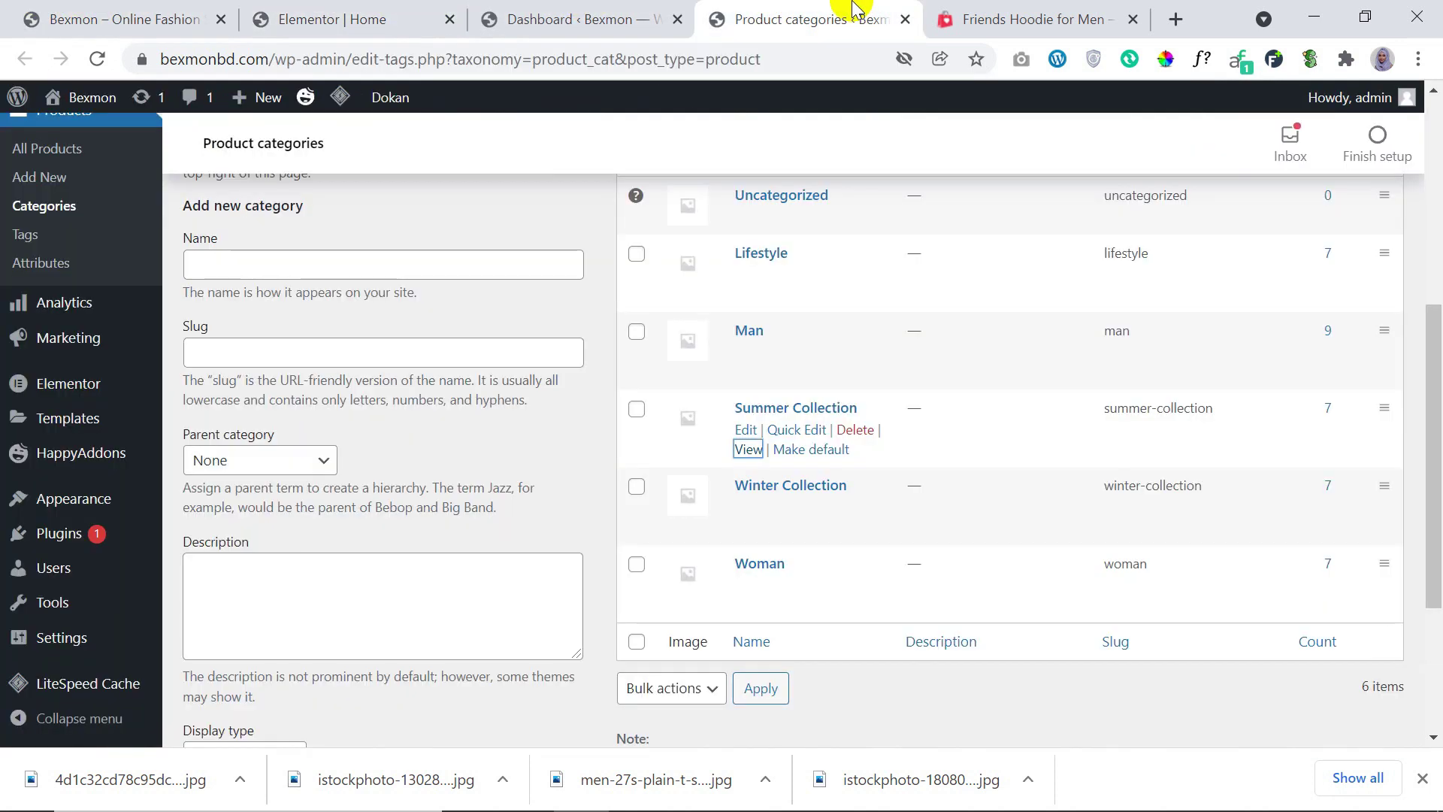
{"action": "scroll", "coordinate": [30, 308], "scroll_direction": "up", "scroll_amount": 6}
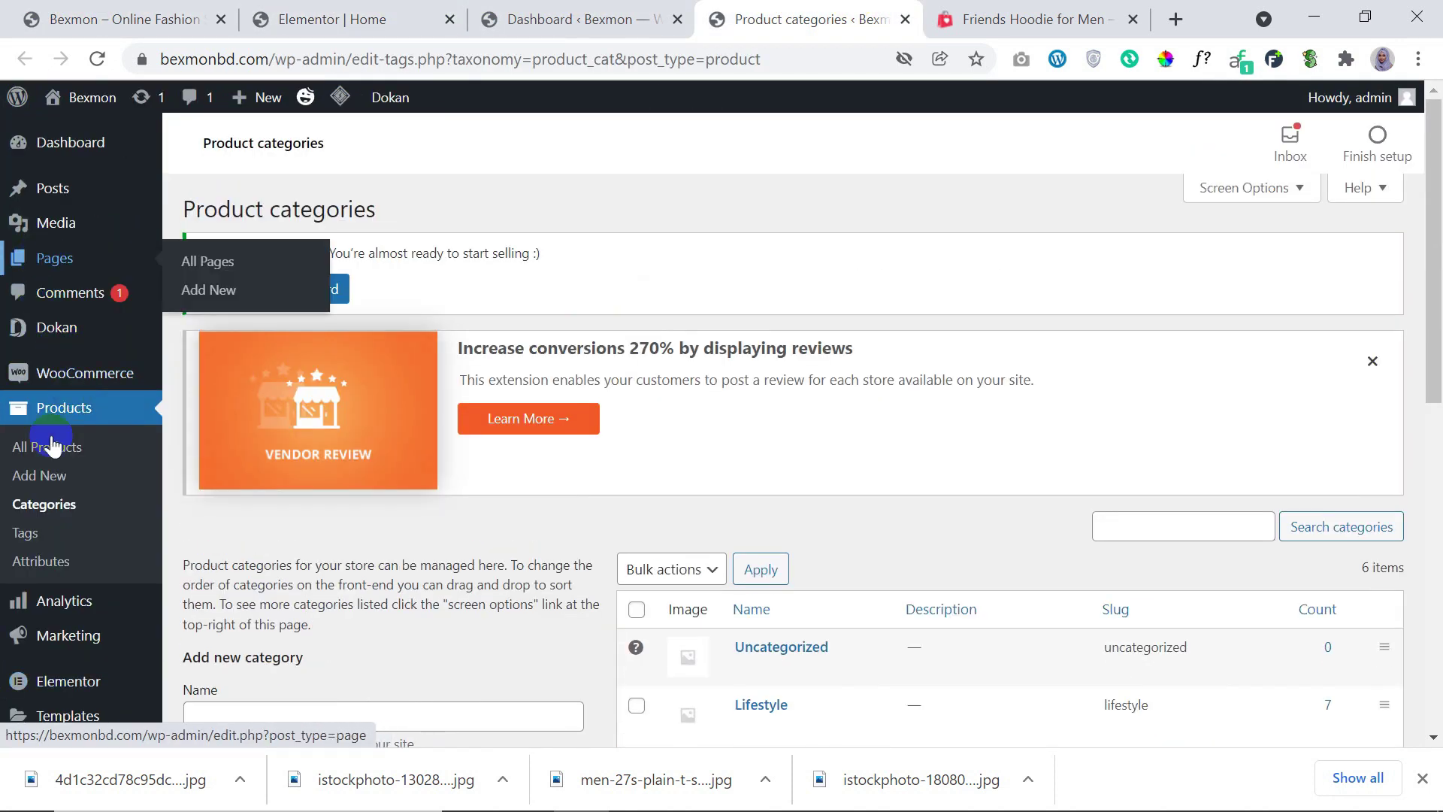
{"action": "mouse_move", "coordinate": [31, 224]}
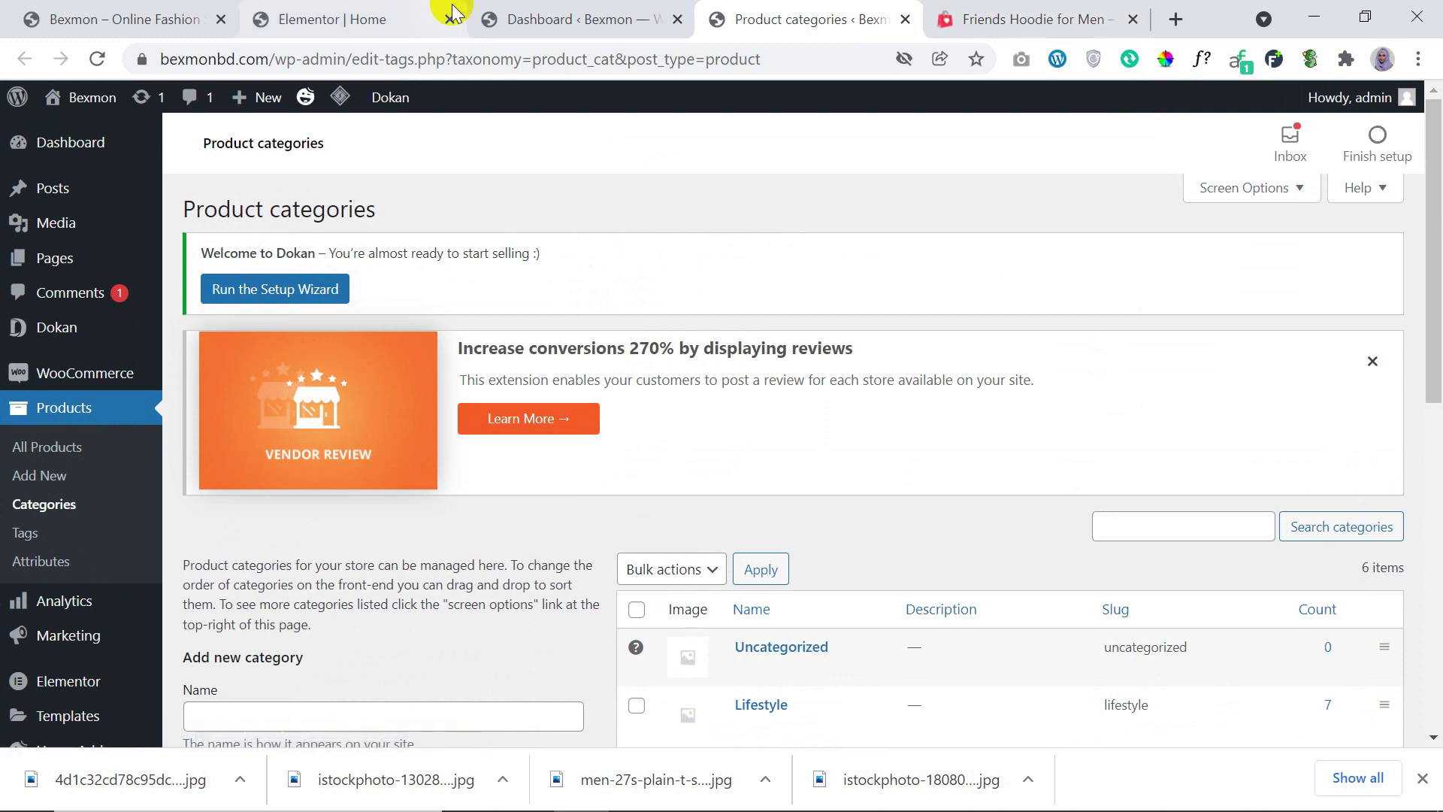
{"action": "mouse_move", "coordinate": [58, 267]}
{"action": "left_click", "coordinate": [203, 272]}
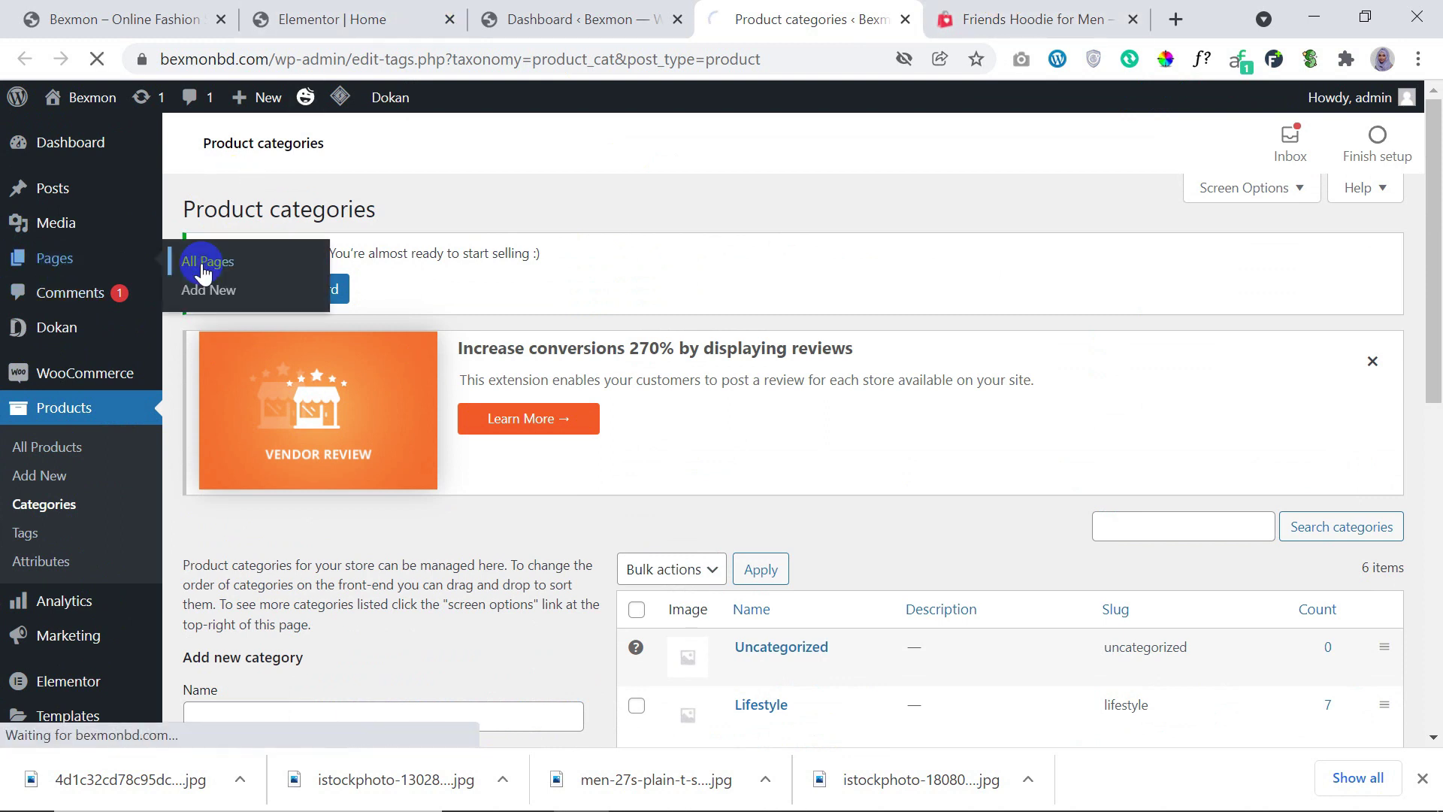
{"action": "scroll", "coordinate": [442, 419], "scroll_direction": "down", "scroll_amount": 3}
{"action": "scroll", "coordinate": [440, 418], "scroll_direction": "down", "scroll_amount": 6}
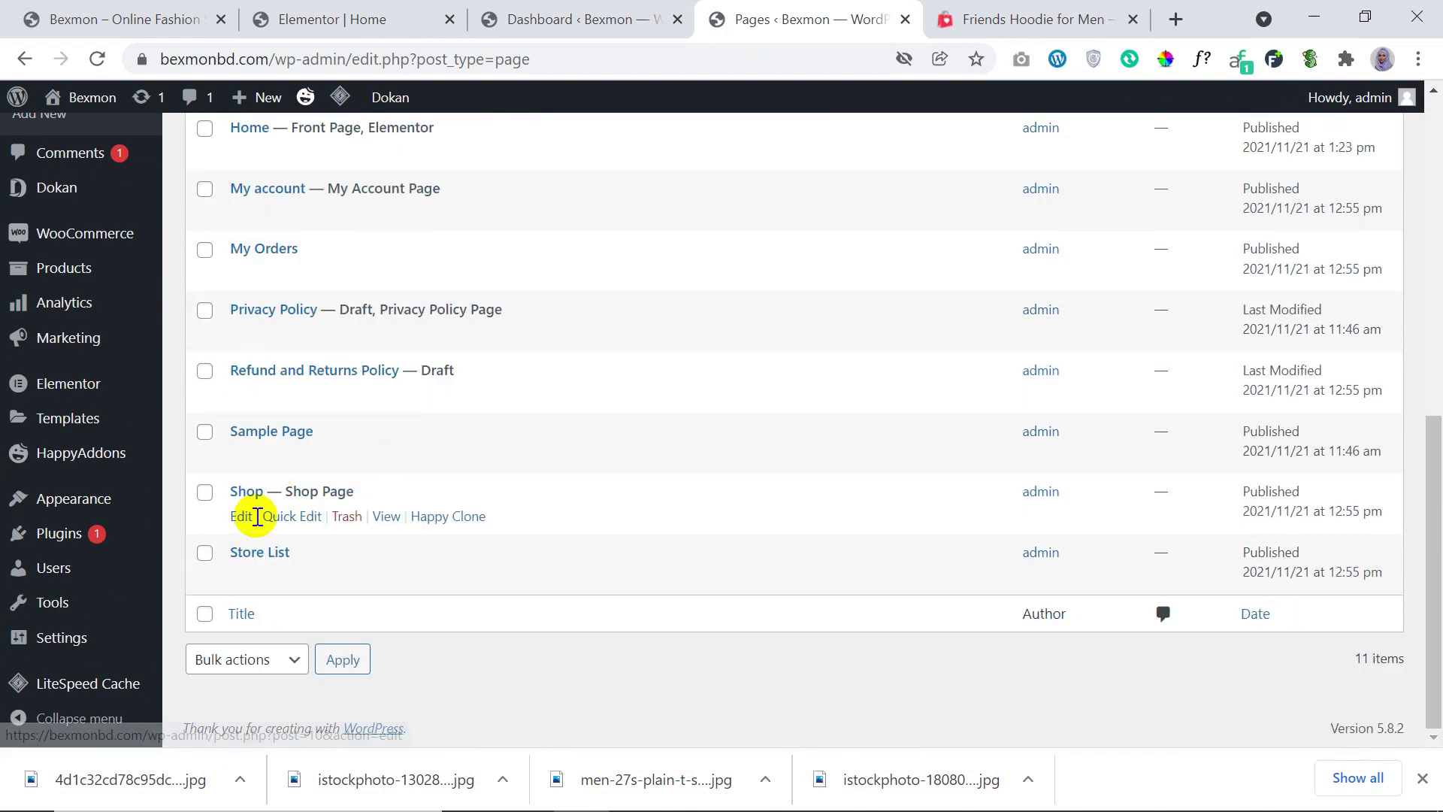
Step: View the Shop page in a separate tab, copy its URL and close the page again
{"action": "left_click", "coordinate": [386, 517], "text": "ctrl"}
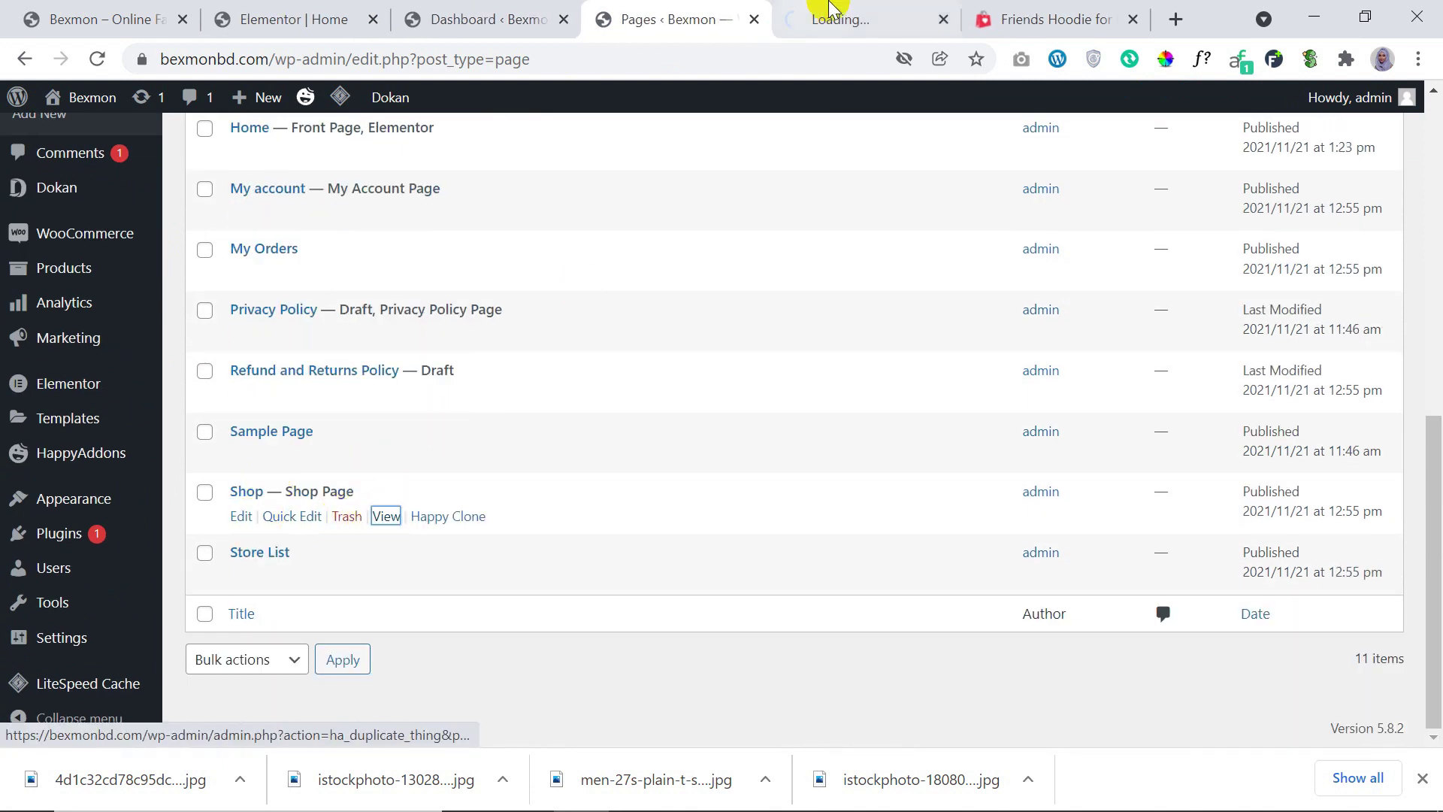
{"action": "left_click", "coordinate": [832, 15]}
{"action": "left_click", "coordinate": [551, 56]}
{"action": "key", "text": "ctrl+c"}
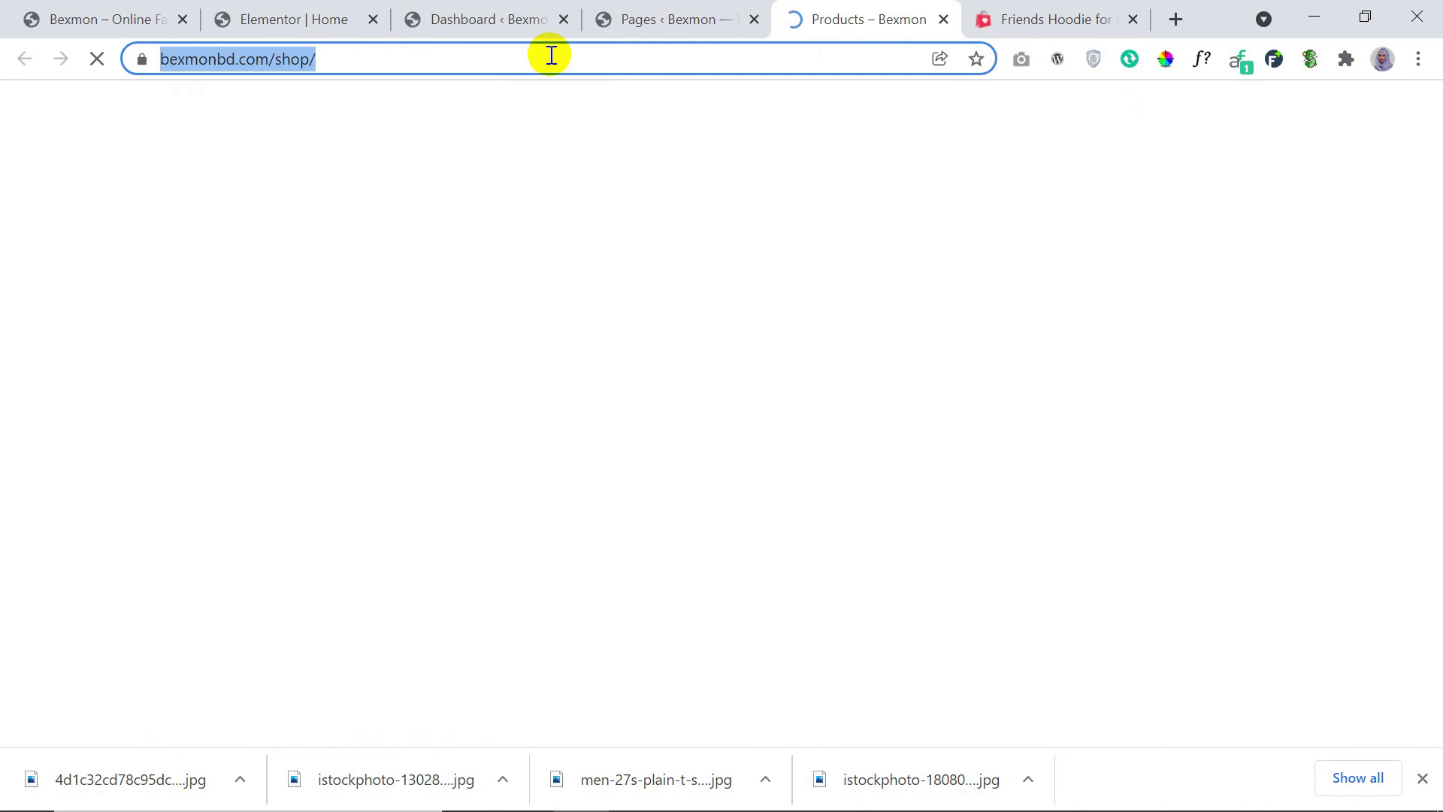
{"action": "left_click", "coordinate": [944, 21]}
{"action": "left_click", "coordinate": [345, 17]}
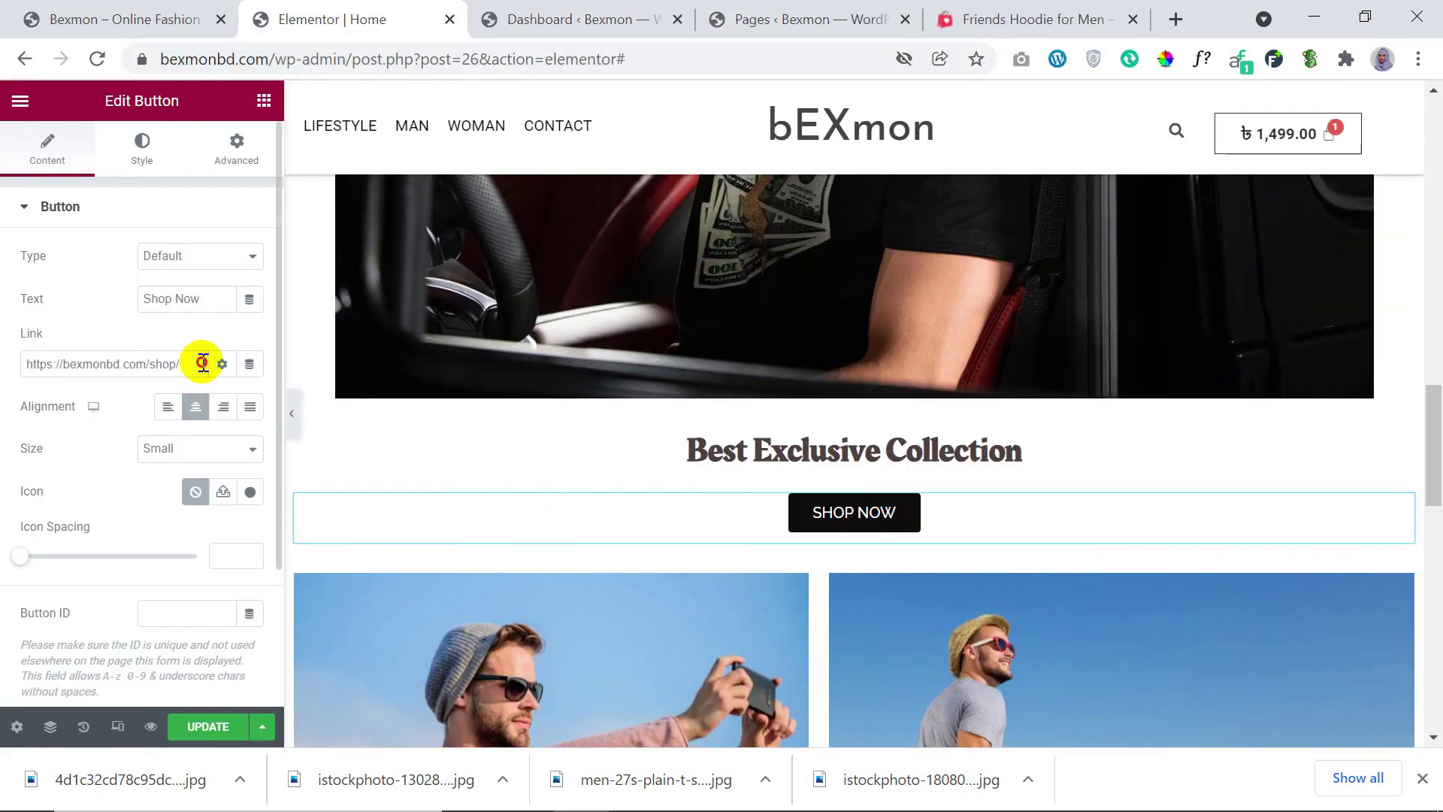
{"action": "left_click_drag", "start_coordinate": [199, 364], "coordinate": [3, 368]}
{"action": "key", "text": "ctrl+v"}
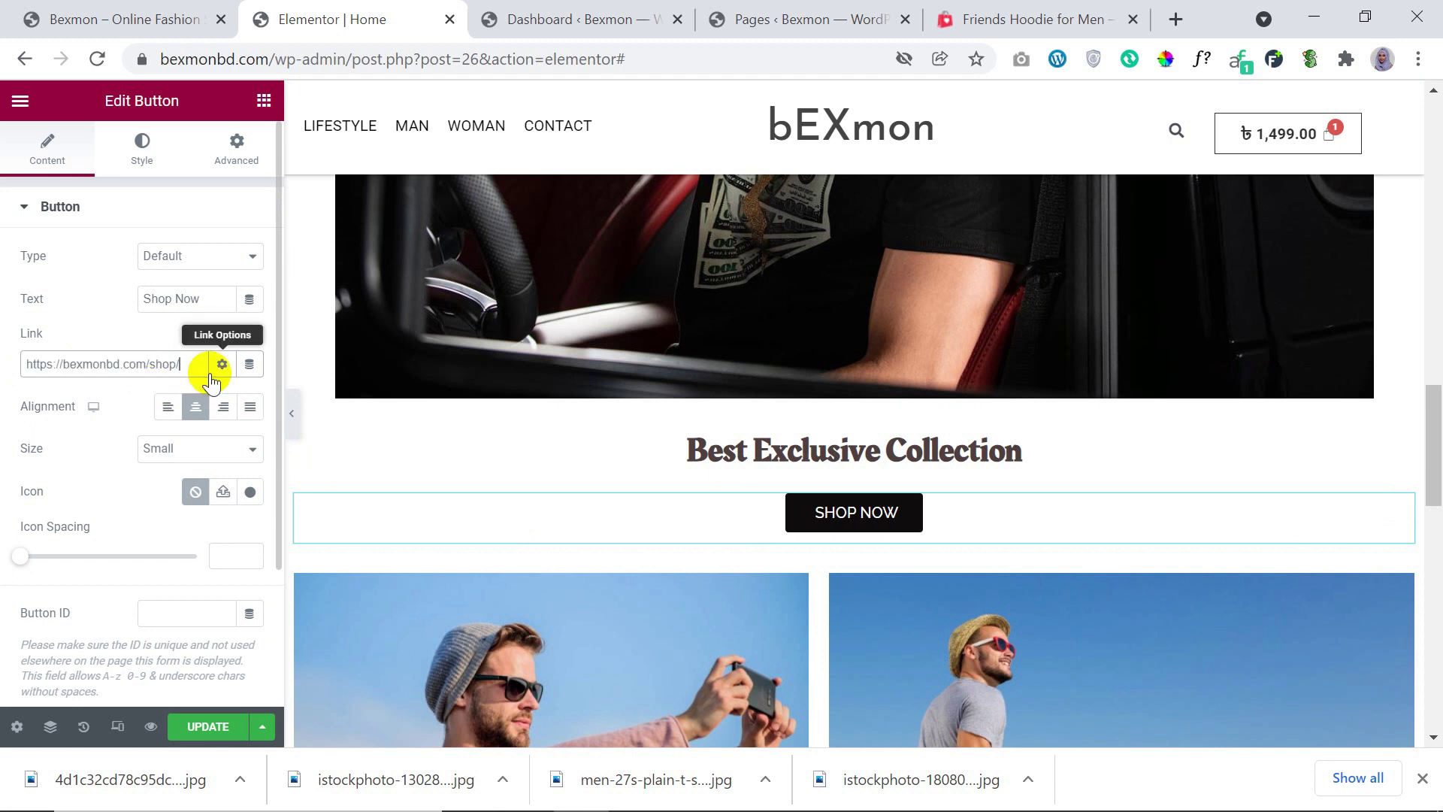
{"action": "left_click", "coordinate": [207, 726]}
{"action": "scroll", "coordinate": [937, 548], "scroll_direction": "down", "scroll_amount": 7}
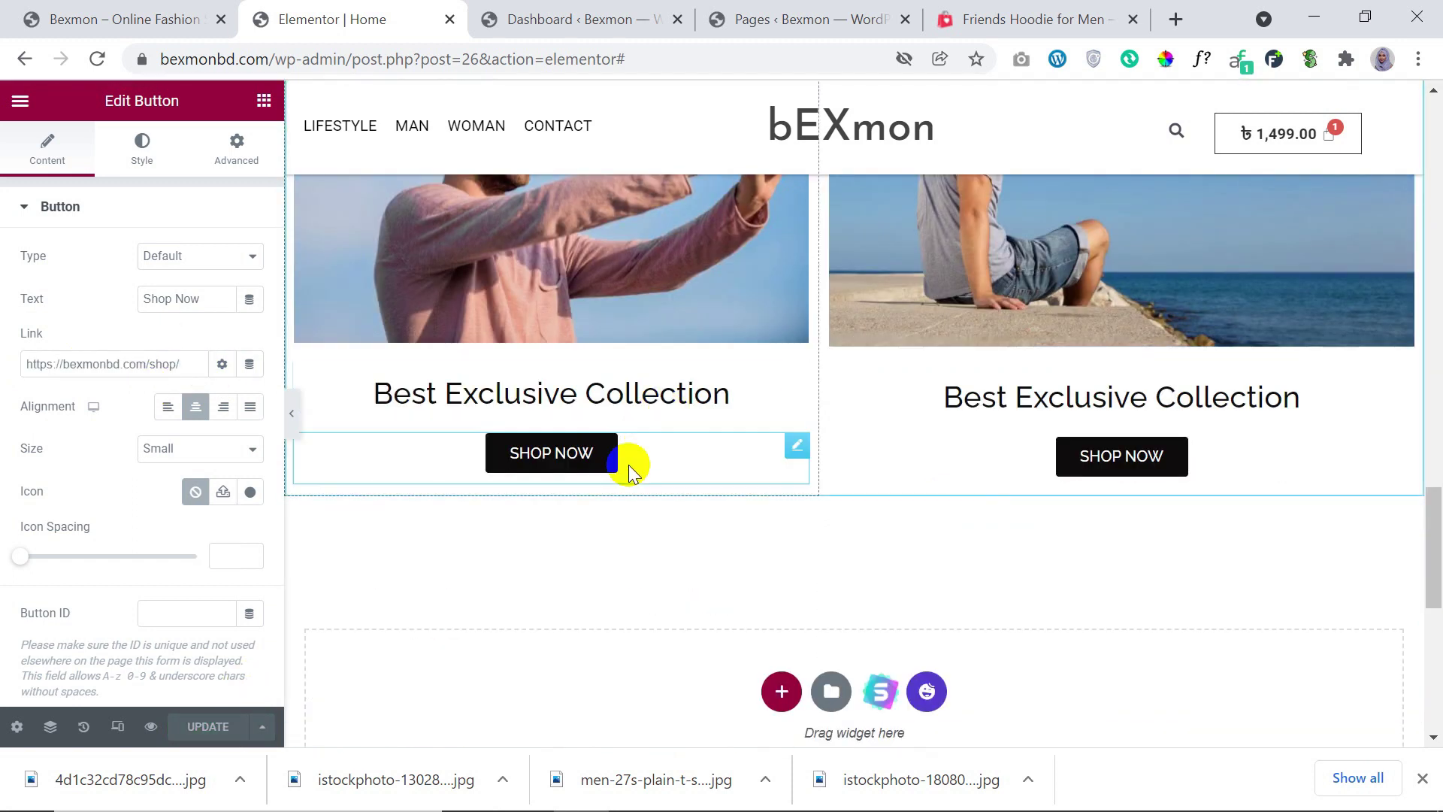
{"action": "scroll", "coordinate": [708, 292], "scroll_direction": "up", "scroll_amount": 9}
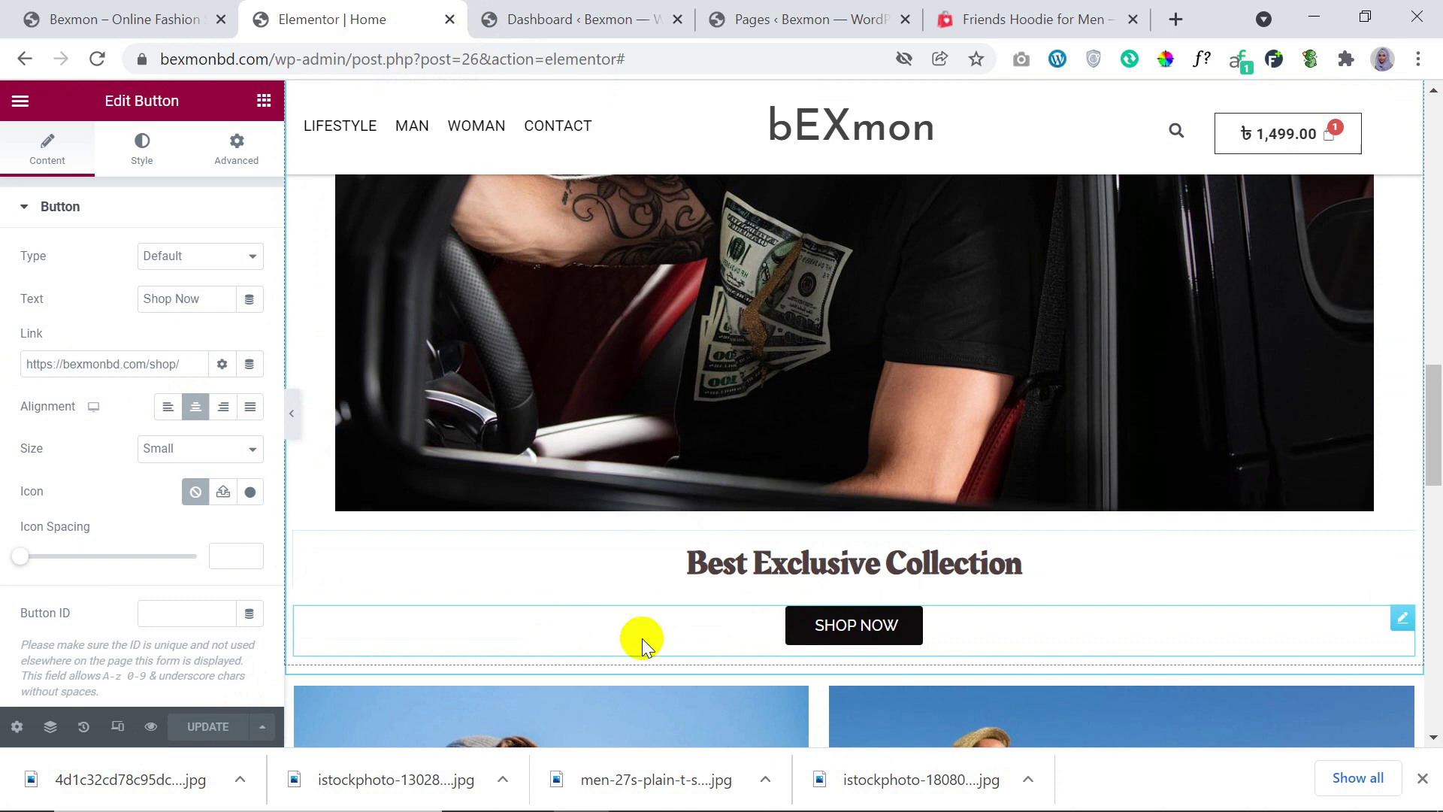
Step: Set the Shop Now button's normal background colour to #897979
{"action": "left_click", "coordinate": [142, 150]}
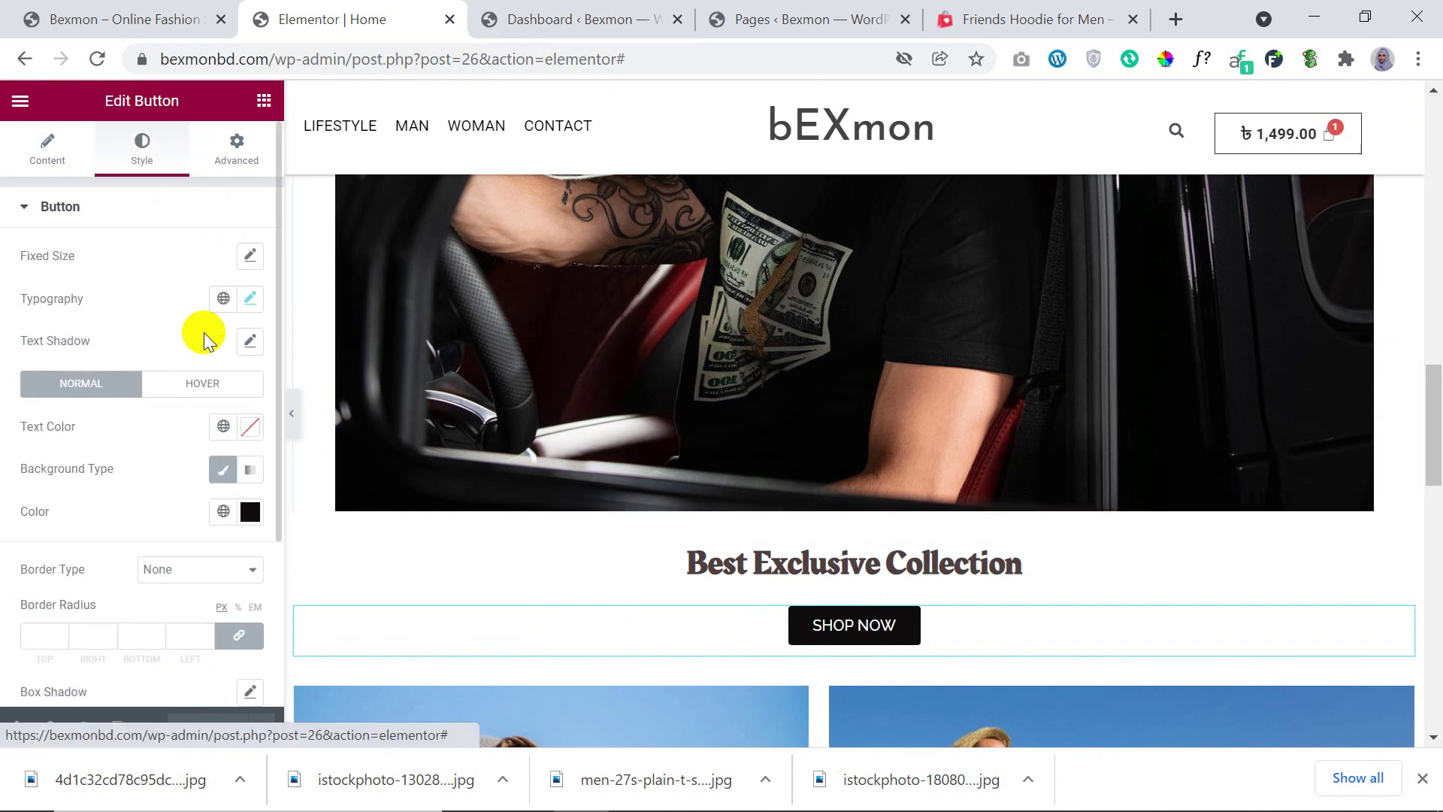
{"action": "left_click", "coordinate": [248, 514]}
{"action": "left_click_drag", "start_coordinate": [200, 349], "coordinate": [171, 304]}
{"action": "left_click", "coordinate": [111, 434]}
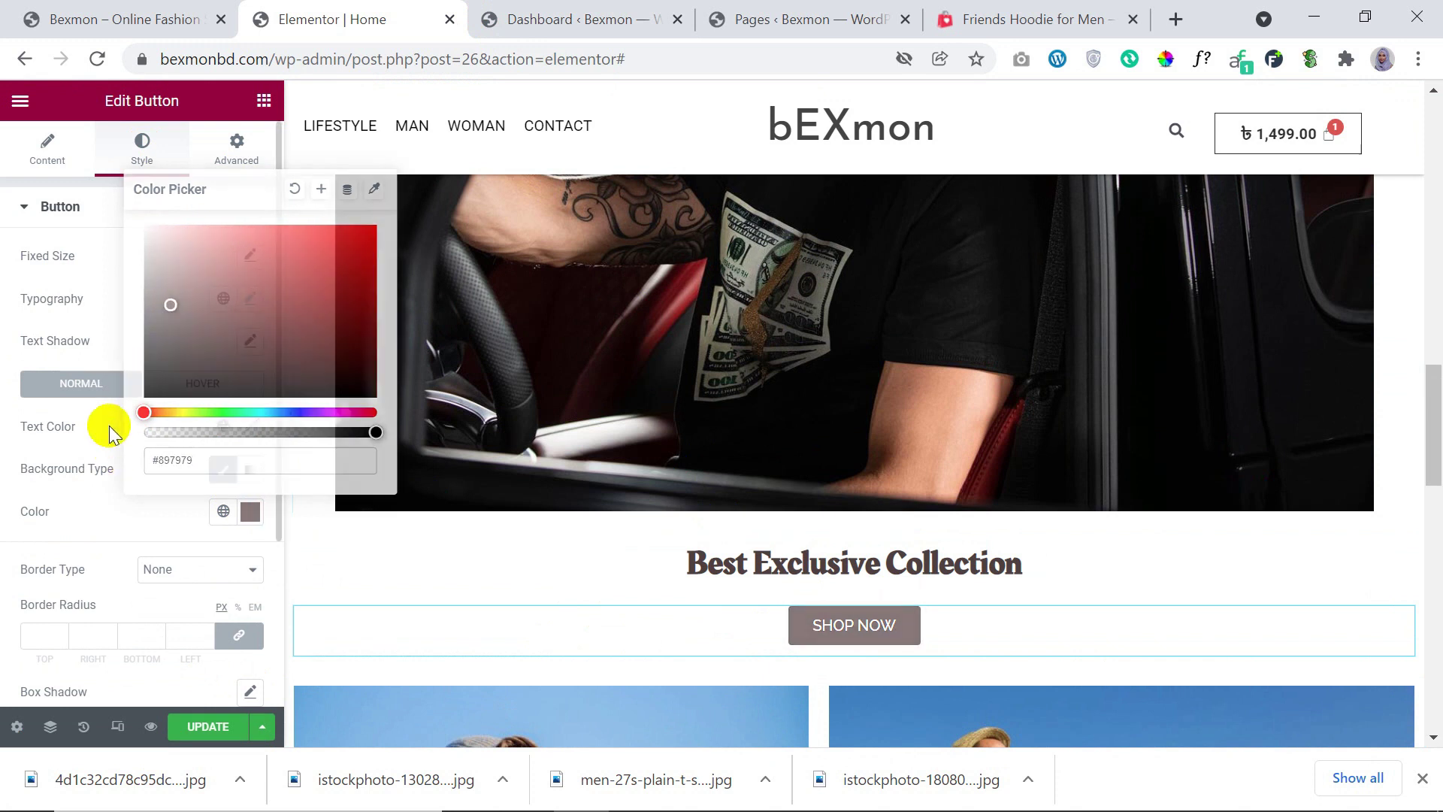
Step: Set the Shop Now button's linked padding to 40 px on all four sides
{"action": "scroll", "coordinate": [171, 434], "scroll_direction": "down", "scroll_amount": 3}
{"action": "scroll", "coordinate": [70, 439], "scroll_direction": "up", "scroll_amount": 2}
{"action": "scroll", "coordinate": [106, 431], "scroll_direction": "down", "scroll_amount": 2}
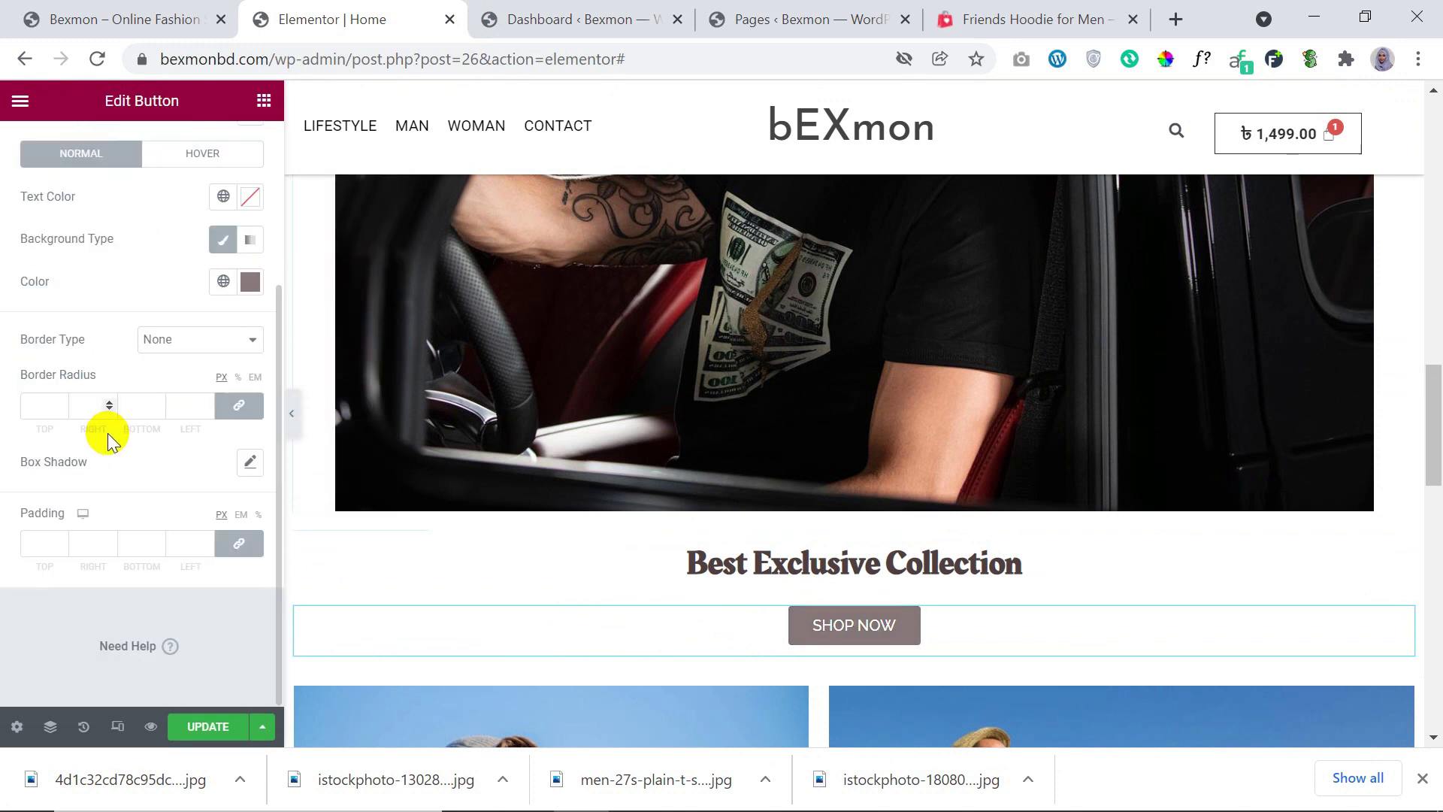
{"action": "left_click", "coordinate": [189, 542]}
{"action": "type", "text": "40"}
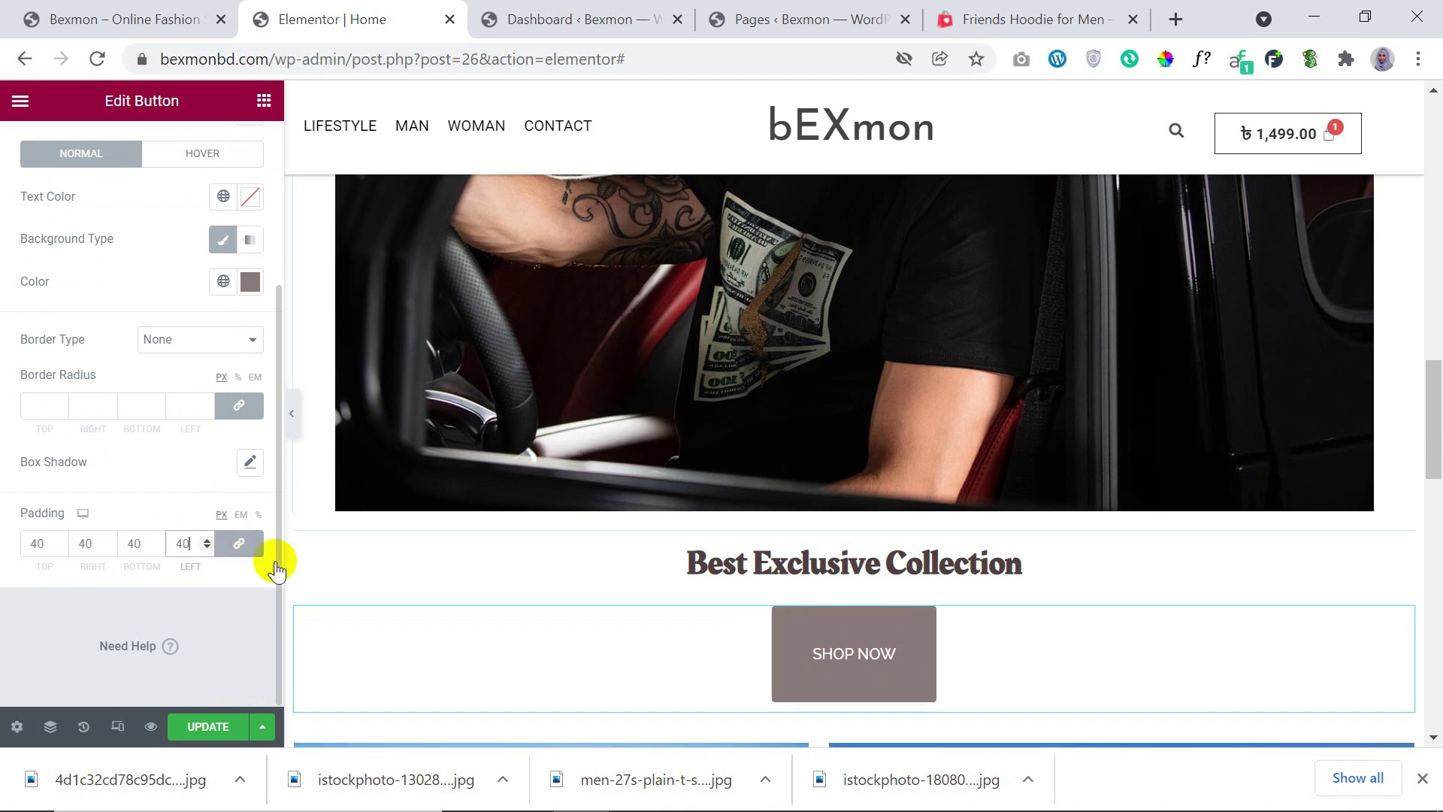
Step: Unlink the Shop Now button's padding values and set the top and bottom padding to 20 px
{"action": "left_click", "coordinate": [229, 548]}
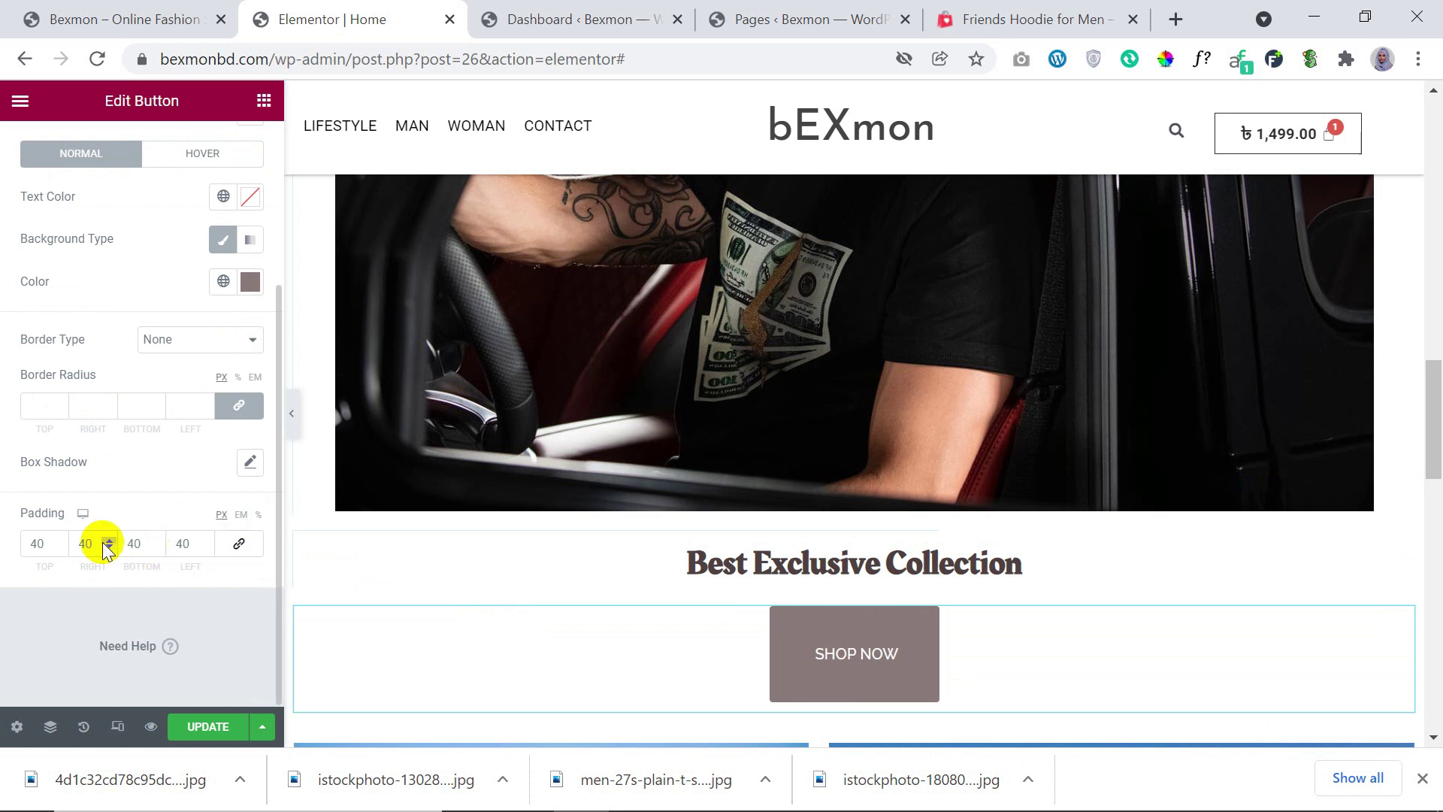
{"action": "double_click", "coordinate": [62, 544]}
{"action": "type", "text": "25"}
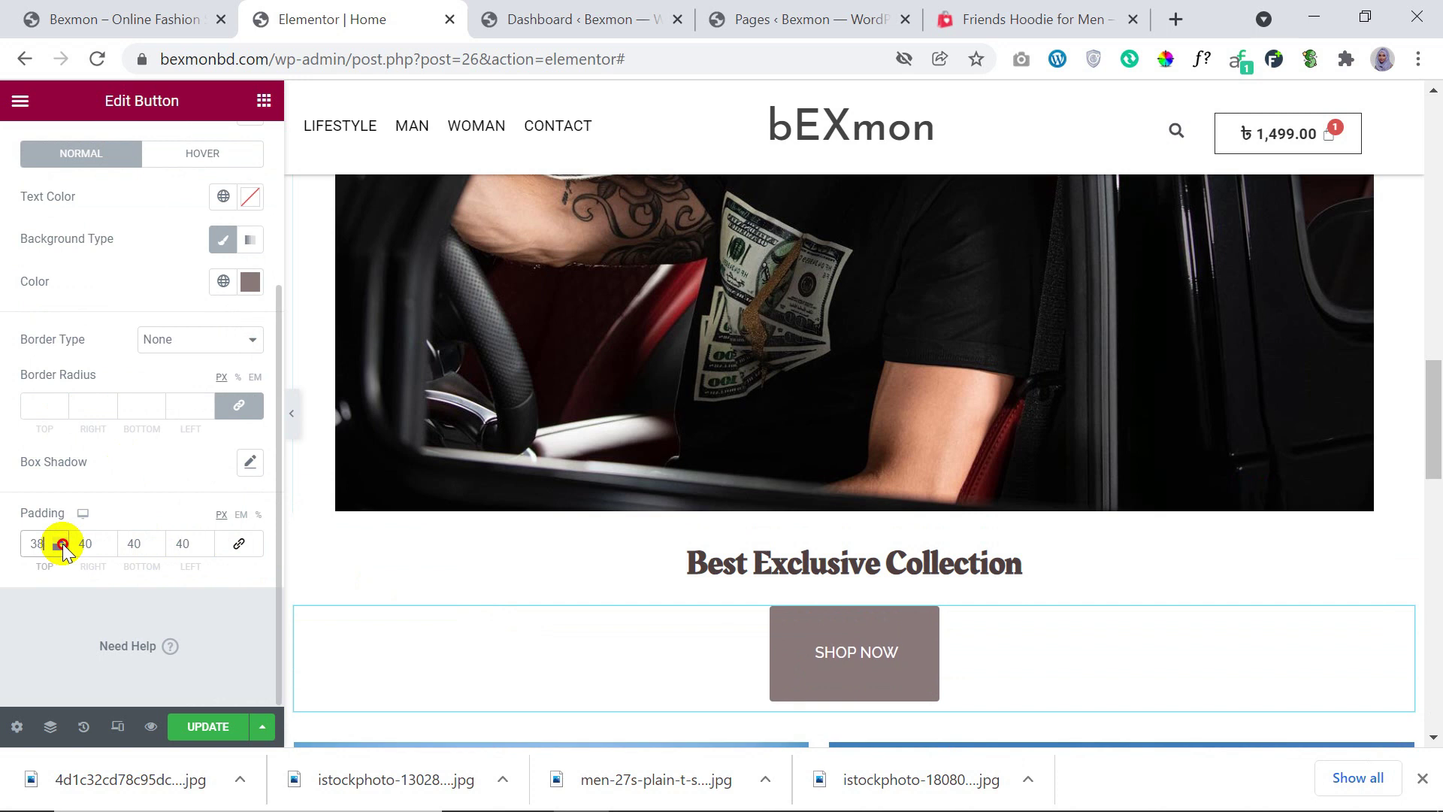
{"action": "left_click", "coordinate": [62, 546]}
{"action": "left_click", "coordinate": [62, 545]}
{"action": "left_click", "coordinate": [62, 545]}
{"action": "left_click", "coordinate": [63, 546]}
{"action": "left_click", "coordinate": [62, 546]}
{"action": "left_click", "coordinate": [62, 545]}
{"action": "left_click", "coordinate": [61, 540]}
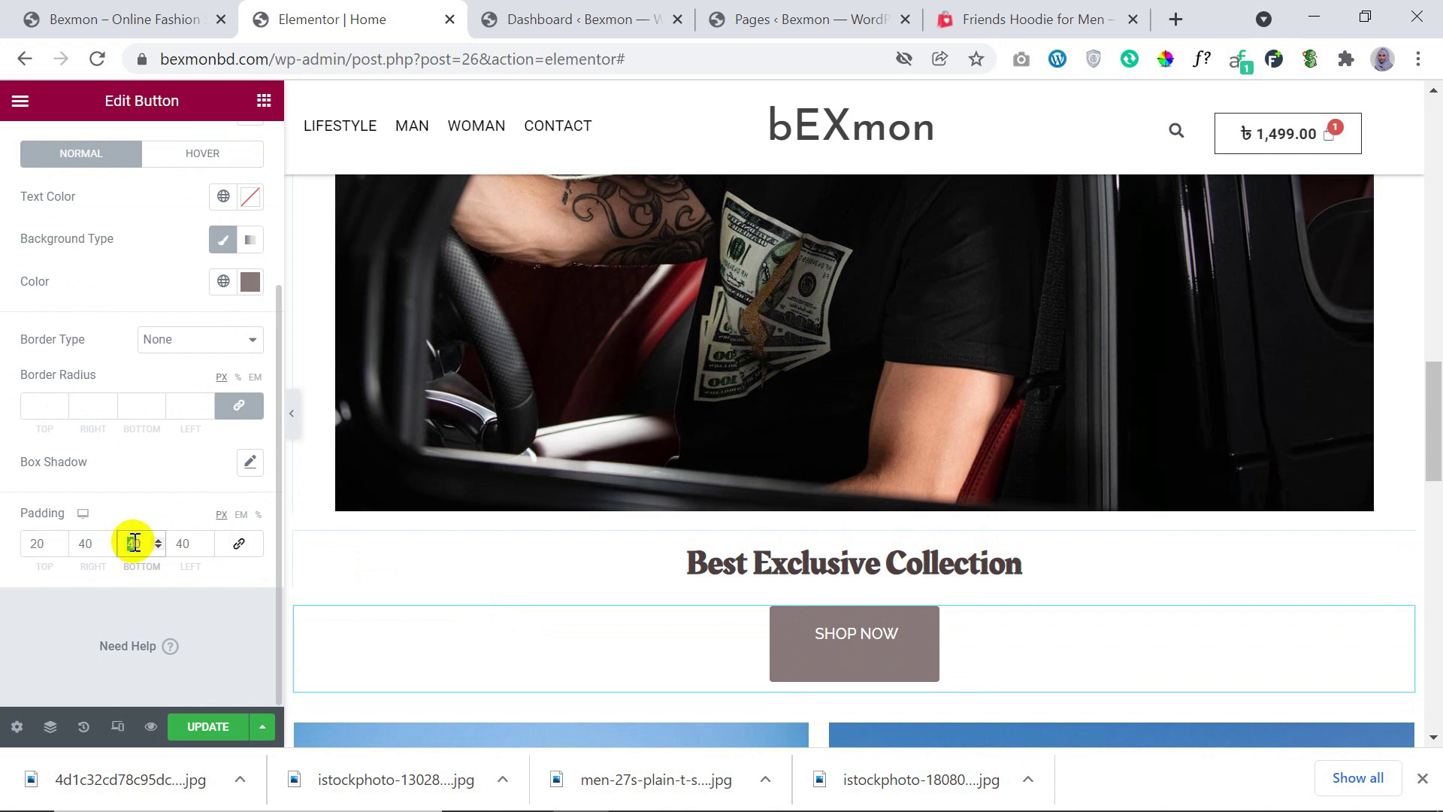
{"action": "type", "text": "20"}
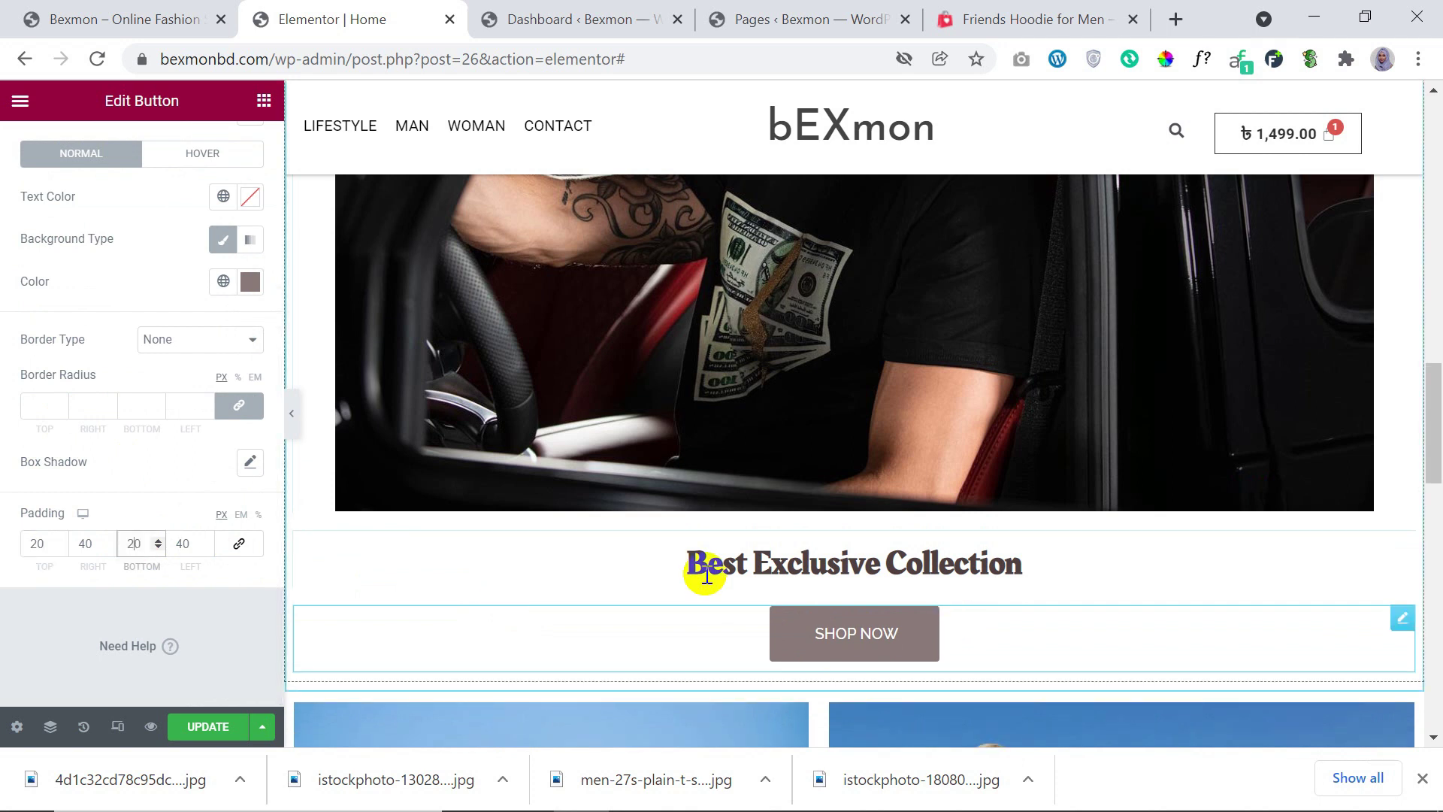
Step: Set the Shop Now button's normal background colour to #000000 and update the page
{"action": "left_click", "coordinate": [249, 281]}
{"action": "left_click_drag", "start_coordinate": [213, 477], "coordinate": [97, 548]}
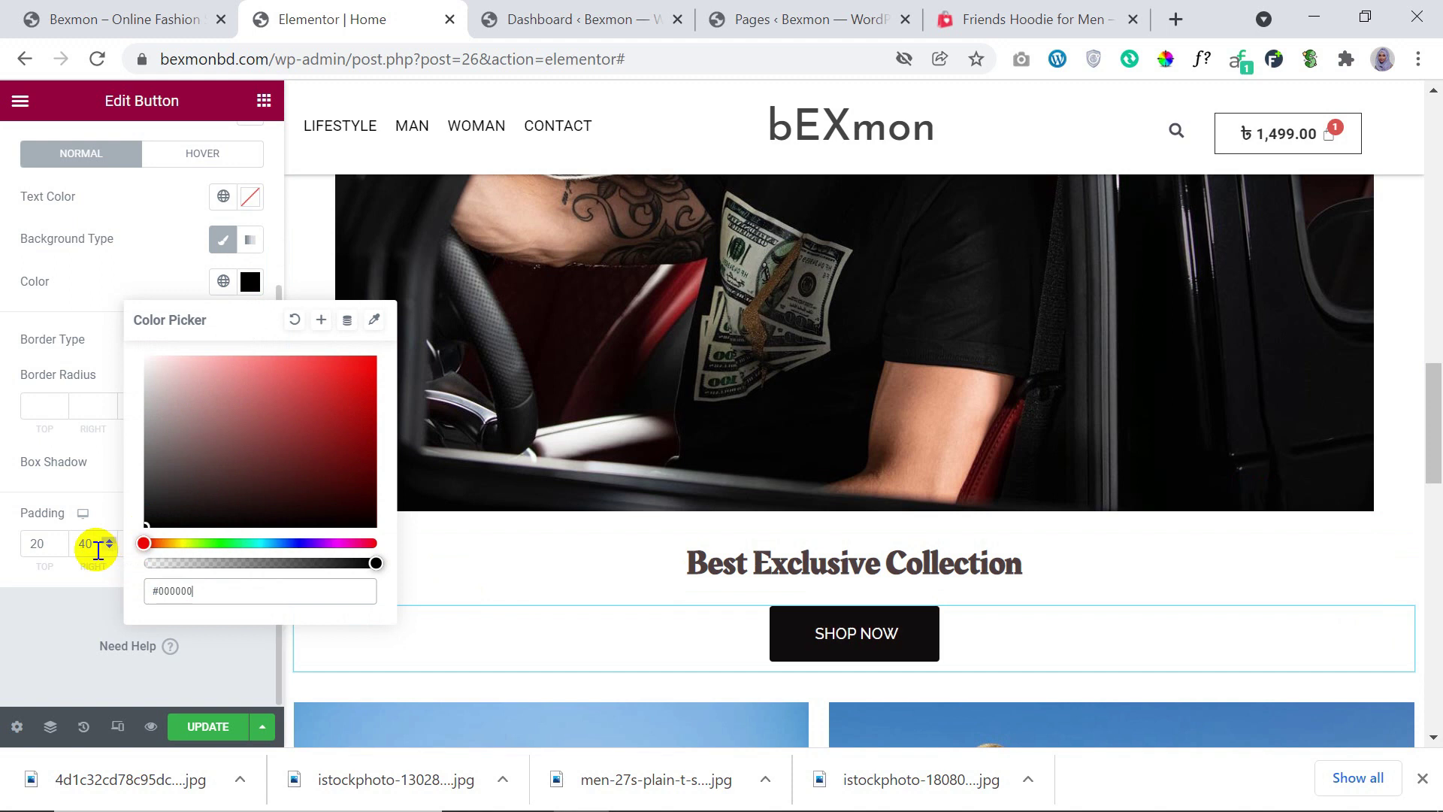
{"action": "left_click", "coordinate": [124, 659]}
{"action": "scroll", "coordinate": [884, 655], "scroll_direction": "down", "scroll_amount": 9}
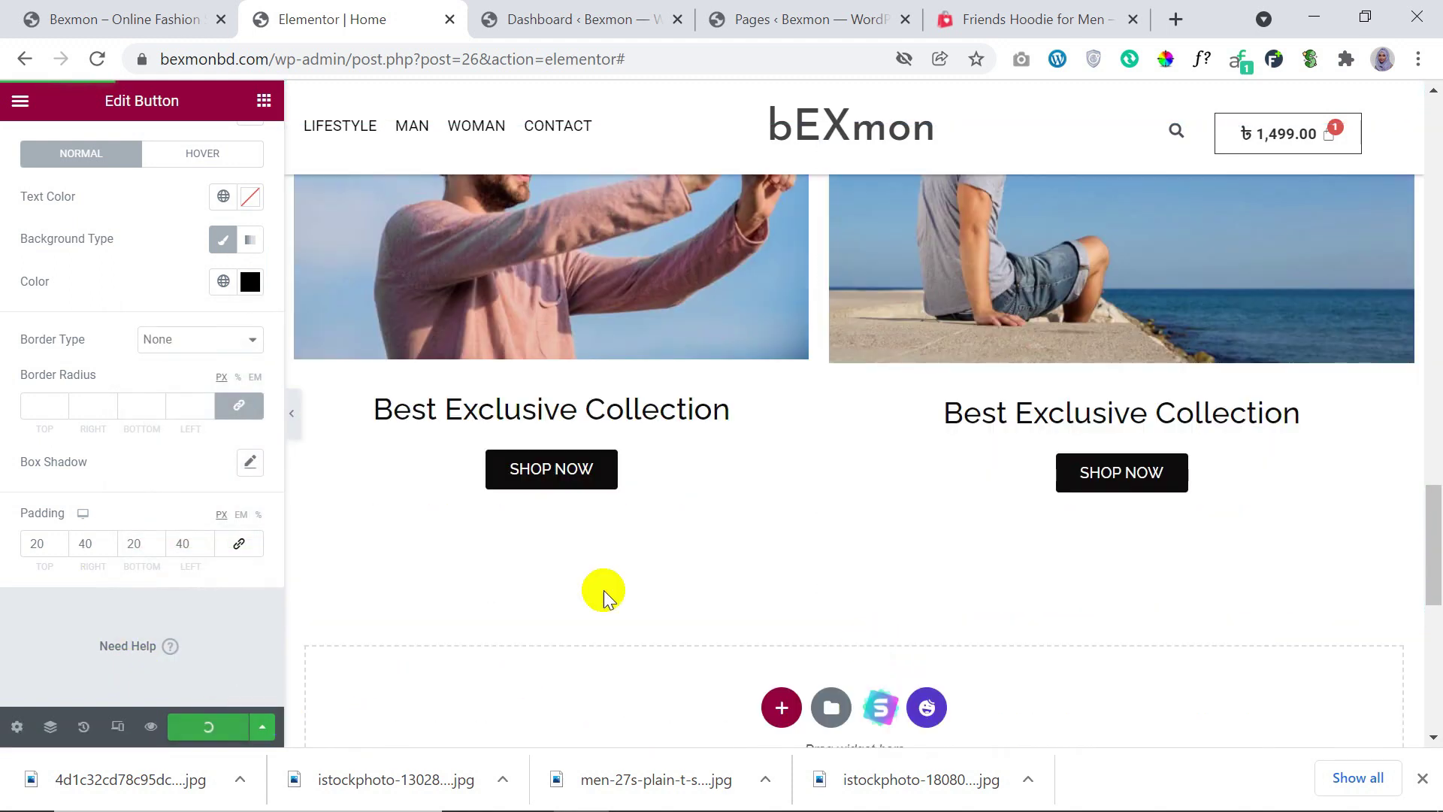
{"action": "scroll", "coordinate": [642, 562], "scroll_direction": "up", "scroll_amount": 20}
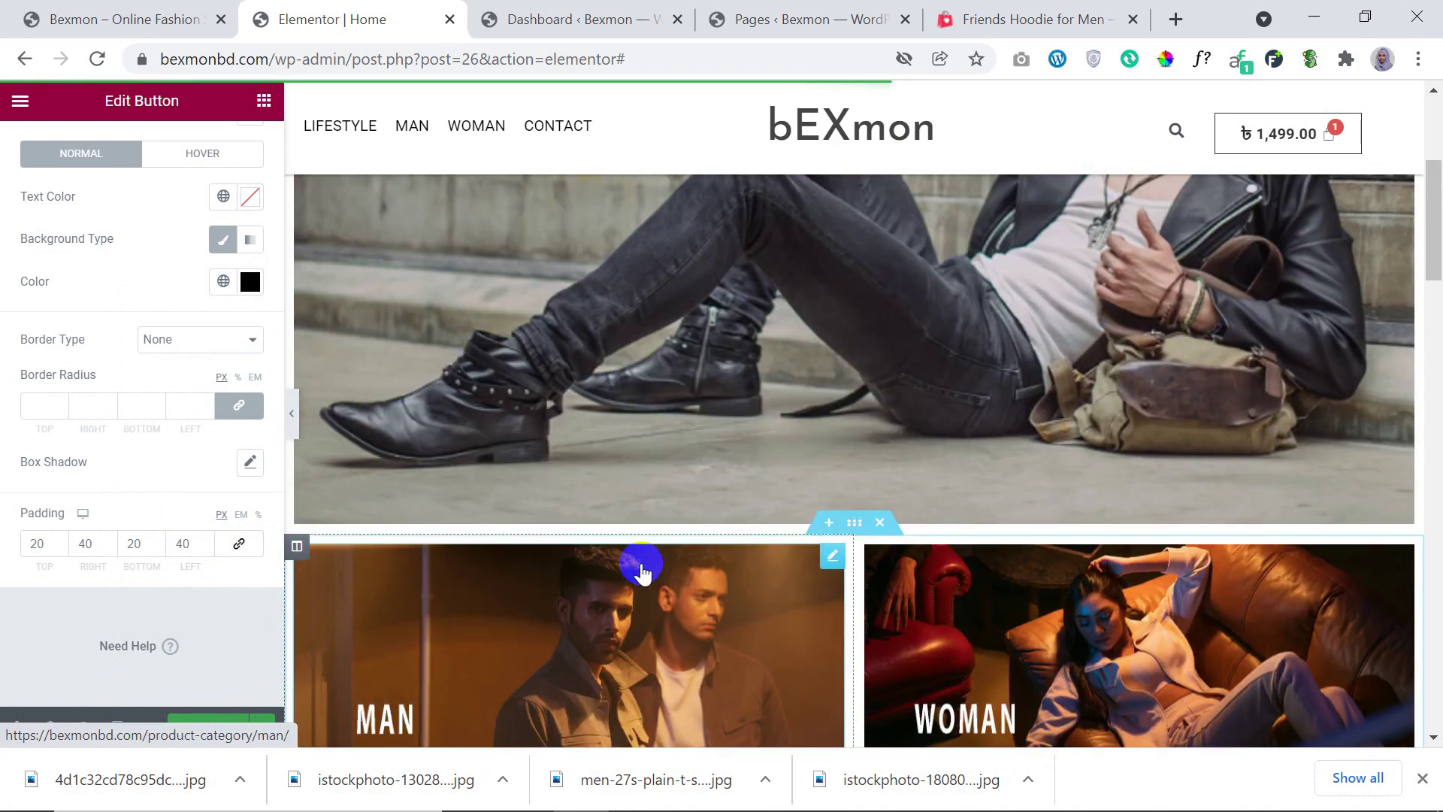
Step: Close the home page editor and look through the Man category page on the live store
{"action": "left_click", "coordinate": [448, 19]}
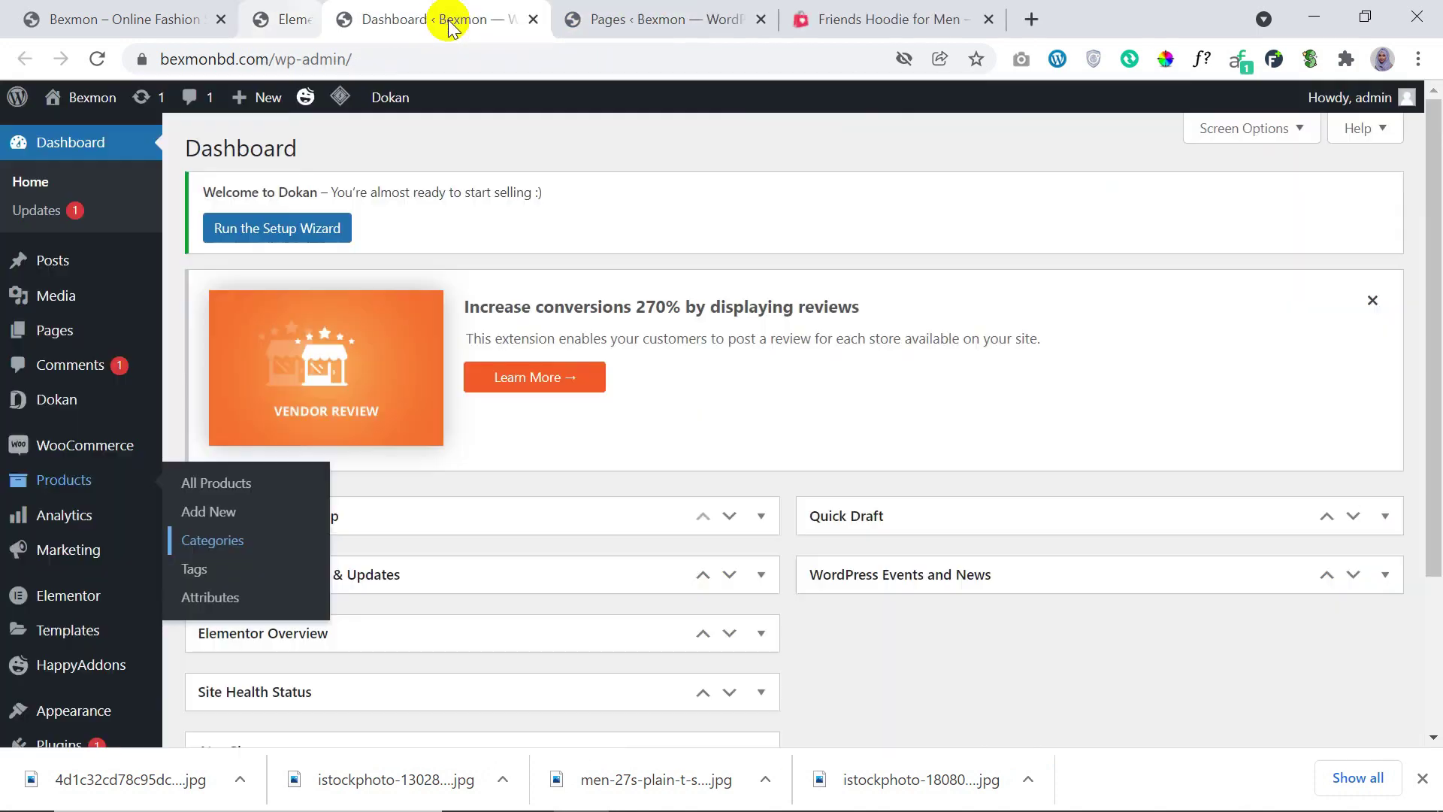
{"action": "left_click", "coordinate": [148, 10]}
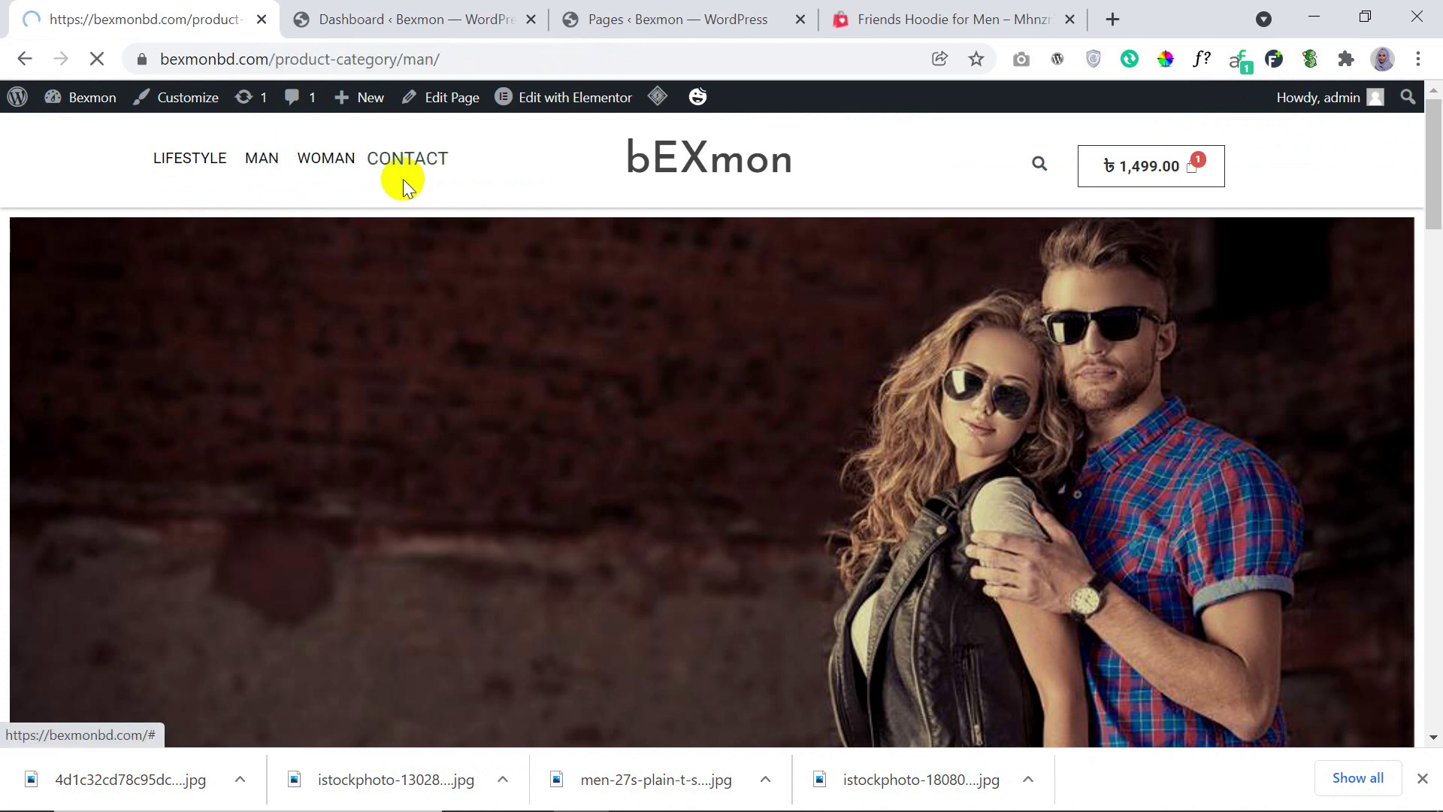
{"action": "scroll", "coordinate": [504, 305], "scroll_direction": "down", "scroll_amount": 10}
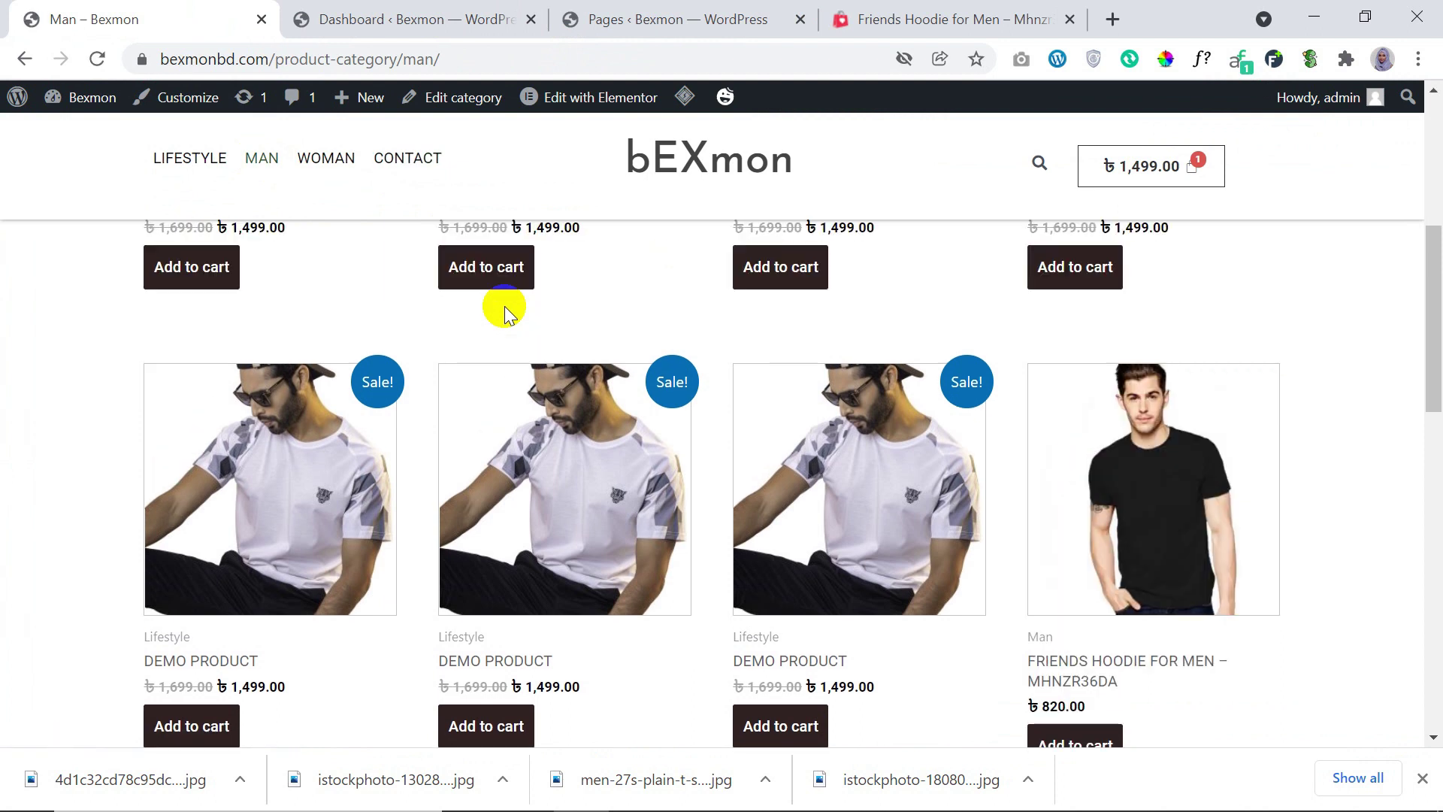
{"action": "scroll", "coordinate": [504, 305], "scroll_direction": "up", "scroll_amount": 3}
{"action": "scroll", "coordinate": [504, 305], "scroll_direction": "up", "scroll_amount": 8}
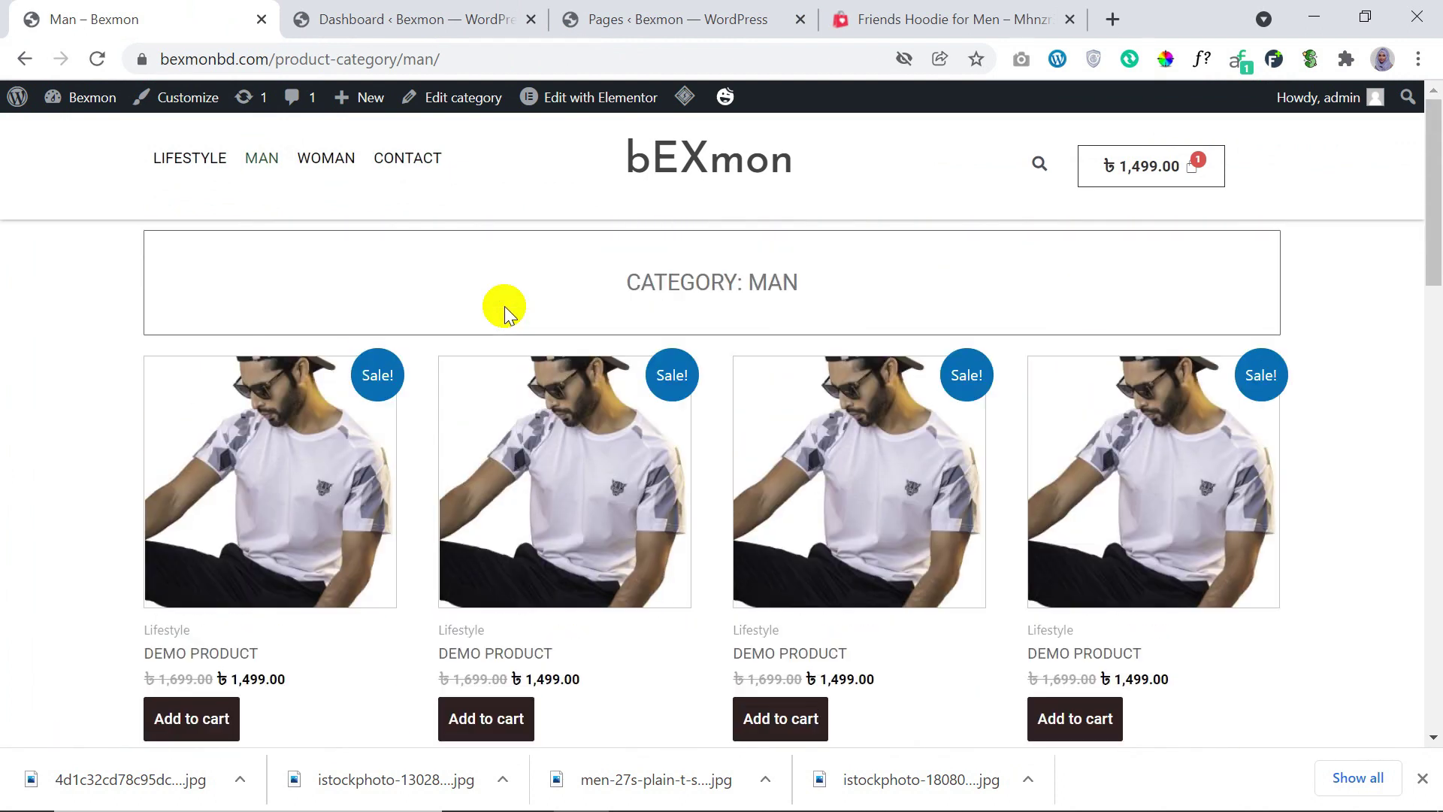
Step: Open the Menus screen under Appearance in the WordPress dashboard
{"action": "left_click", "coordinate": [391, 9]}
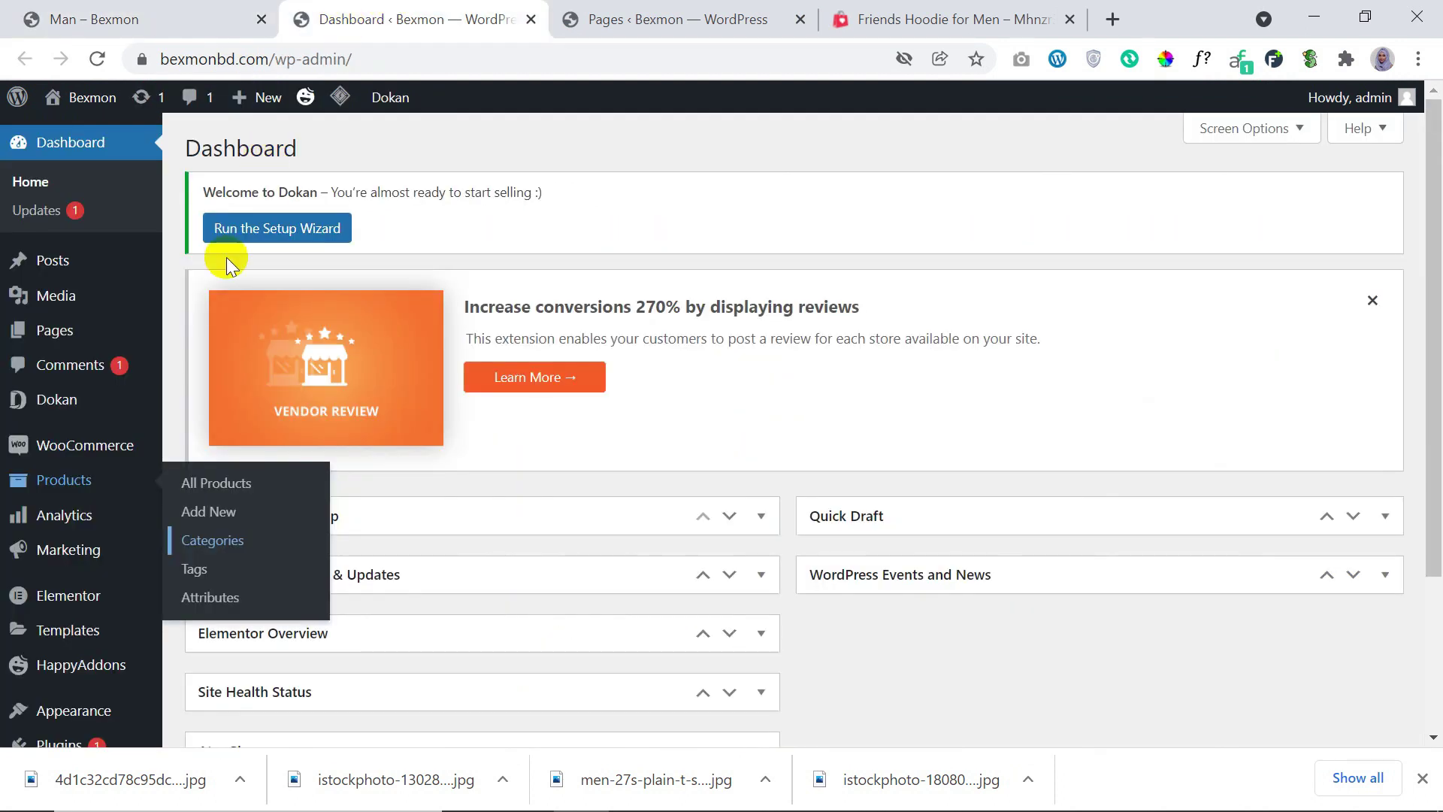
{"action": "scroll", "coordinate": [52, 549], "scroll_direction": "down", "scroll_amount": 2}
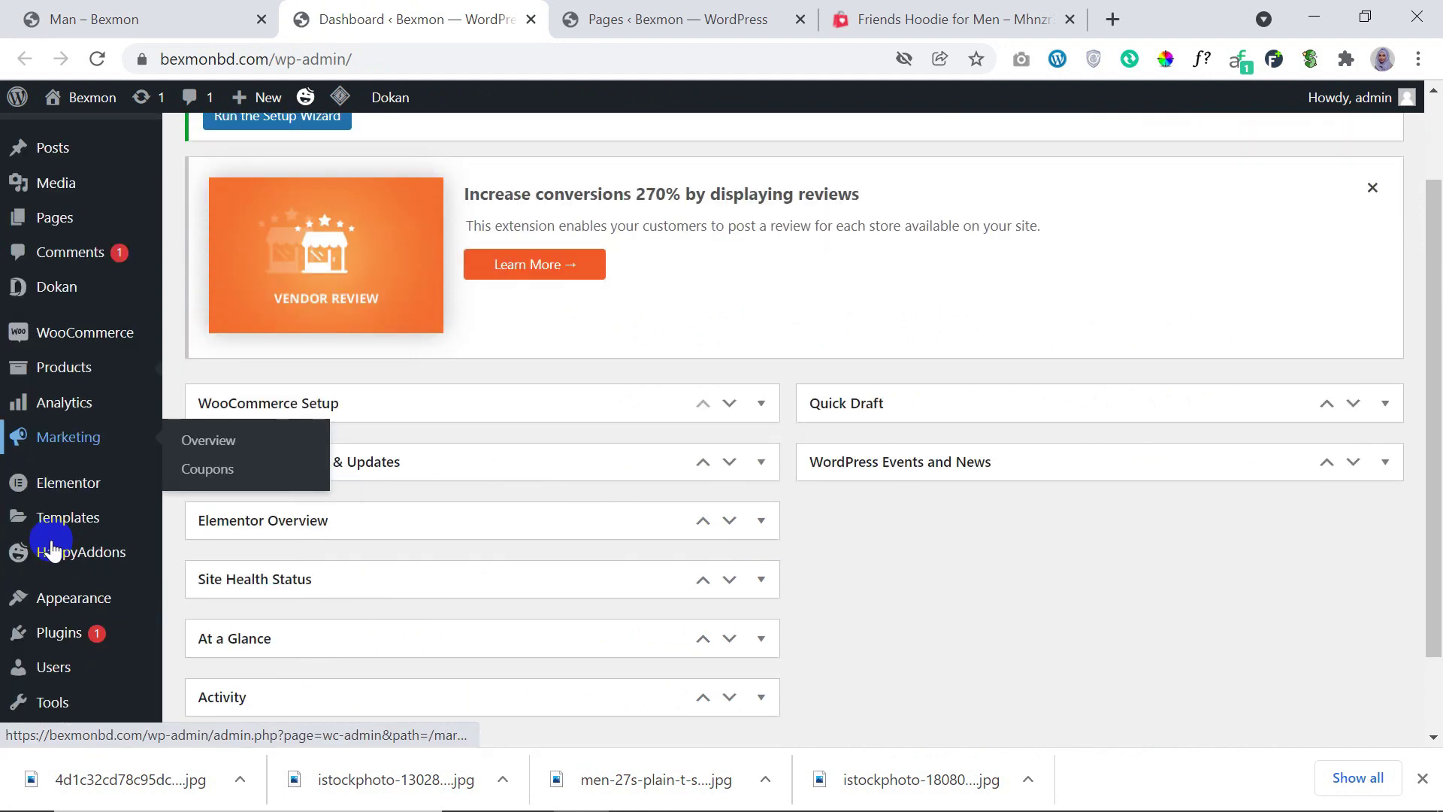
{"action": "scroll", "coordinate": [53, 549], "scroll_direction": "down", "scroll_amount": 1}
{"action": "mouse_move", "coordinate": [52, 499]}
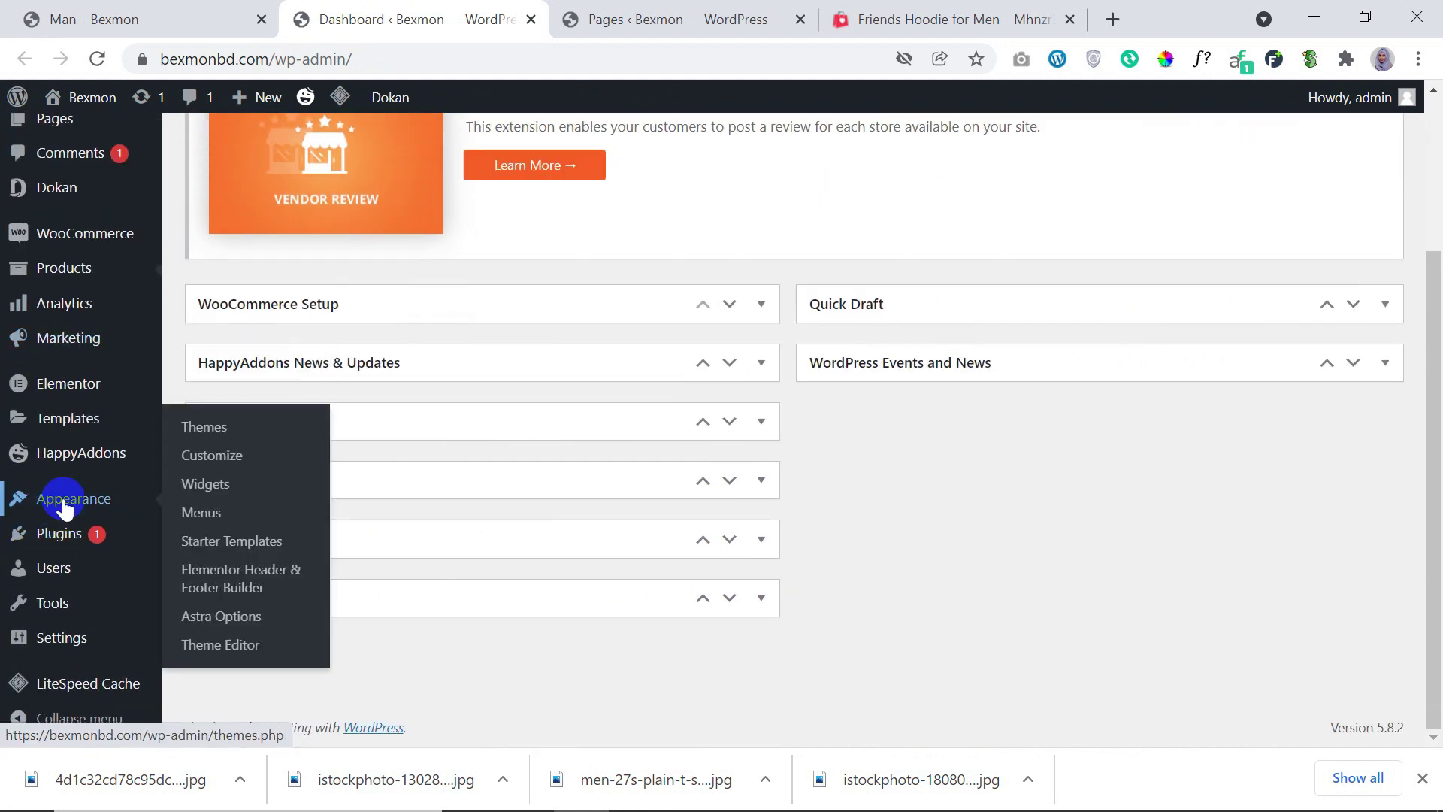
{"action": "left_click", "coordinate": [207, 514]}
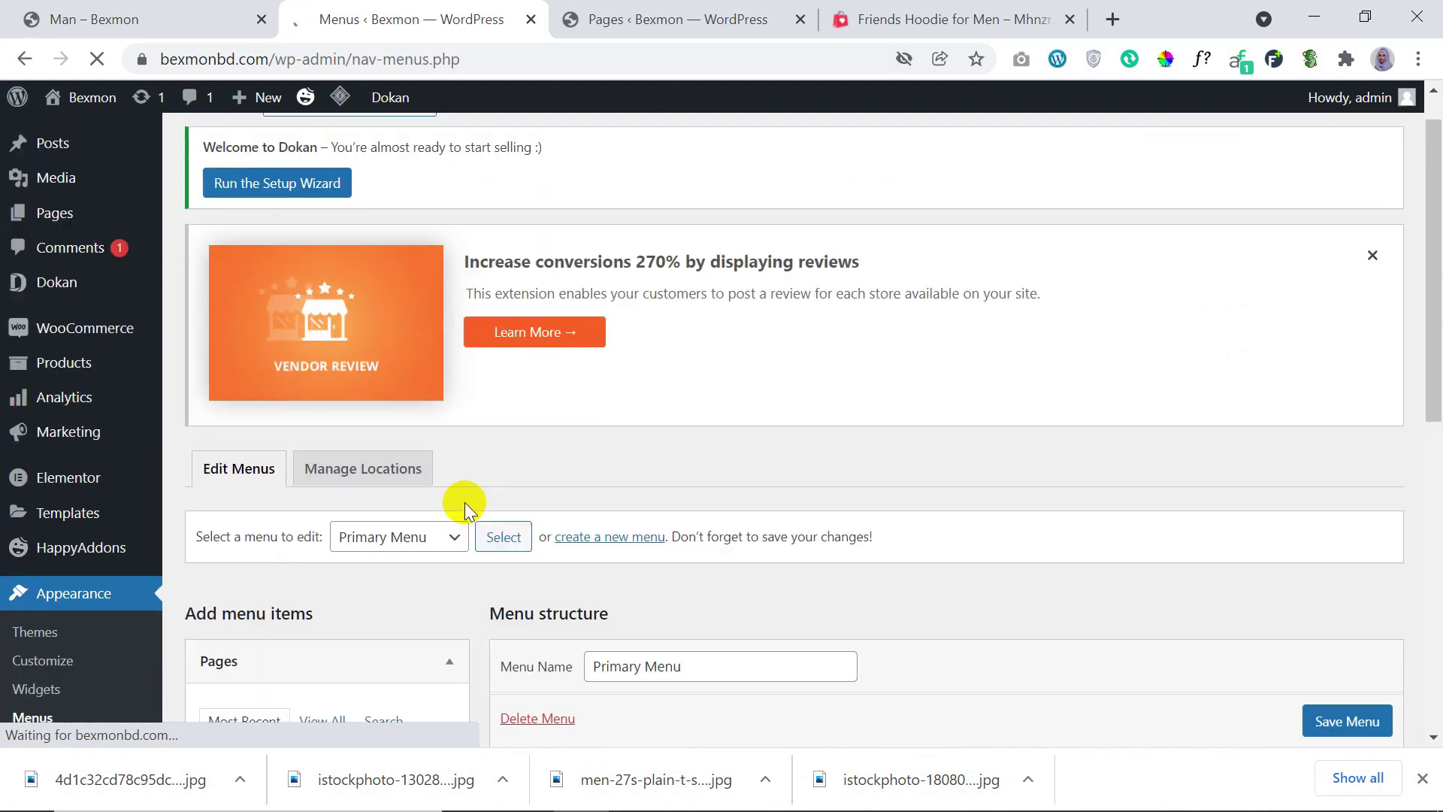
Step: Examine the Primary Menu's structure and the settings of its Man and Woman items
{"action": "scroll", "coordinate": [464, 502], "scroll_direction": "down", "scroll_amount": 5}
{"action": "scroll", "coordinate": [464, 502], "scroll_direction": "up", "scroll_amount": 2}
{"action": "scroll", "coordinate": [464, 502], "scroll_direction": "up", "scroll_amount": 1}
{"action": "left_click", "coordinate": [357, 359]}
{"action": "left_click", "coordinate": [1136, 727]}
{"action": "scroll", "coordinate": [938, 516], "scroll_direction": "down", "scroll_amount": 6}
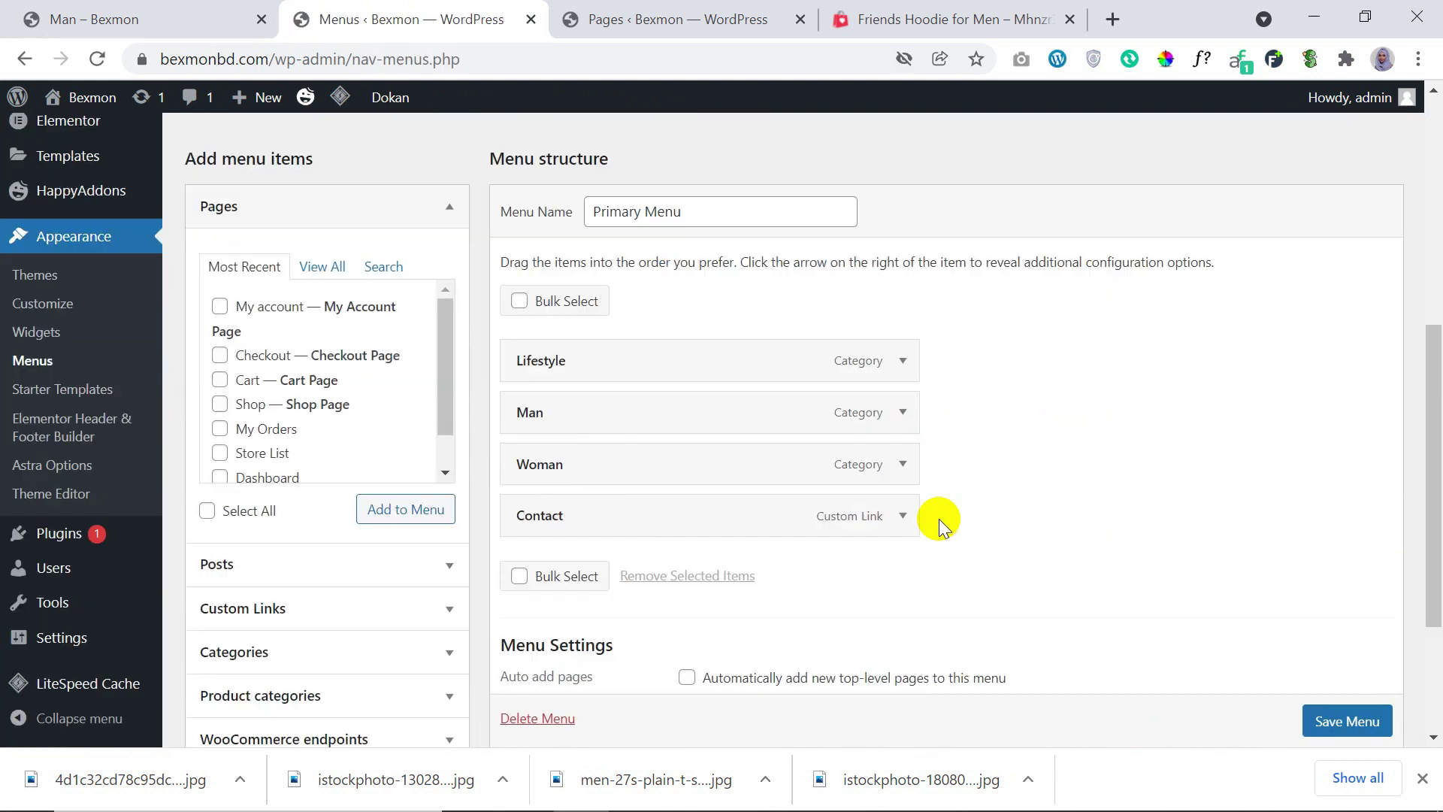
{"action": "scroll", "coordinate": [473, 293], "scroll_direction": "up", "scroll_amount": 3}
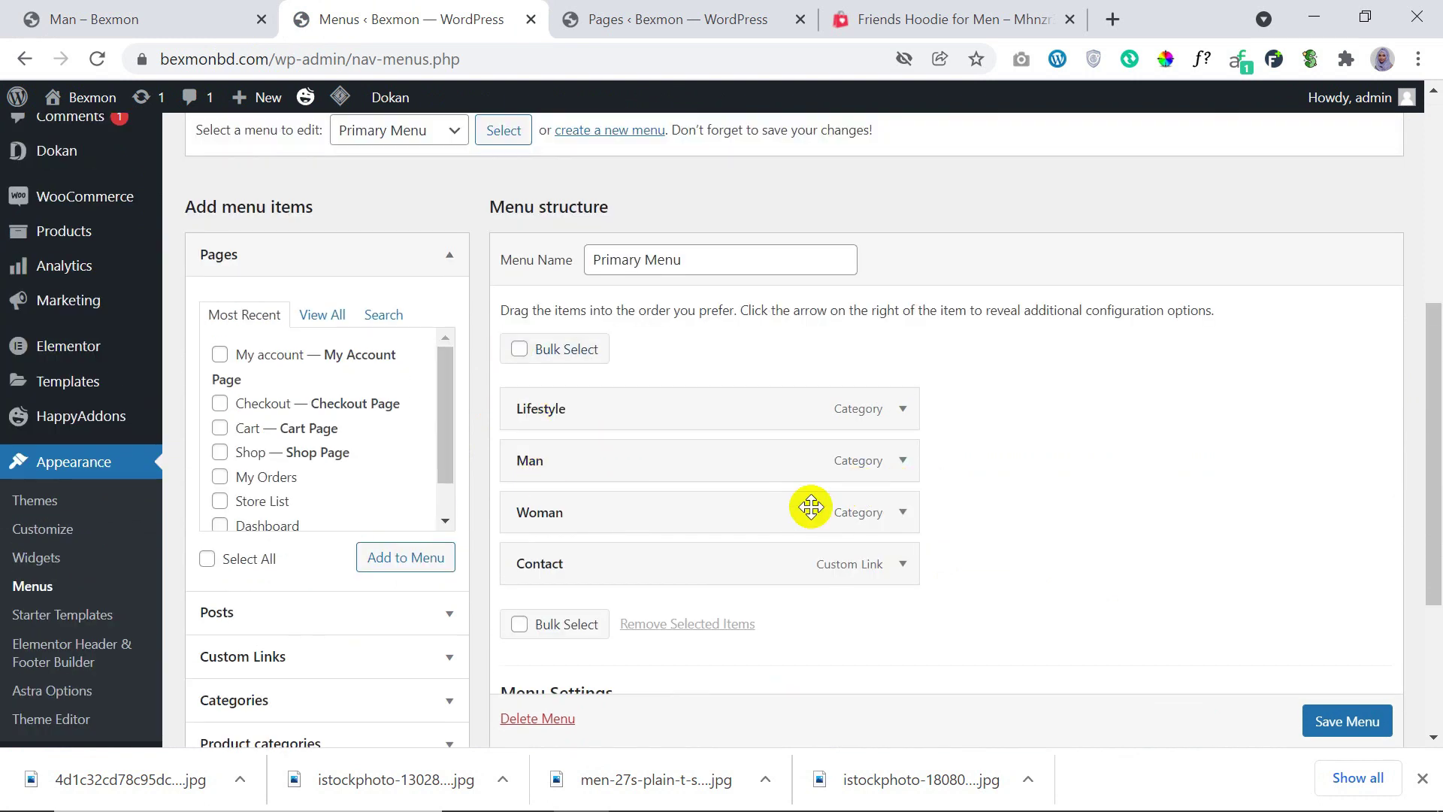
{"action": "left_click", "coordinate": [902, 461]}
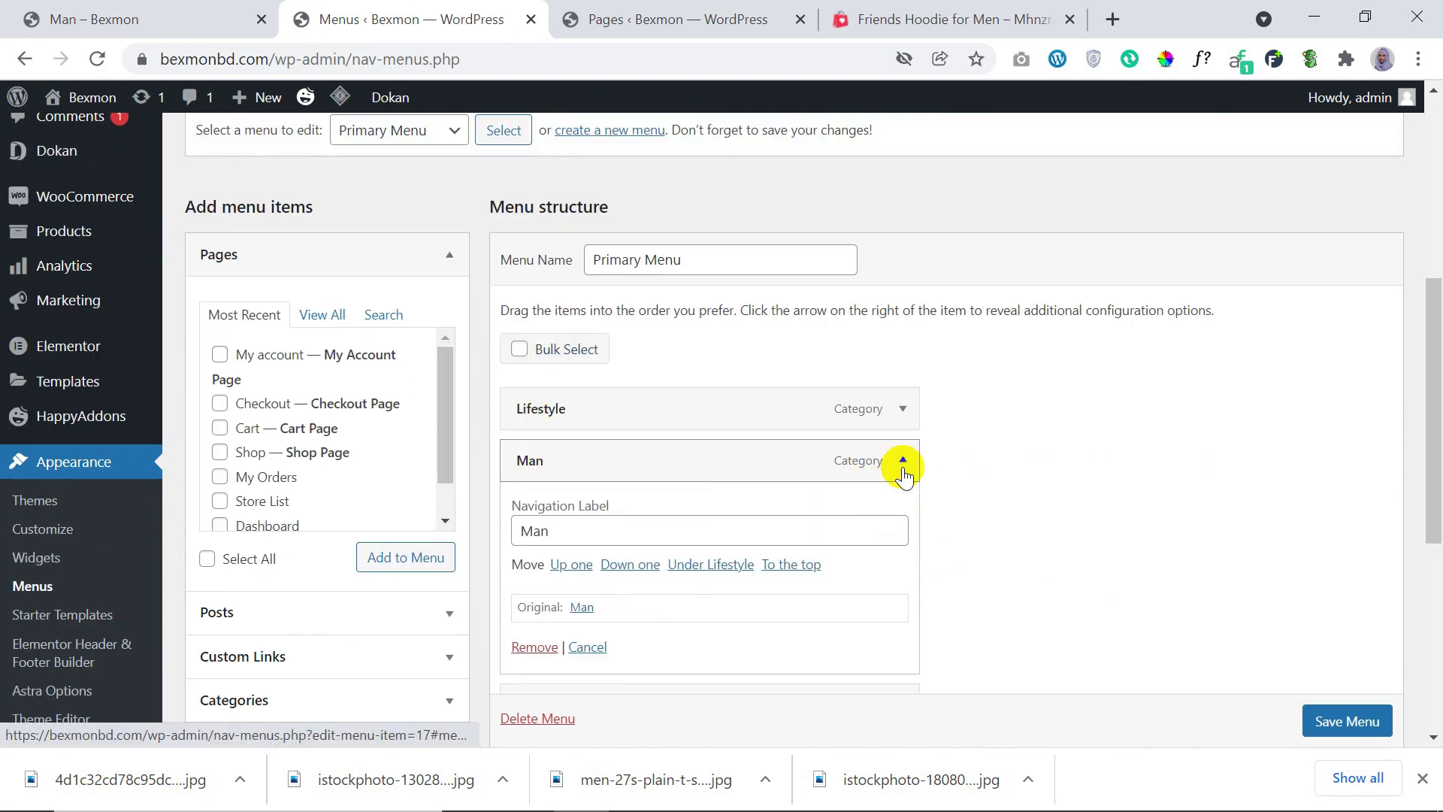
{"action": "left_click", "coordinate": [903, 461]}
{"action": "left_click", "coordinate": [896, 517]}
{"action": "left_click", "coordinate": [896, 518]}
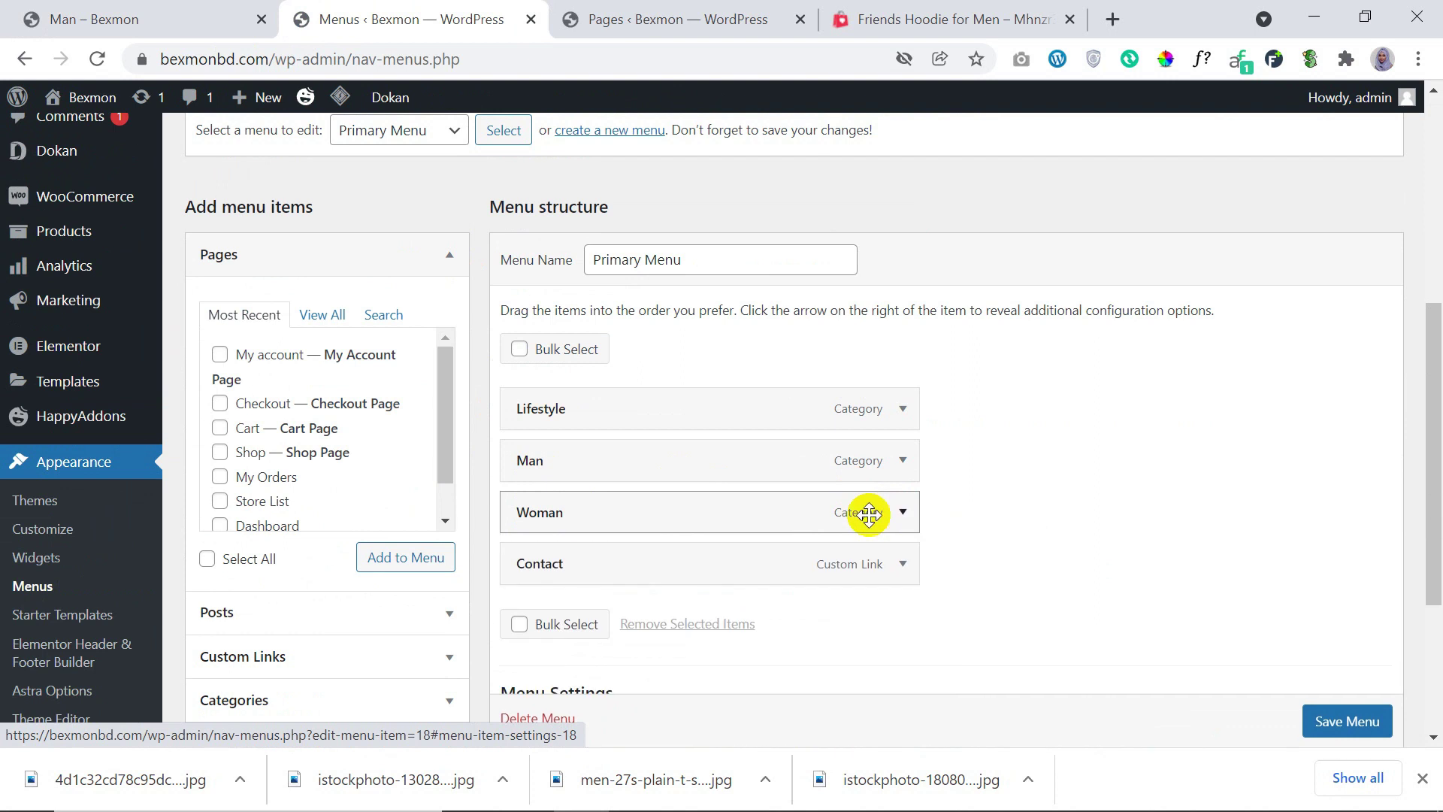
Step: Add the Summer Collection product category to the Primary Menu and save the menu
{"action": "scroll", "coordinate": [417, 529], "scroll_direction": "down", "scroll_amount": 2}
{"action": "scroll", "coordinate": [296, 629], "scroll_direction": "down", "scroll_amount": 3}
{"action": "left_click", "coordinate": [274, 520]}
{"action": "left_click", "coordinate": [220, 303]}
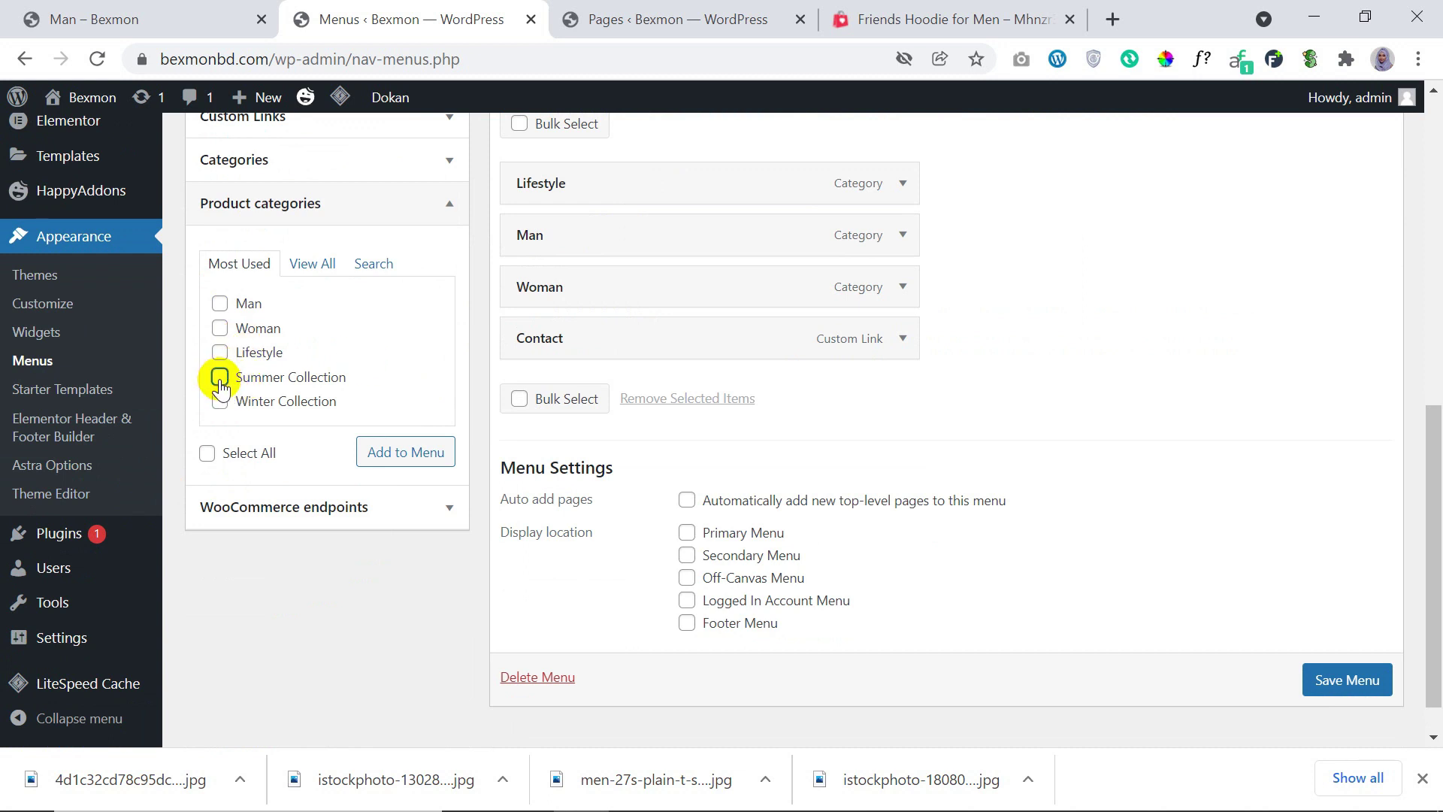
{"action": "left_click", "coordinate": [385, 458]}
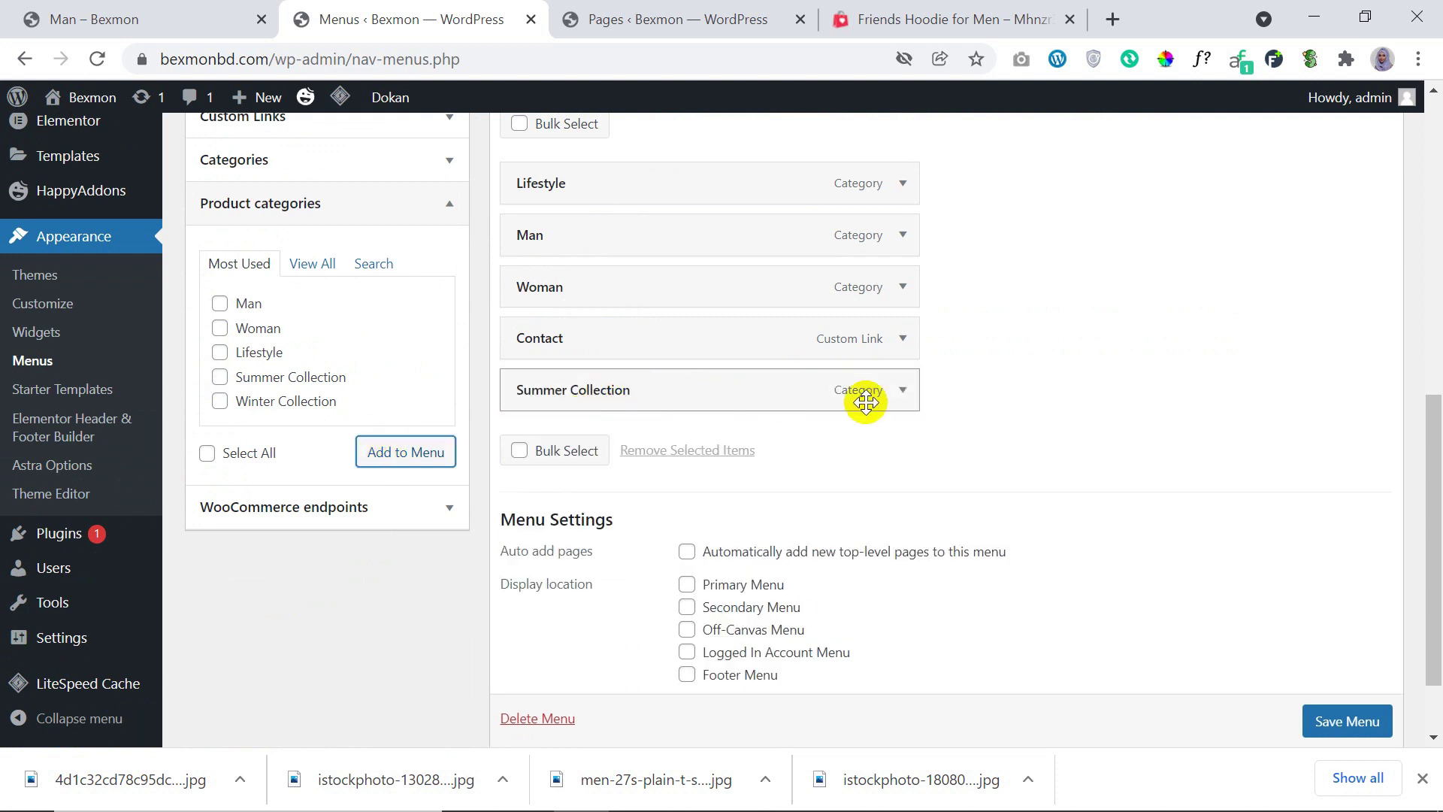
{"action": "left_click", "coordinate": [905, 391]}
{"action": "left_click", "coordinate": [905, 394]}
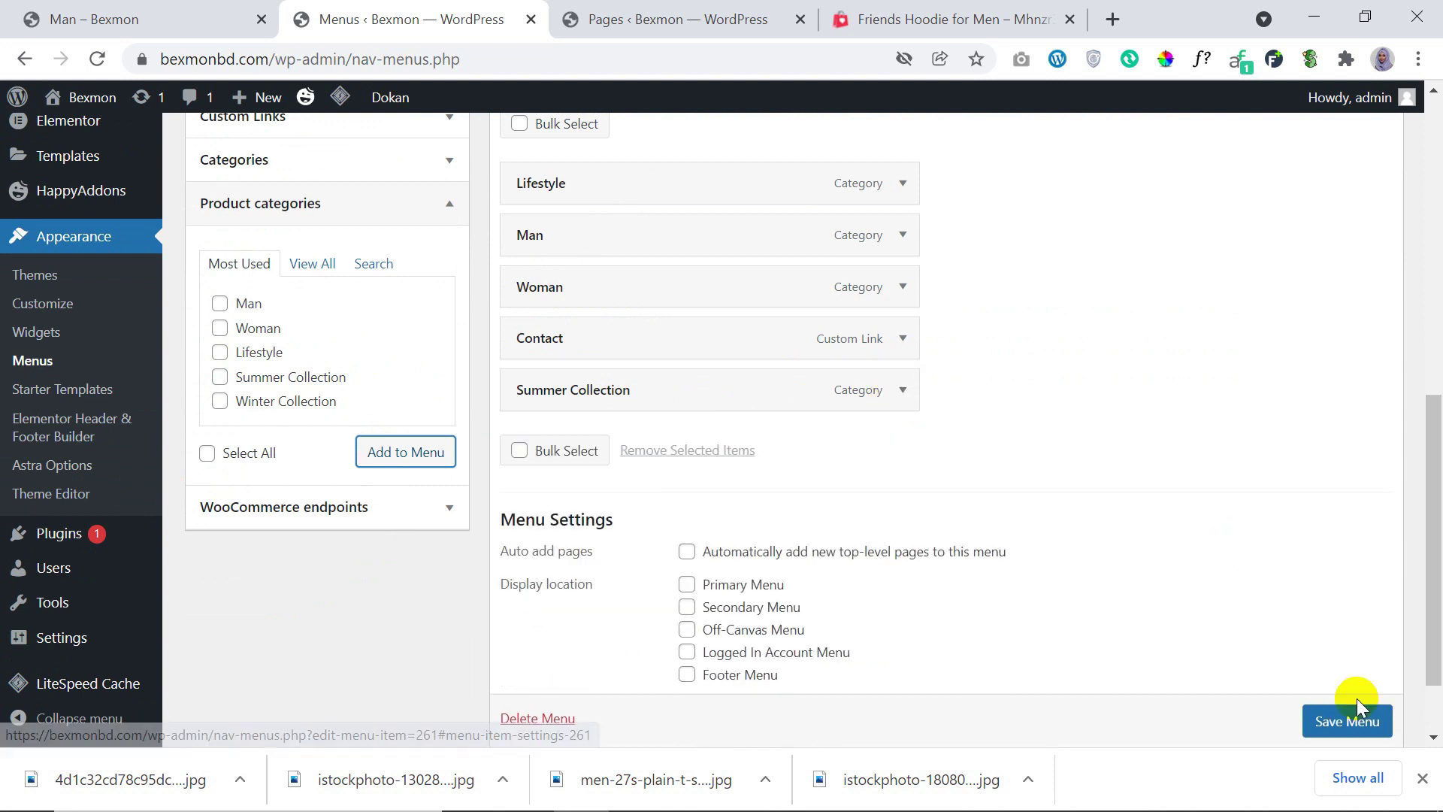
{"action": "left_click", "coordinate": [1357, 723]}
{"action": "scroll", "coordinate": [1360, 730], "scroll_direction": "down", "scroll_amount": 1}
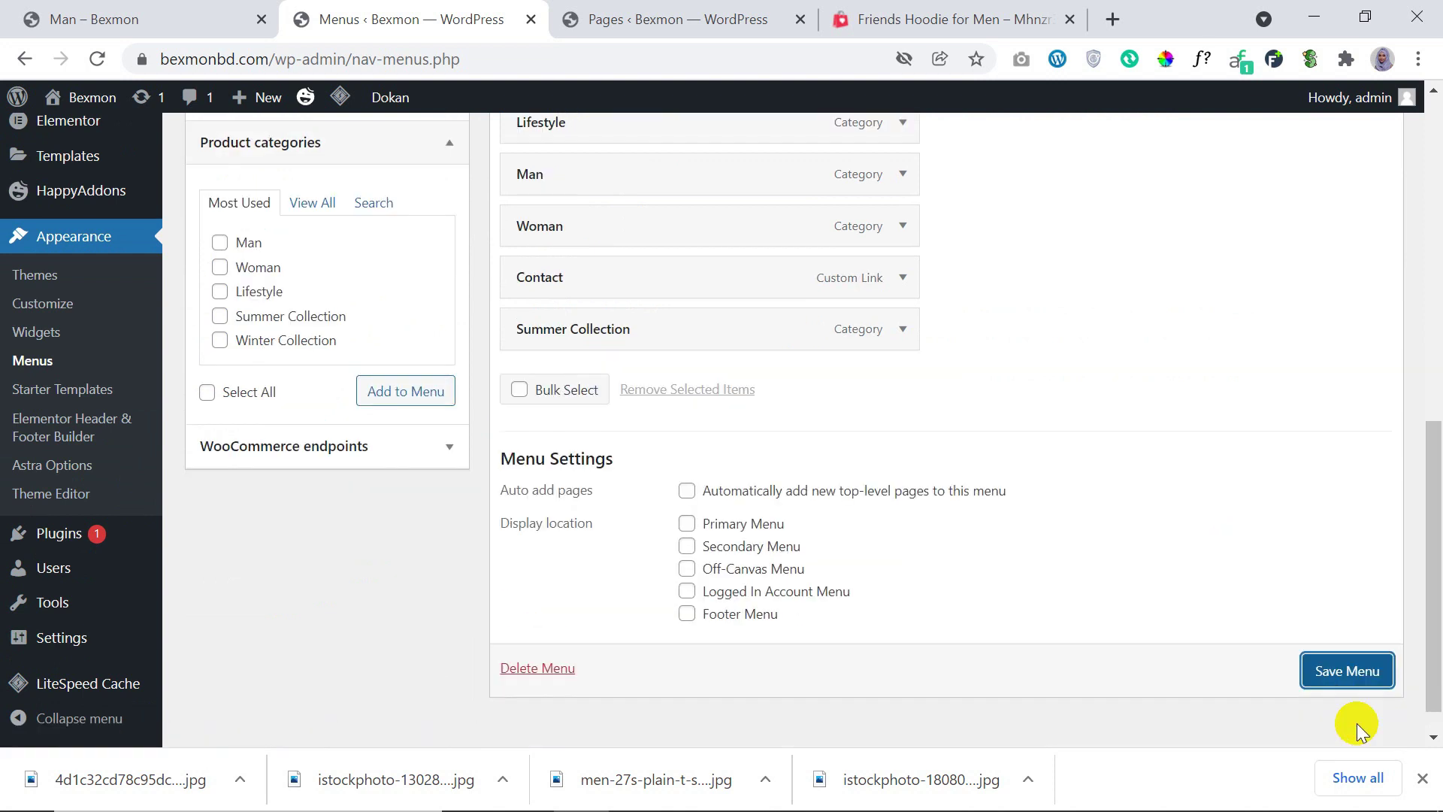
{"action": "left_click", "coordinate": [1347, 671]}
Step: Check the header menu on the live Man category page and return to the Menus screen
{"action": "left_click", "coordinate": [240, 18]}
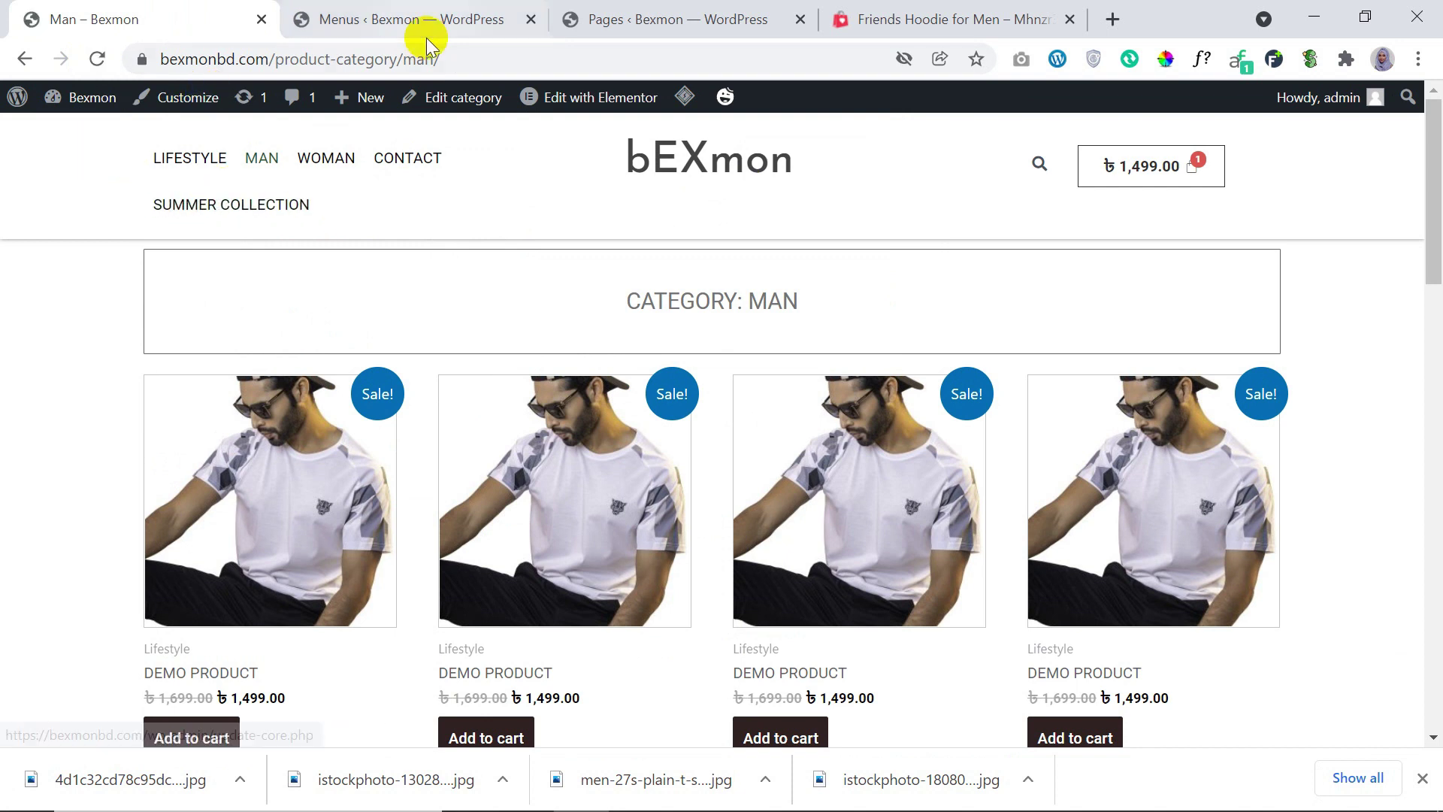
{"action": "left_click", "coordinate": [576, 12]}
{"action": "left_click", "coordinate": [421, 15]}
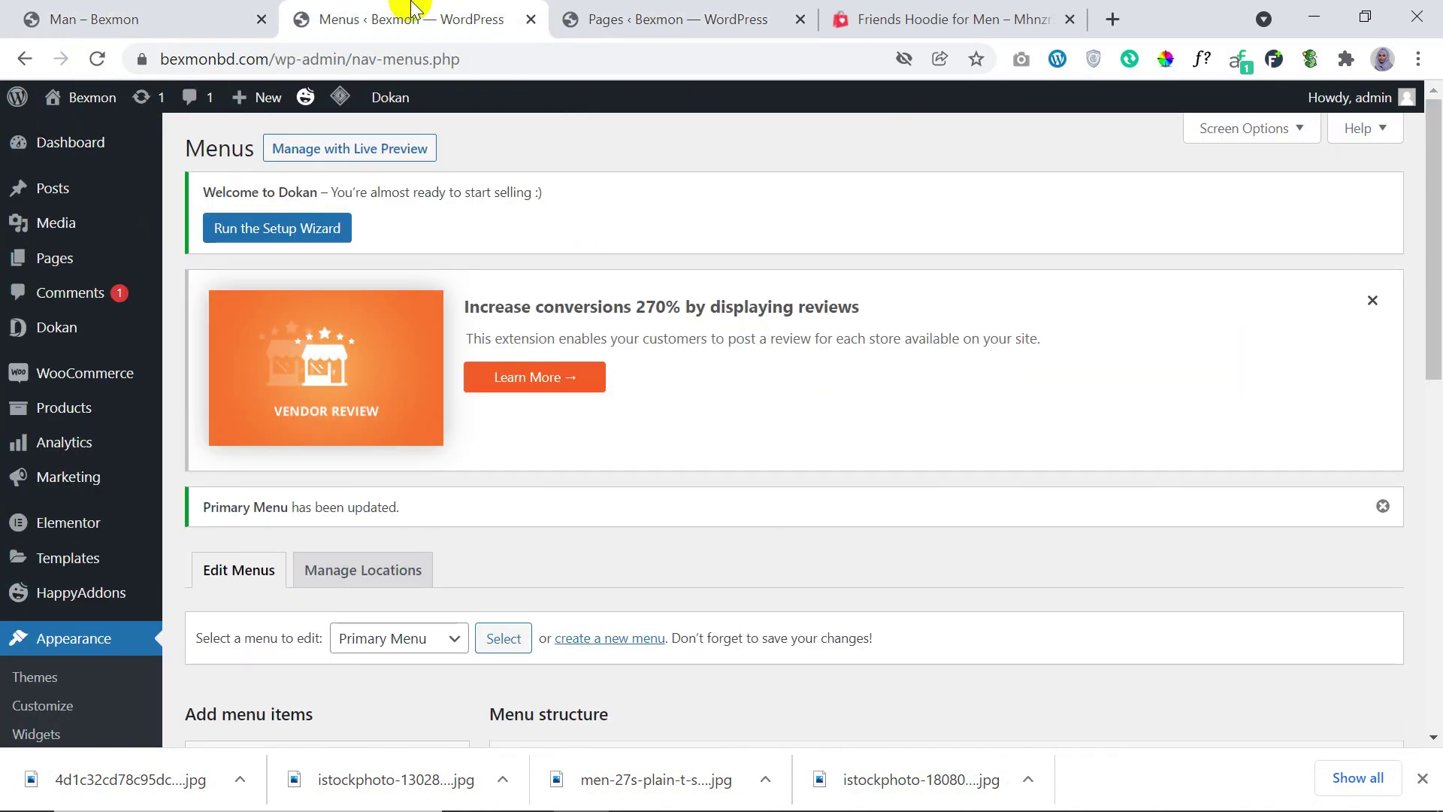
Step: Remove the Summer Collection item from the Primary Menu and save the menu
{"action": "scroll", "coordinate": [603, 351], "scroll_direction": "down", "scroll_amount": 5}
{"action": "scroll", "coordinate": [603, 350], "scroll_direction": "down", "scroll_amount": 6}
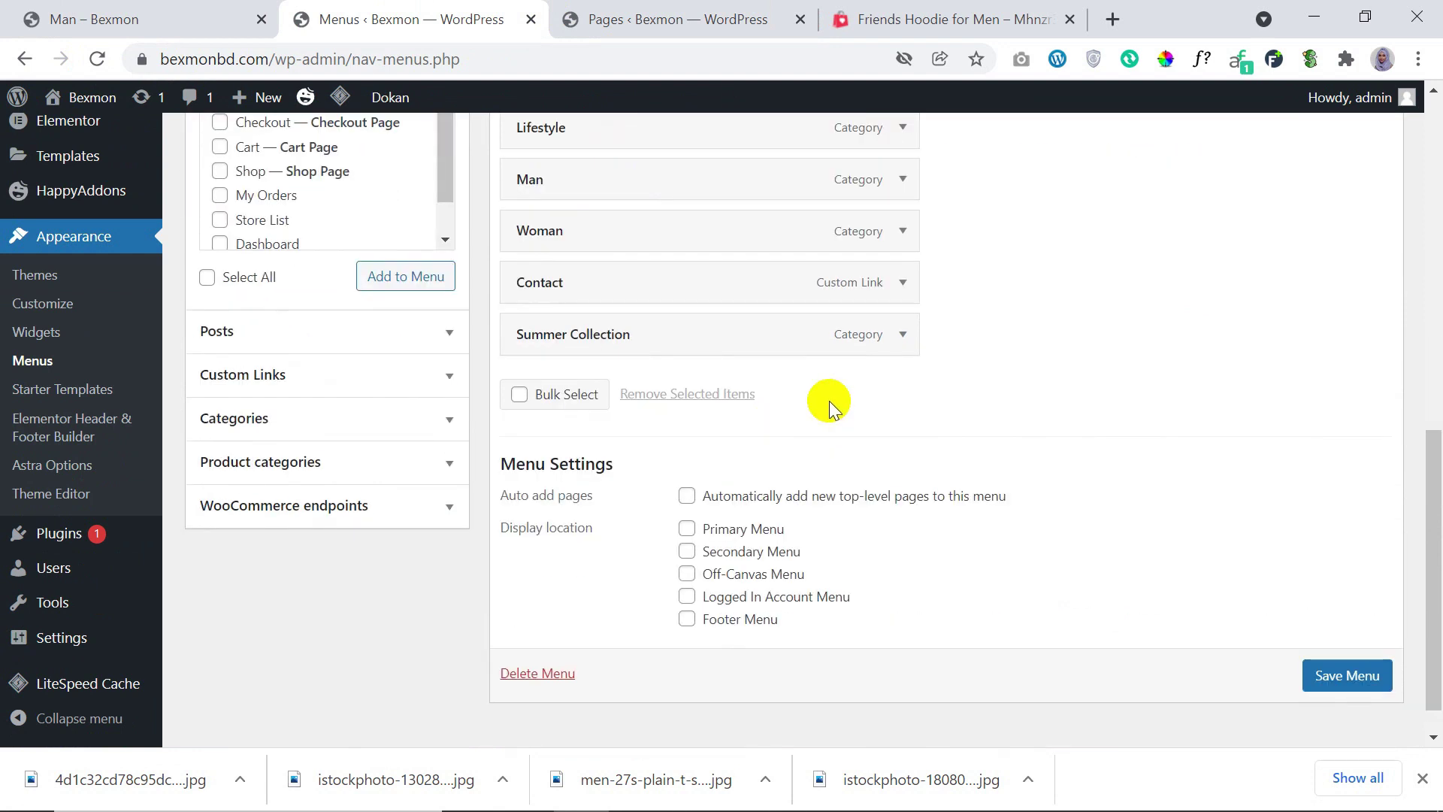
{"action": "left_click", "coordinate": [902, 338]}
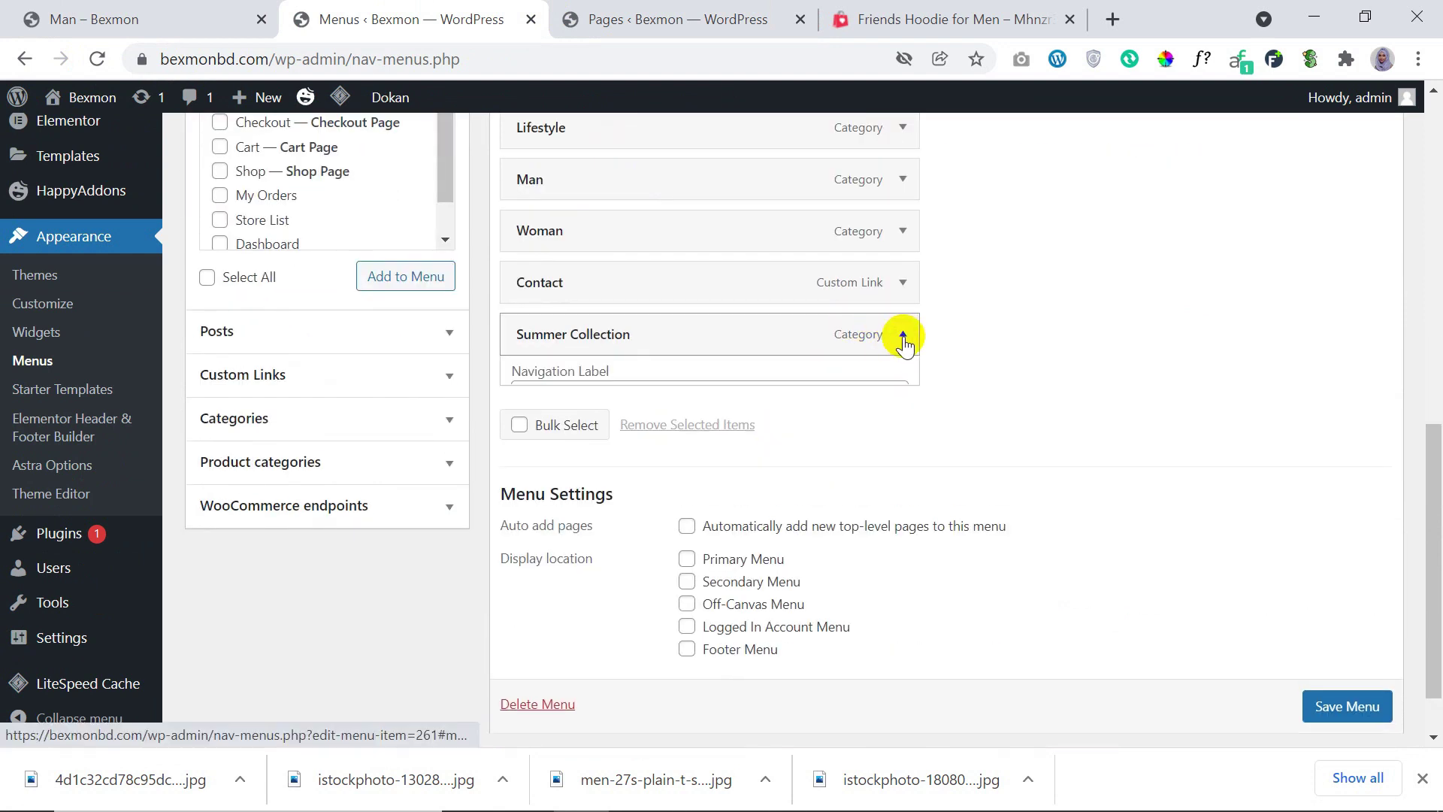
{"action": "left_click", "coordinate": [536, 522]}
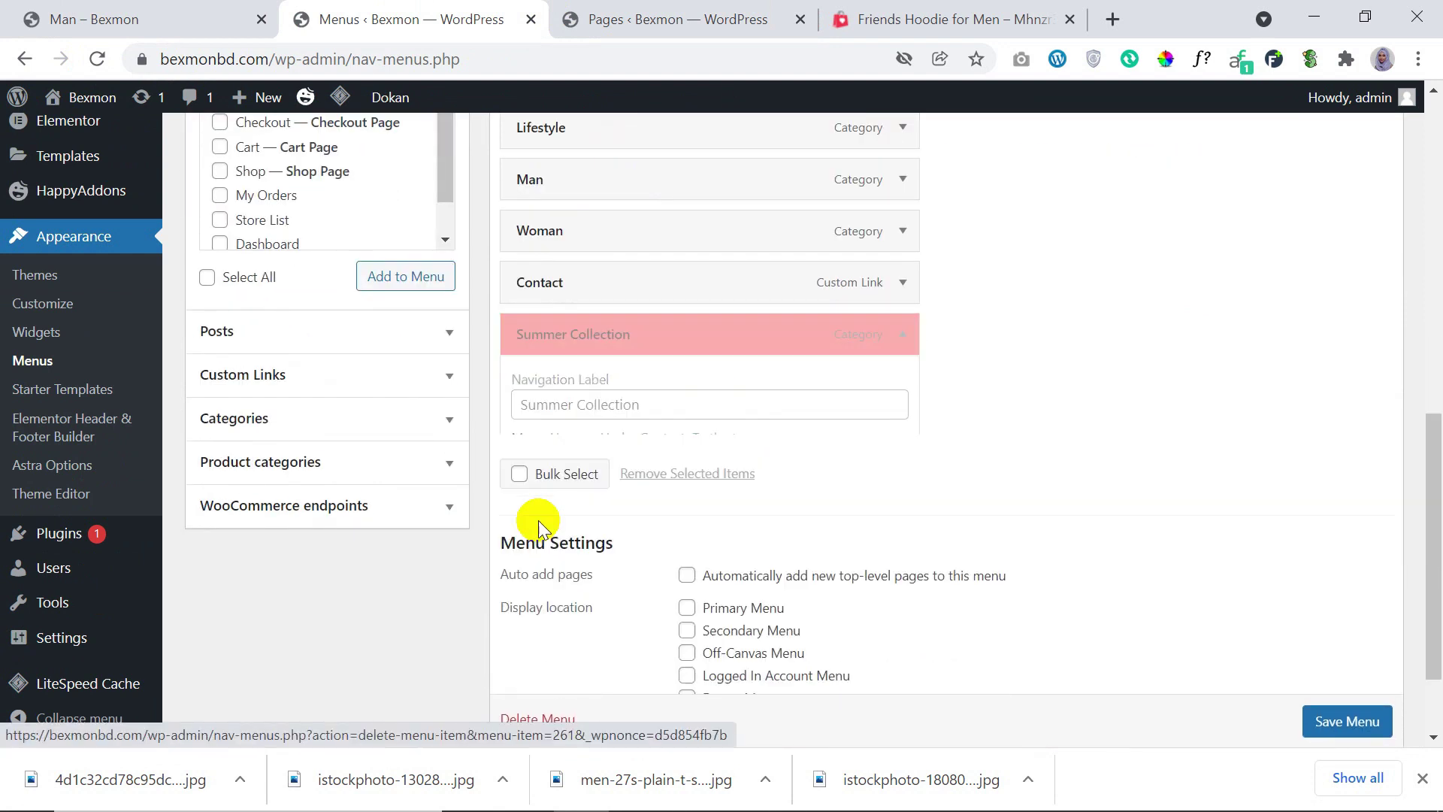
{"action": "left_click", "coordinate": [1340, 645]}
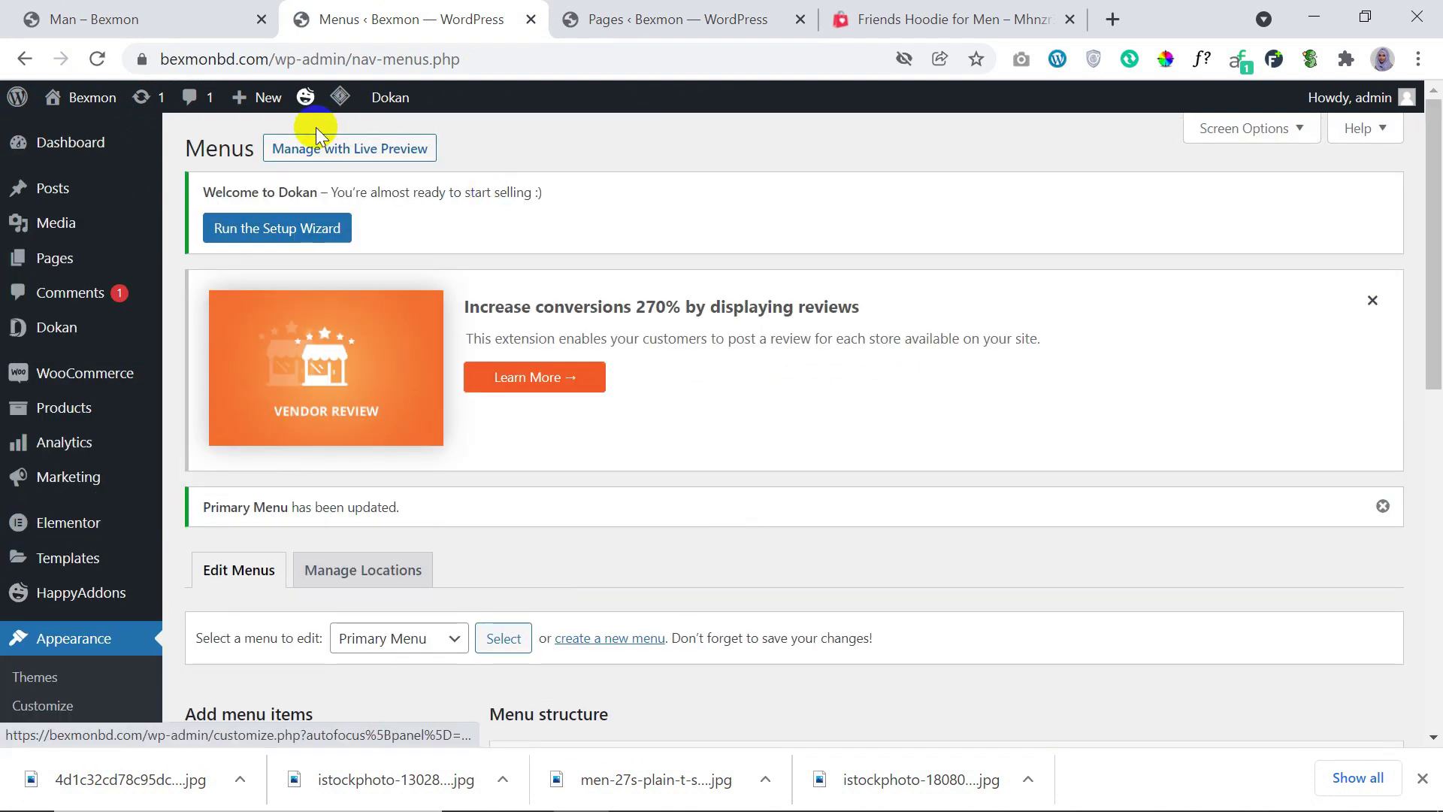
Step: Check the header menu and product listing on the live Man category page after the item's removal
{"action": "left_click", "coordinate": [53, 10]}
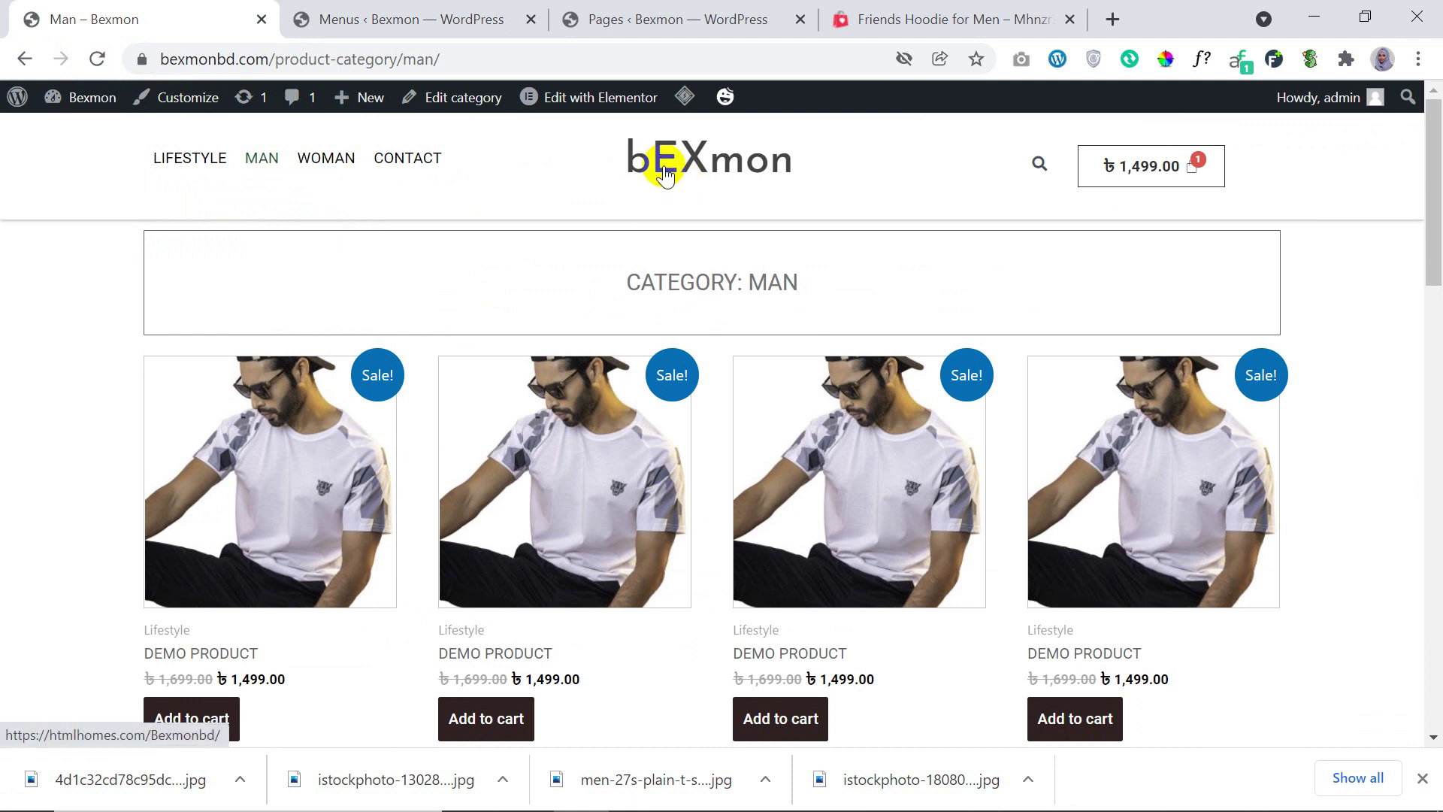
{"action": "scroll", "coordinate": [766, 413], "scroll_direction": "down", "scroll_amount": 10}
{"action": "scroll", "coordinate": [770, 413], "scroll_direction": "up", "scroll_amount": 5}
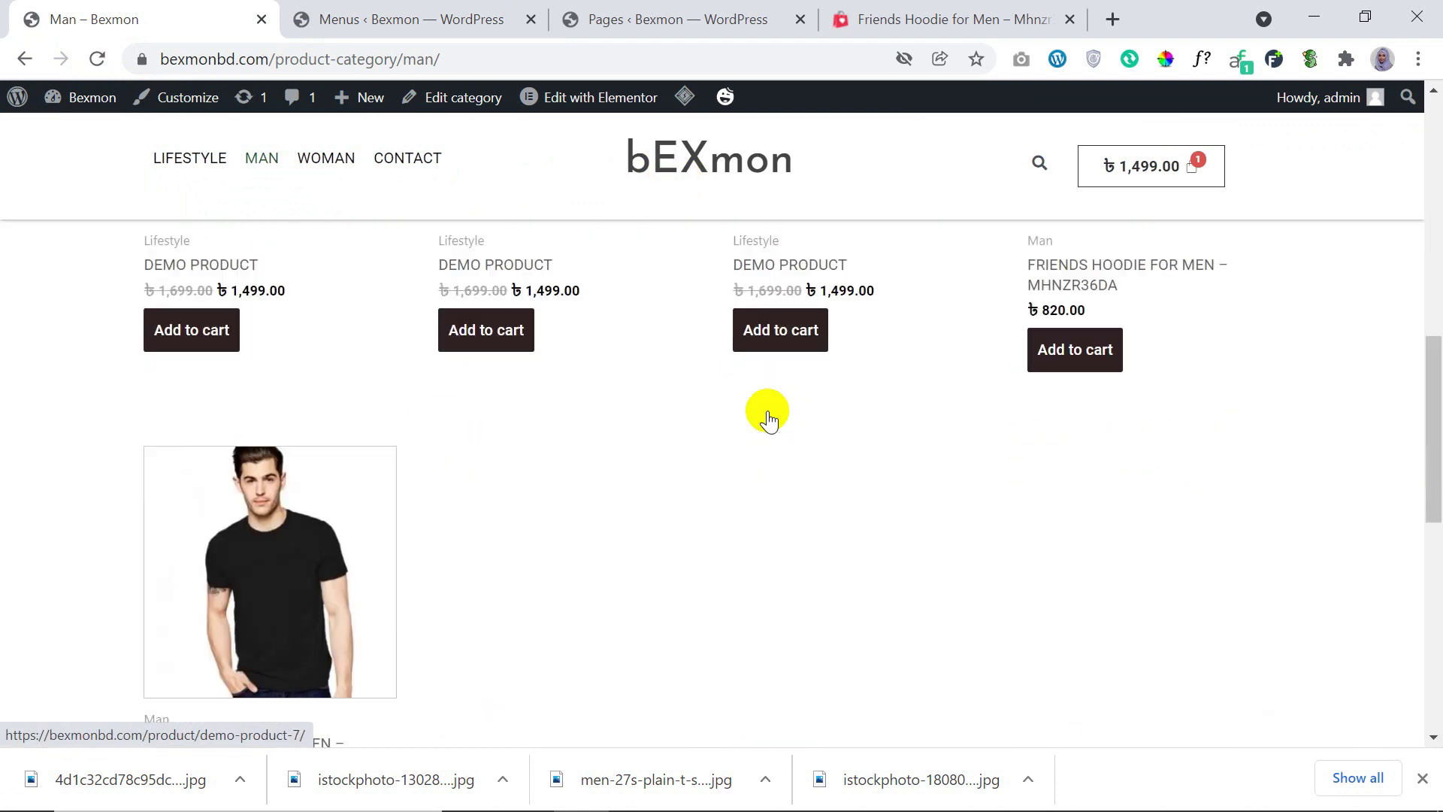
{"action": "scroll", "coordinate": [767, 413], "scroll_direction": "up", "scroll_amount": 10}
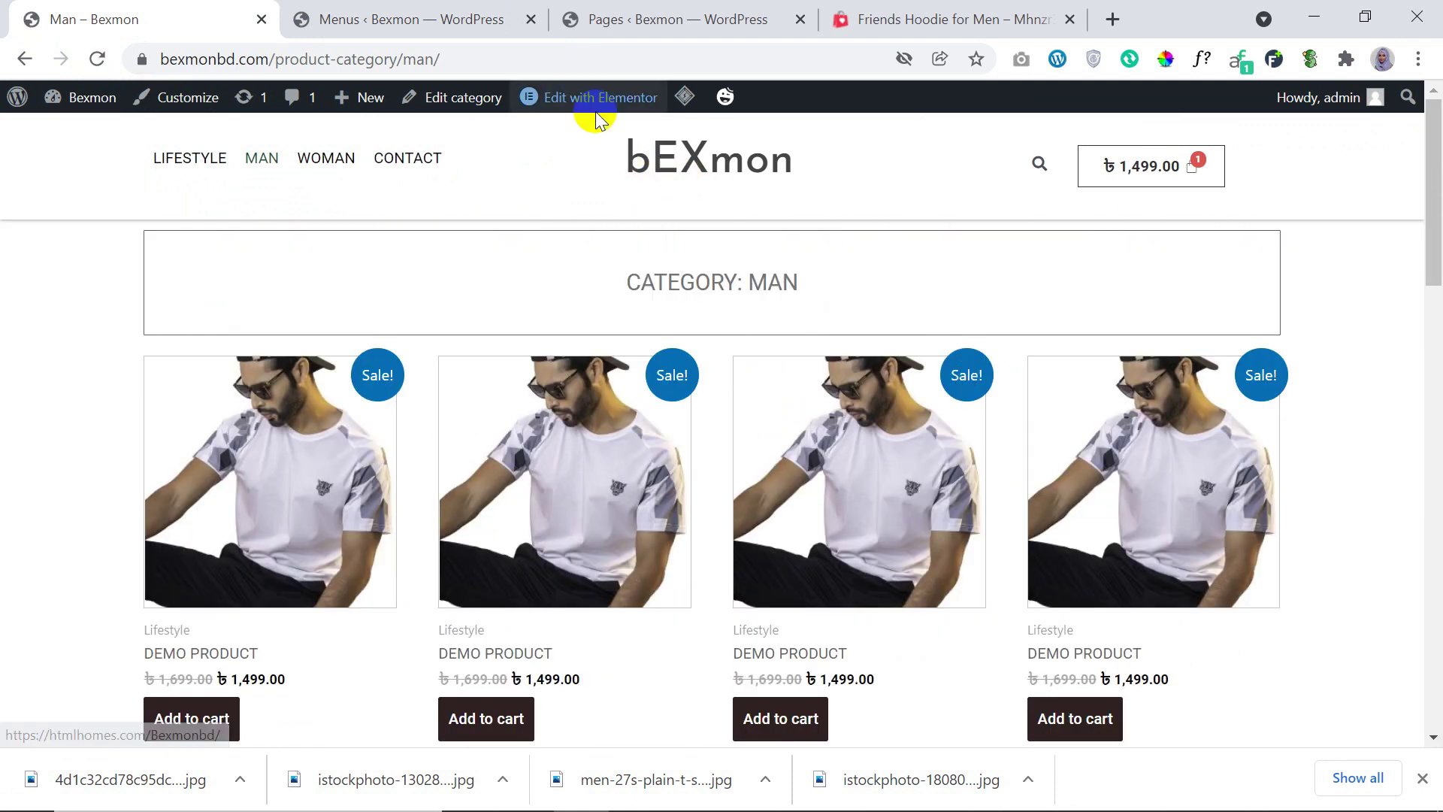
Step: Open the Header template in Elementor in a separate tab and close the Menus, Pages and Friends Hoodie tabs
{"action": "mouse_move", "coordinate": [597, 114]}
{"action": "left_click", "coordinate": [643, 98]}
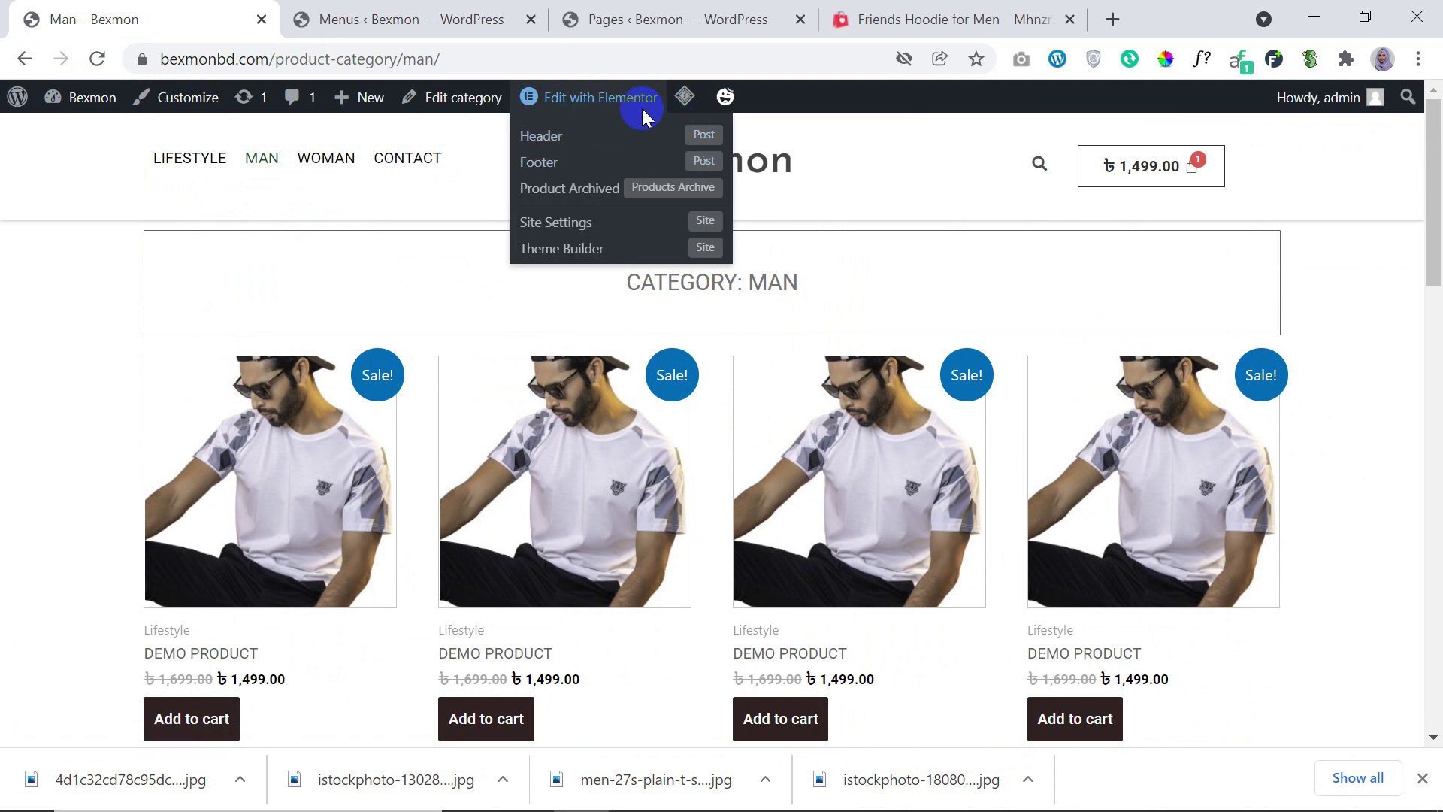
{"action": "middle_click", "coordinate": [695, 135]}
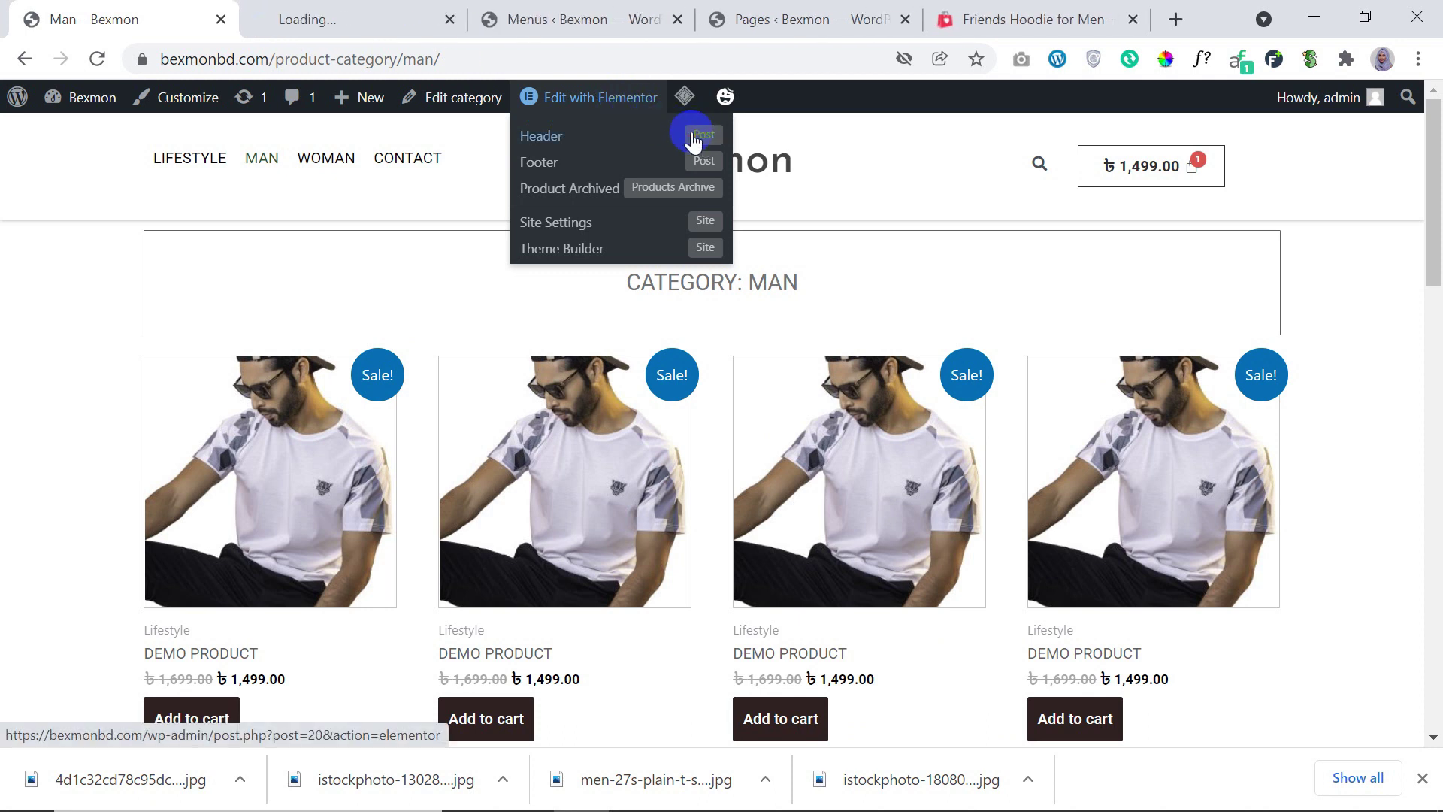
{"action": "left_click", "coordinate": [675, 21]}
{"action": "left_click", "coordinate": [675, 21]}
{"action": "left_click", "coordinate": [675, 21]}
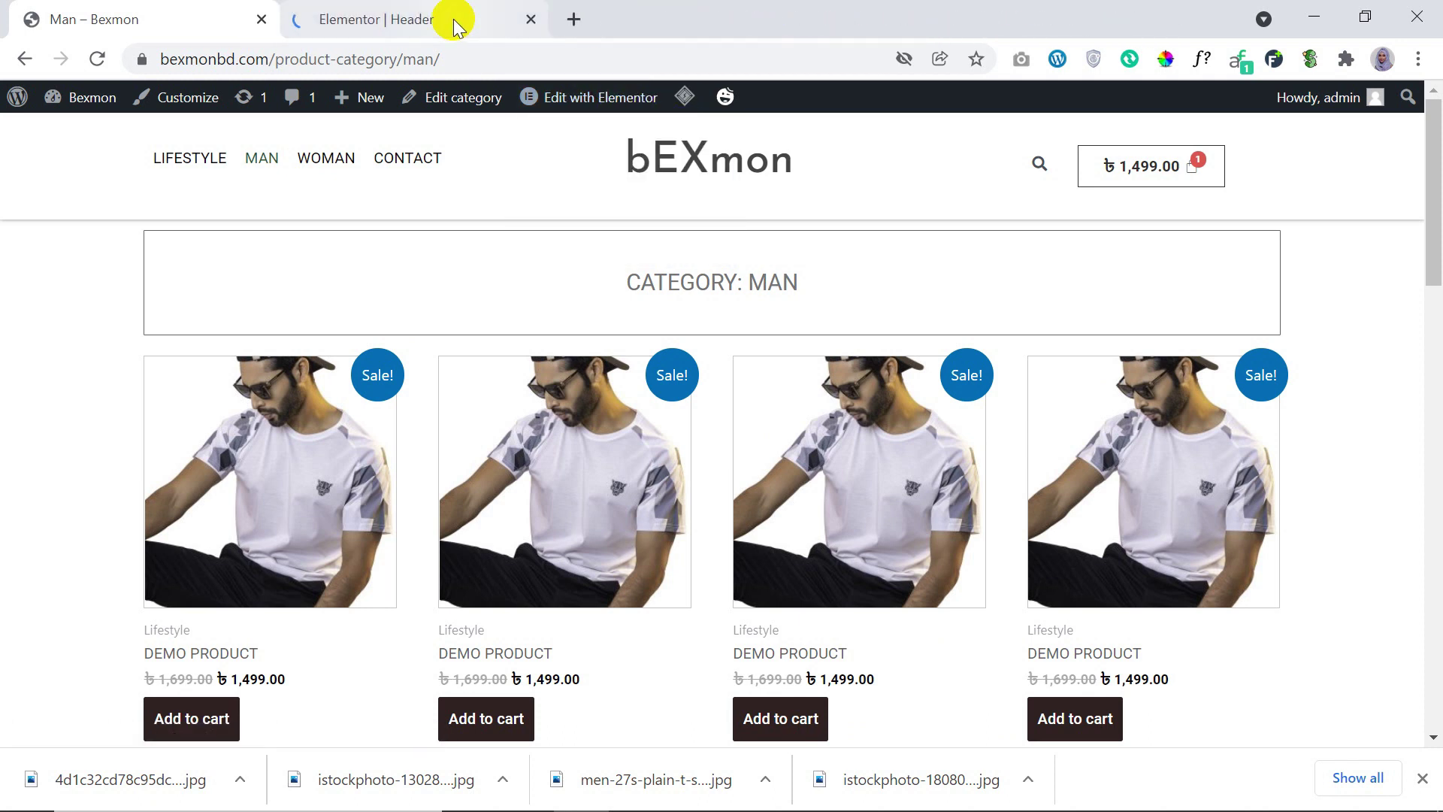
Step: Check the title and link settings of the bEXmon heading in the header against the live Man category page
{"action": "left_click", "coordinate": [453, 19]}
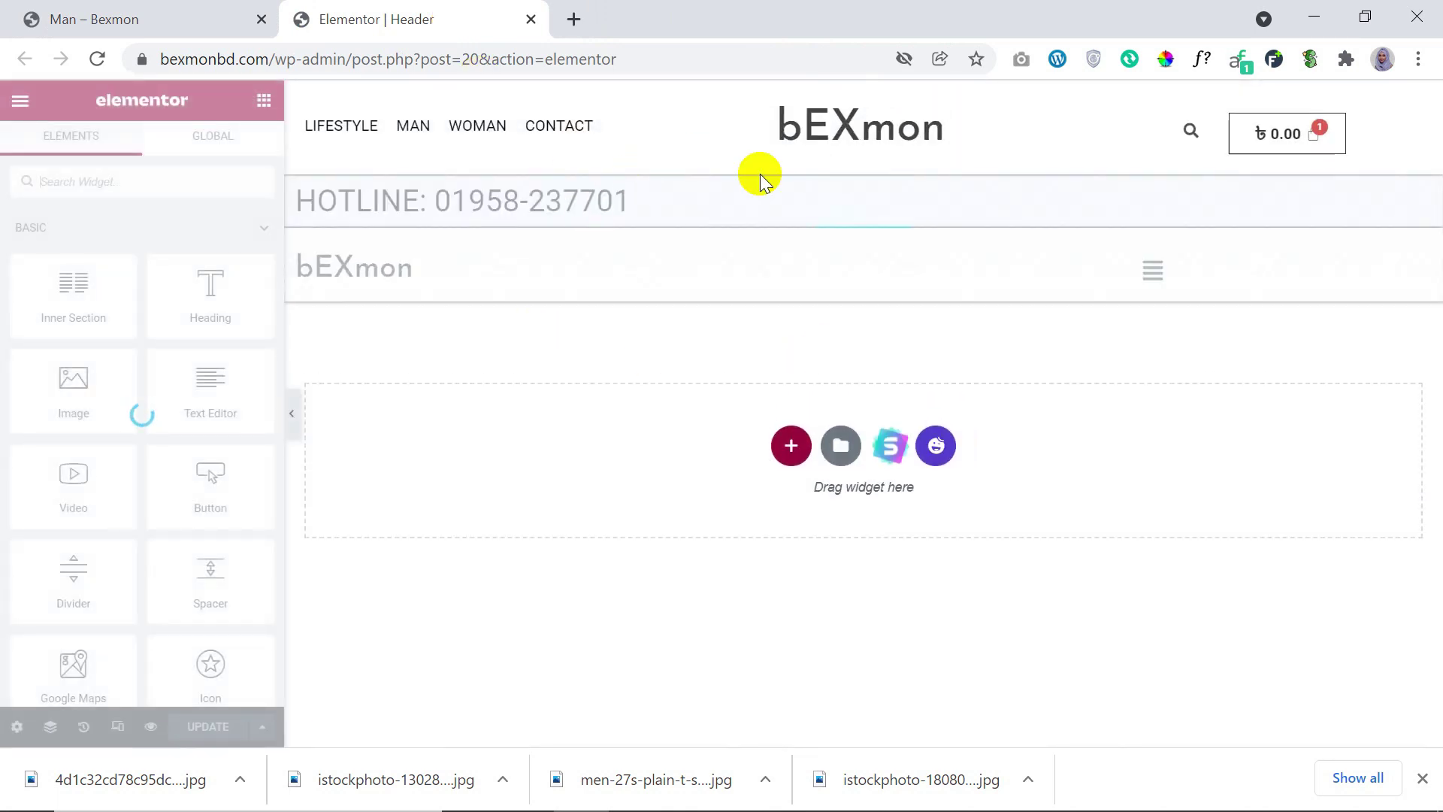
{"action": "left_click", "coordinate": [979, 117]}
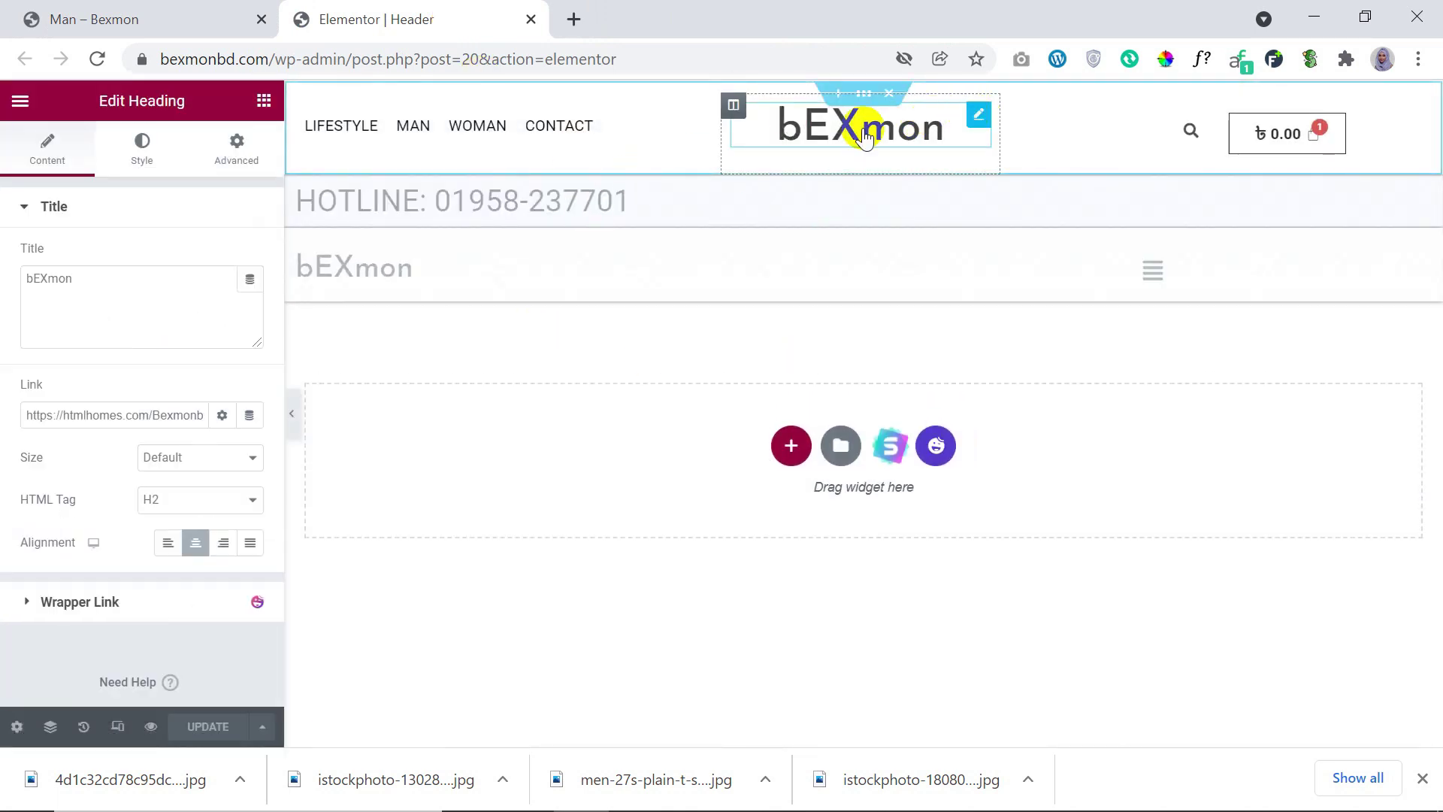
{"action": "left_click", "coordinate": [49, 278]}
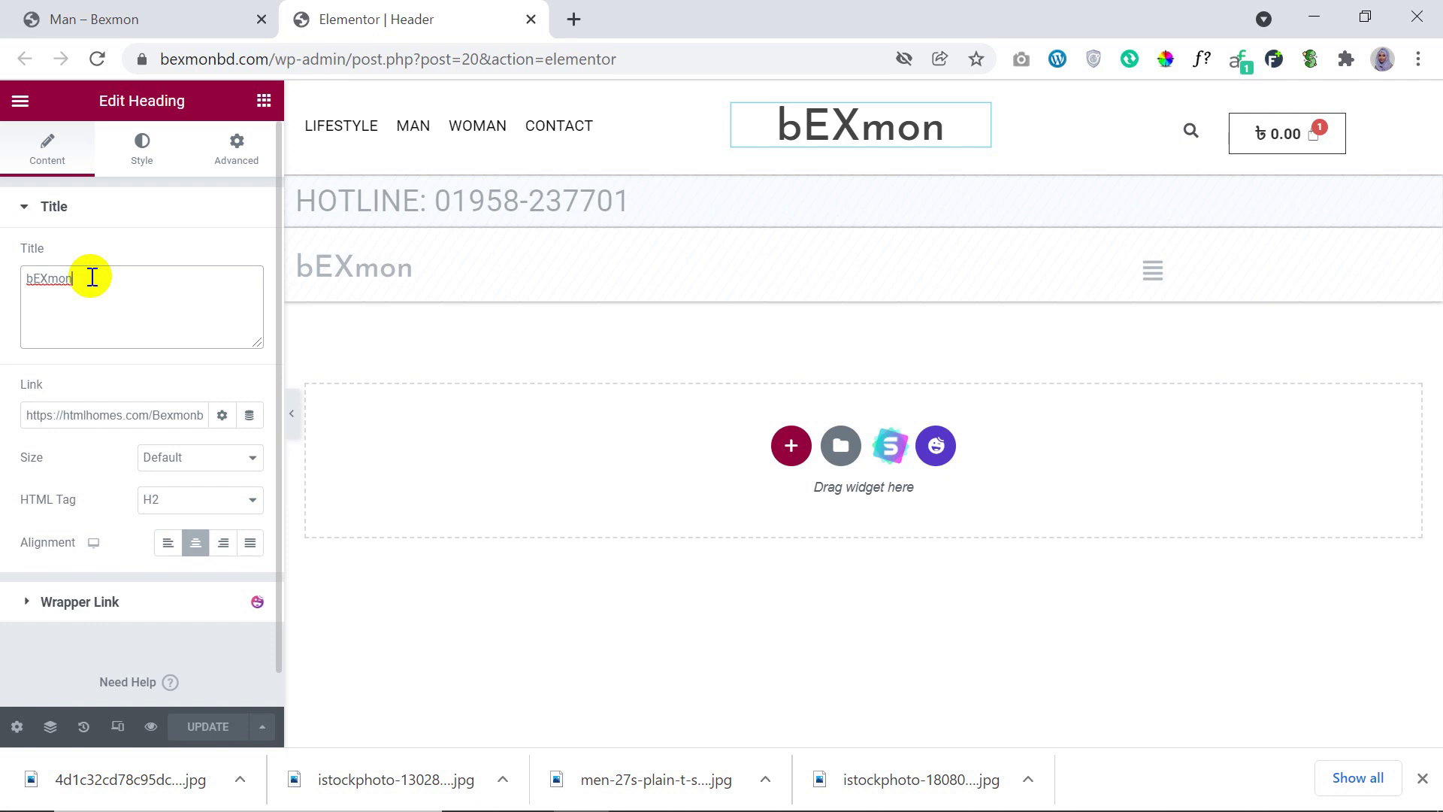
{"action": "left_click", "coordinate": [178, 415]}
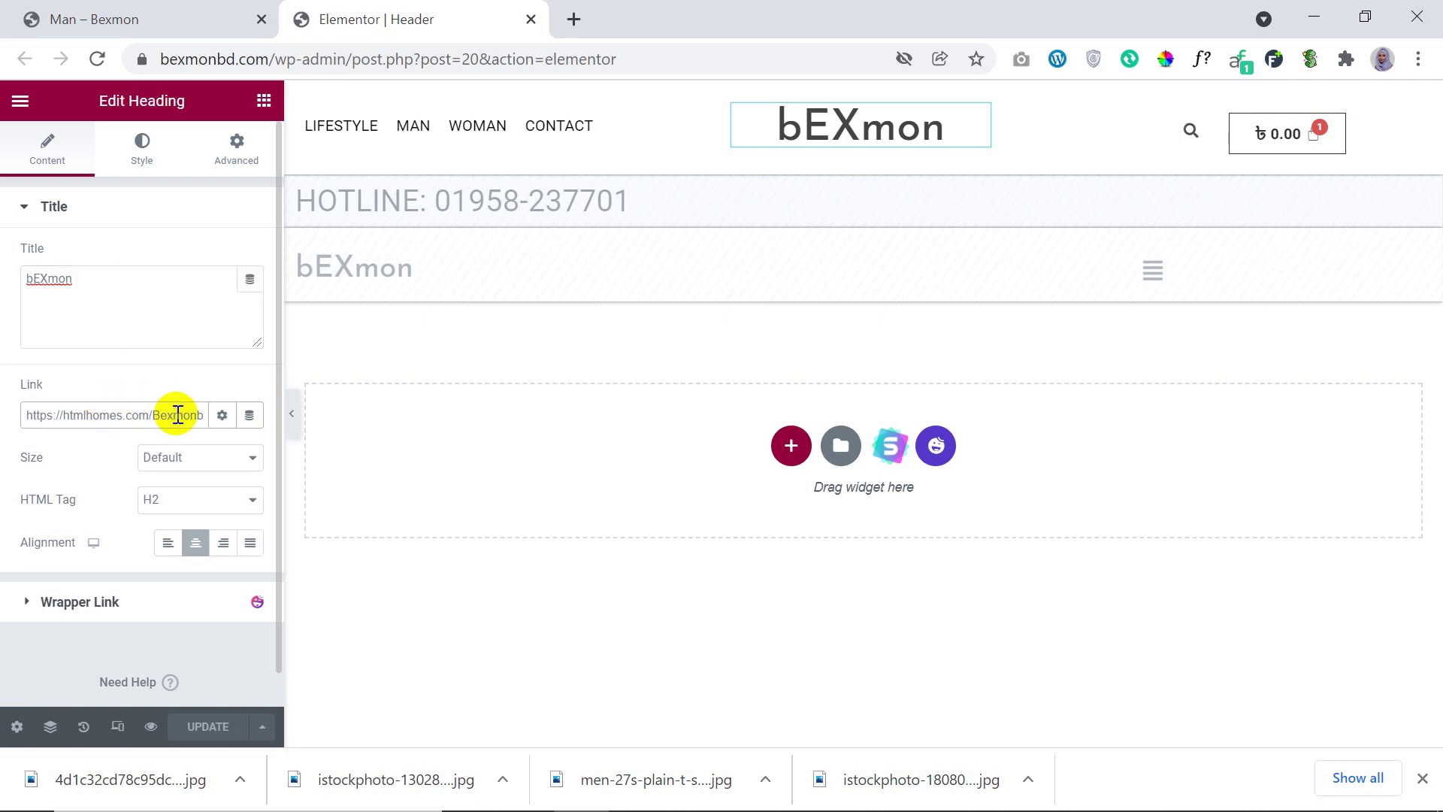
{"action": "left_click", "coordinate": [86, 11]}
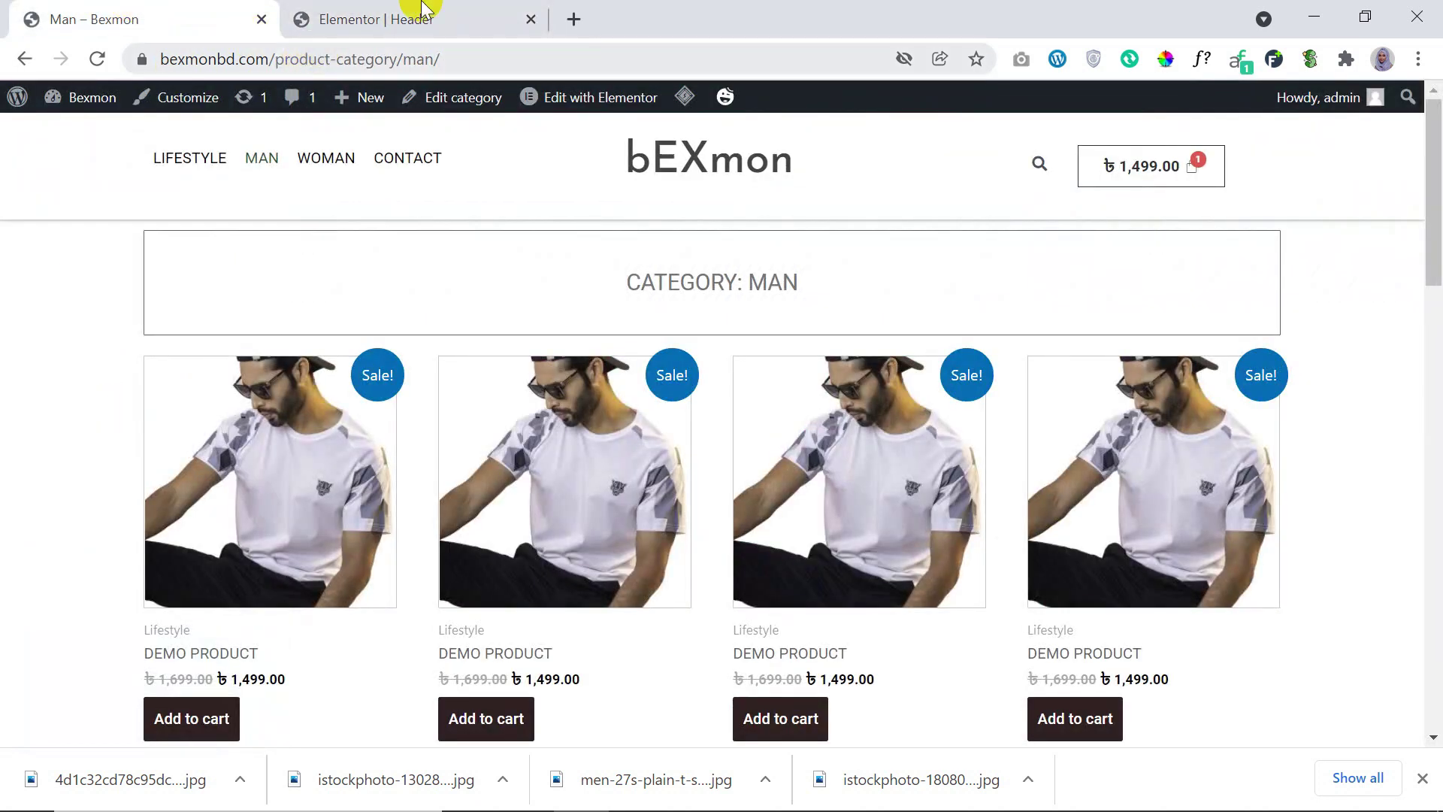
{"action": "left_click", "coordinate": [451, 10]}
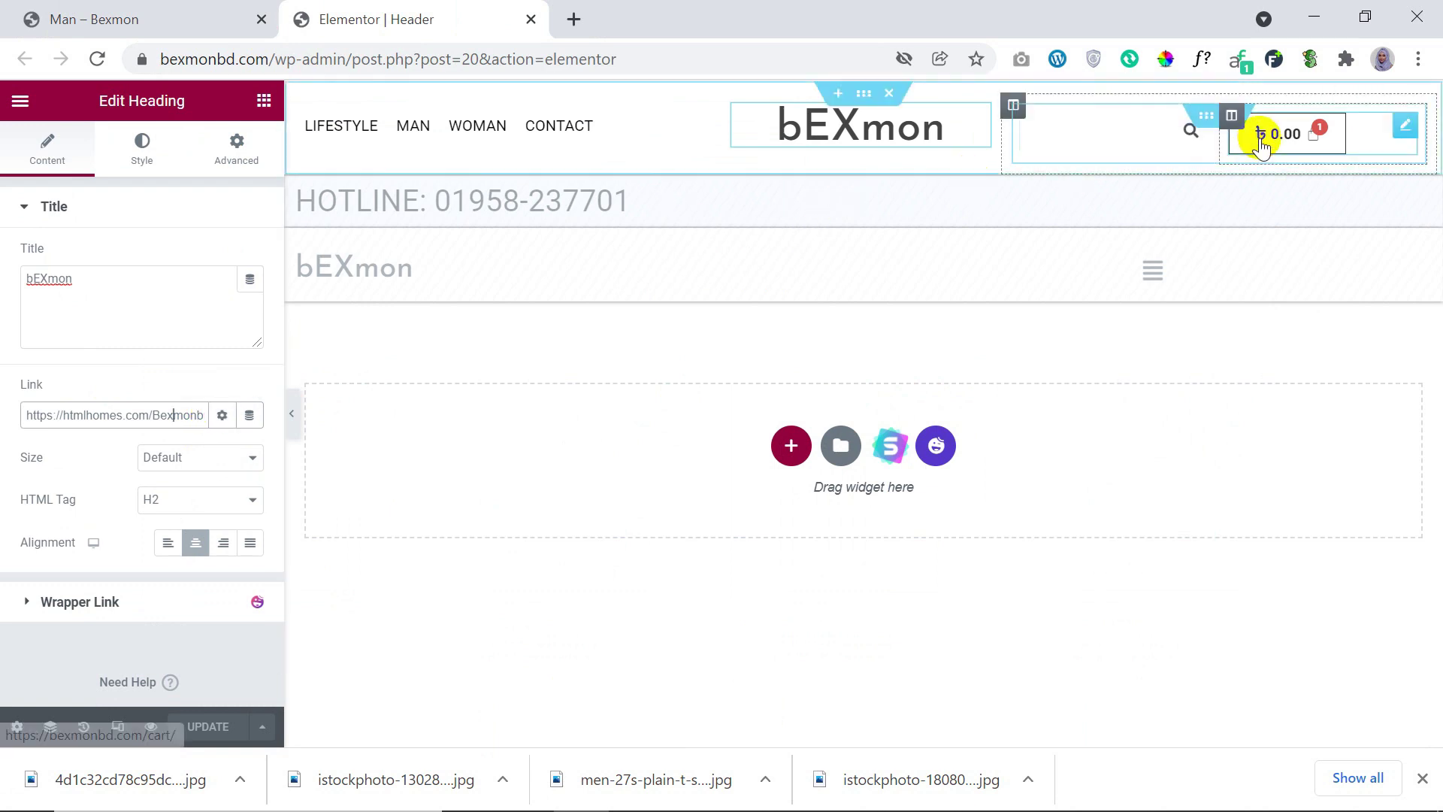
Step: Inspect the content settings of the header's cart, search and navigation menu widgets
{"action": "left_click", "coordinate": [1396, 137]}
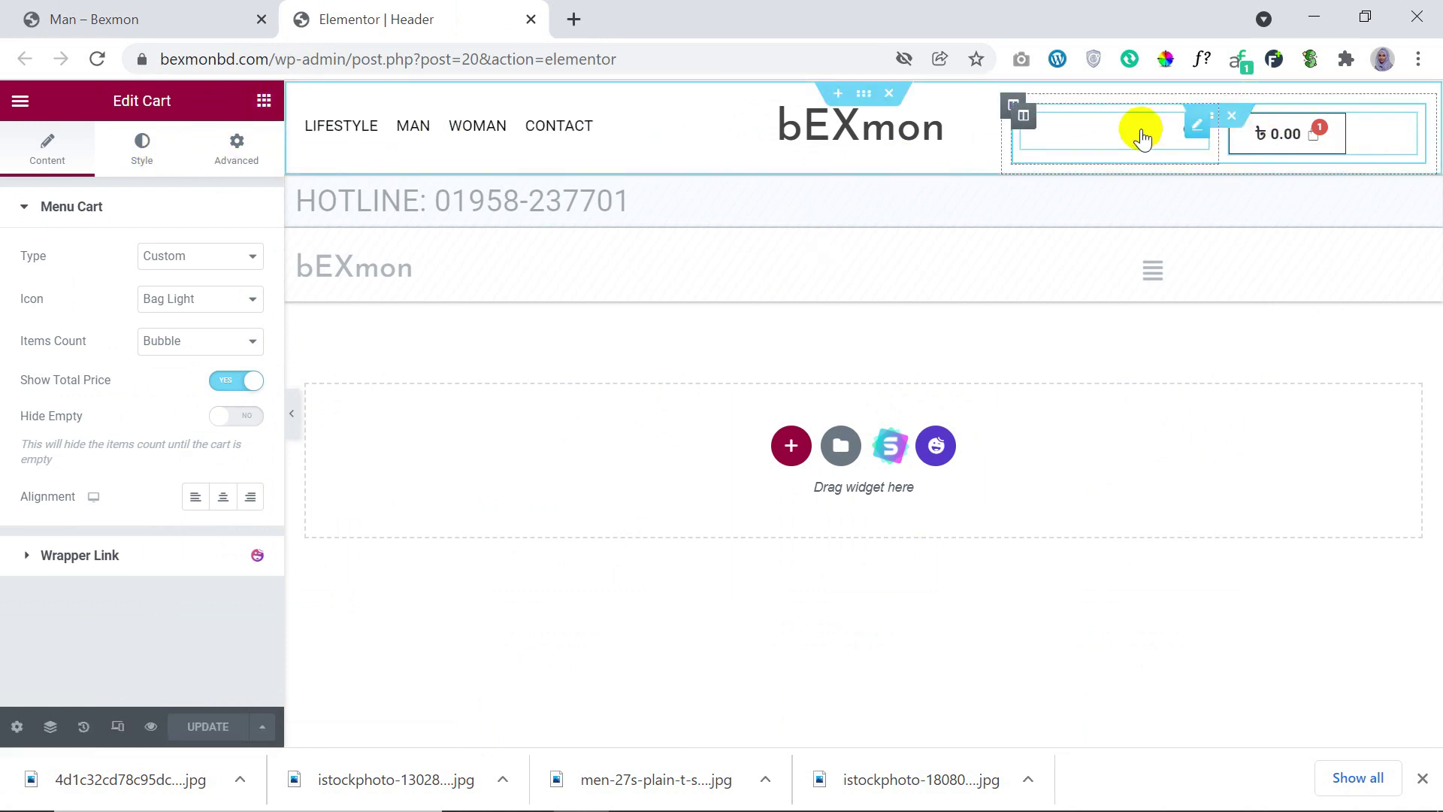
{"action": "left_click", "coordinate": [1196, 128]}
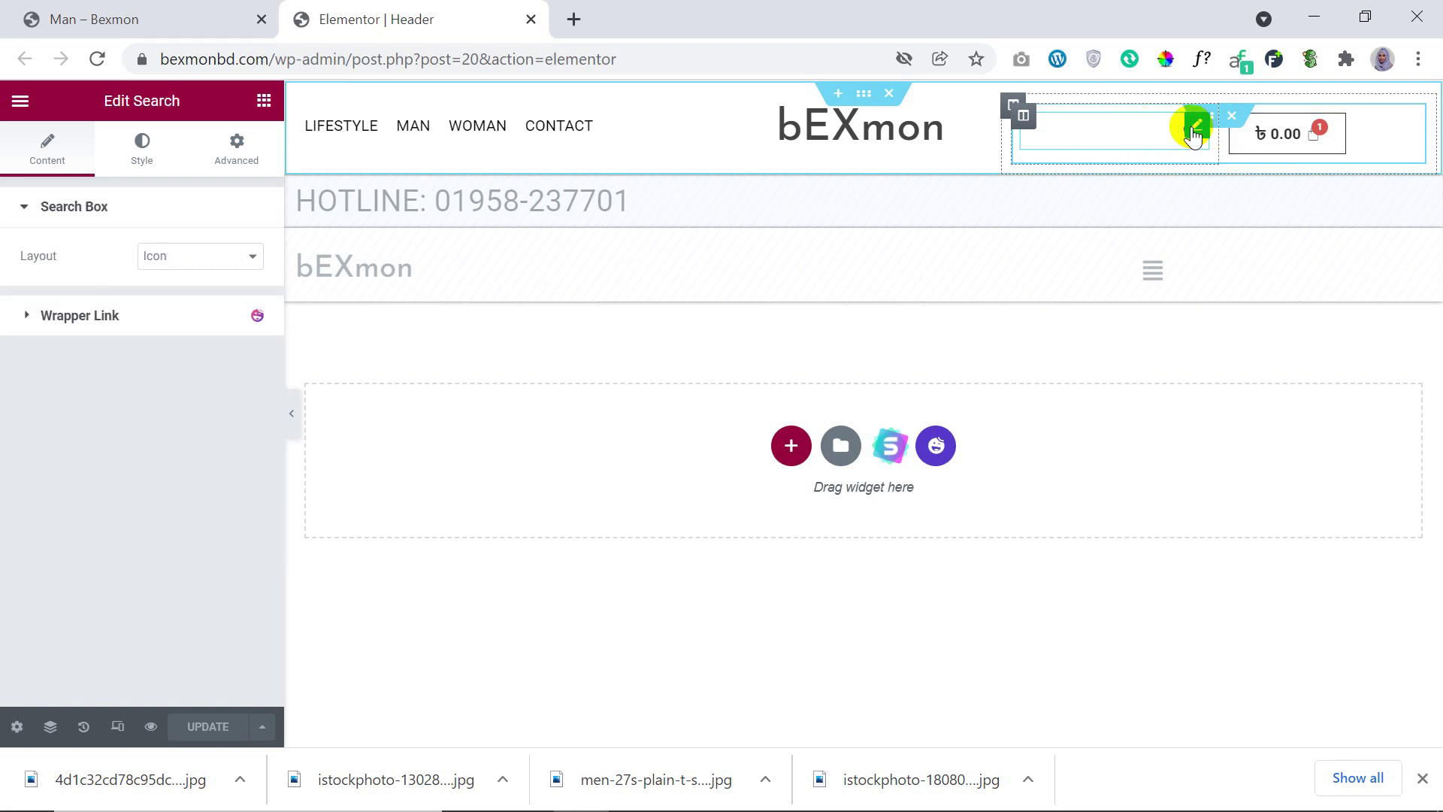
{"action": "left_click", "coordinate": [261, 109]}
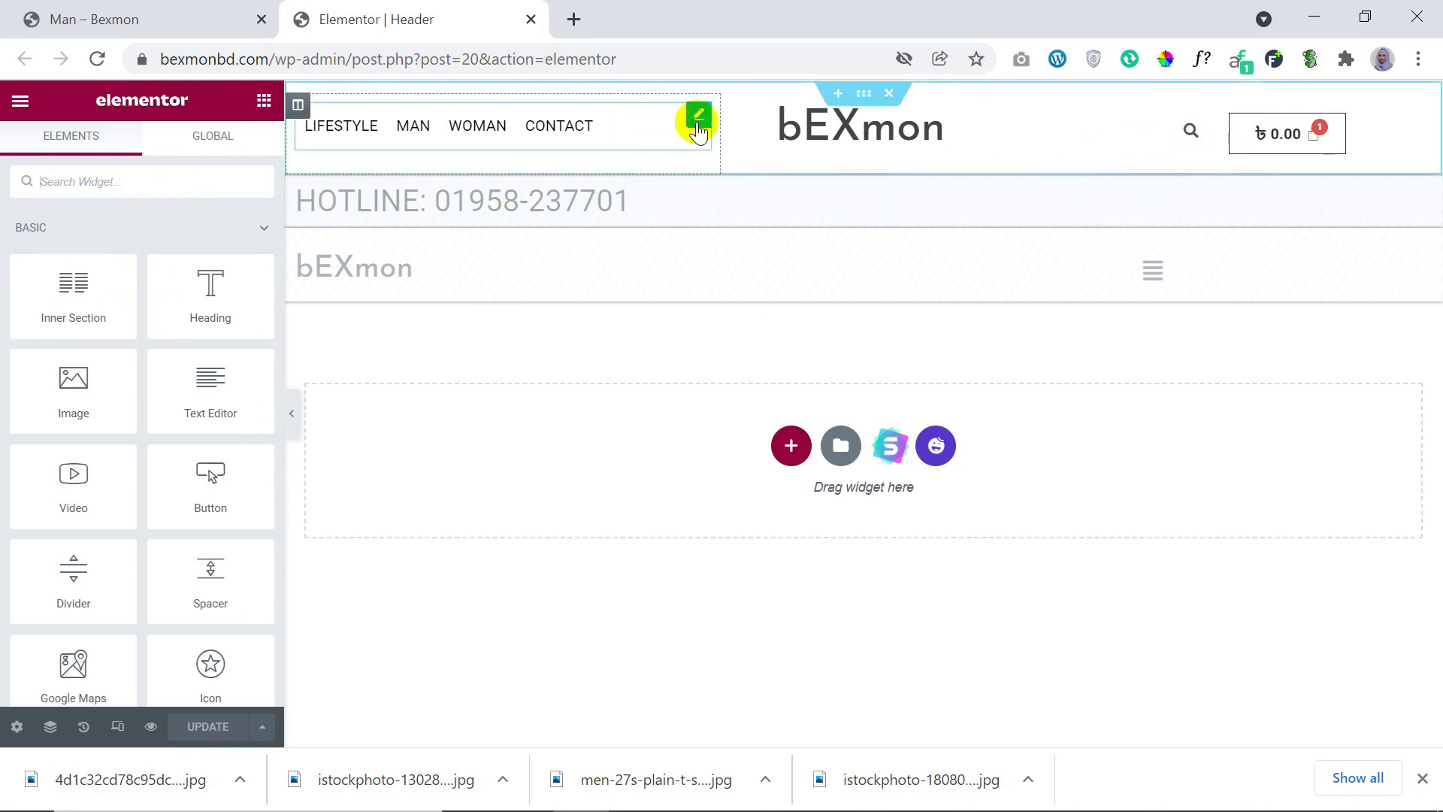
{"action": "left_click", "coordinate": [699, 121]}
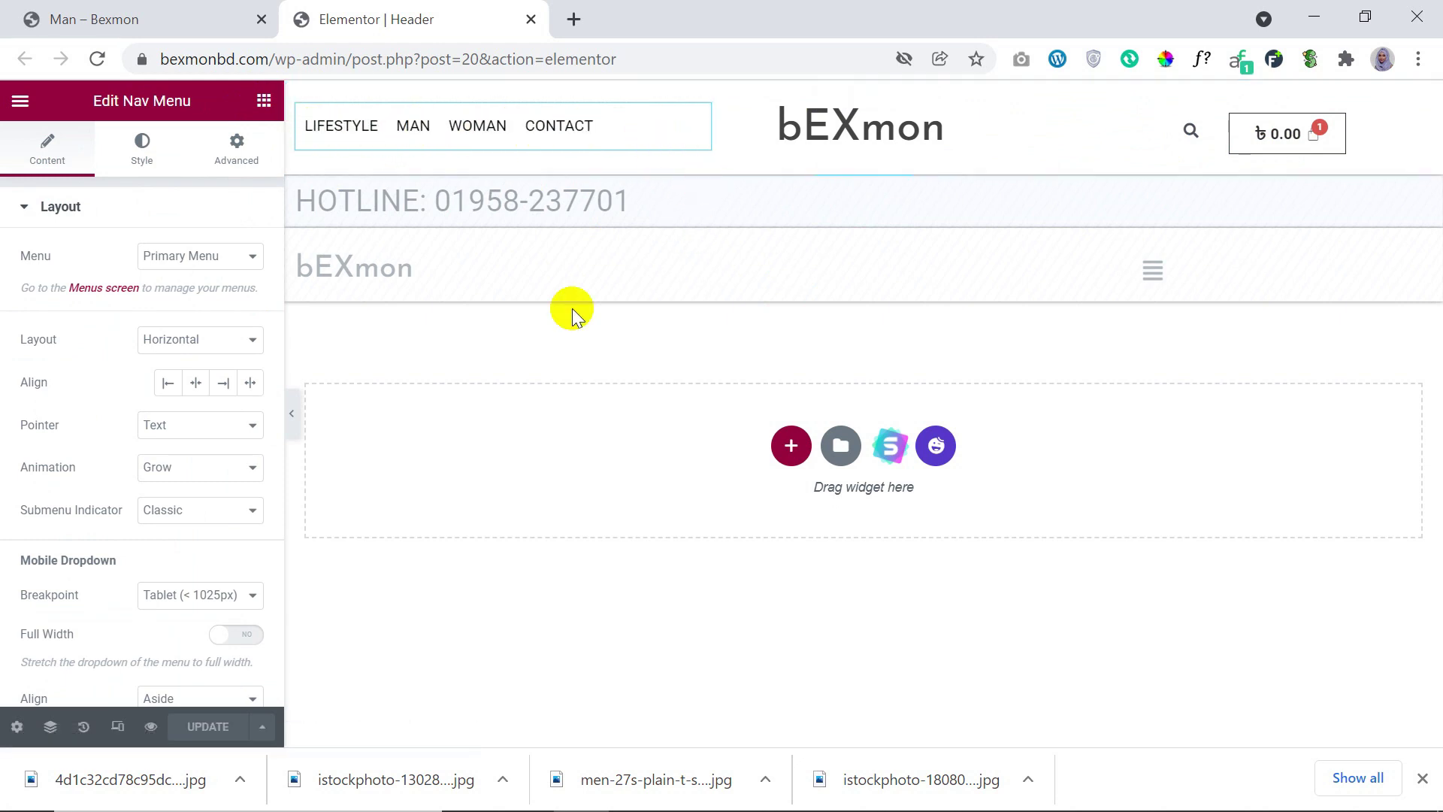
Step: Close the header editor and open the Footer template in Elementor in a separate tab
{"action": "left_click", "coordinate": [530, 19]}
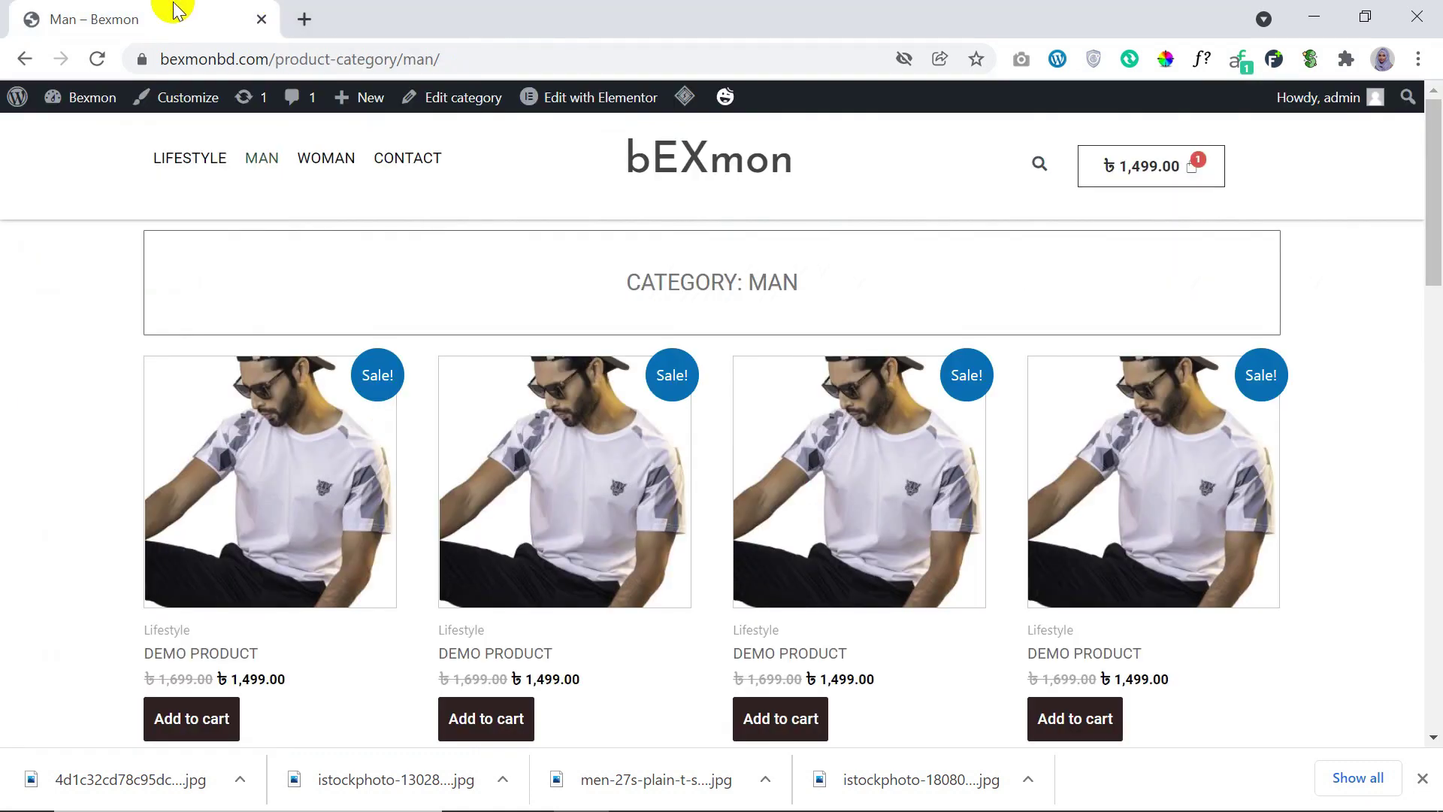
{"action": "mouse_move", "coordinate": [565, 102]}
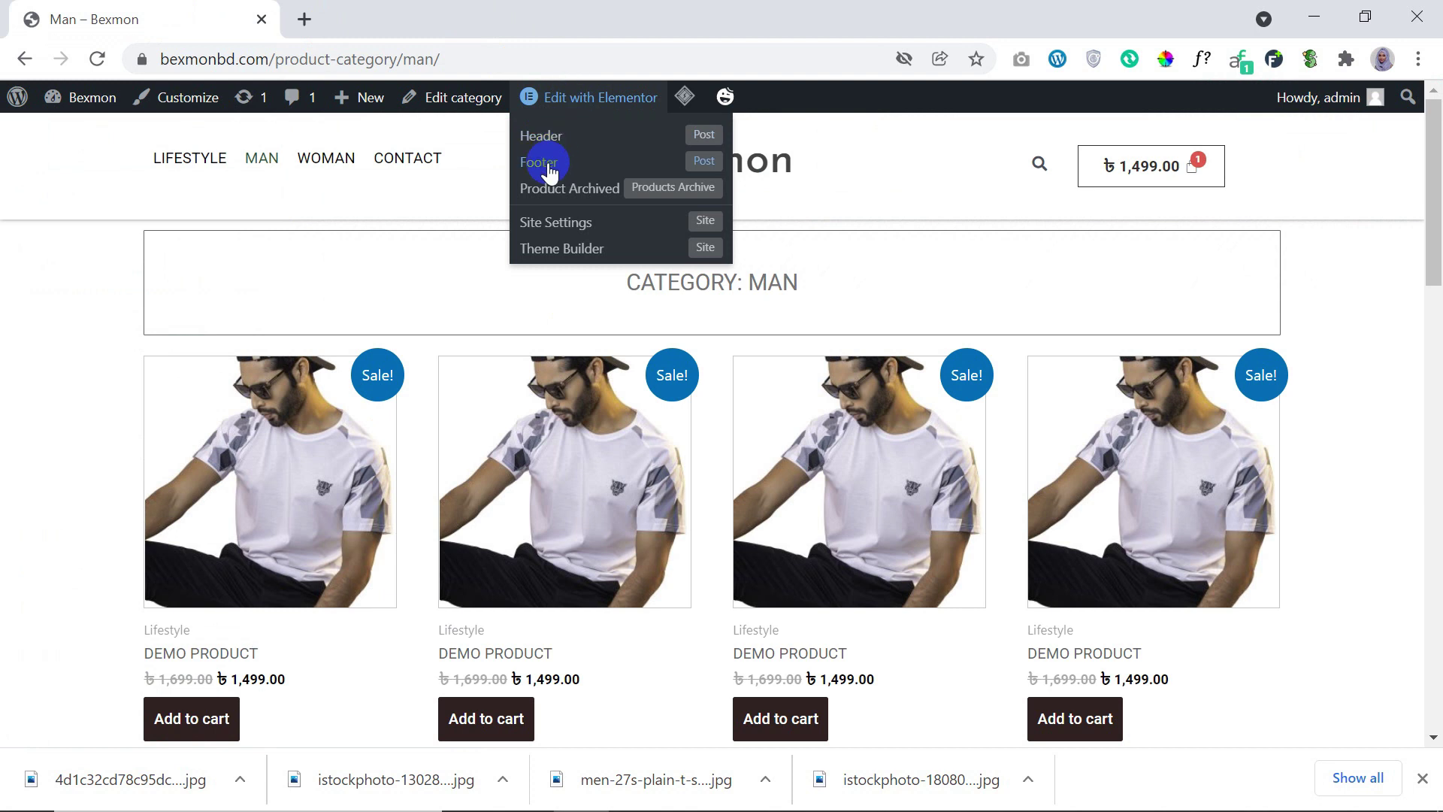
{"action": "left_click", "coordinate": [706, 167], "text": "ctrl"}
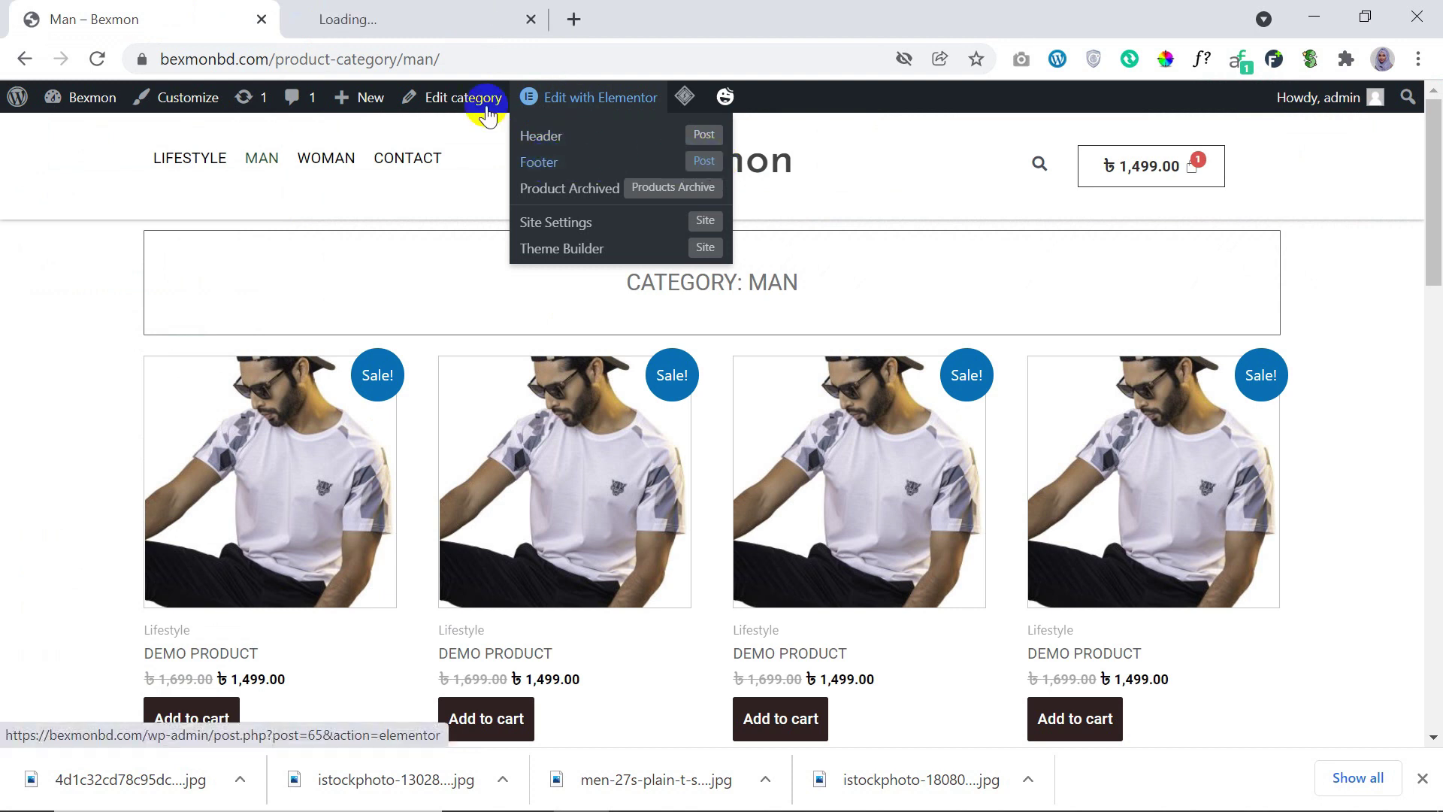
{"action": "left_click", "coordinate": [417, 19]}
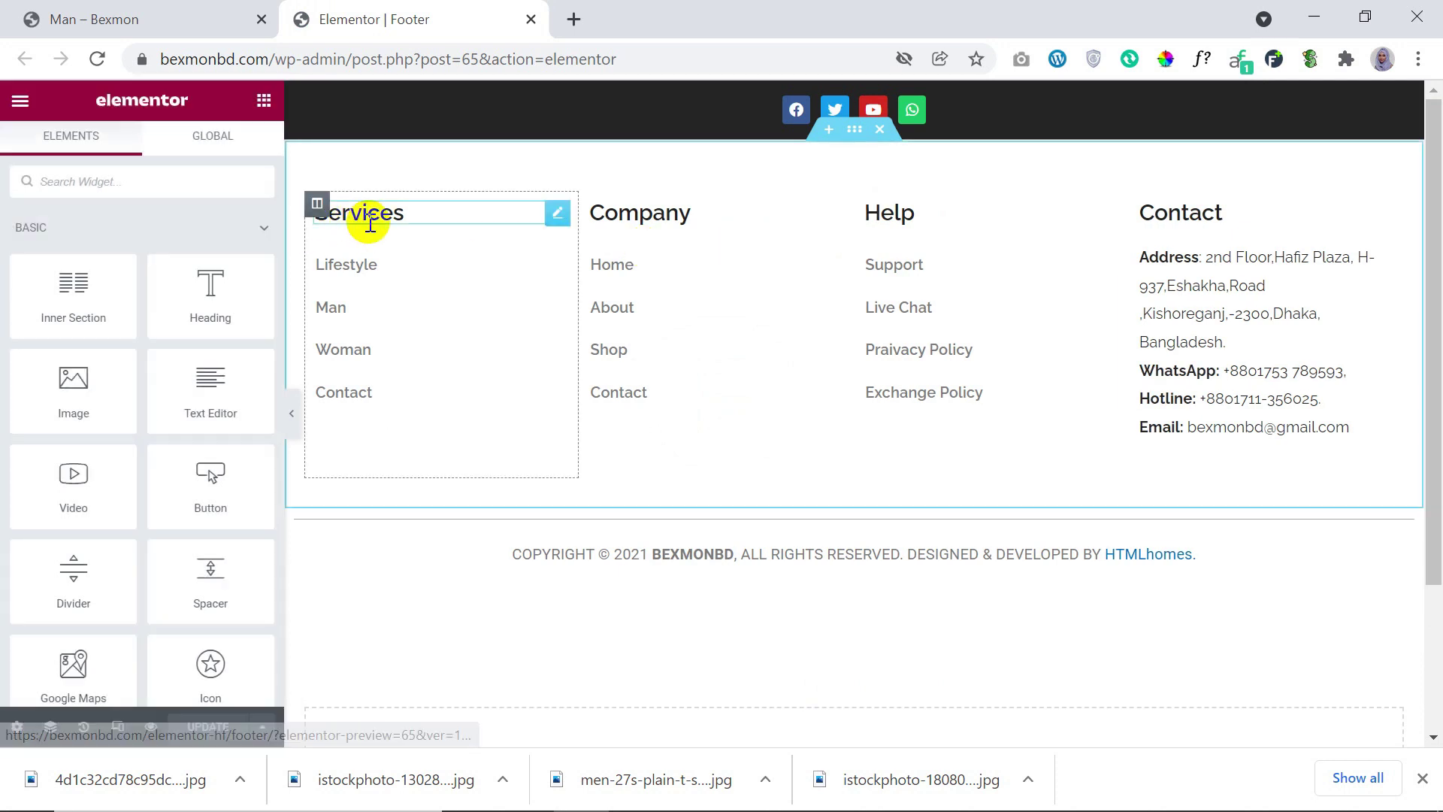
{"action": "left_click", "coordinate": [557, 215]}
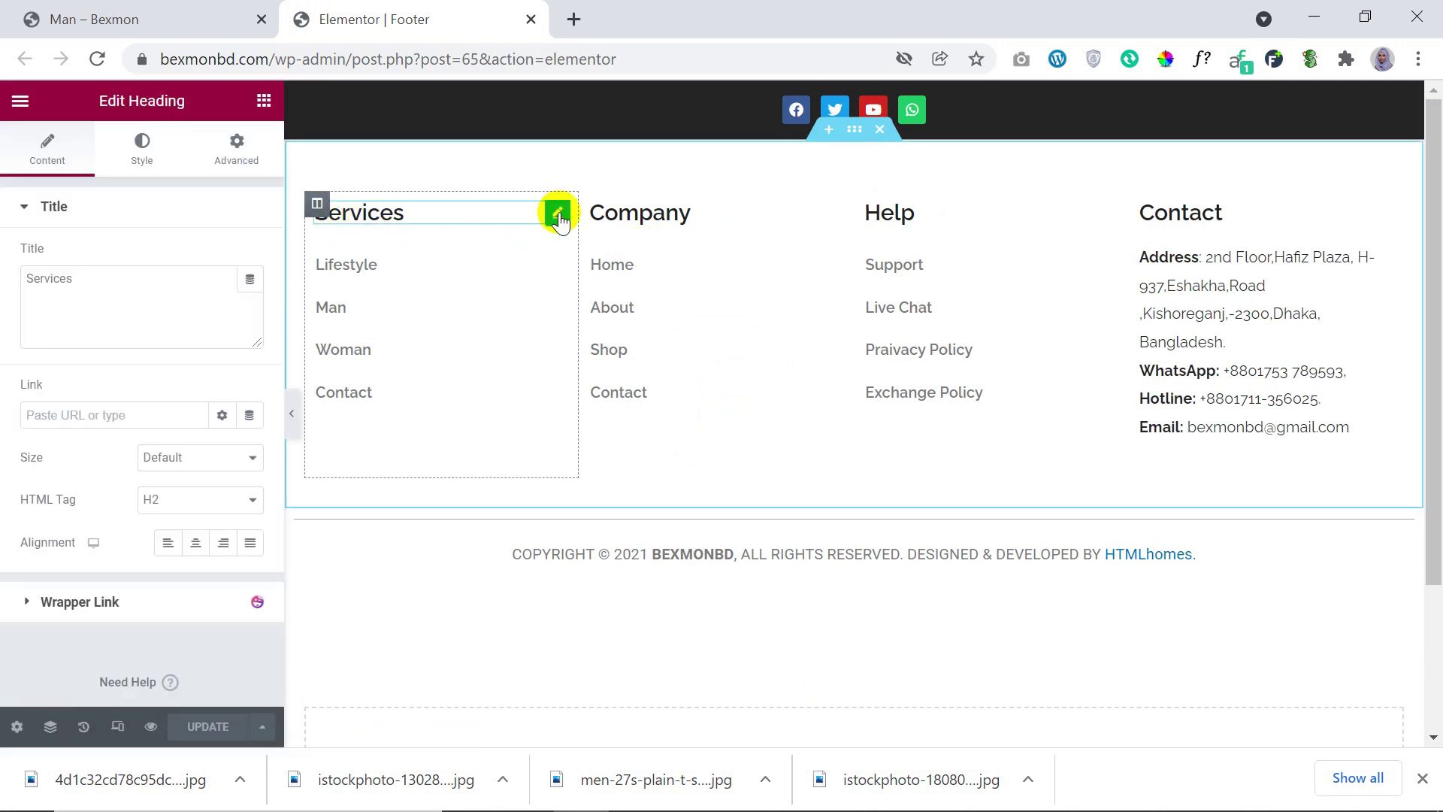
{"action": "left_click_drag", "start_coordinate": [556, 214], "coordinate": [124, 279]}
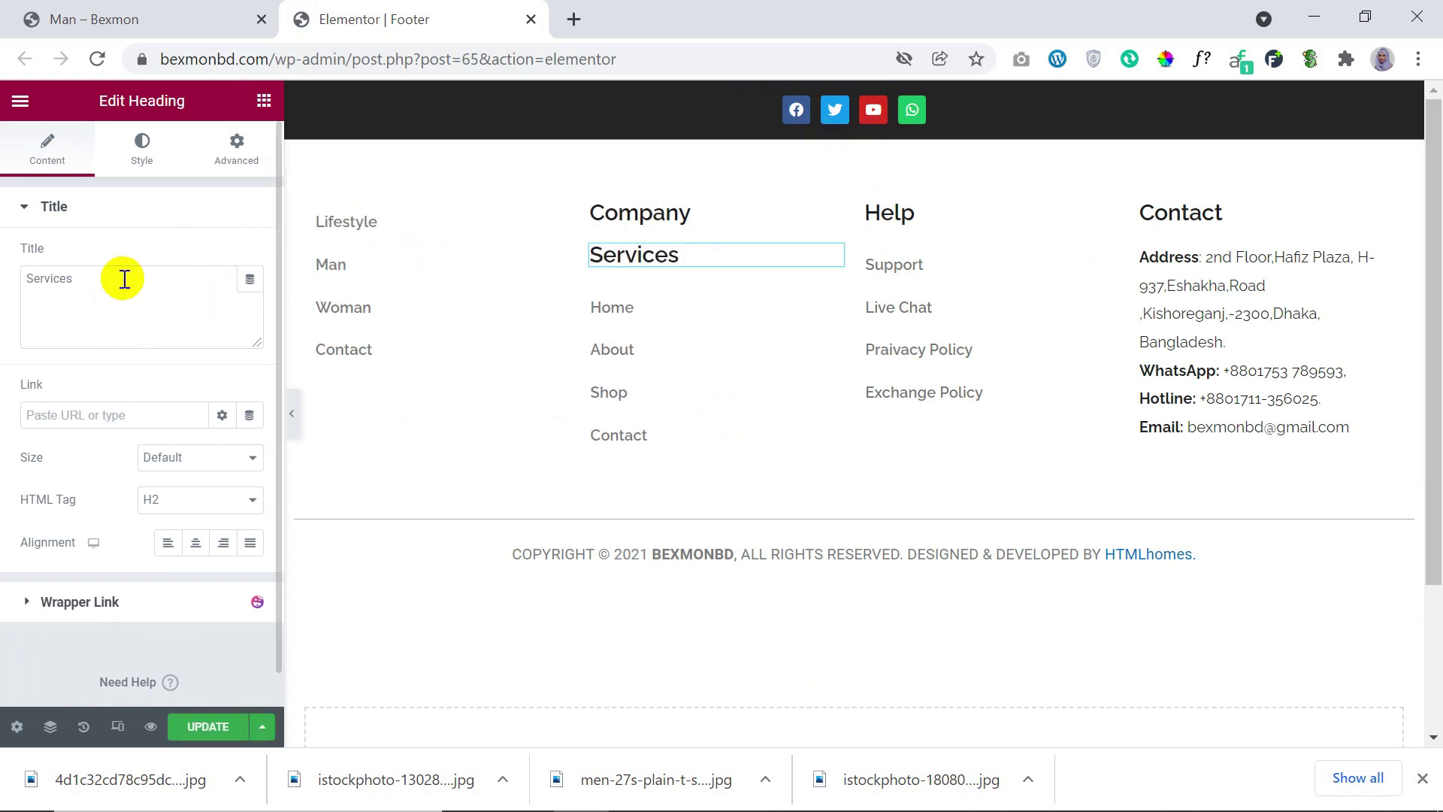
{"action": "left_click", "coordinate": [142, 147]}
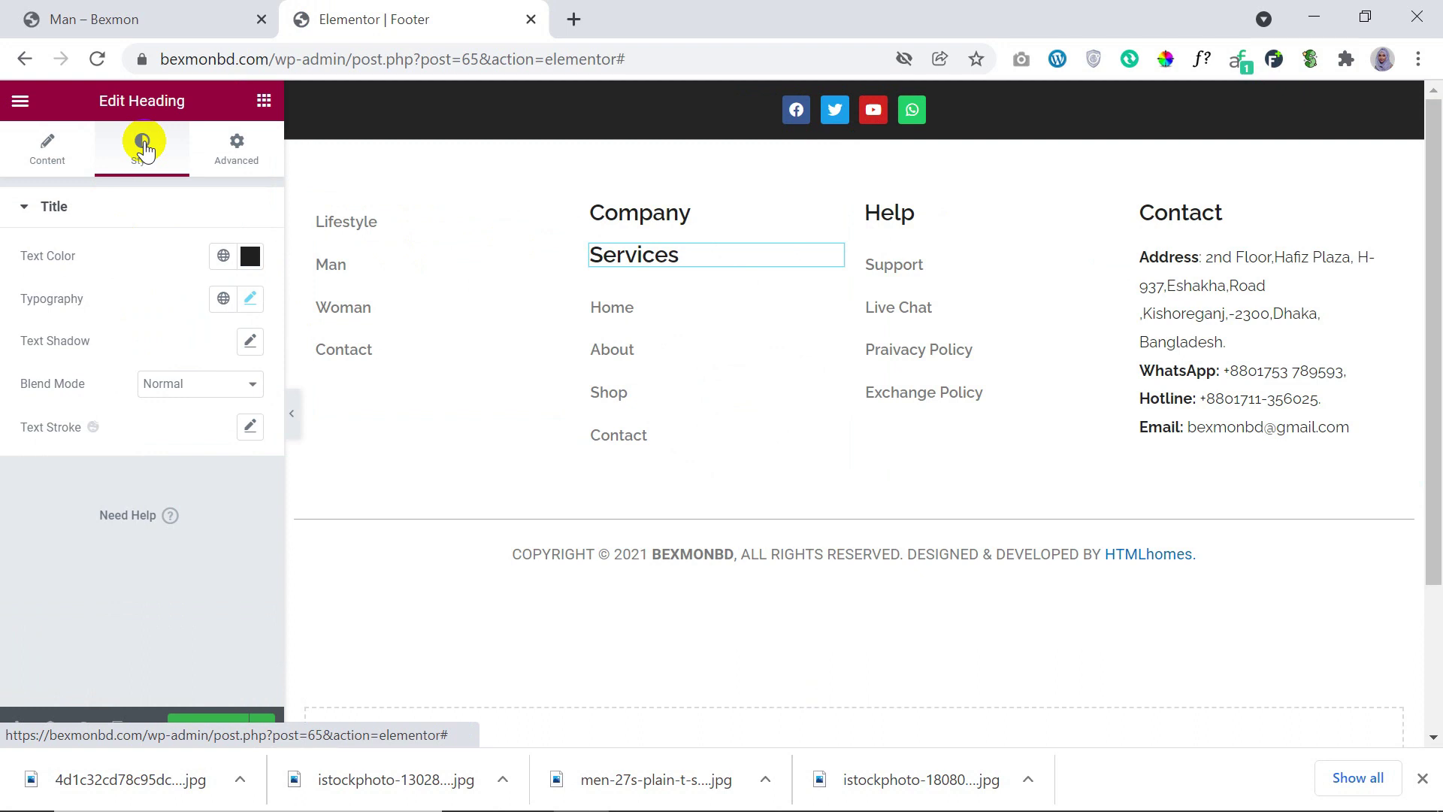
{"action": "key", "text": "ctrl+z"}
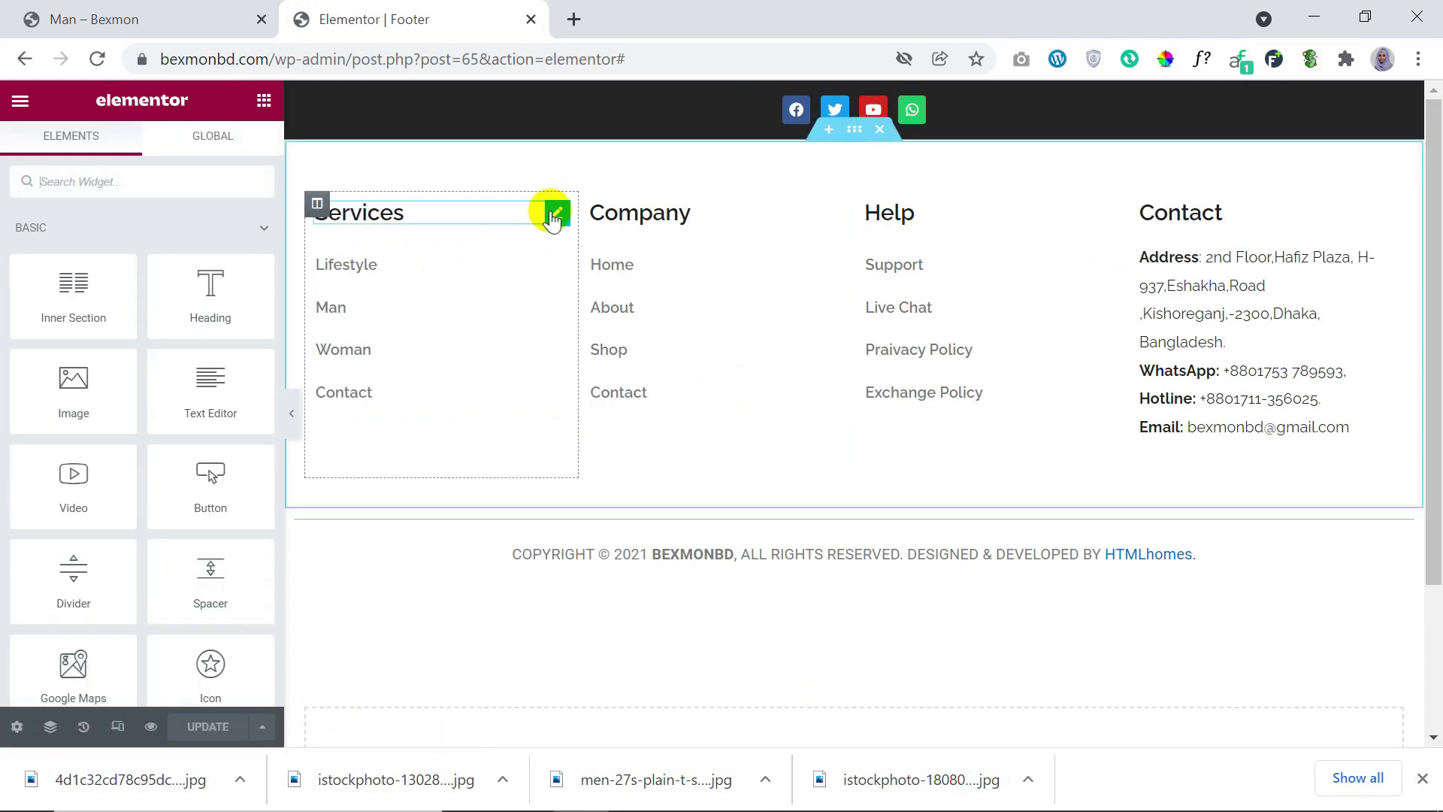
Step: Review the footer Services heading's title text and its text colour setting
{"action": "left_click", "coordinate": [554, 216]}
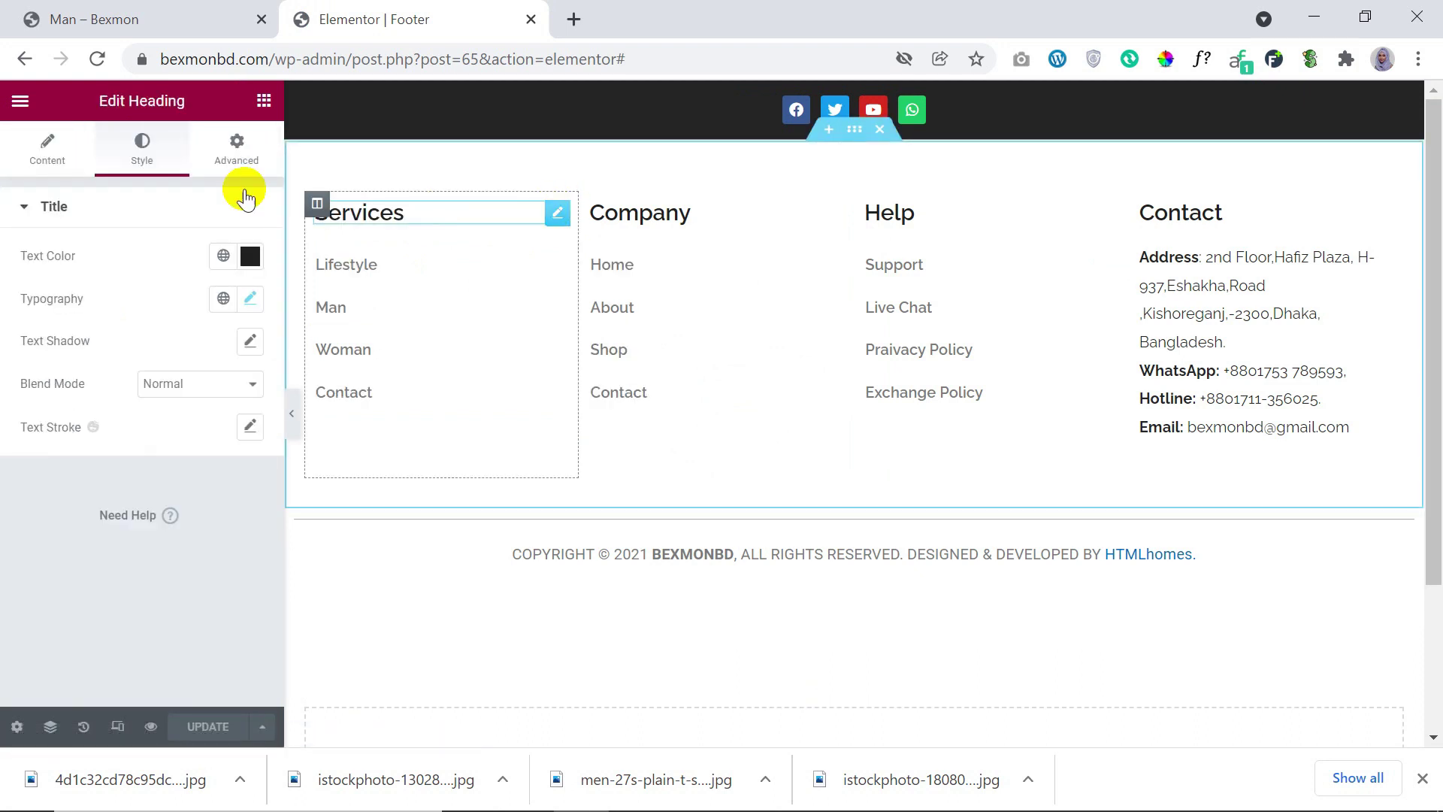
{"action": "left_click", "coordinate": [45, 161]}
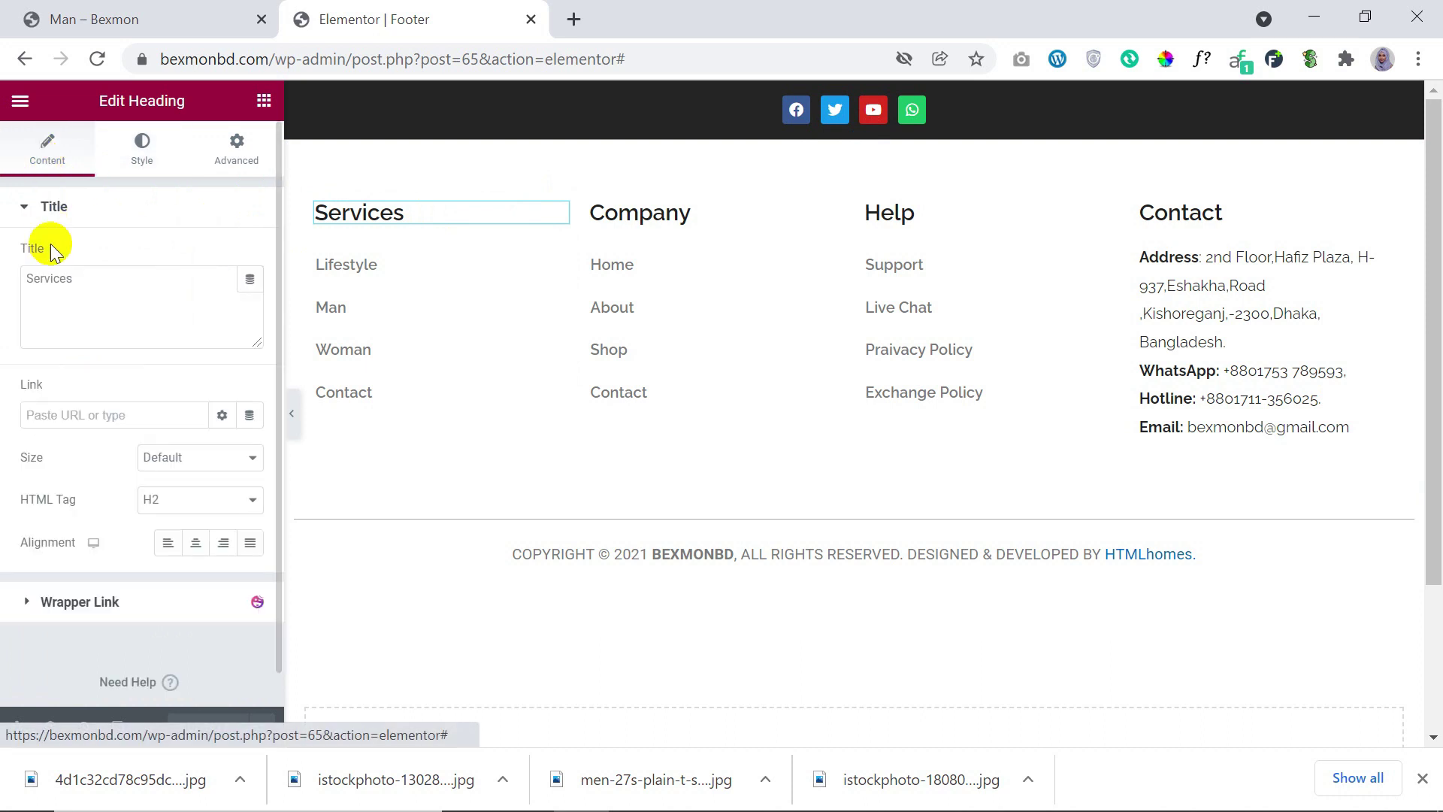
{"action": "left_click", "coordinate": [79, 279]}
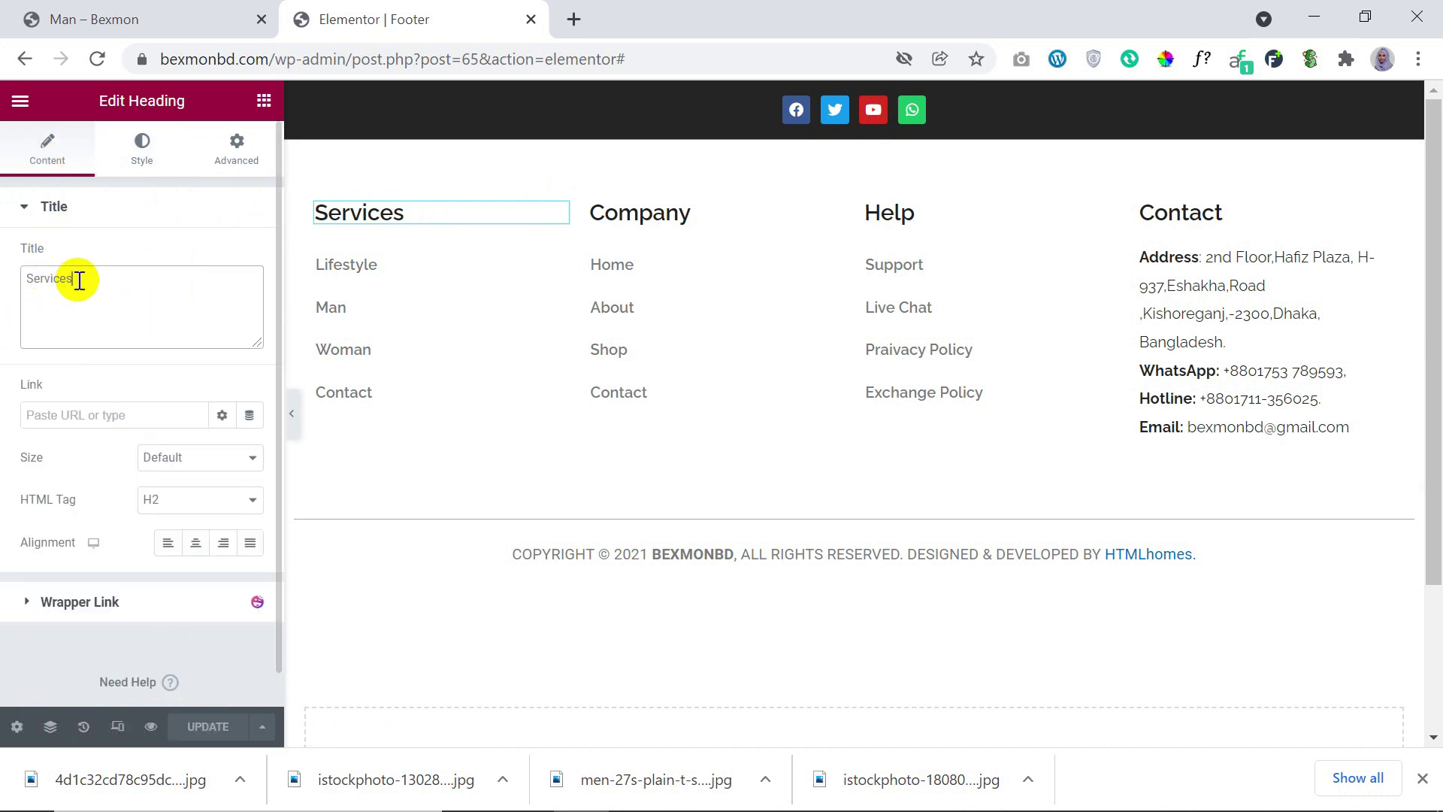
{"action": "left_click", "coordinate": [148, 159]}
{"action": "left_click", "coordinate": [251, 257]}
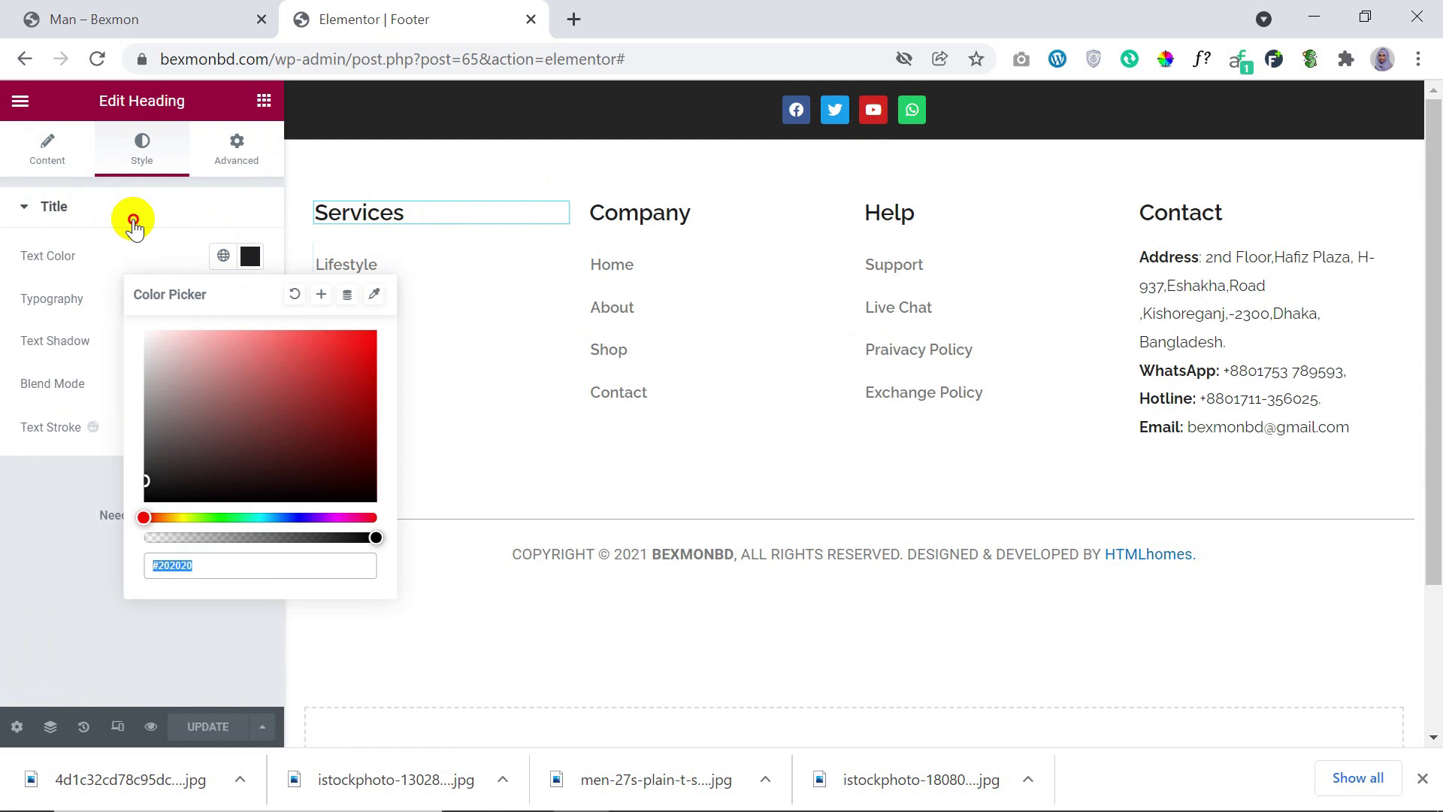
{"action": "left_click", "coordinate": [99, 202]}
{"action": "left_click", "coordinate": [100, 198]}
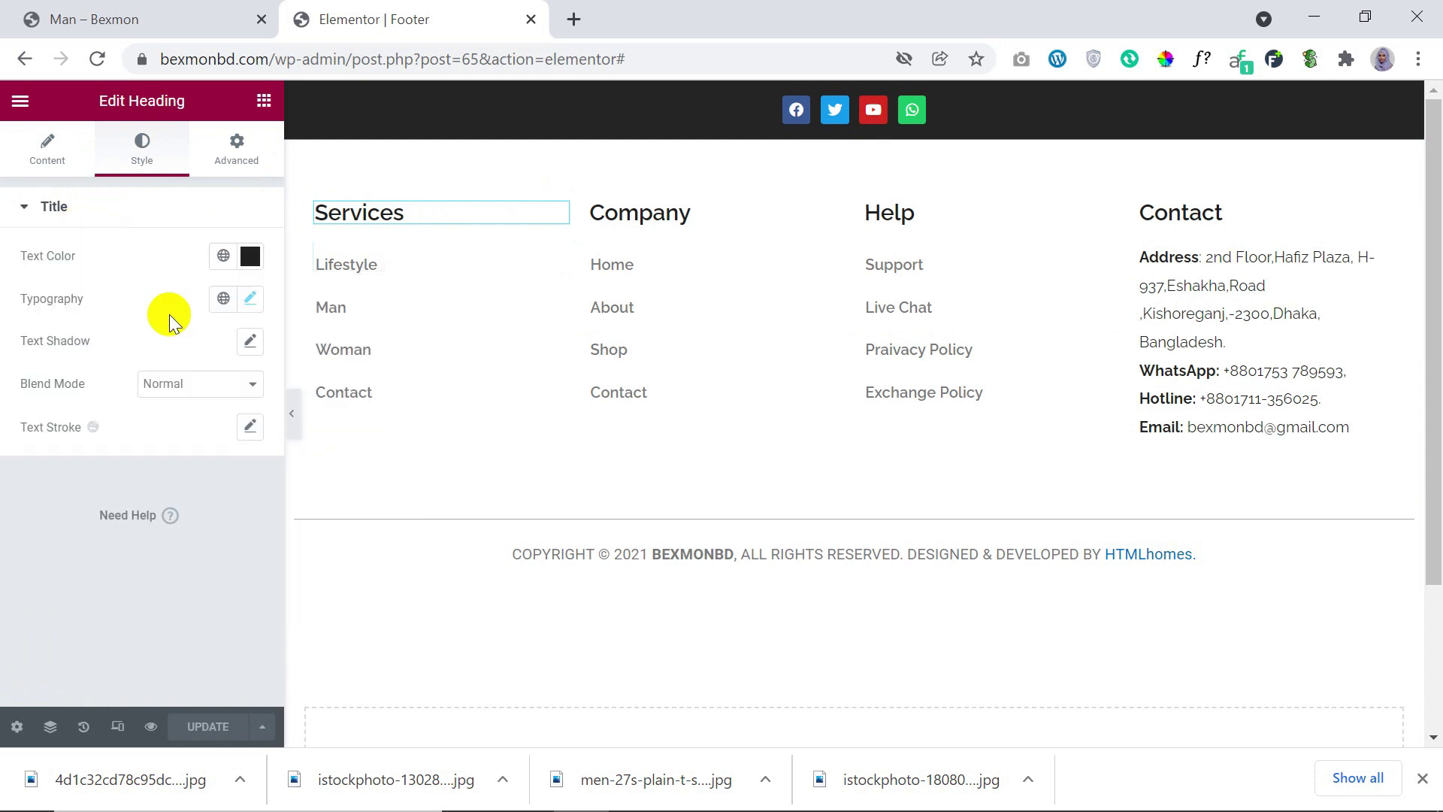
Step: Set the typography size of the footer's Services heading to 24 px
{"action": "left_click", "coordinate": [252, 299]}
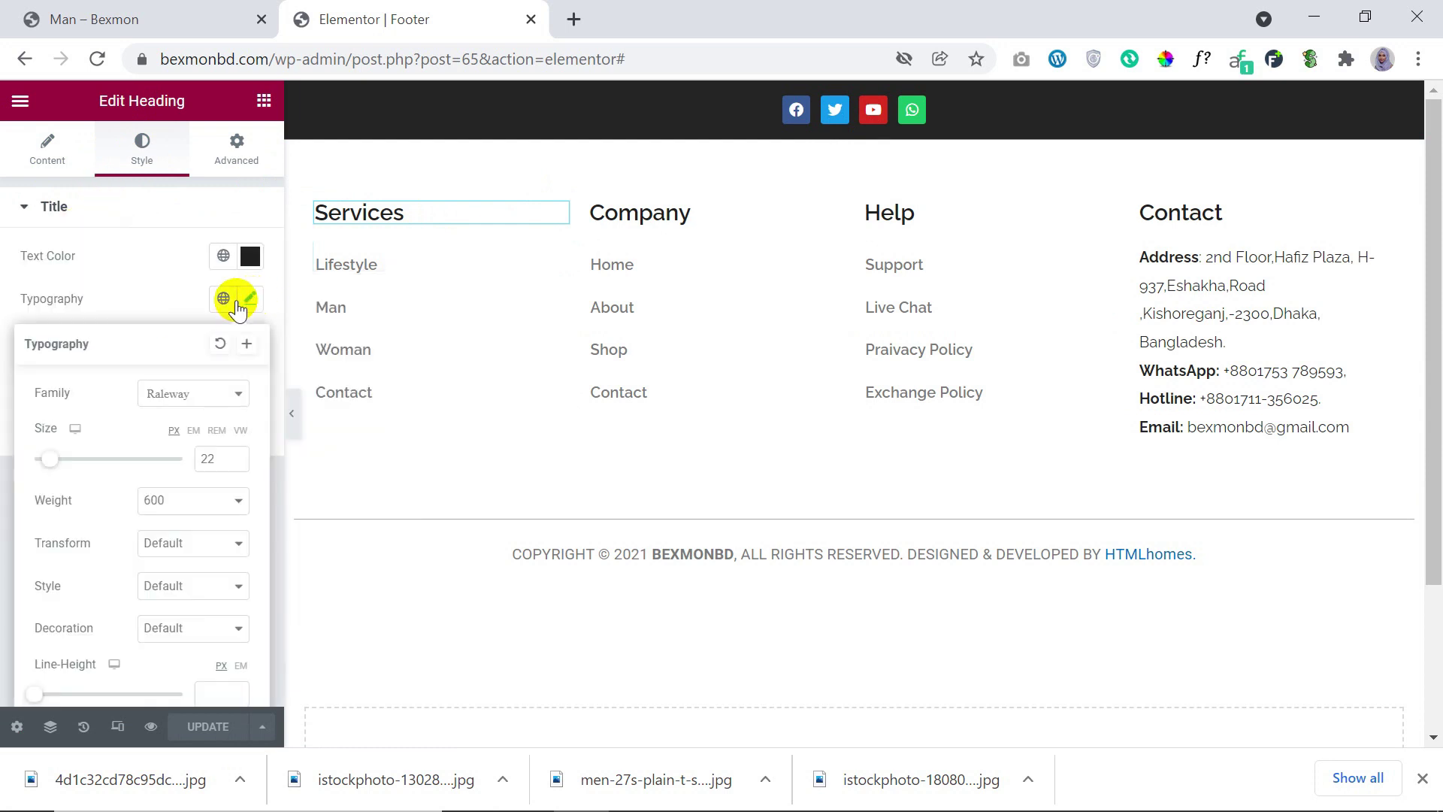
{"action": "left_click", "coordinate": [233, 455]}
{"action": "left_click", "coordinate": [234, 455]}
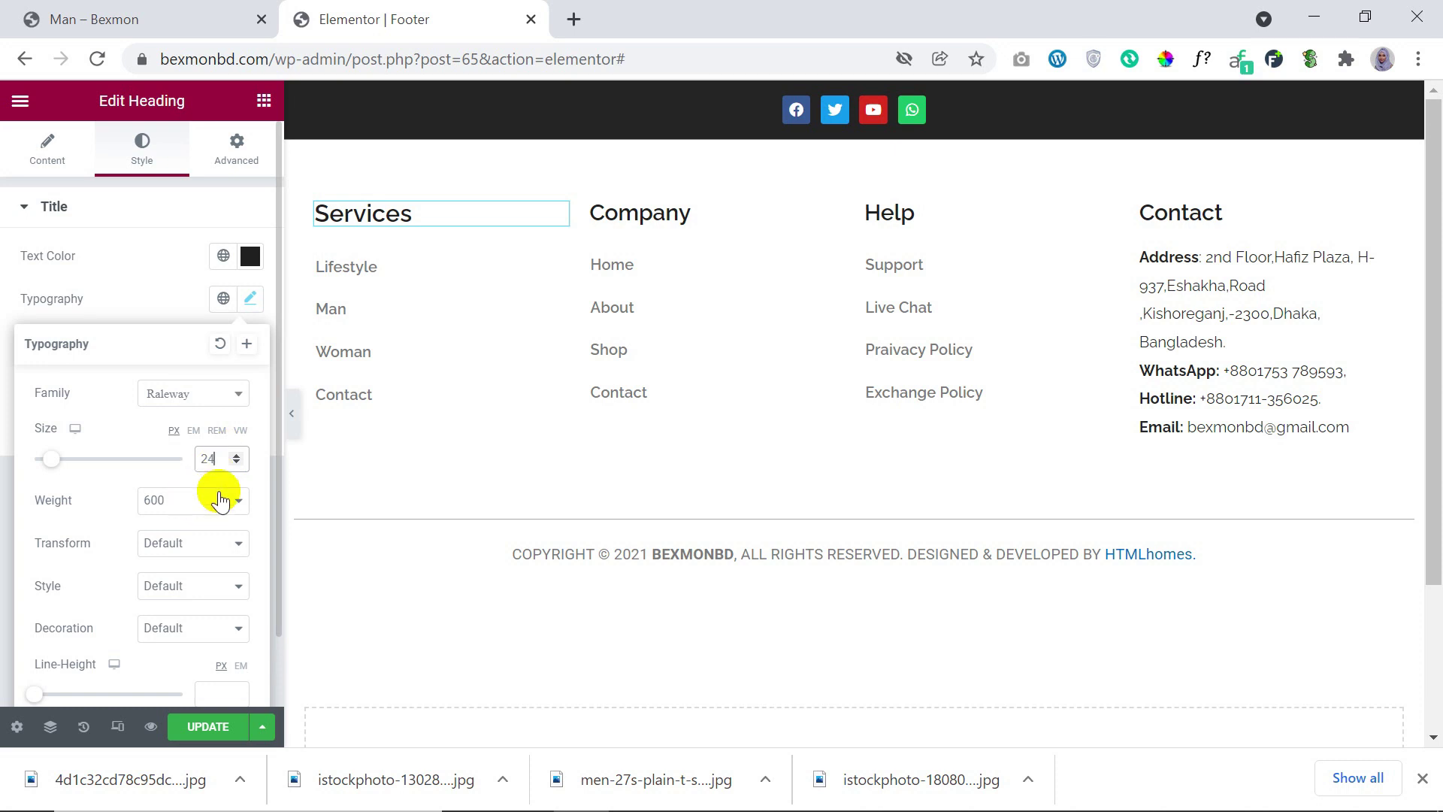
Step: Examine which menu is assigned to the navigation lists under Services, Company and Help, and the available menu choices
{"action": "mouse_move", "coordinate": [464, 300]}
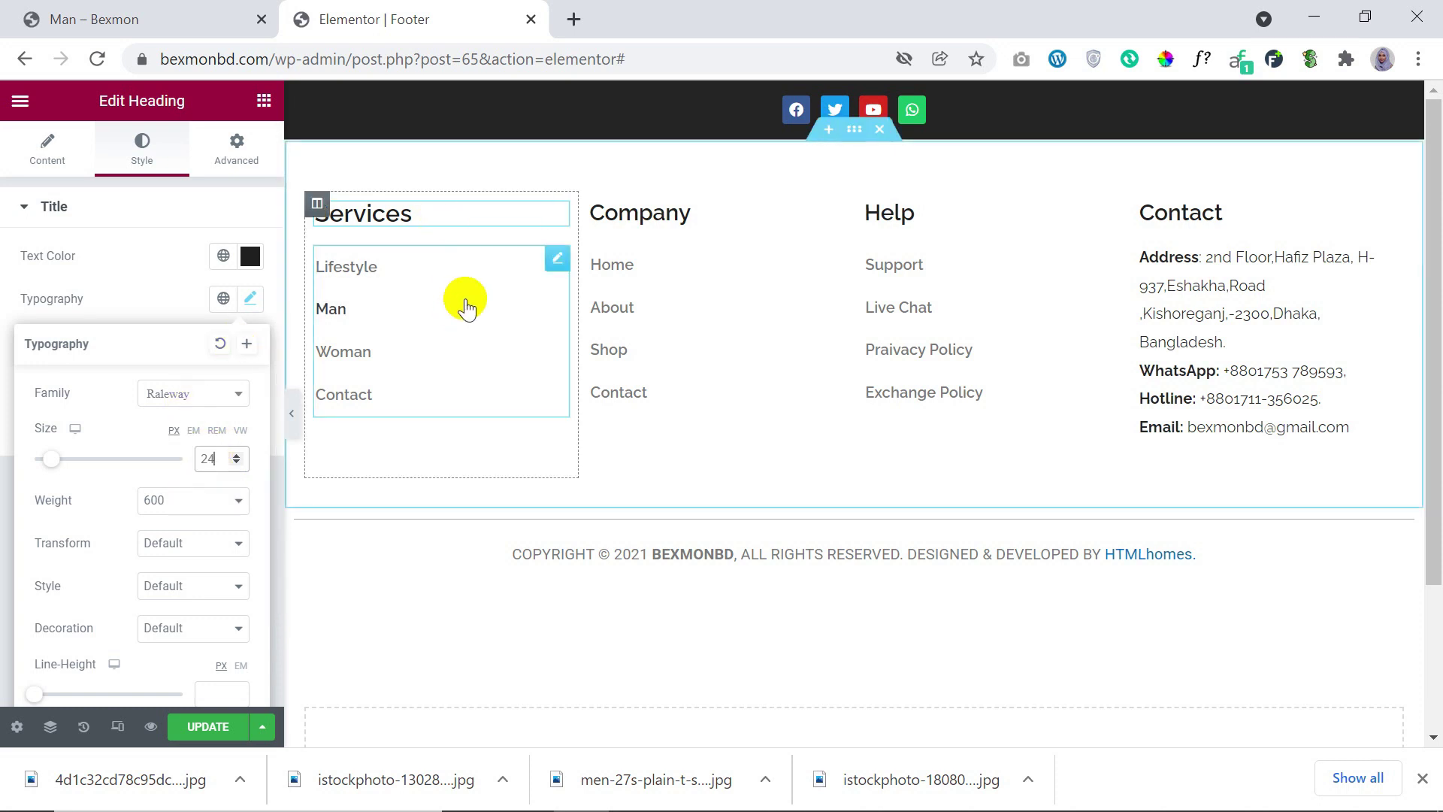
{"action": "left_click", "coordinate": [556, 260]}
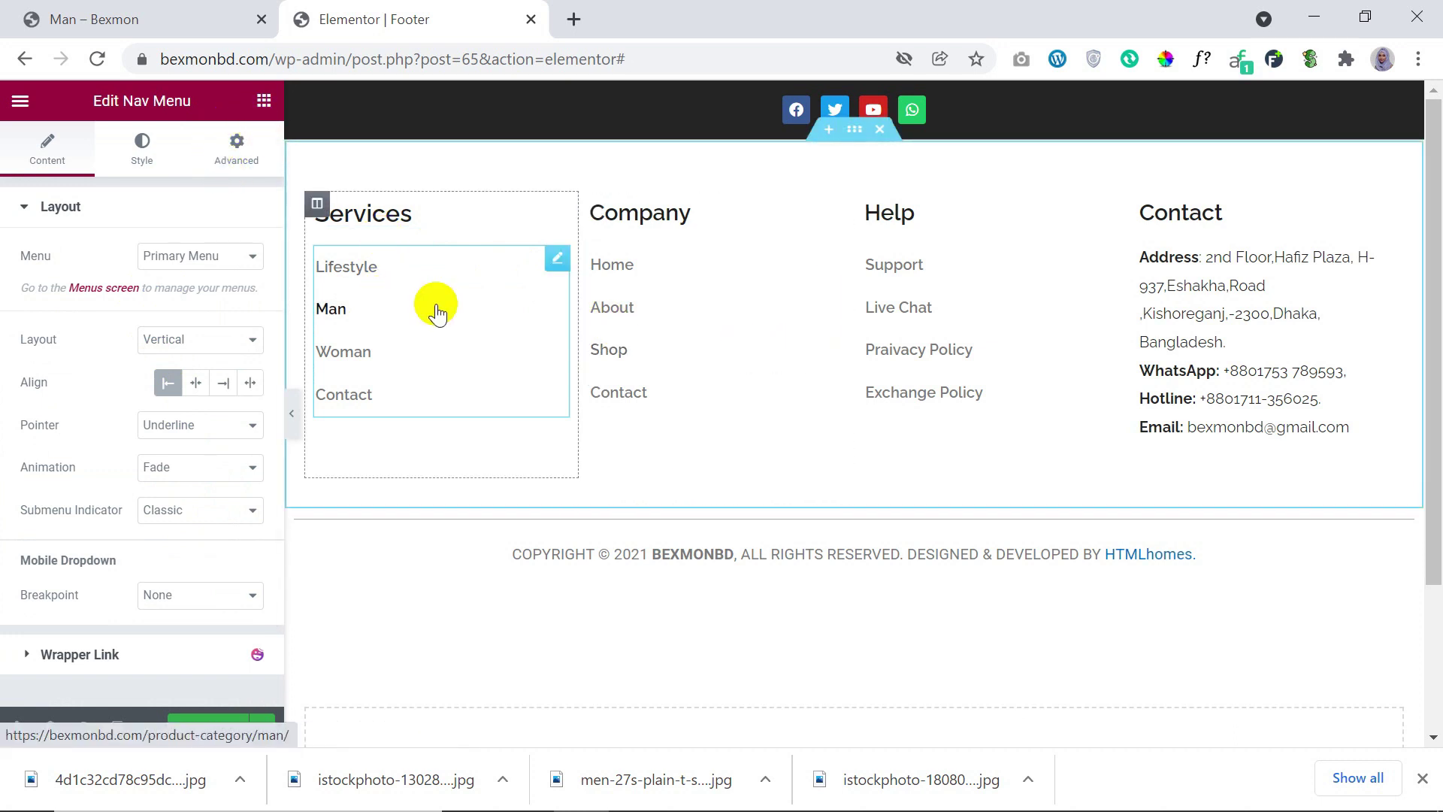
{"action": "left_click", "coordinate": [182, 260]}
{"action": "left_click", "coordinate": [183, 263]}
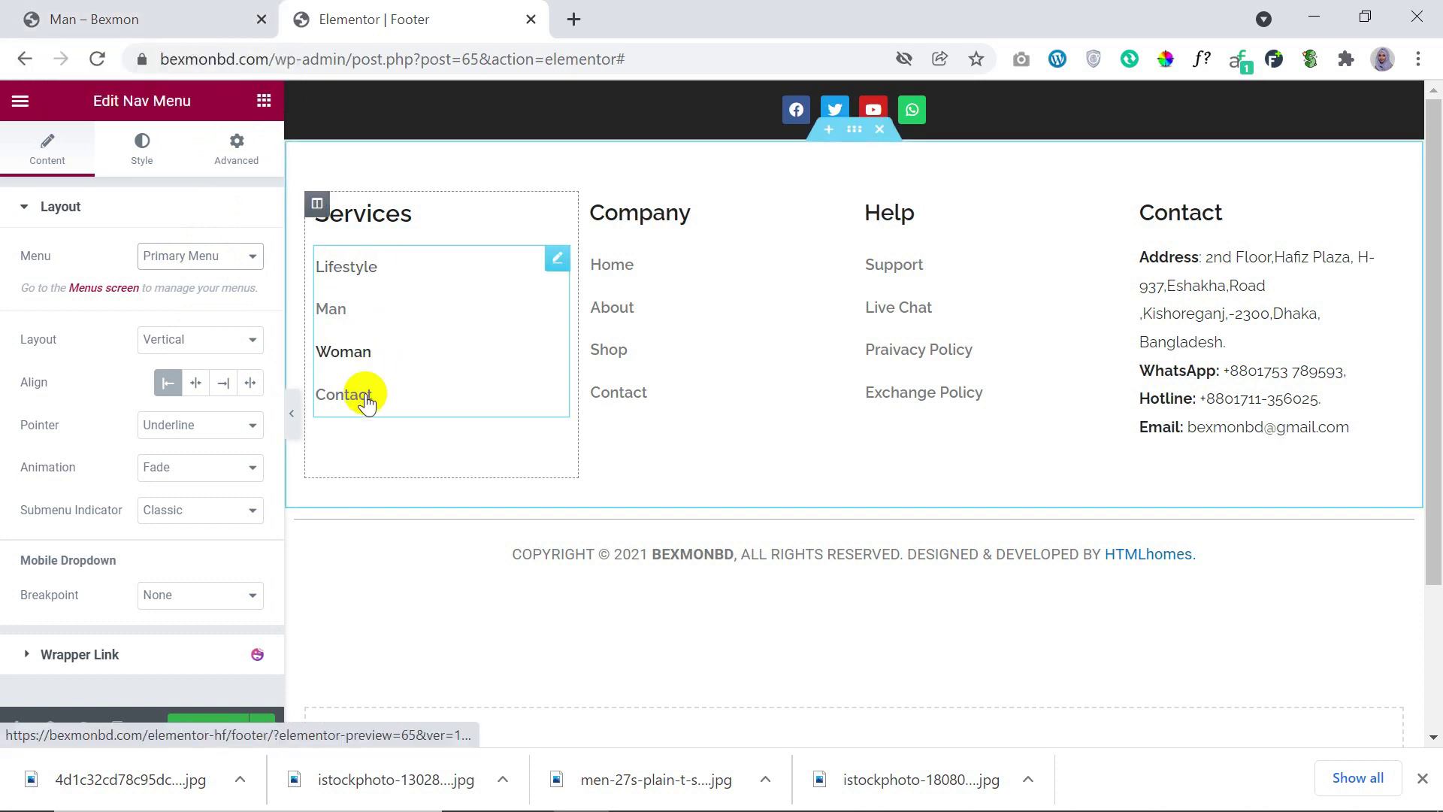
{"action": "left_click", "coordinate": [824, 256]}
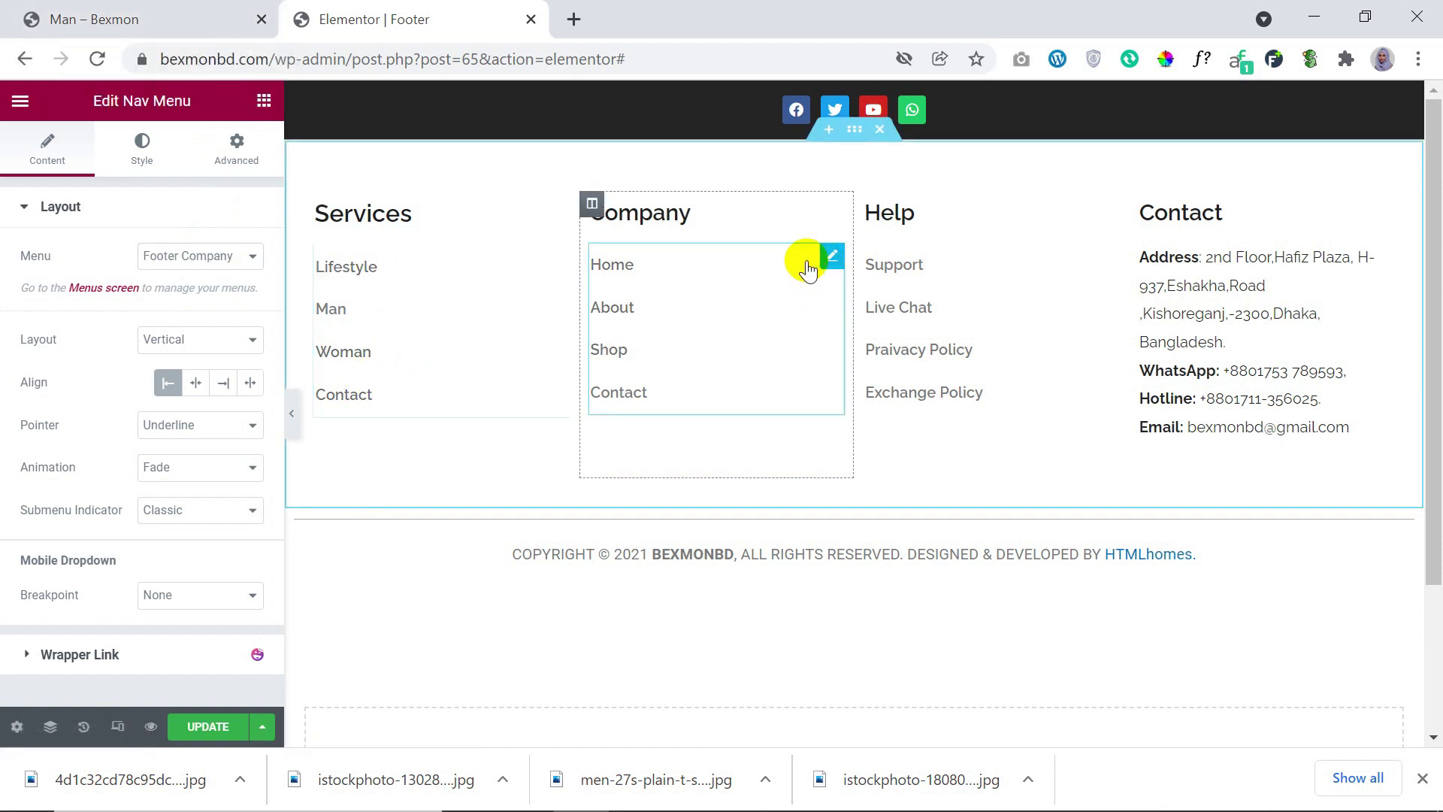
{"action": "left_click", "coordinate": [185, 269]}
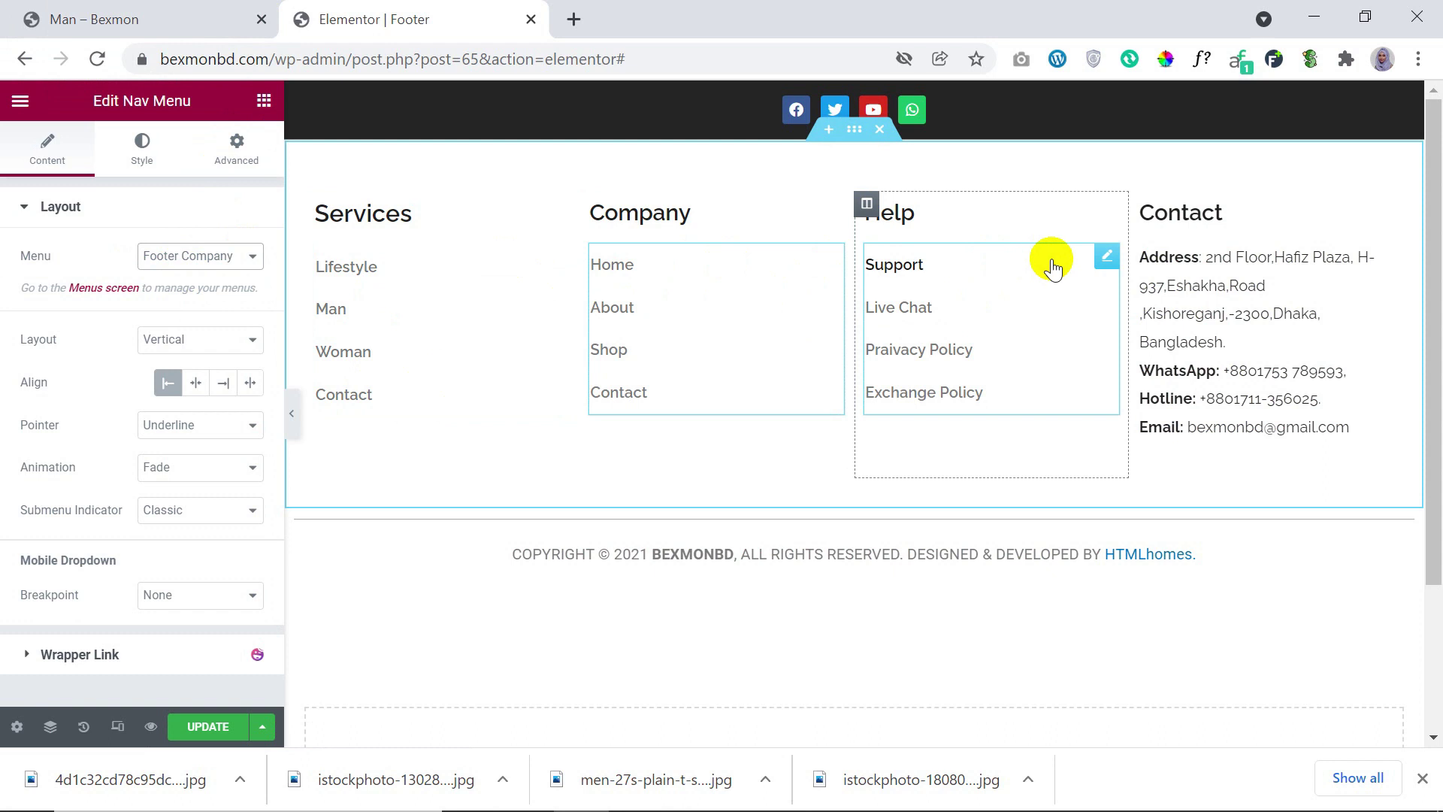
{"action": "left_click", "coordinate": [1102, 265]}
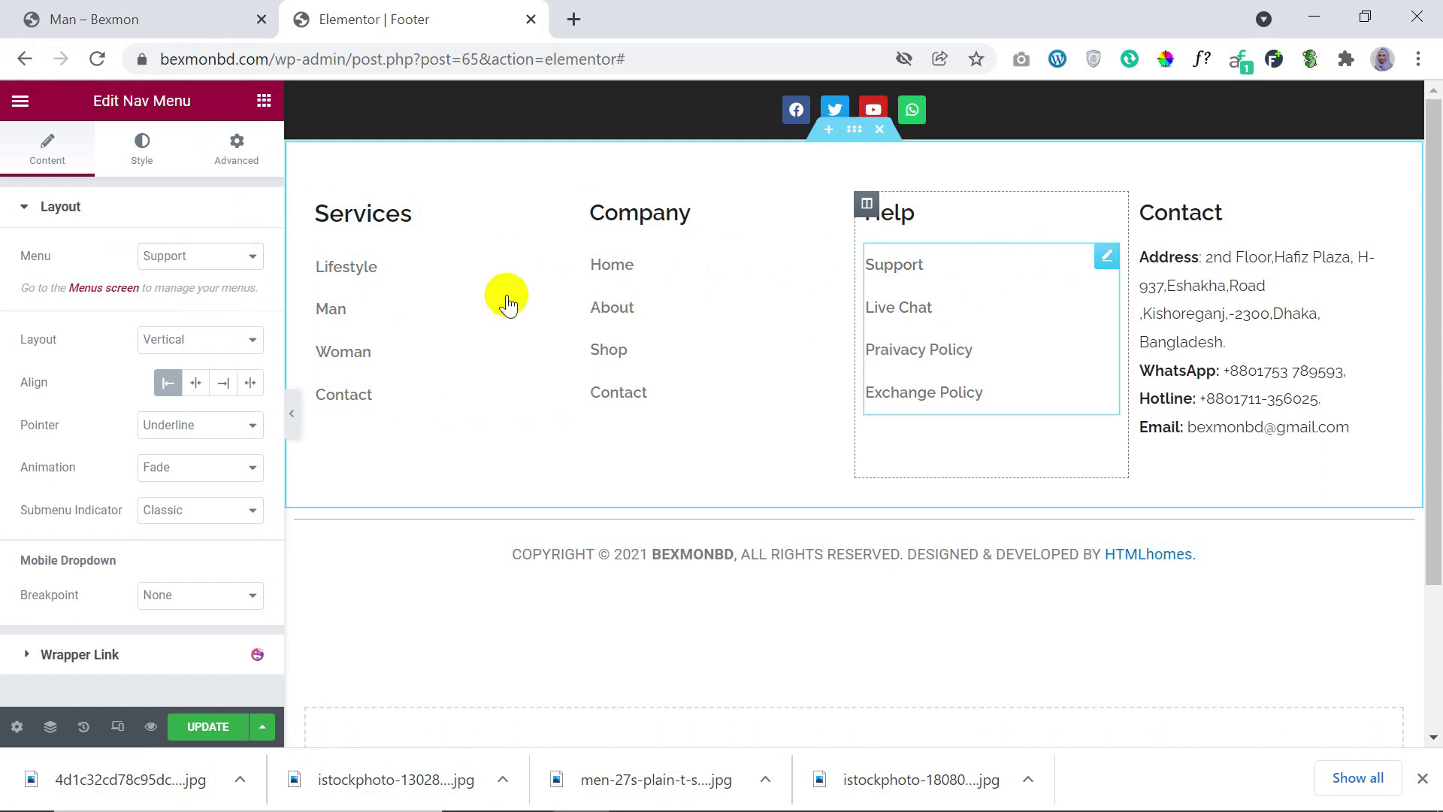
{"action": "left_click", "coordinate": [214, 271]}
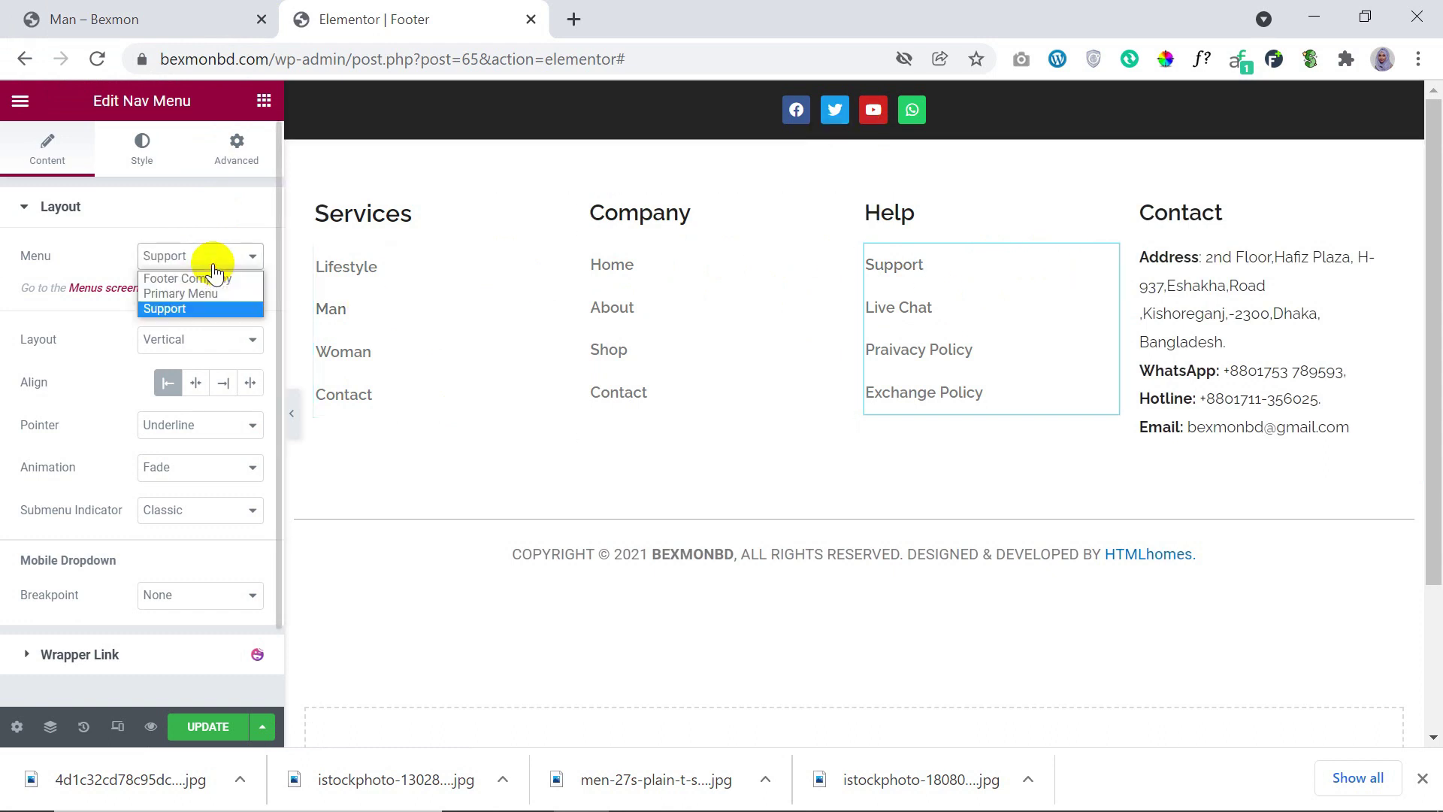
{"action": "left_click", "coordinate": [213, 271]}
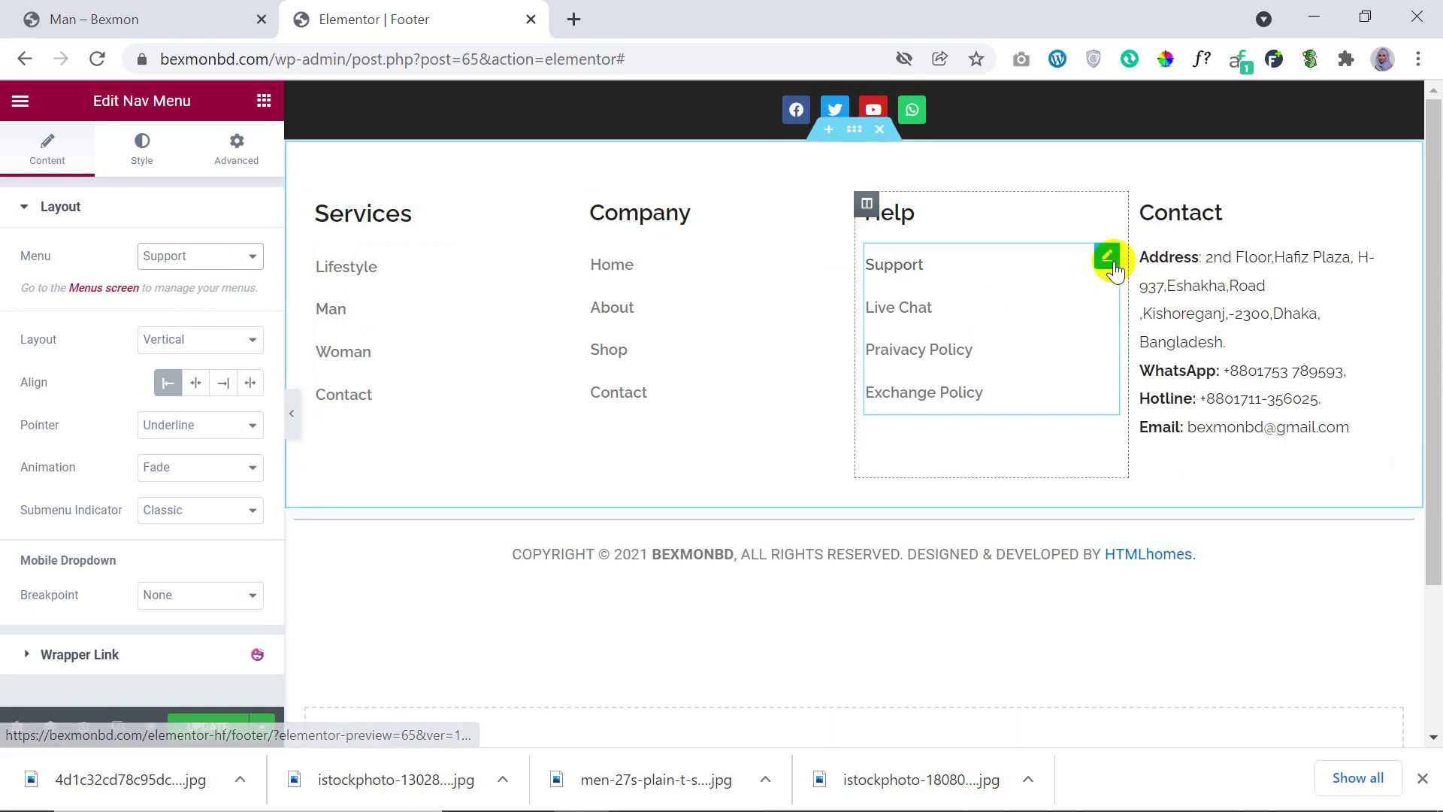
Step: Review the text of the footer's Contact details block and of the copyright line in their text editors
{"action": "left_click", "coordinate": [1383, 258]}
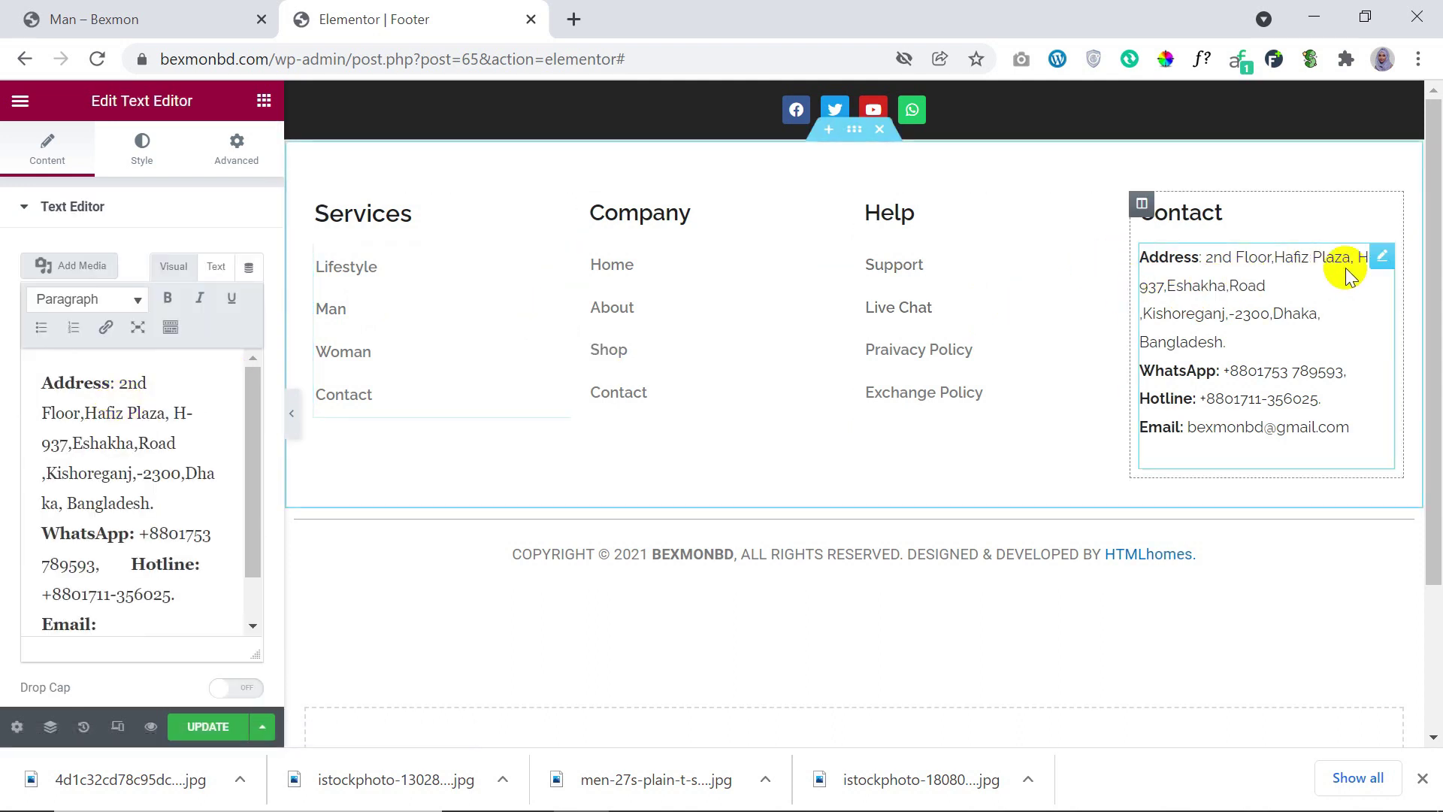
{"action": "scroll", "coordinate": [90, 485], "scroll_direction": "down", "scroll_amount": 1}
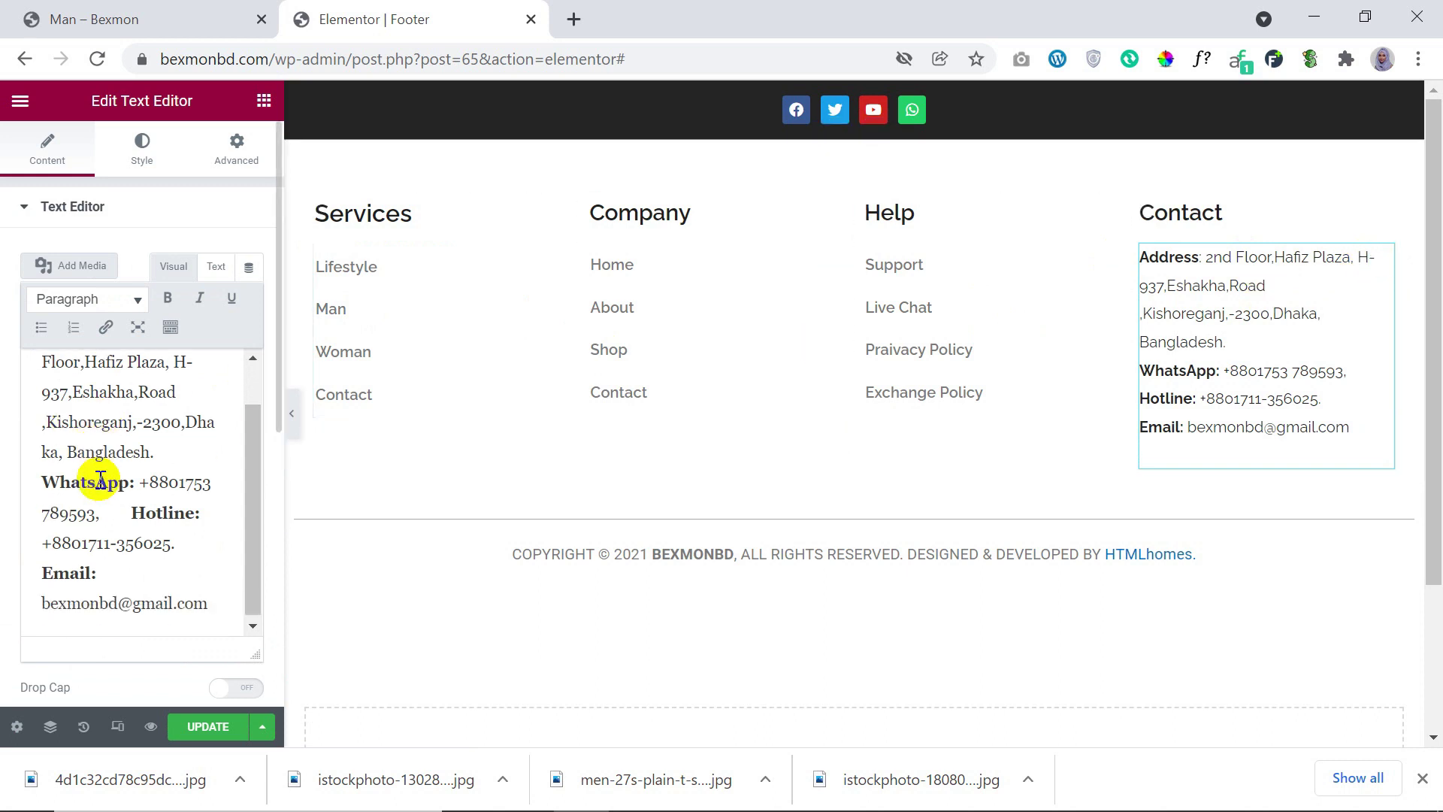
{"action": "scroll", "coordinate": [113, 572], "scroll_direction": "up", "scroll_amount": 1}
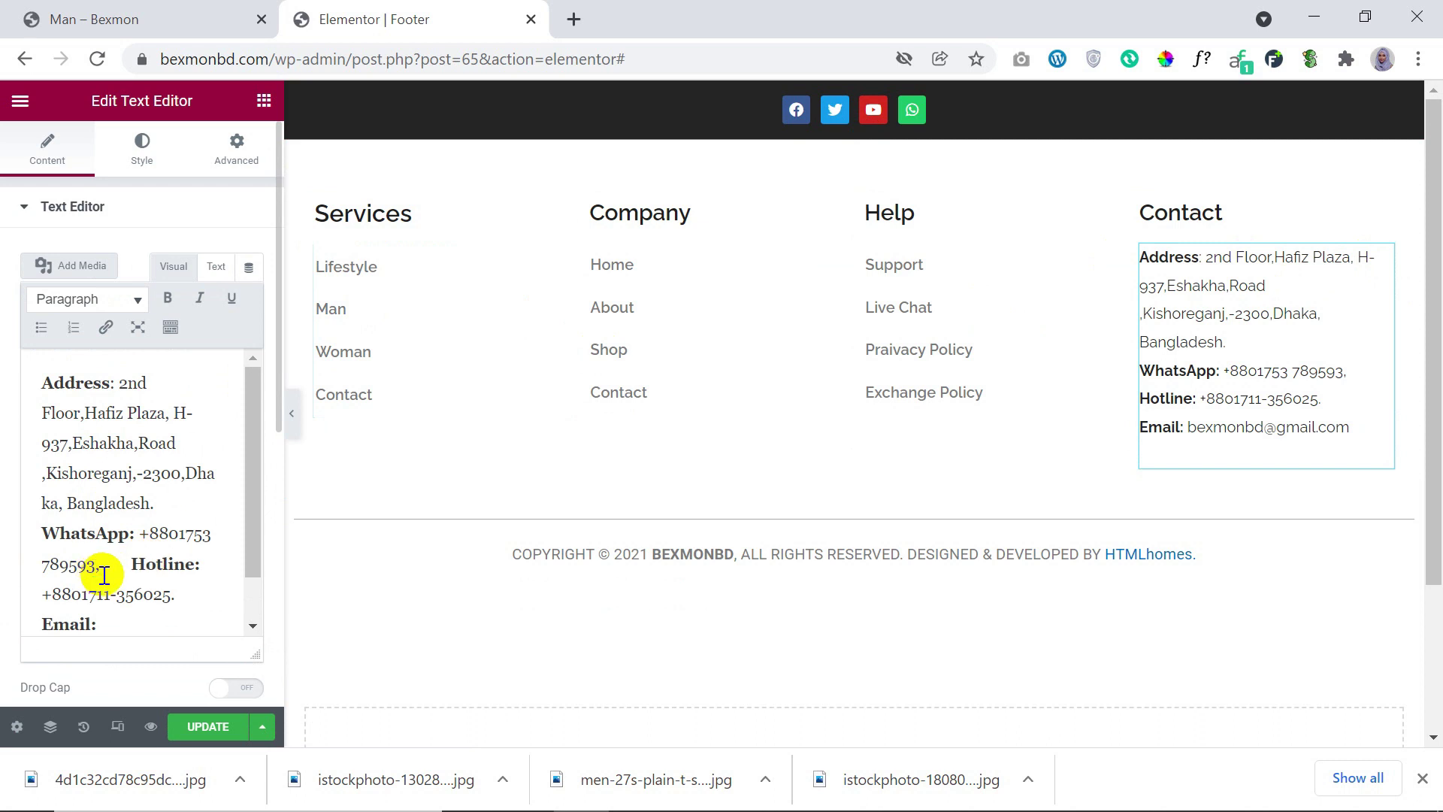
{"action": "scroll", "coordinate": [109, 586], "scroll_direction": "down", "scroll_amount": 1}
{"action": "scroll", "coordinate": [116, 590], "scroll_direction": "up", "scroll_amount": 1}
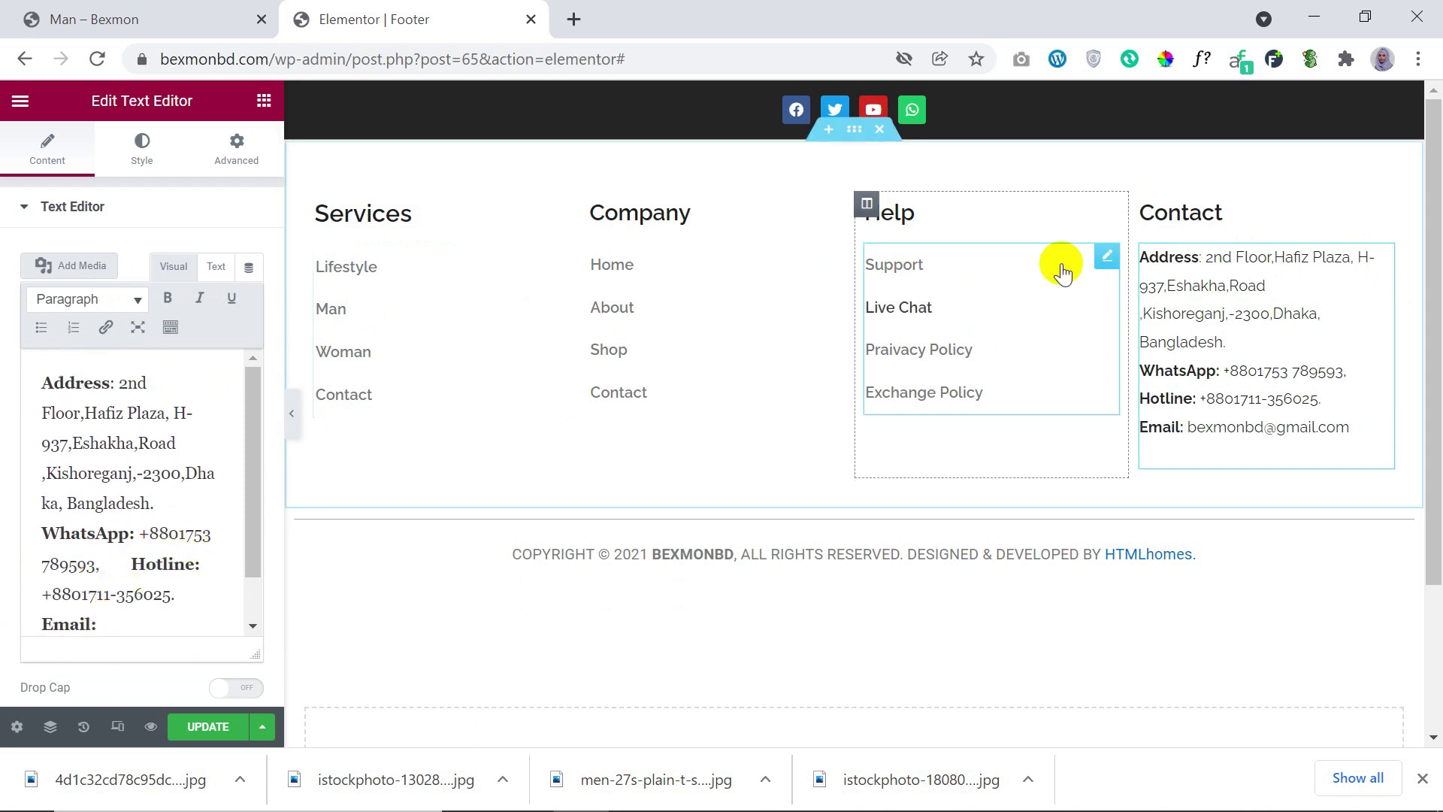
{"action": "left_click", "coordinate": [953, 565]}
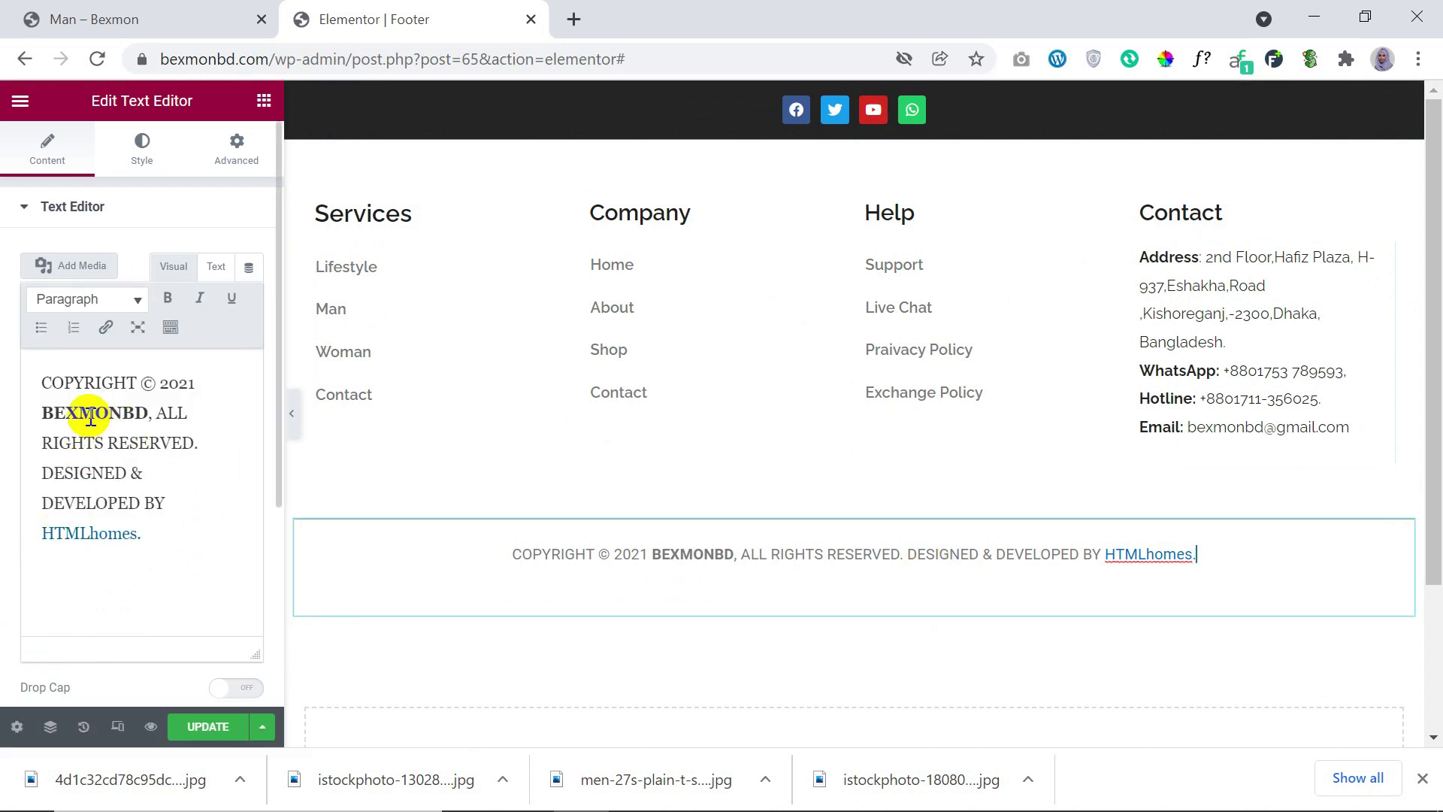
Step: Open the Bexmon WordPress dashboard in a separate tab and bring up the Menus management page under Appearance
{"action": "left_click", "coordinate": [137, 10]}
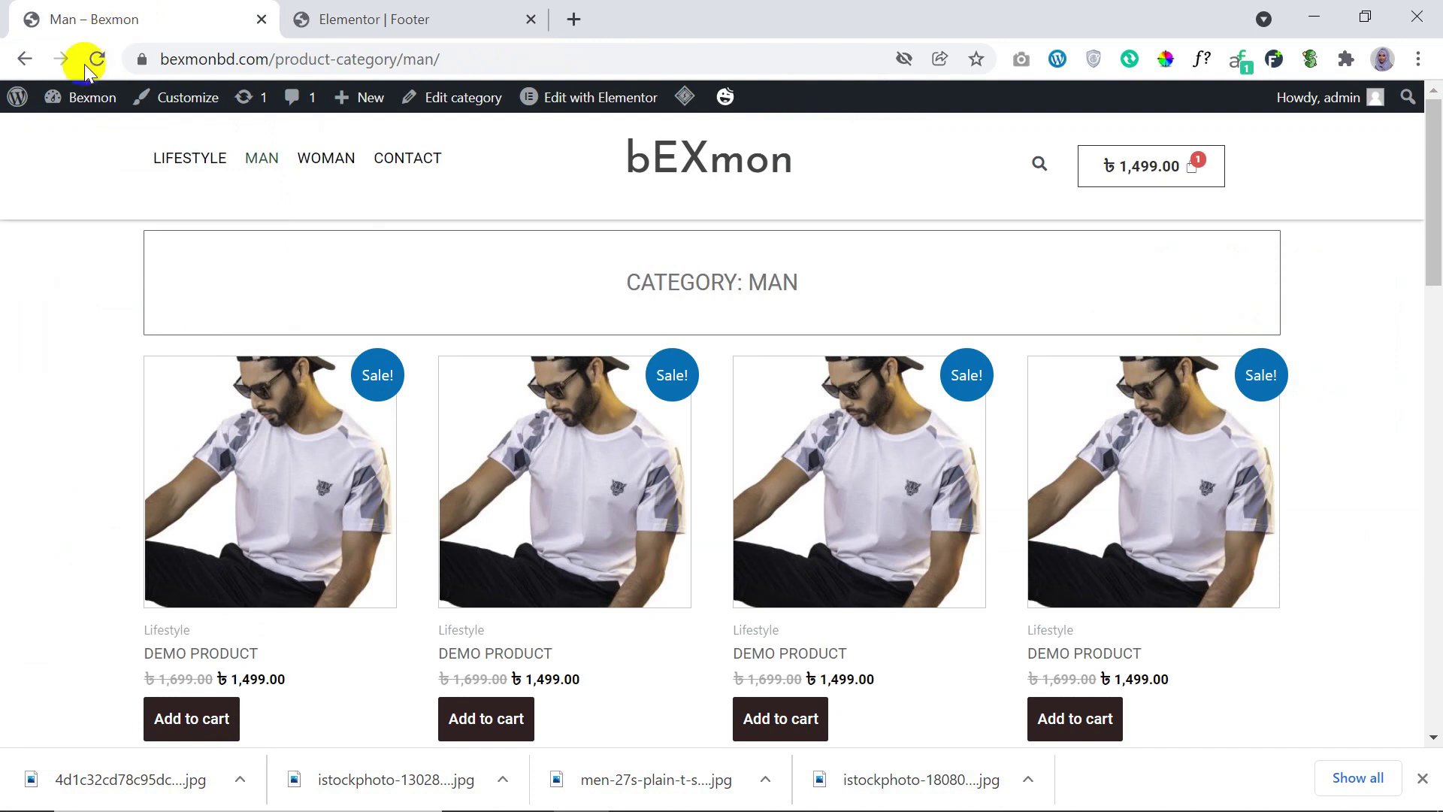
{"action": "mouse_move", "coordinate": [91, 98]}
{"action": "middle_click", "coordinate": [71, 129]}
{"action": "left_click", "coordinate": [432, 14]}
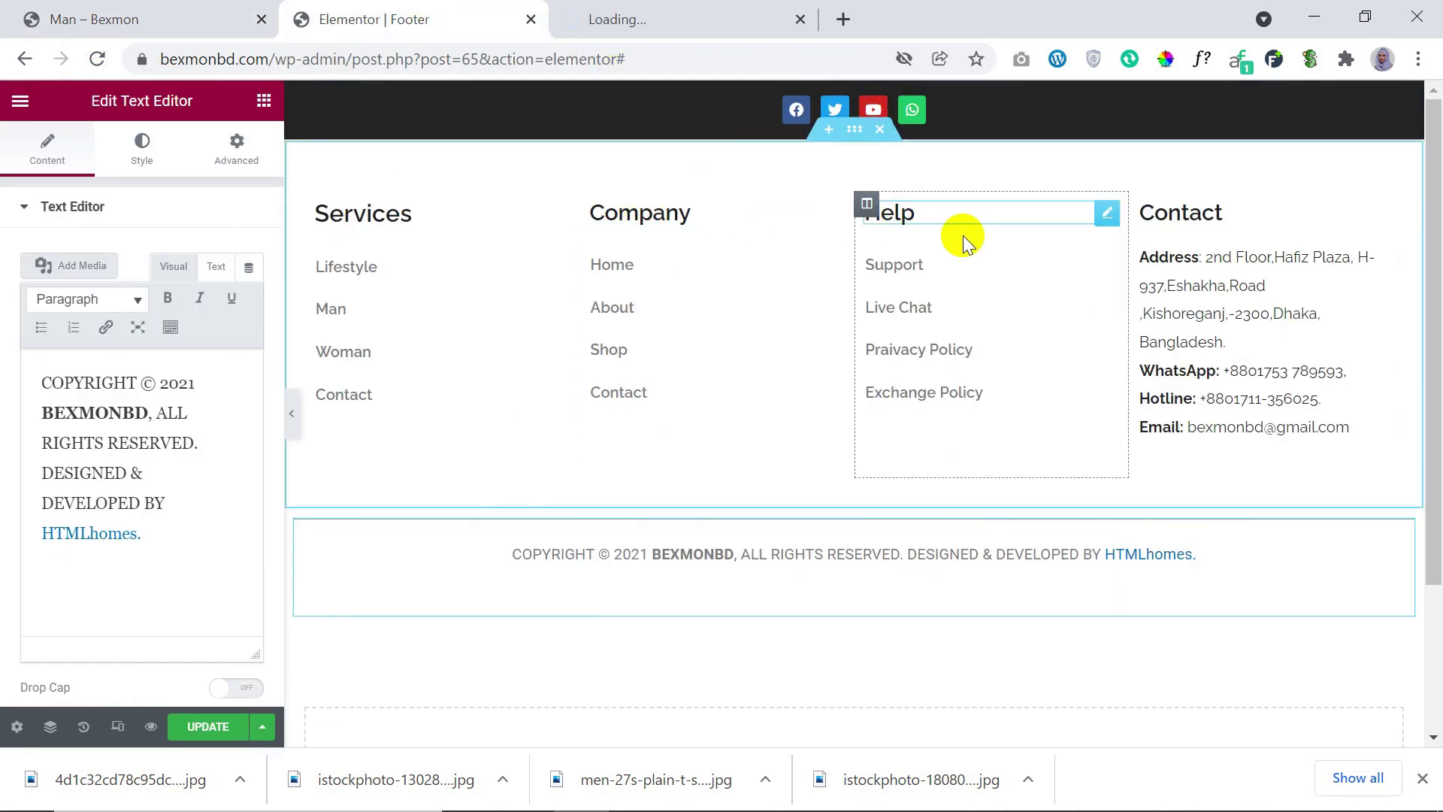
{"action": "left_click", "coordinate": [616, 11]}
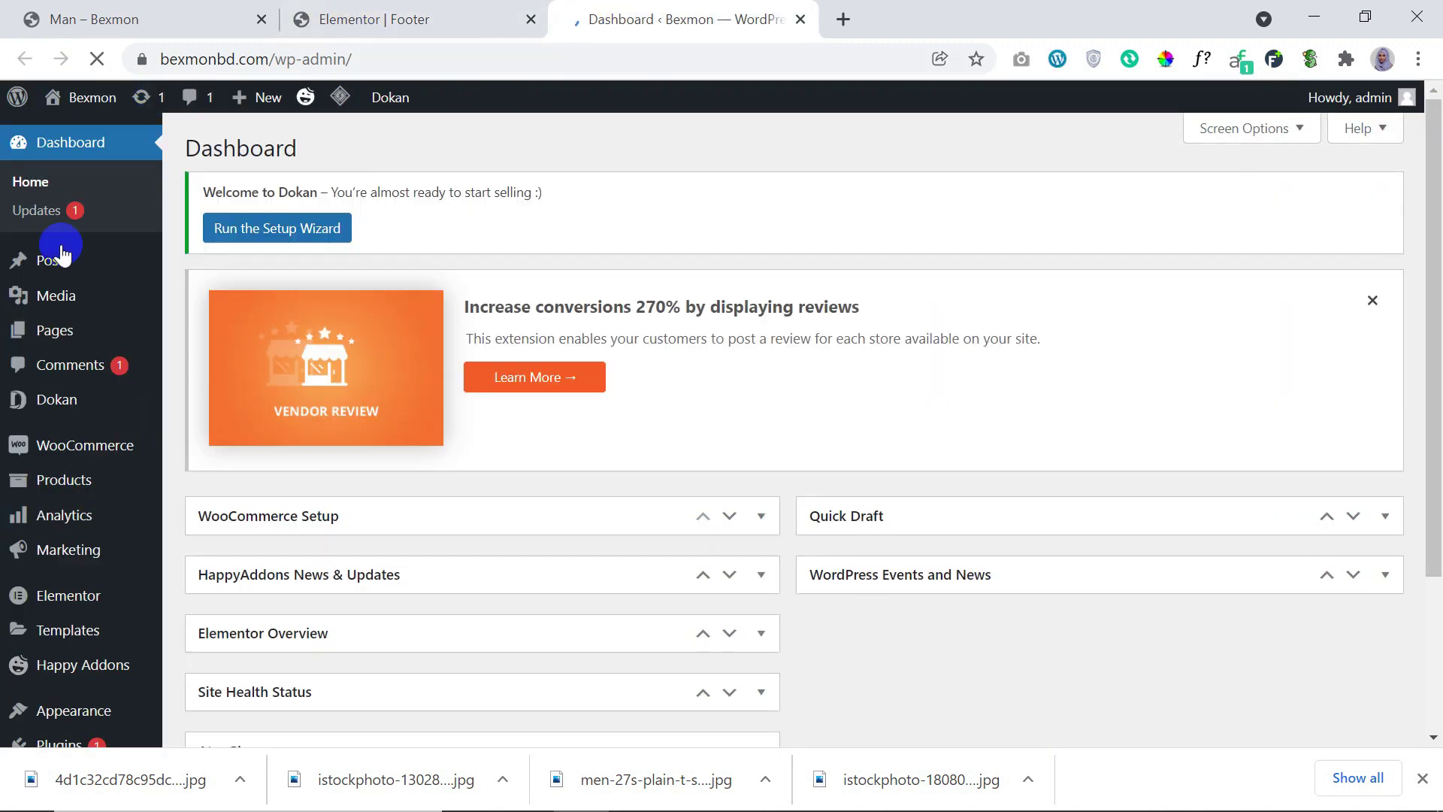
{"action": "scroll", "coordinate": [60, 587], "scroll_direction": "down", "scroll_amount": 3}
{"action": "mouse_move", "coordinate": [64, 499]}
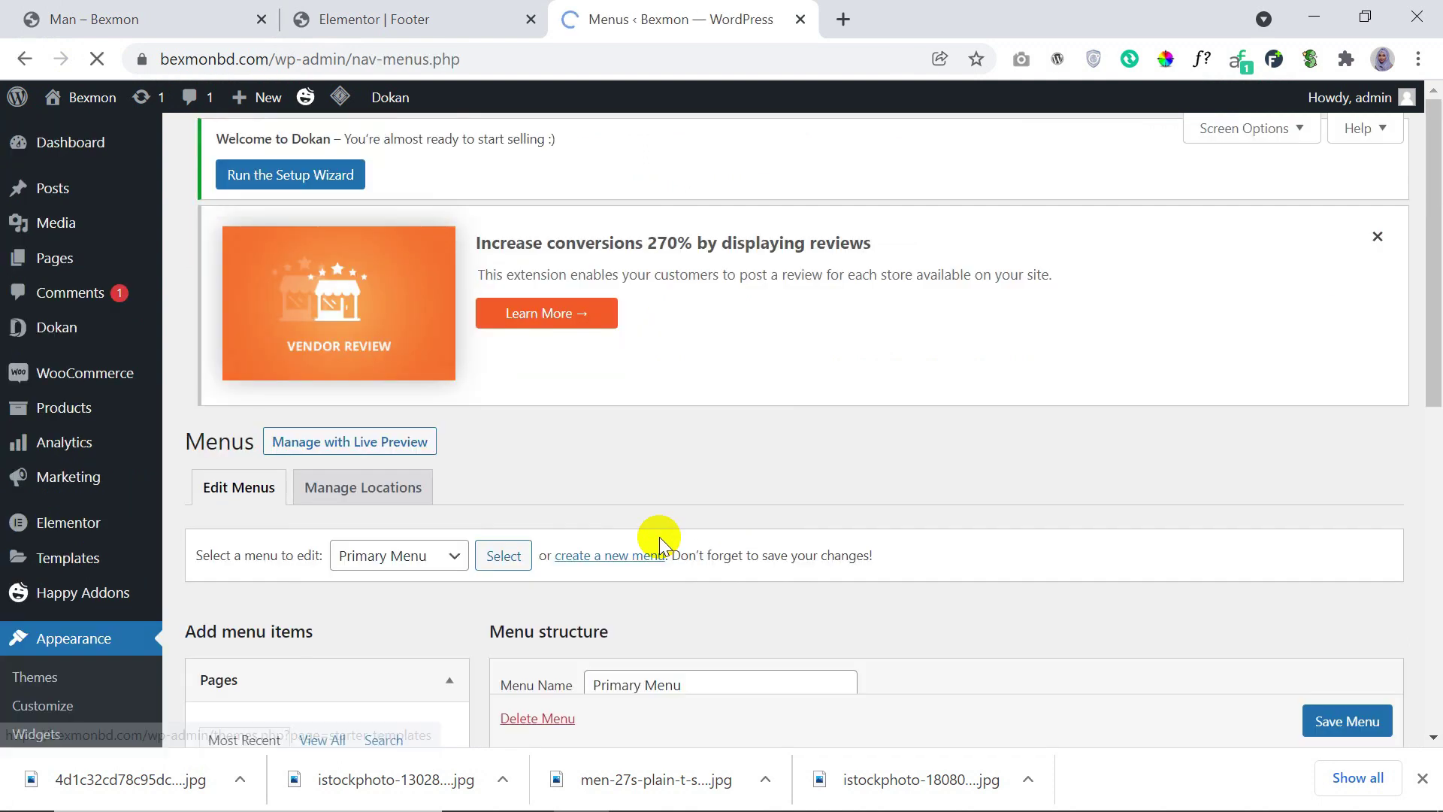
{"action": "scroll", "coordinate": [658, 538], "scroll_direction": "down", "scroll_amount": 4}
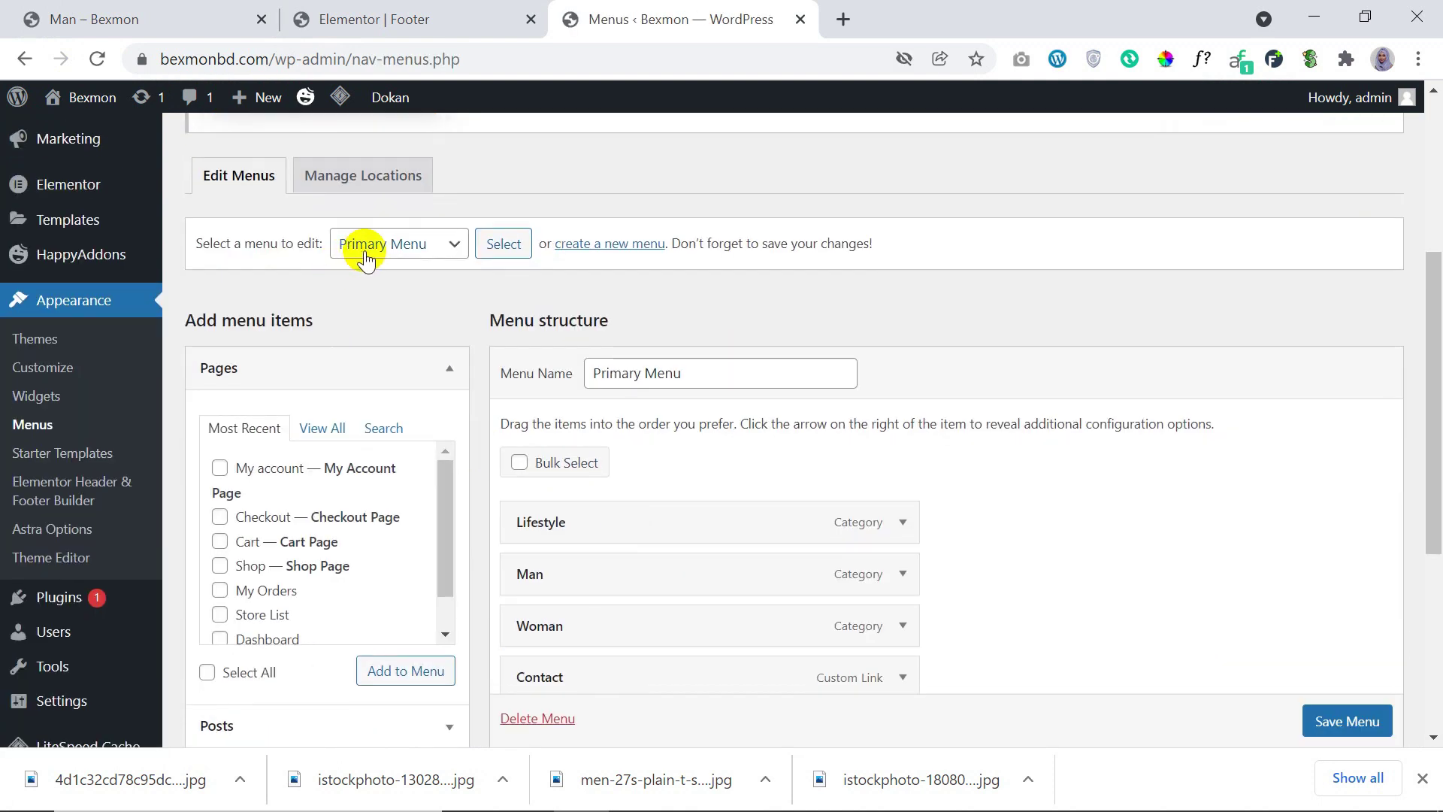
Step: Compare the Primary Menu with the footer's Services list, and load the Footer Company menu for editing
{"action": "left_click", "coordinate": [413, 10]}
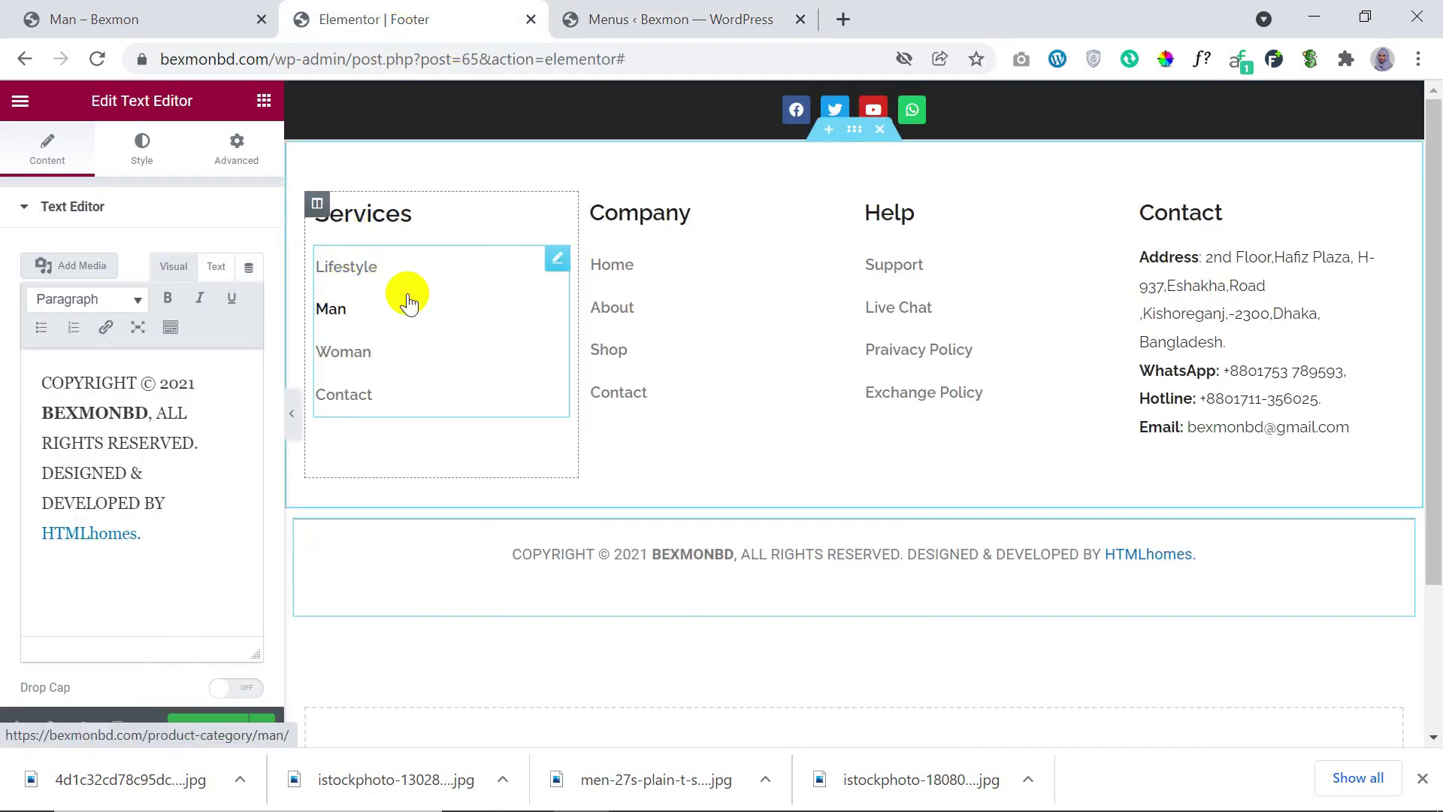
{"action": "left_click", "coordinate": [639, 16]}
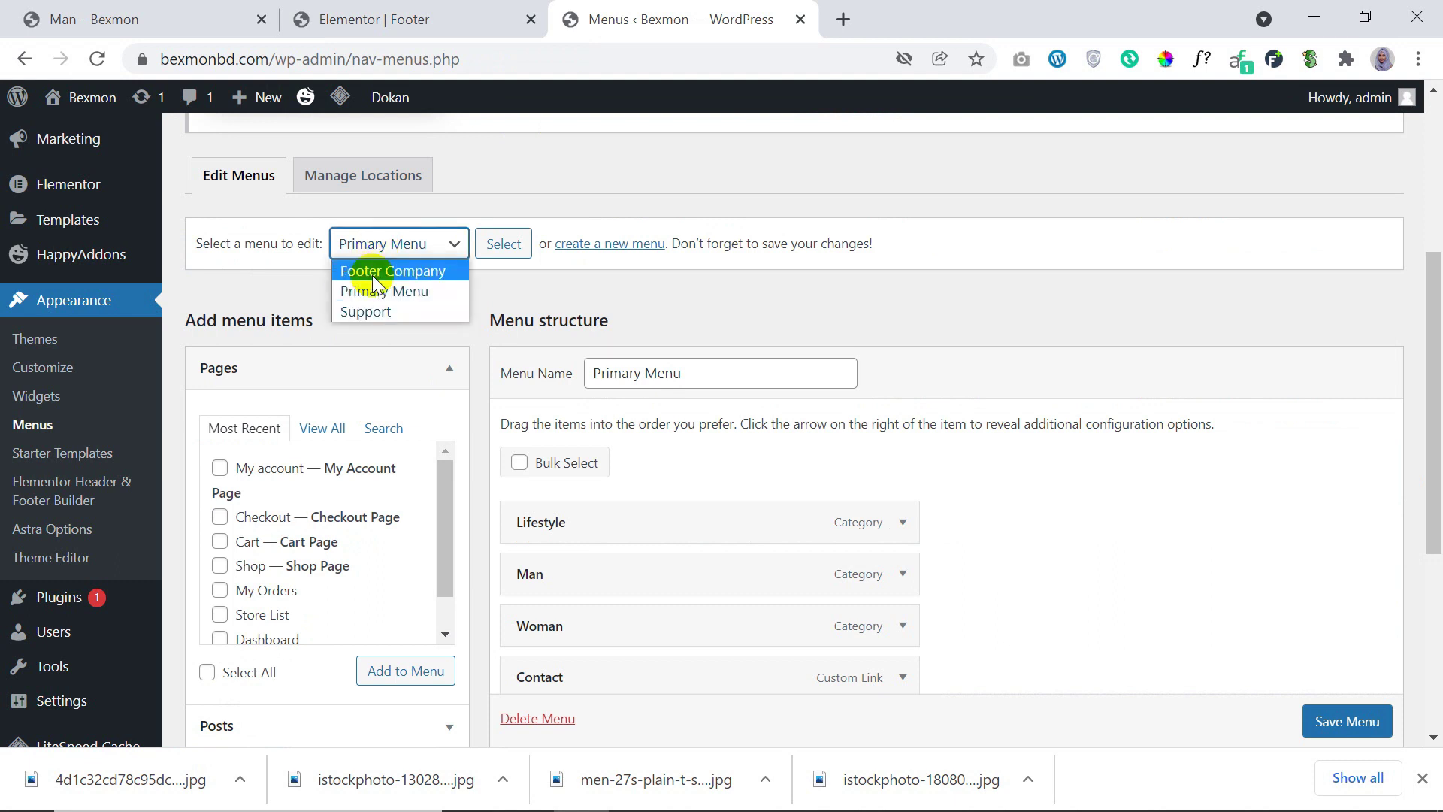
{"action": "left_click", "coordinate": [385, 275]}
{"action": "left_click", "coordinate": [503, 243]}
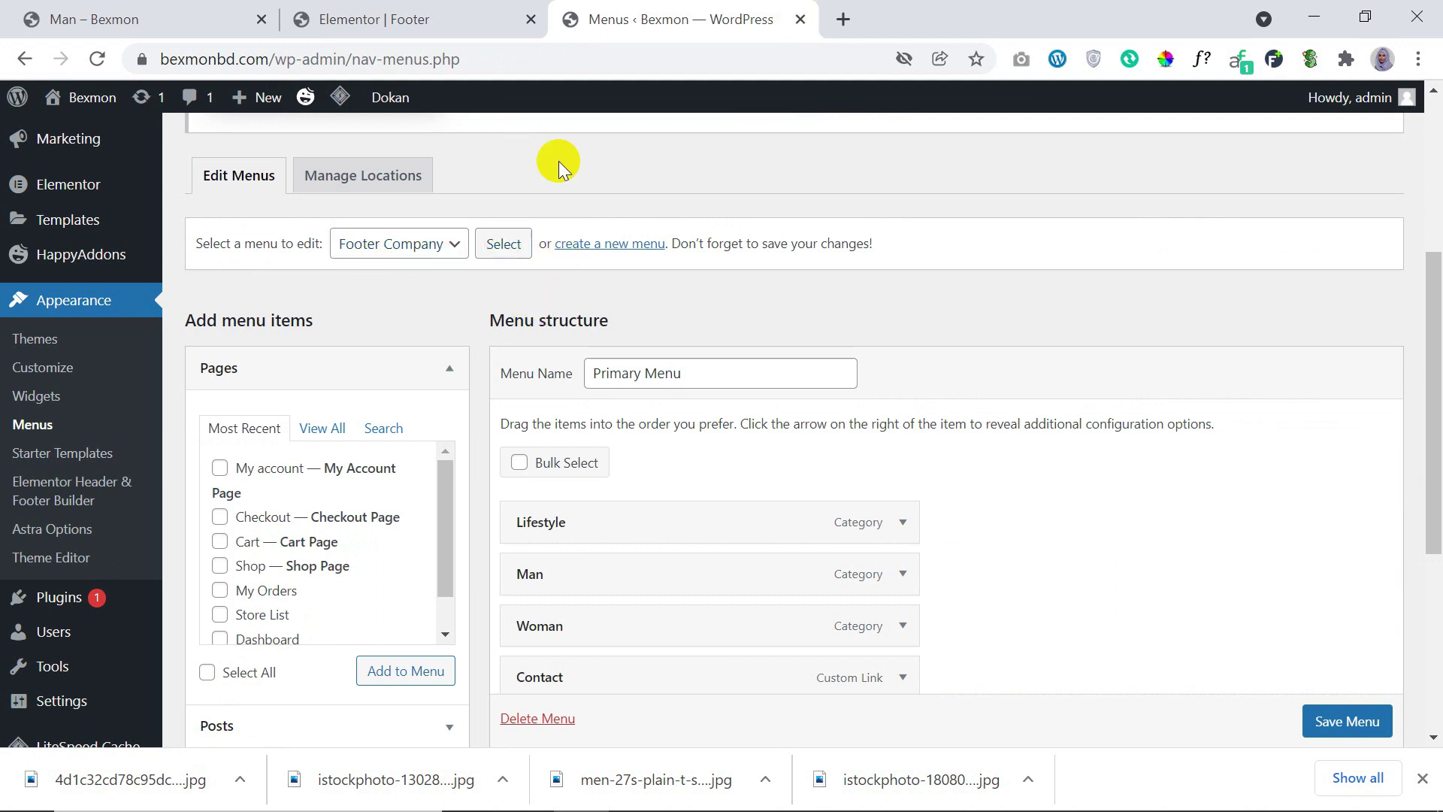
Step: Check which menu the footer's Company list uses and compare its links with the Footer Company menu structure
{"action": "left_click", "coordinate": [403, 16]}
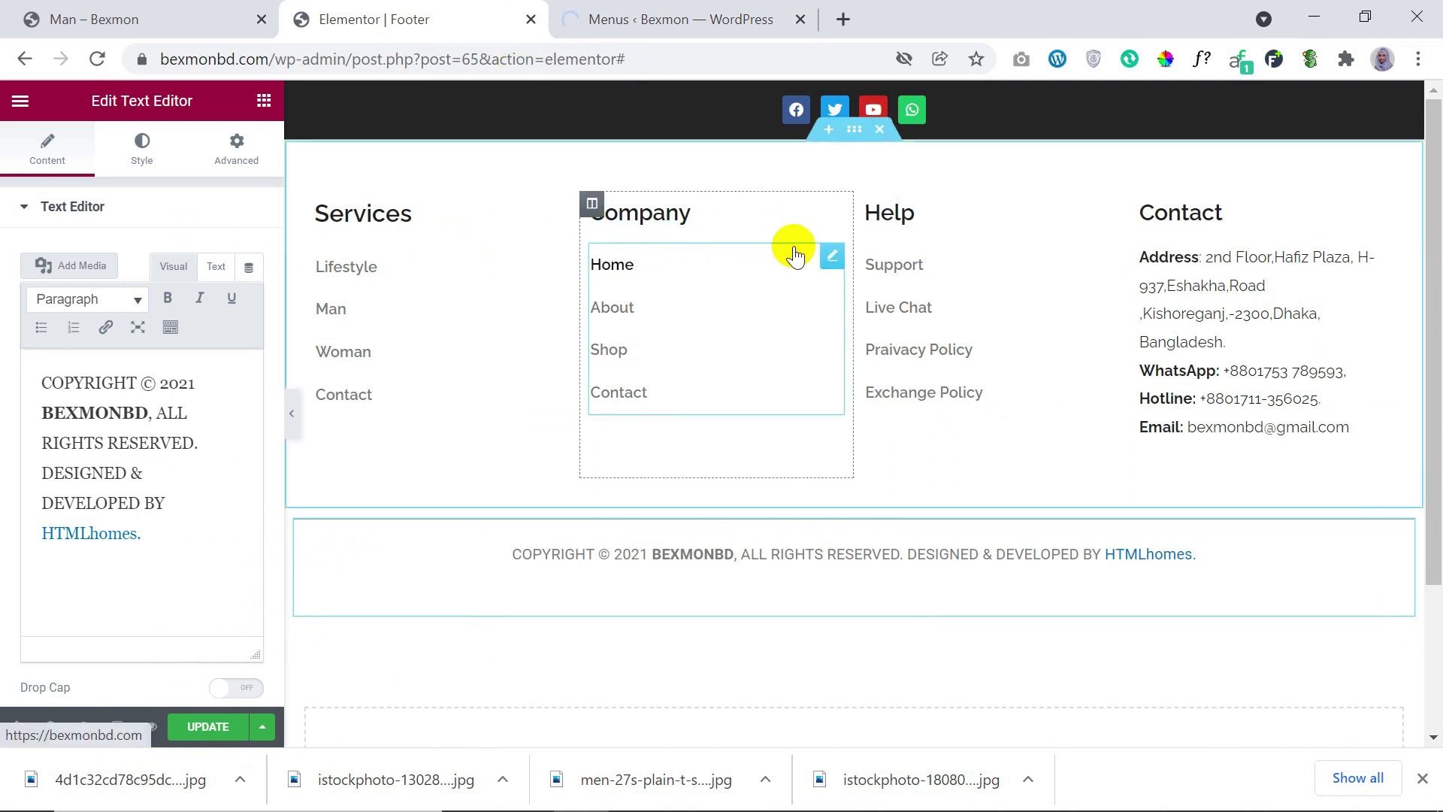
{"action": "left_click", "coordinate": [831, 258]}
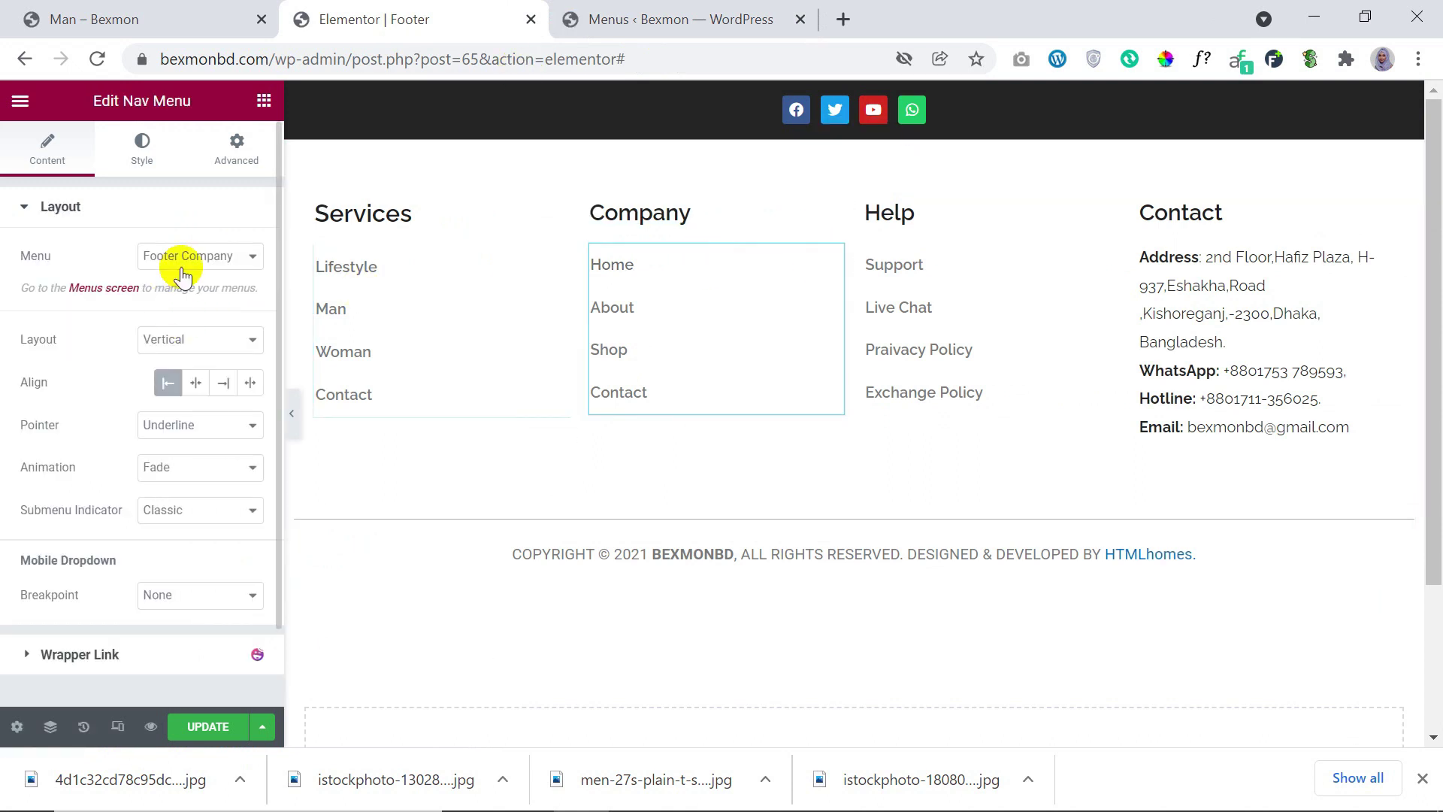
{"action": "left_click", "coordinate": [677, 20]}
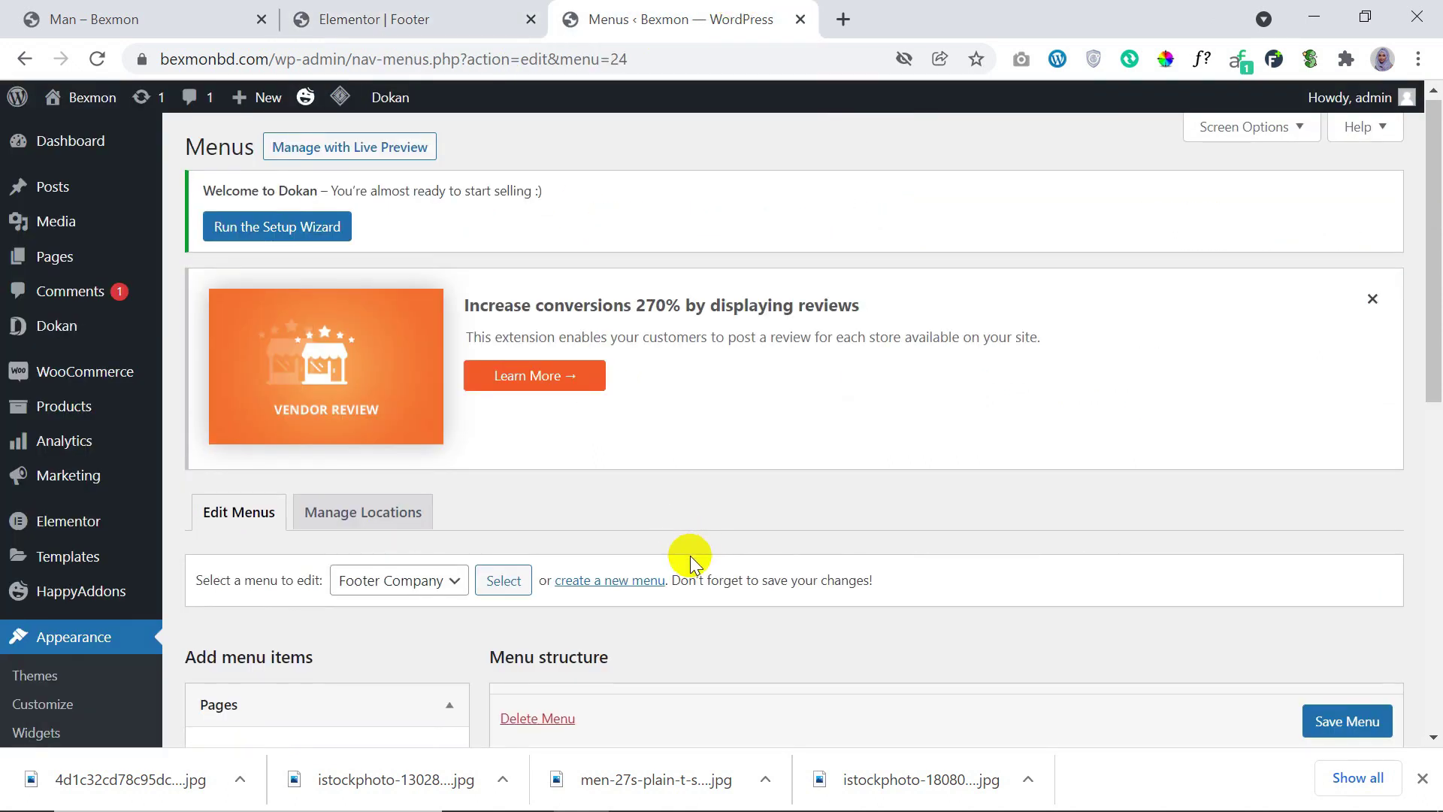
{"action": "scroll", "coordinate": [537, 460], "scroll_direction": "down", "scroll_amount": 4}
{"action": "scroll", "coordinate": [538, 460], "scroll_direction": "down", "scroll_amount": 2}
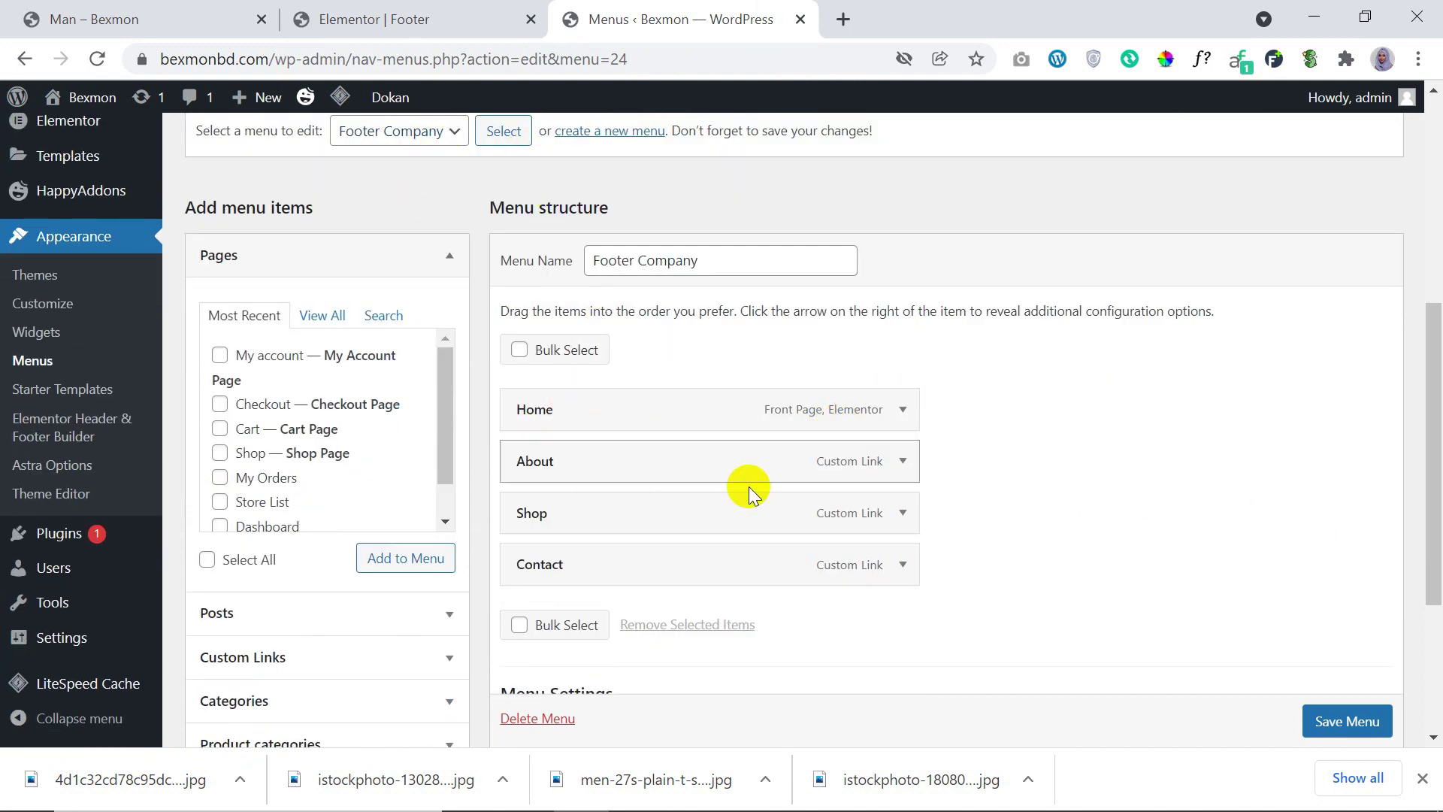
{"action": "left_click", "coordinate": [432, 9]}
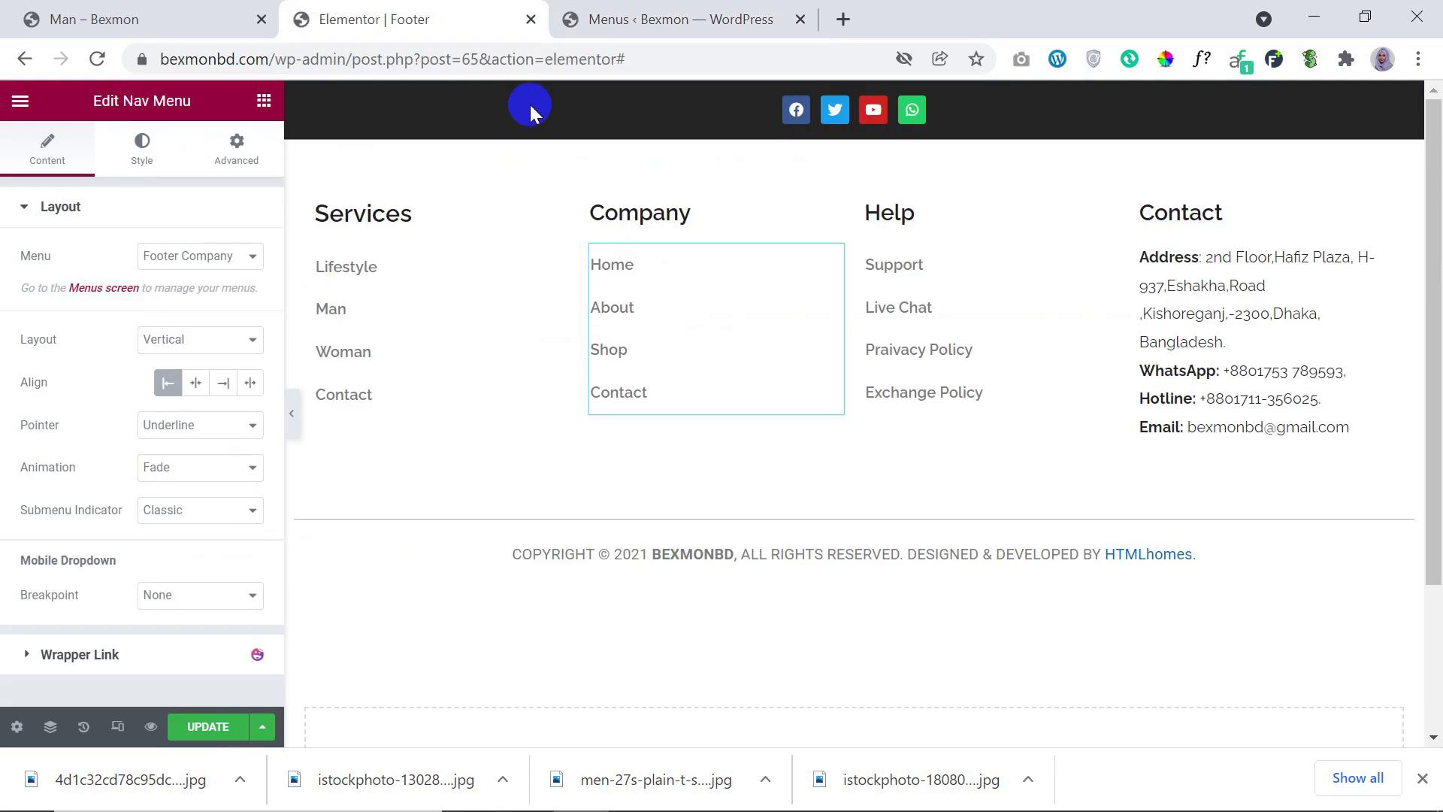
{"action": "left_click", "coordinate": [635, 15]}
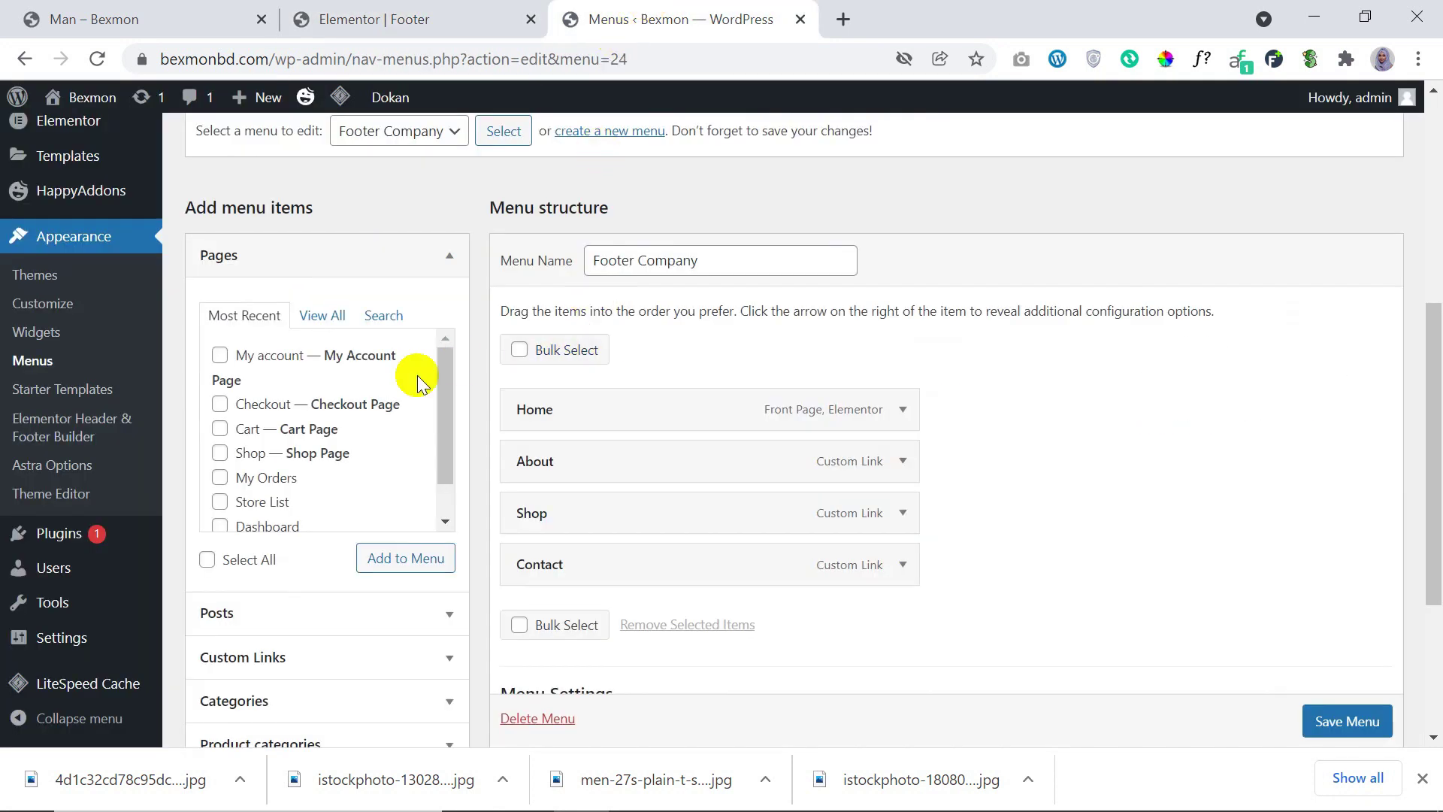
Step: Add the Shop page to the end of the Footer Company menu and save the menu
{"action": "scroll", "coordinate": [308, 507], "scroll_direction": "down", "scroll_amount": 1}
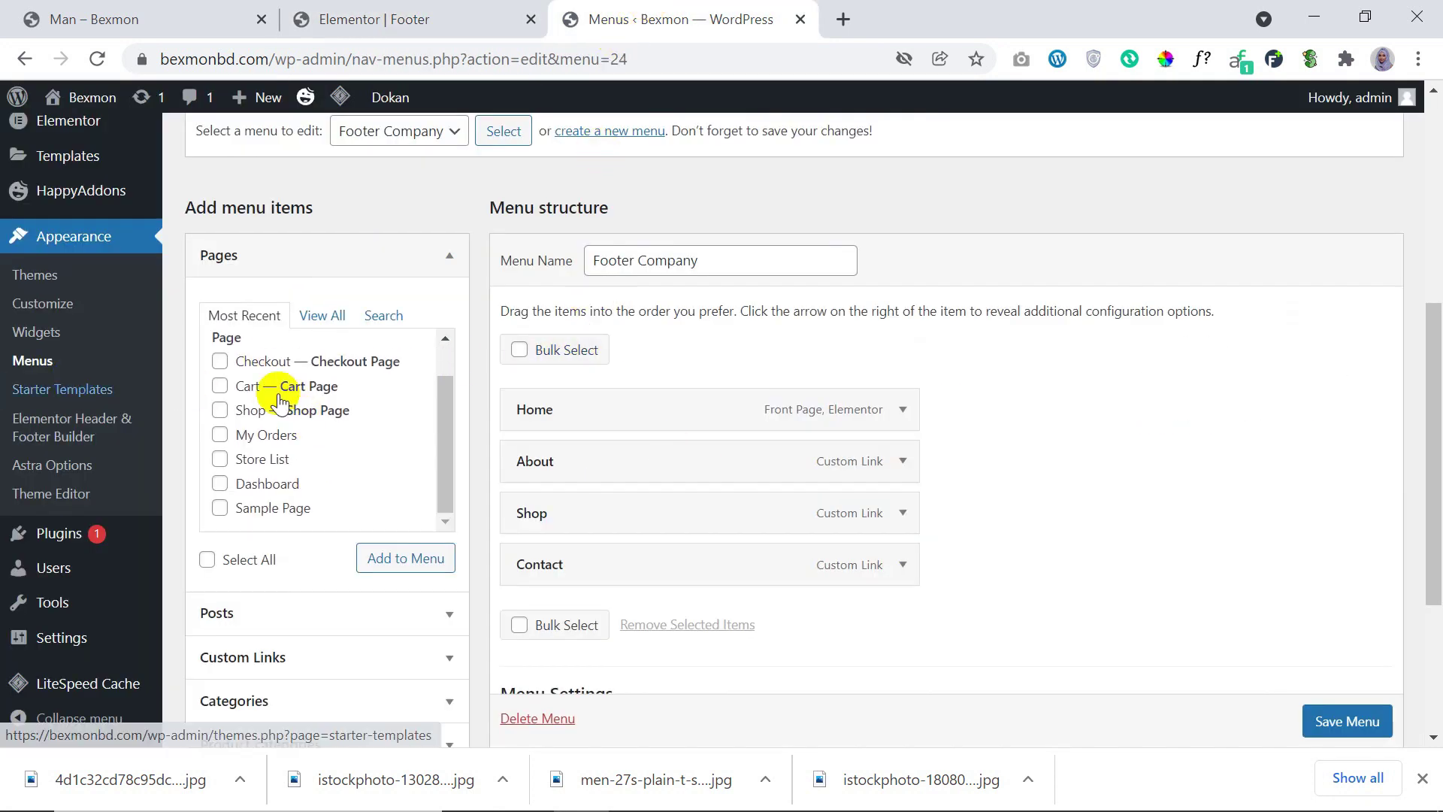
{"action": "scroll", "coordinate": [279, 402], "scroll_direction": "up", "scroll_amount": 1}
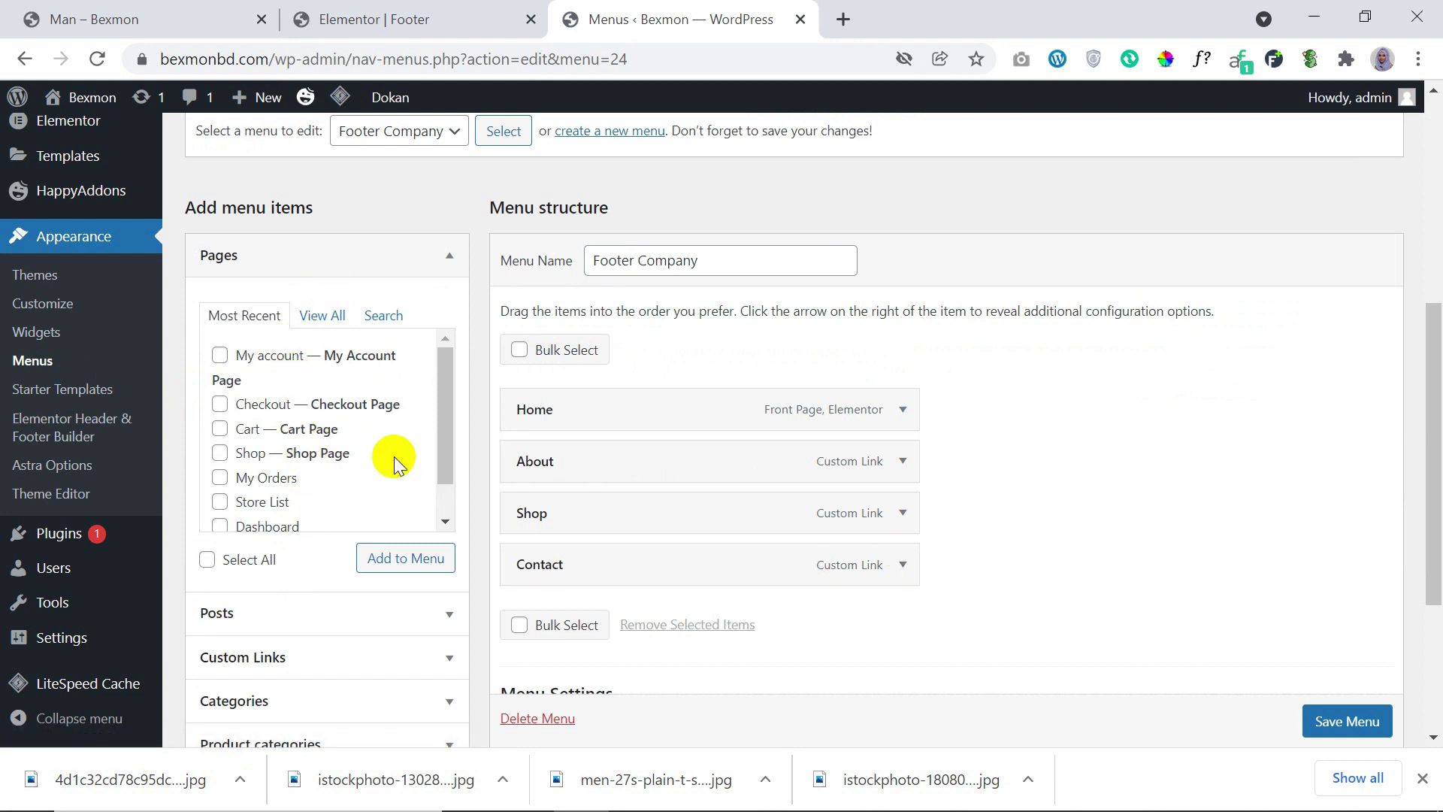
{"action": "scroll", "coordinate": [391, 455], "scroll_direction": "down", "scroll_amount": 1}
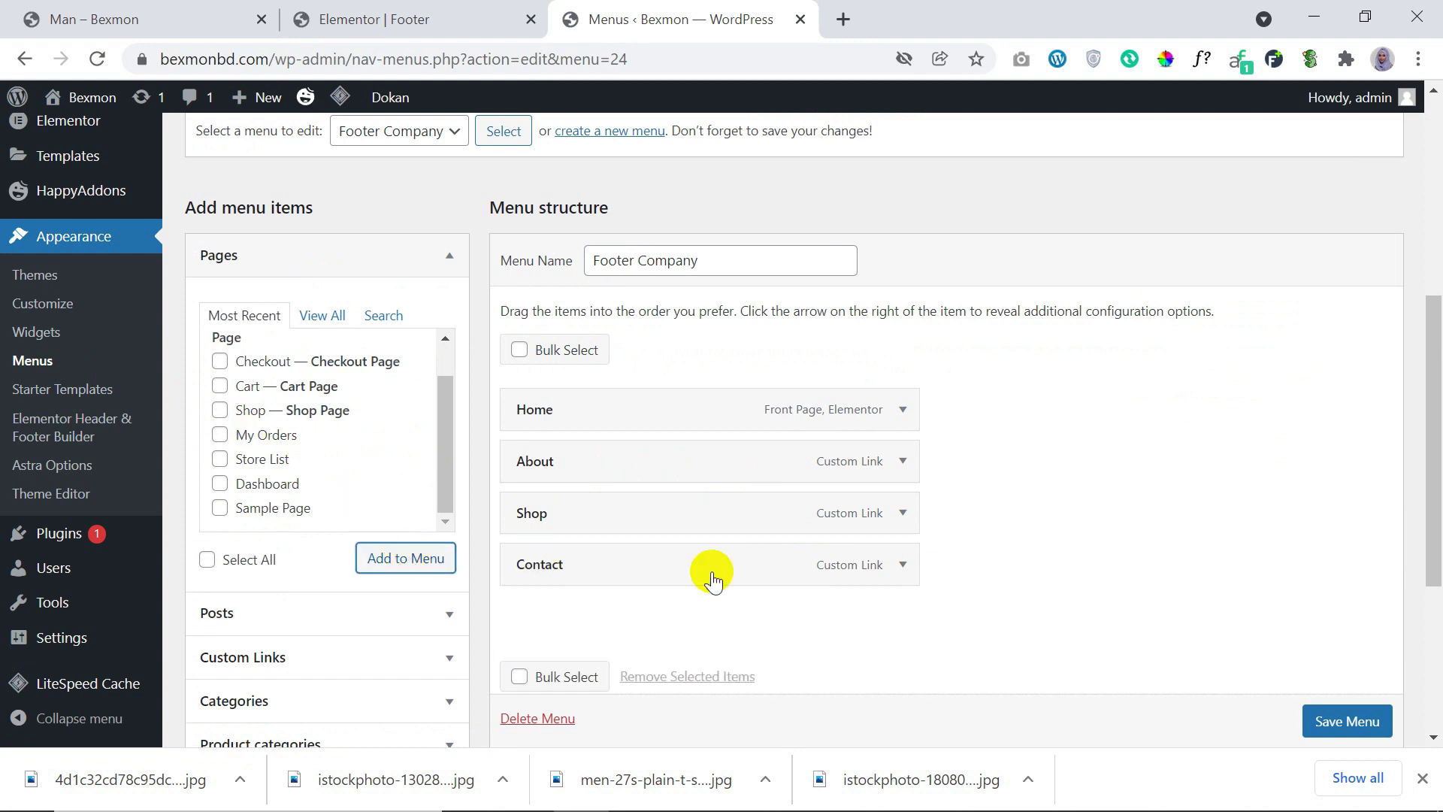
{"action": "left_click", "coordinate": [1331, 727]}
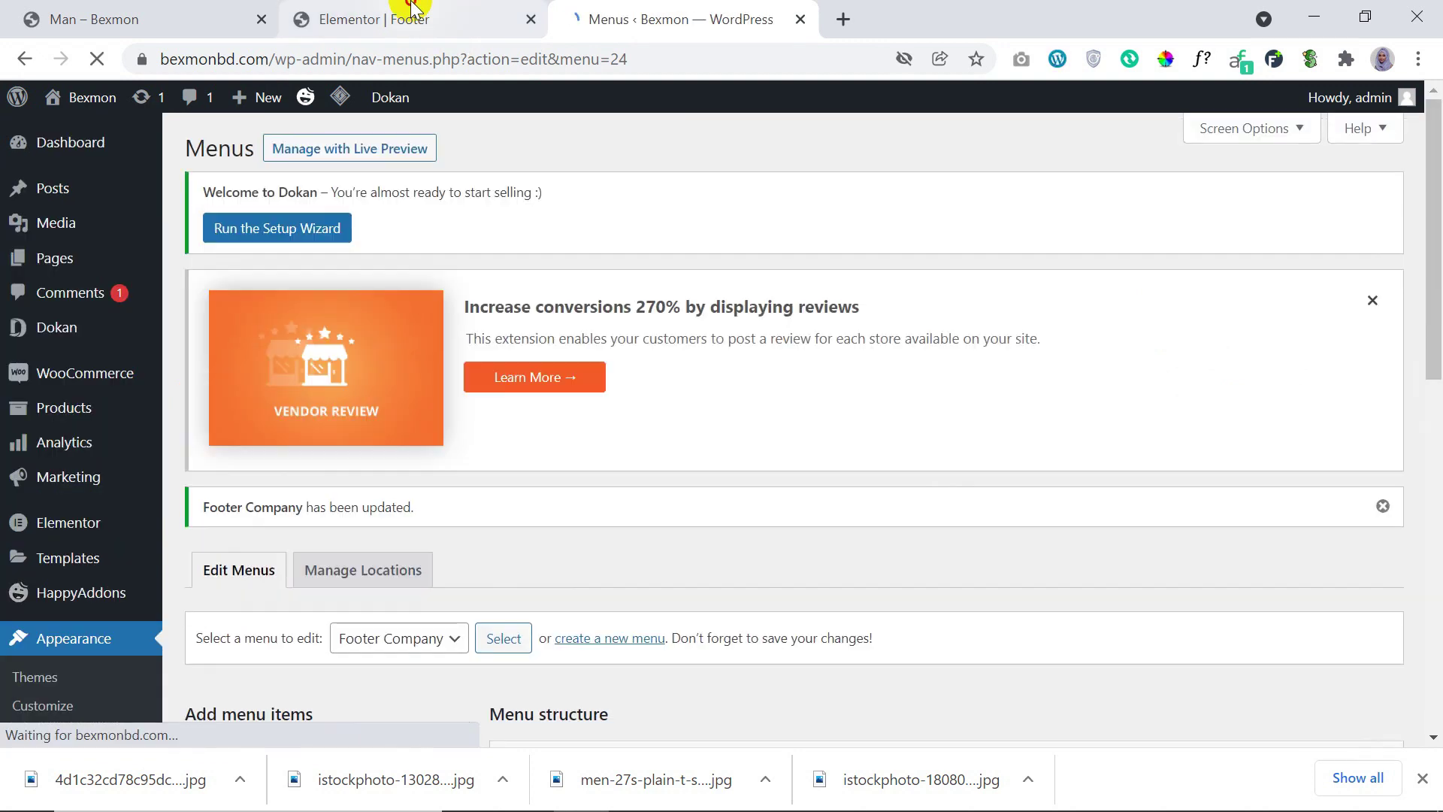
Step: Update the Footer template in Elementor and reload the editor to refresh the Company list
{"action": "left_click", "coordinate": [368, 16]}
{"action": "left_click", "coordinate": [222, 725]}
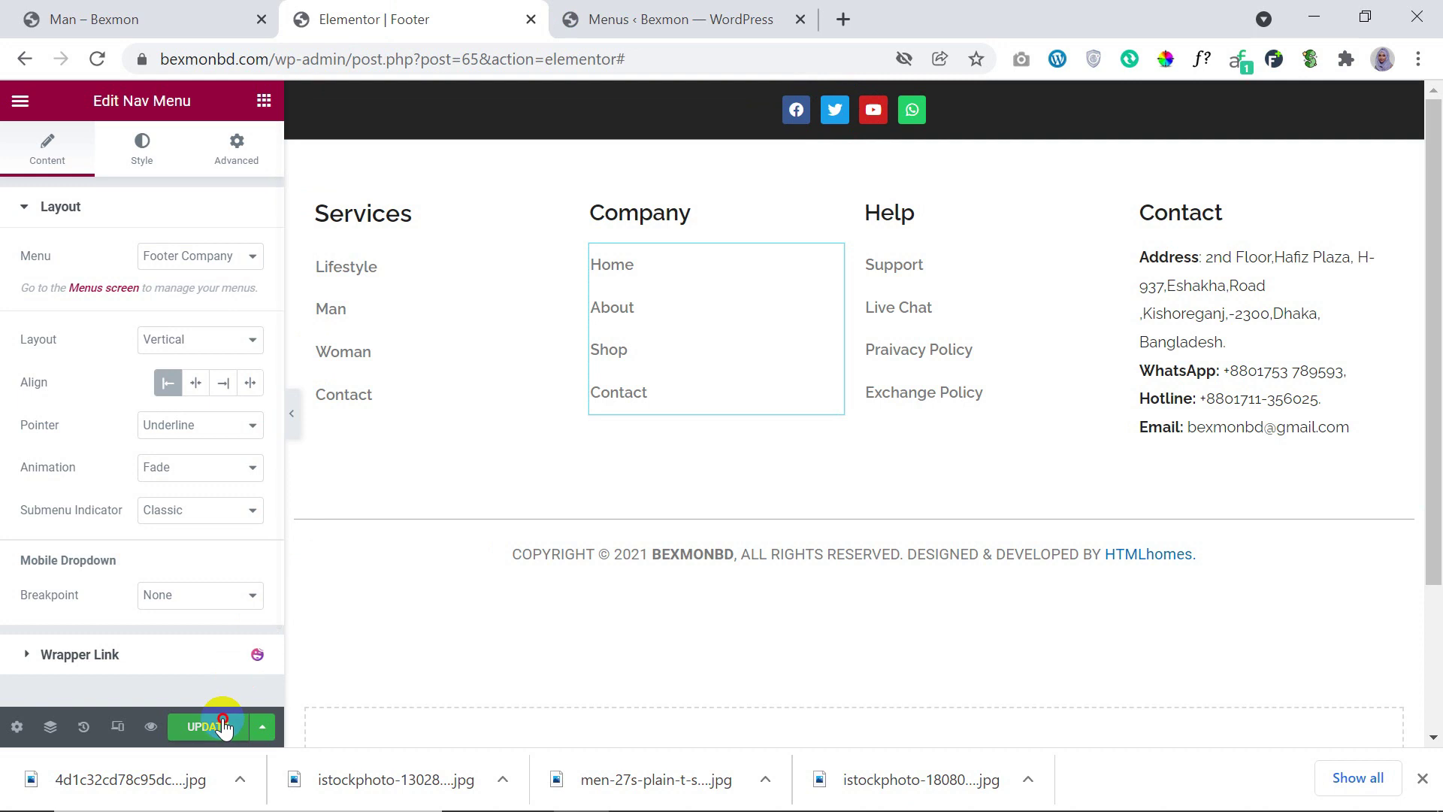
{"action": "left_click", "coordinate": [95, 62]}
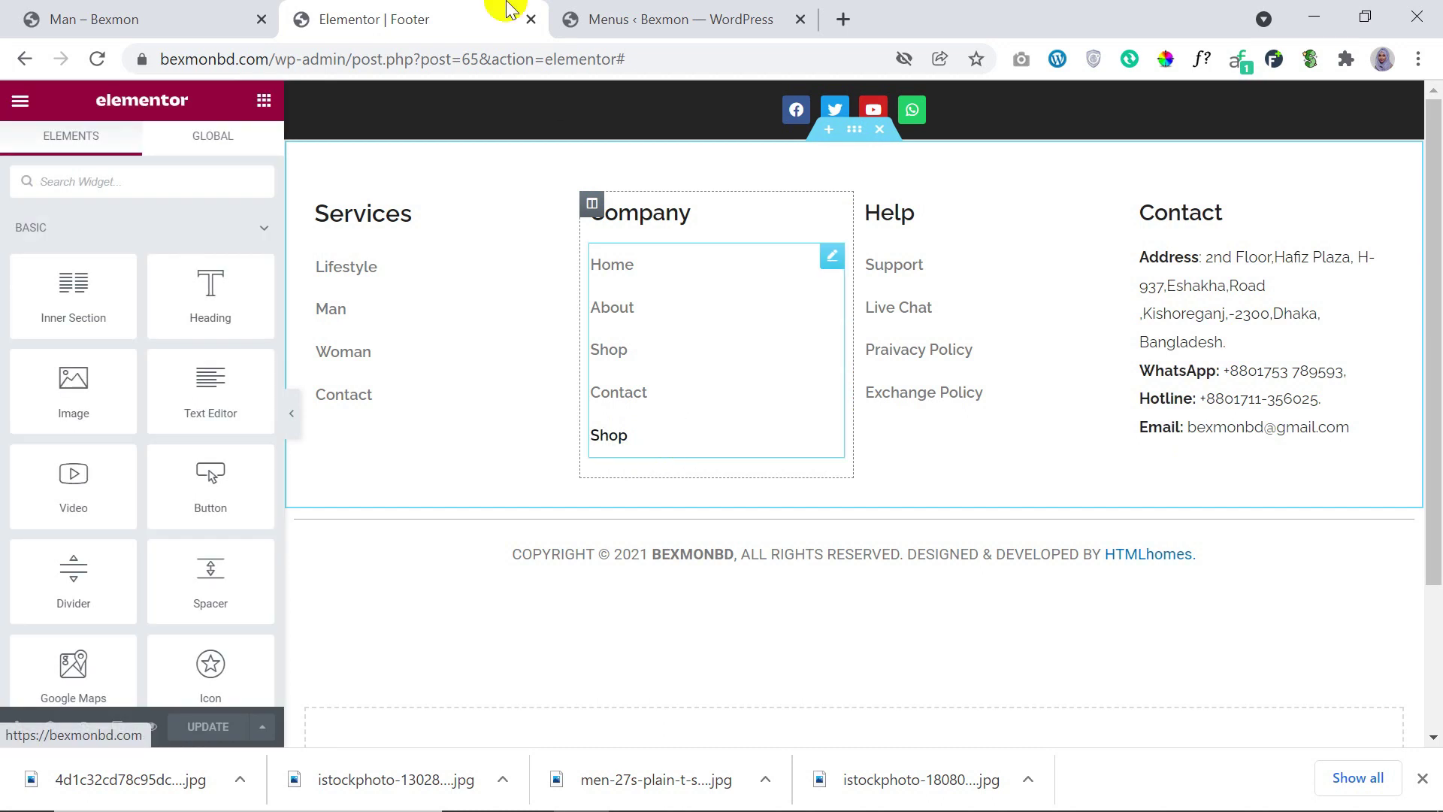
Step: Load the Support menu on the Menus page and compare its items with the footer's Help list
{"action": "left_click", "coordinate": [646, 15]}
{"action": "scroll", "coordinate": [541, 369], "scroll_direction": "down", "scroll_amount": 3}
{"action": "left_click", "coordinate": [413, 300]}
{"action": "left_click", "coordinate": [387, 367]}
{"action": "left_click", "coordinate": [502, 302]}
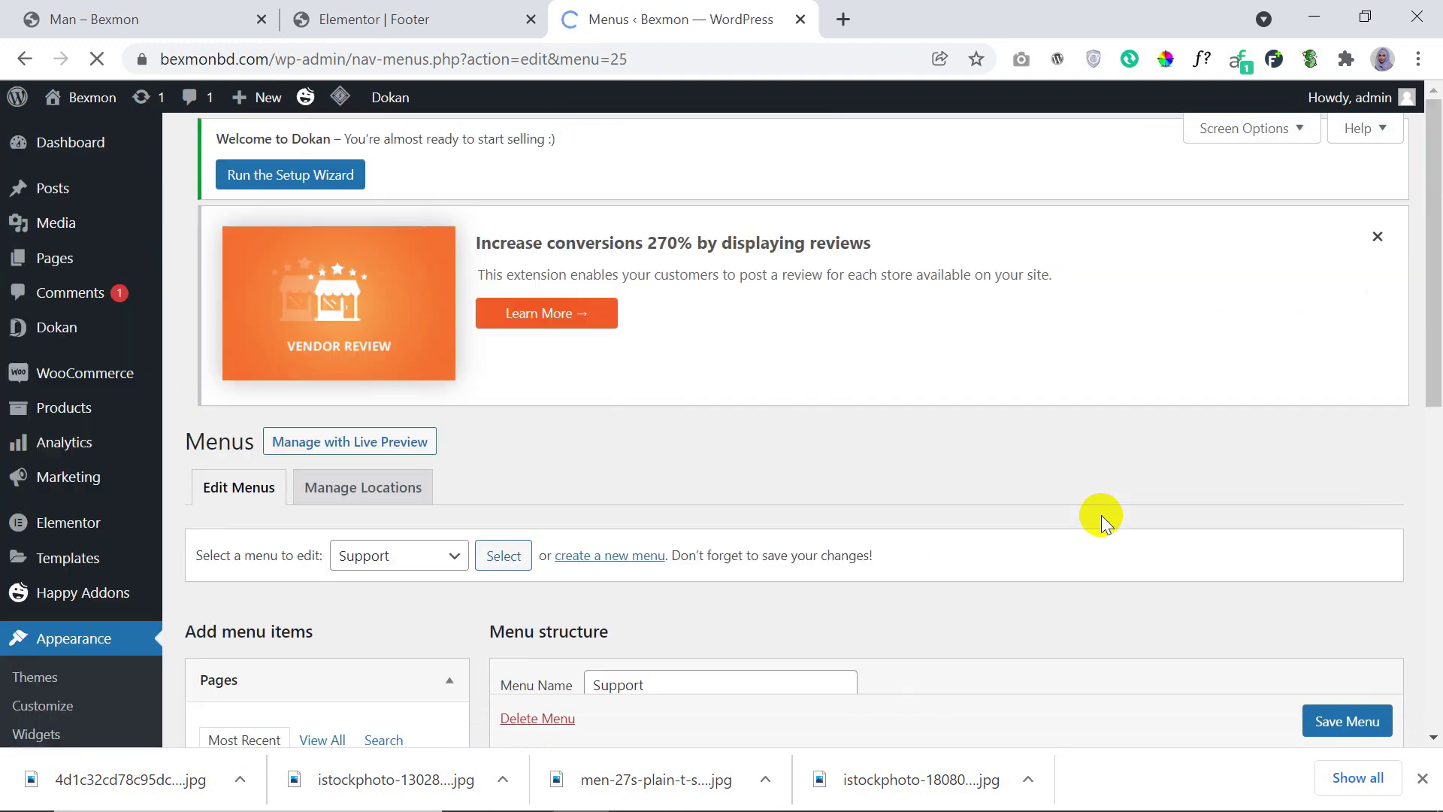
{"action": "scroll", "coordinate": [1101, 516], "scroll_direction": "down", "scroll_amount": 10}
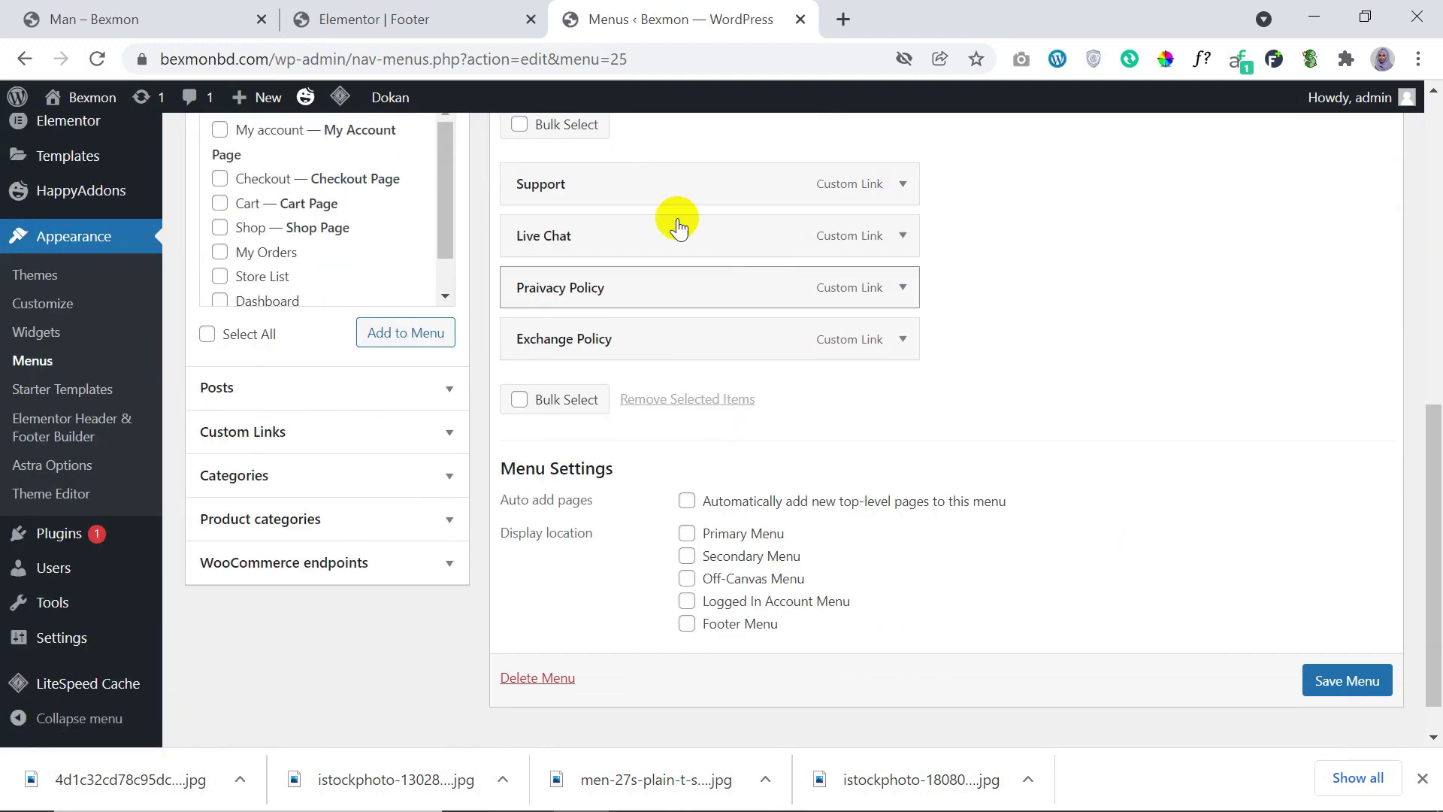
{"action": "left_click", "coordinate": [461, 15]}
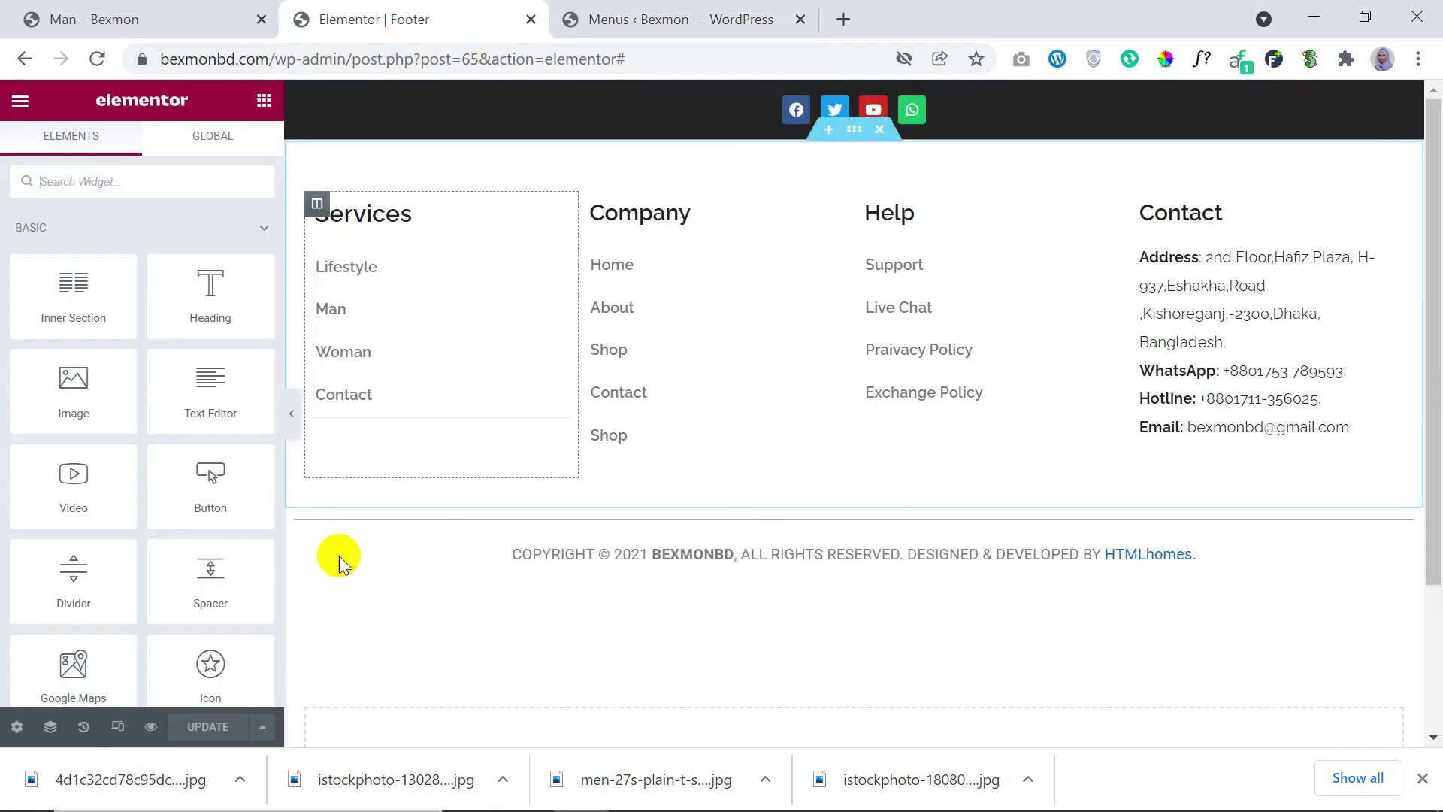